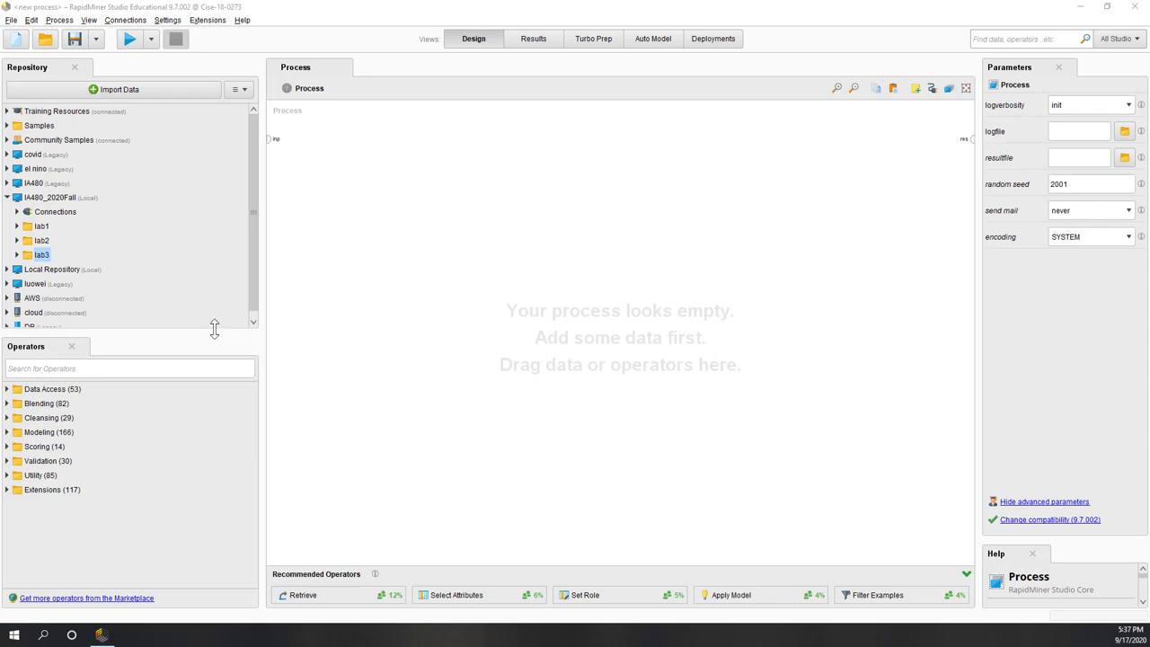
- Create a subfolder named lab4 in the IA480_2020Fall repository
left_click_drag(214, 329, 192, 380)
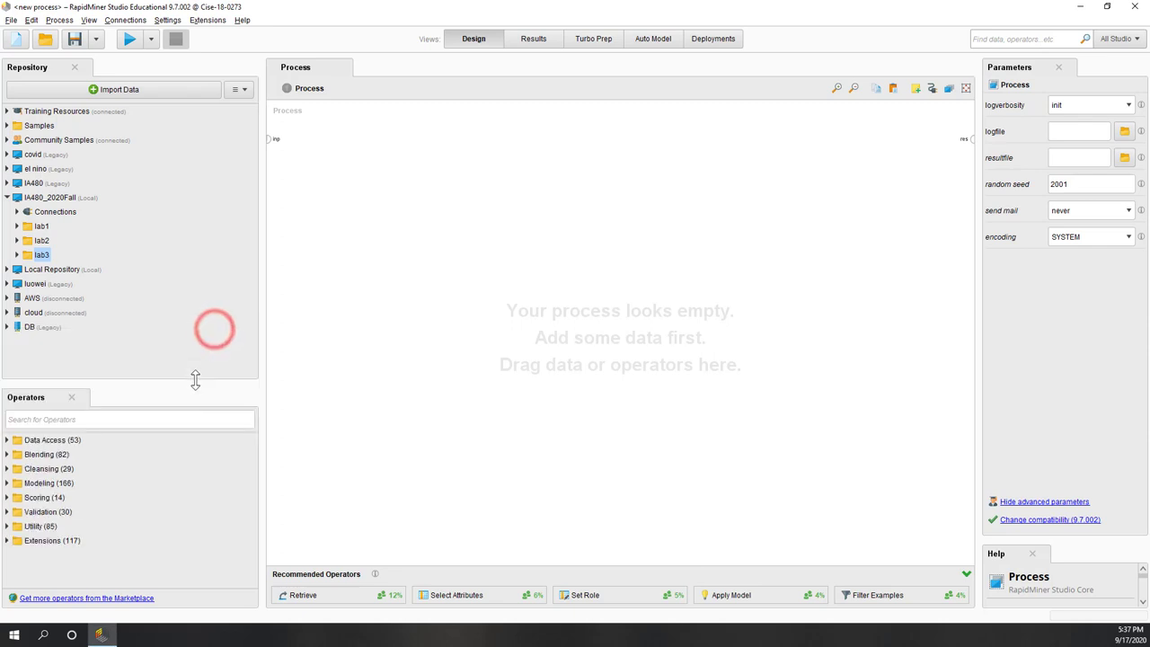
right_click(86, 197)
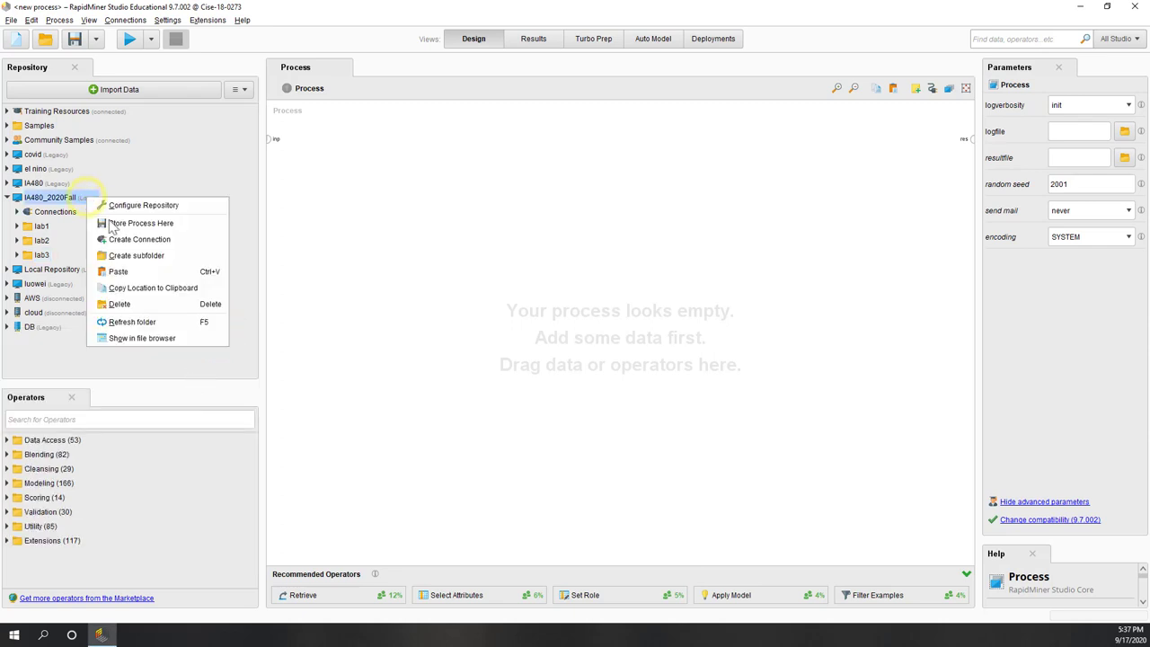
left_click(148, 259)
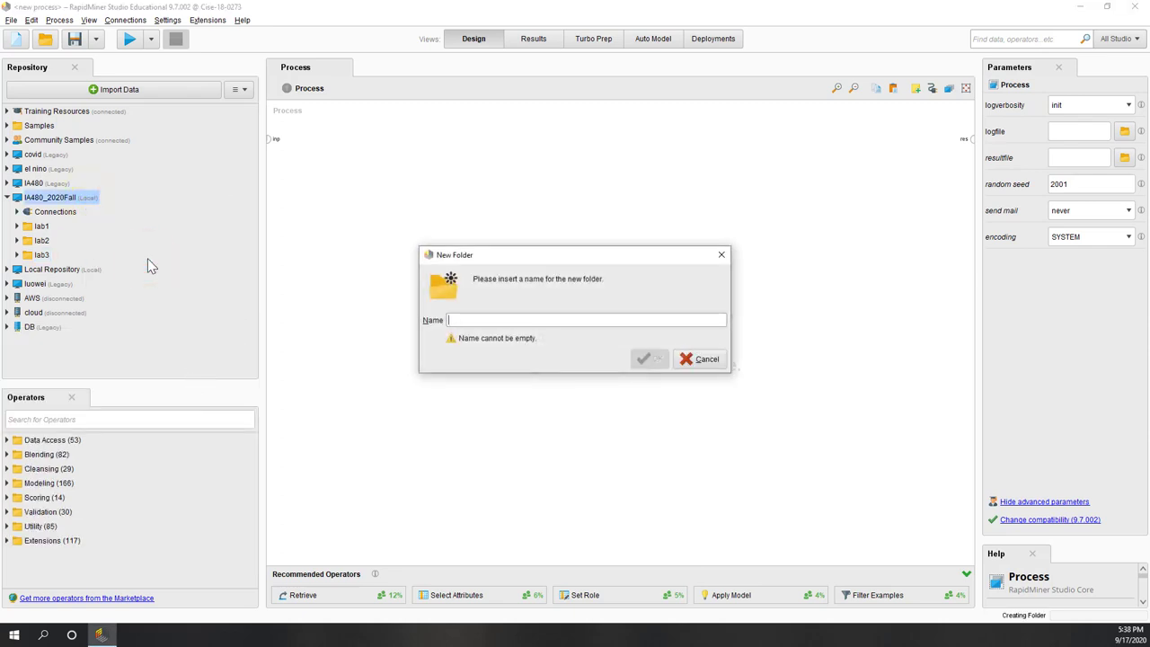
type("lab4")
key("Return")
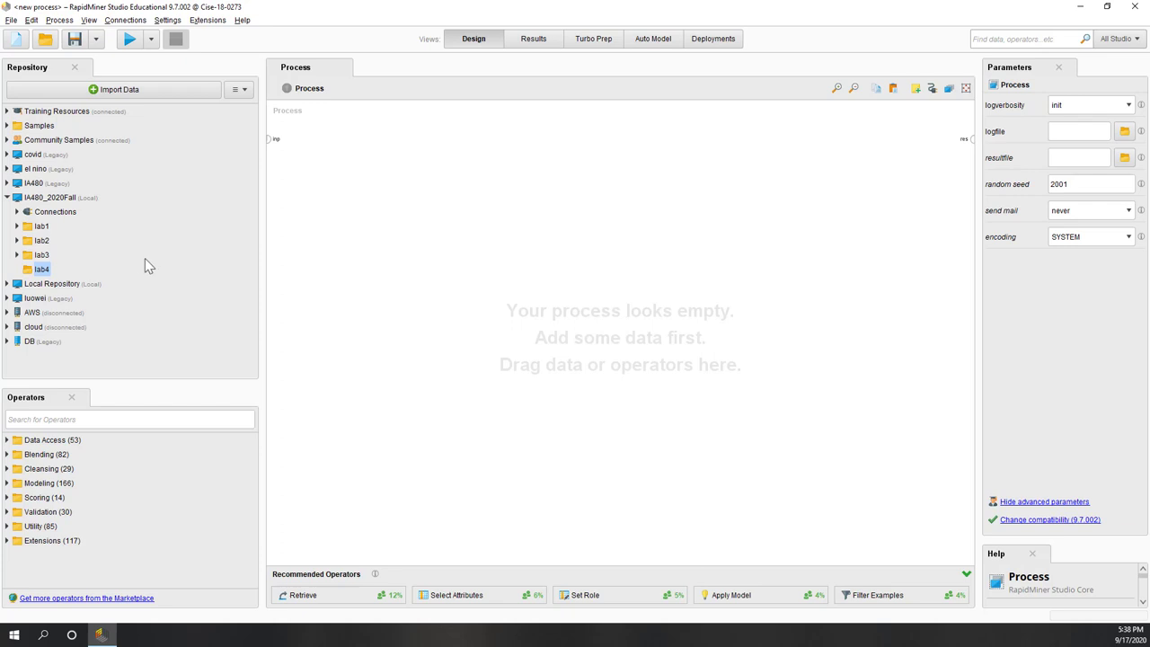
- Add the house_price data set from the lab3 folder to the process and connect its output to the result port
left_click(16, 254)
left_click(87, 272)
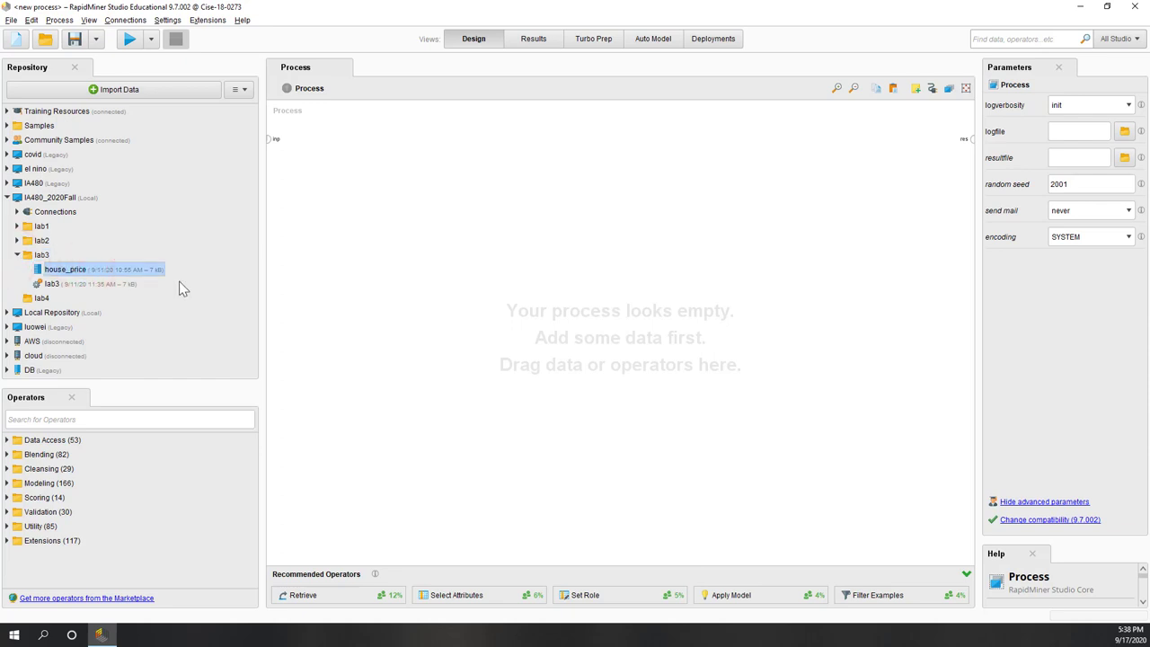
mouse_move(116, 270)
left_mouse_down()
mouse_move(295, 265)
mouse_move(379, 298)
mouse_move(937, 159)
mouse_move(970, 140)
left_mouse_up()
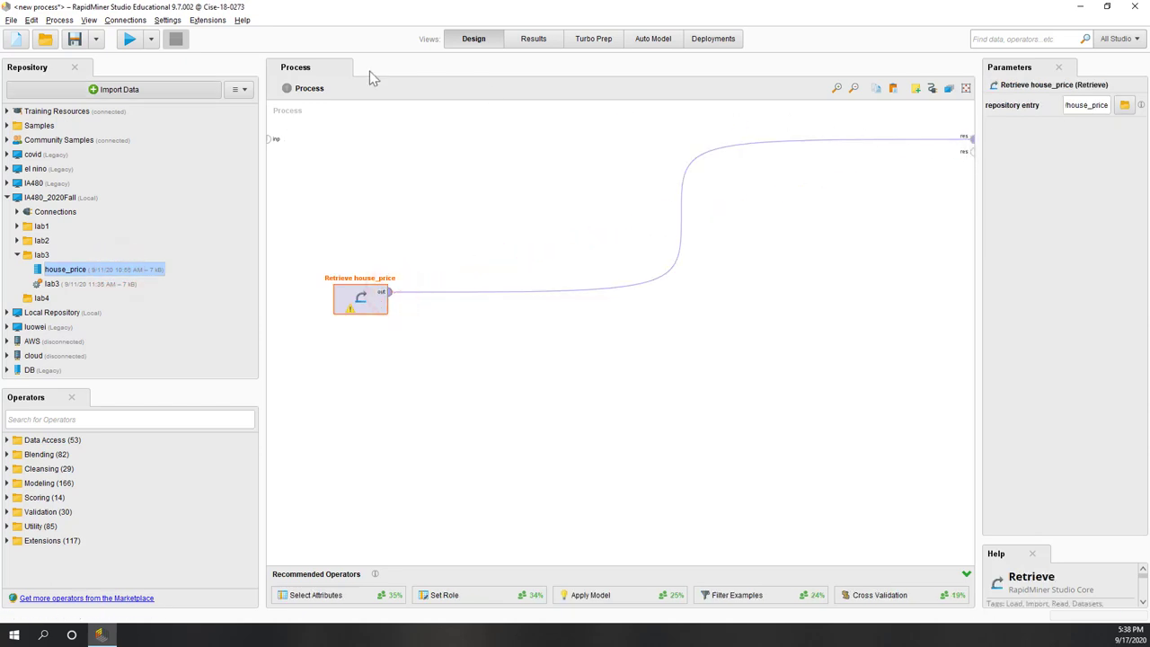
- Run the process and examine the house data, sorting it in turn by bedroom, bathroom, lot_size, area and price
left_click(130, 40)
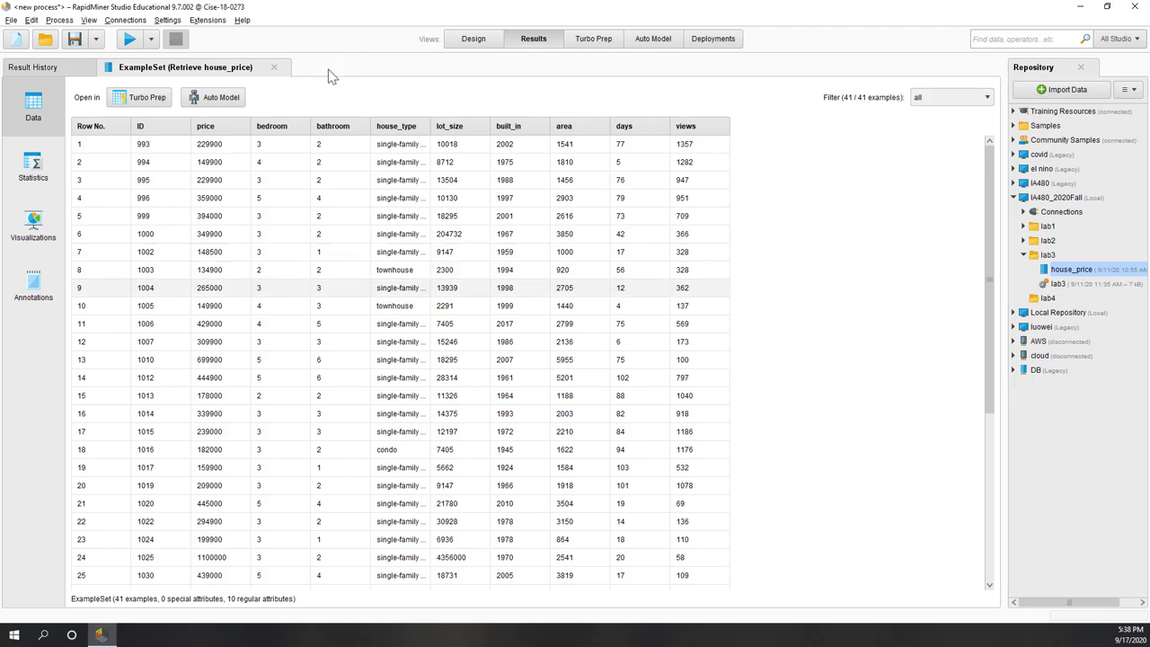
left_click(292, 126)
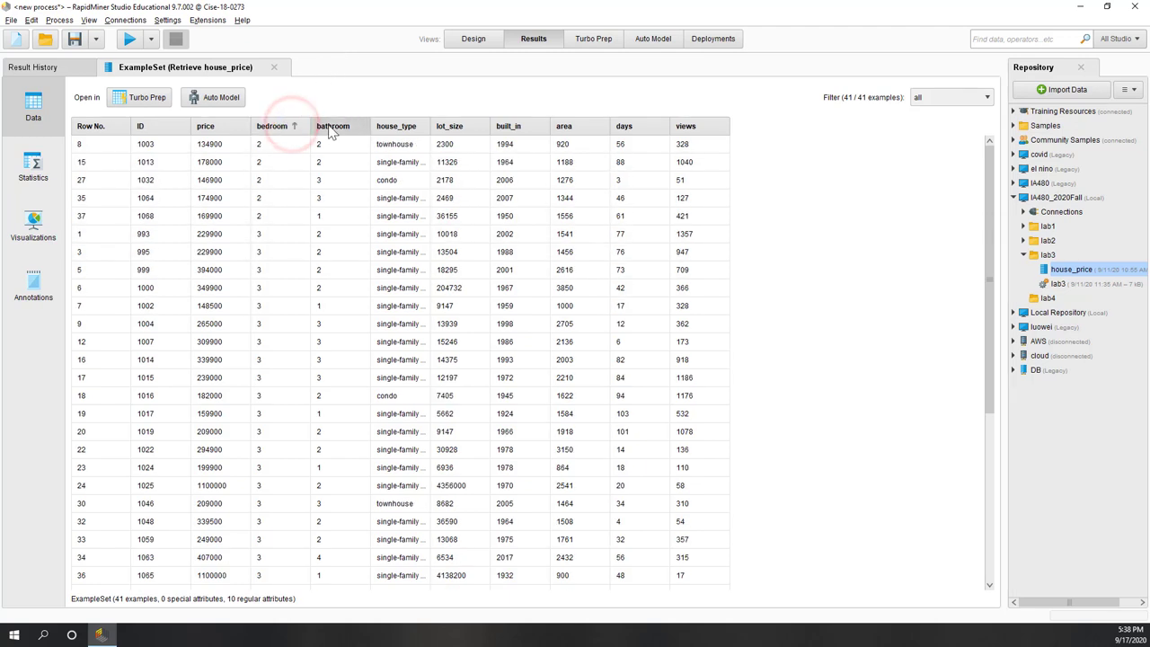
left_click(331, 127)
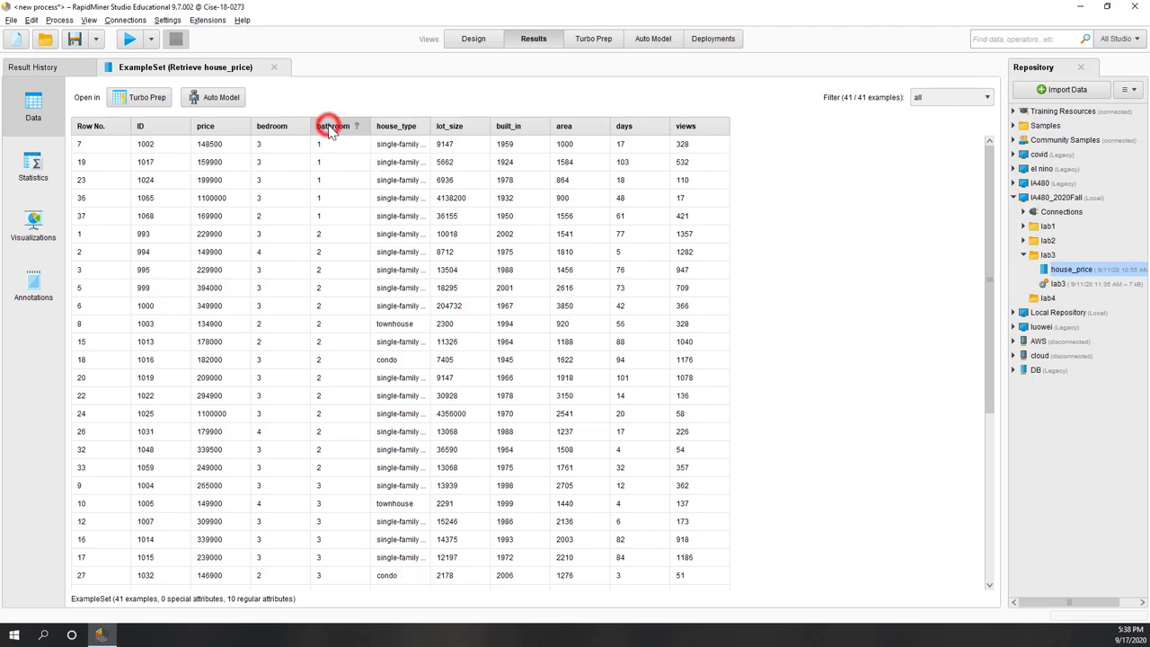
left_click(466, 126)
left_click(565, 129)
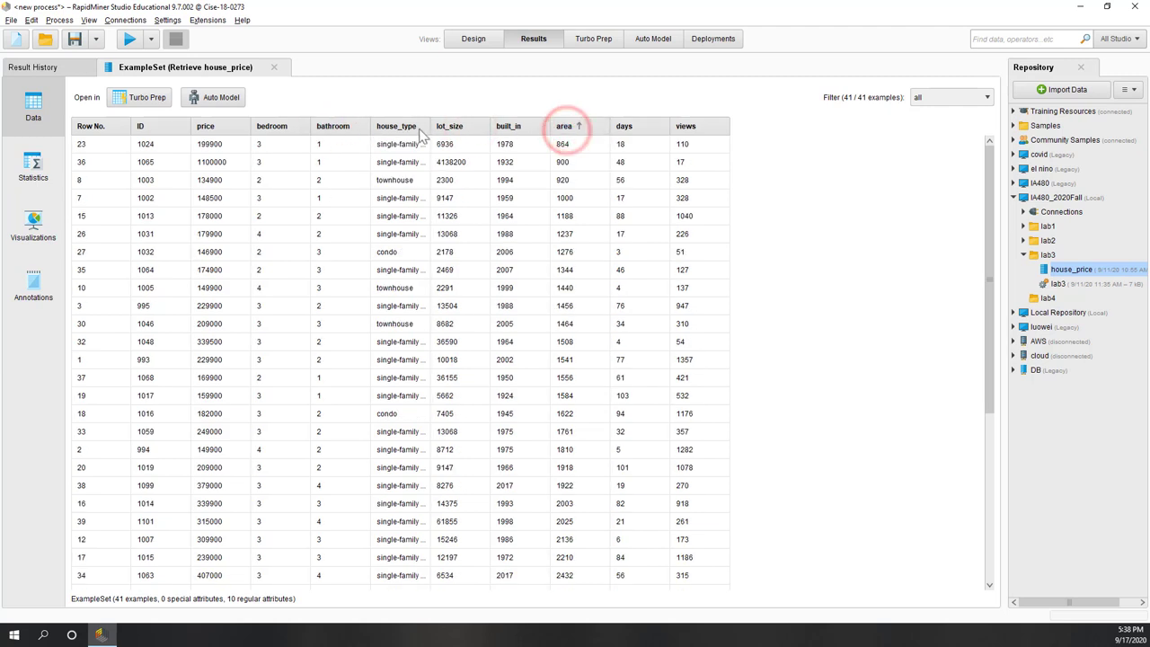
left_click(225, 126)
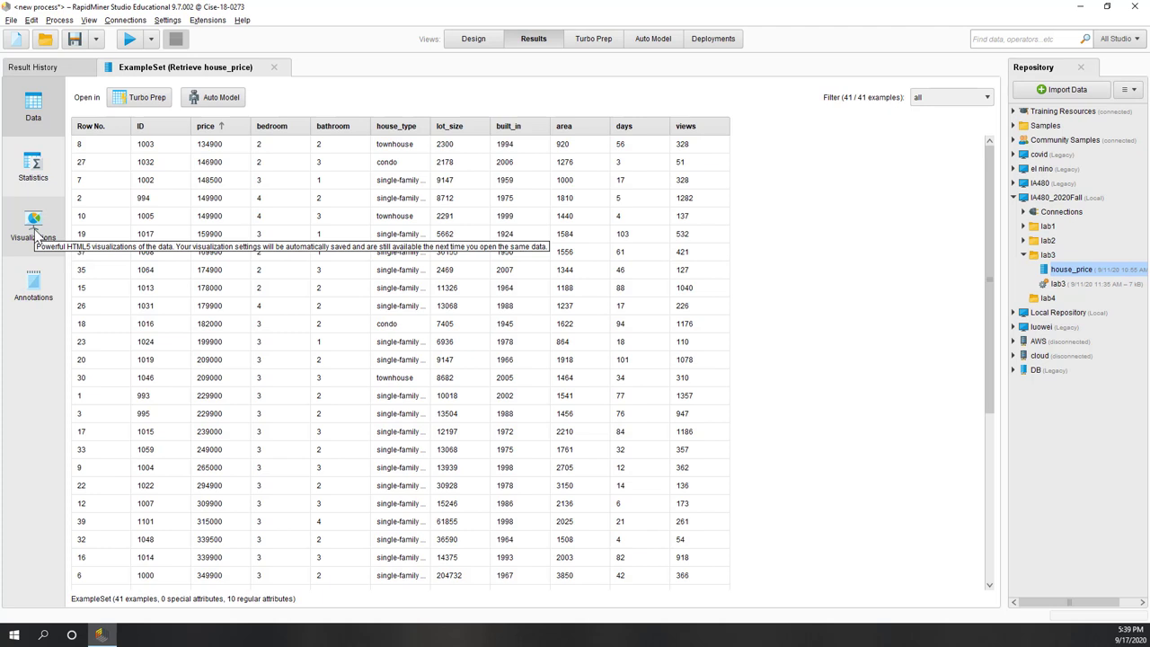
- Insert a Select Attributes operator after Retrieve house_price in the process design and set its attribute filter type to subset
left_click(468, 40)
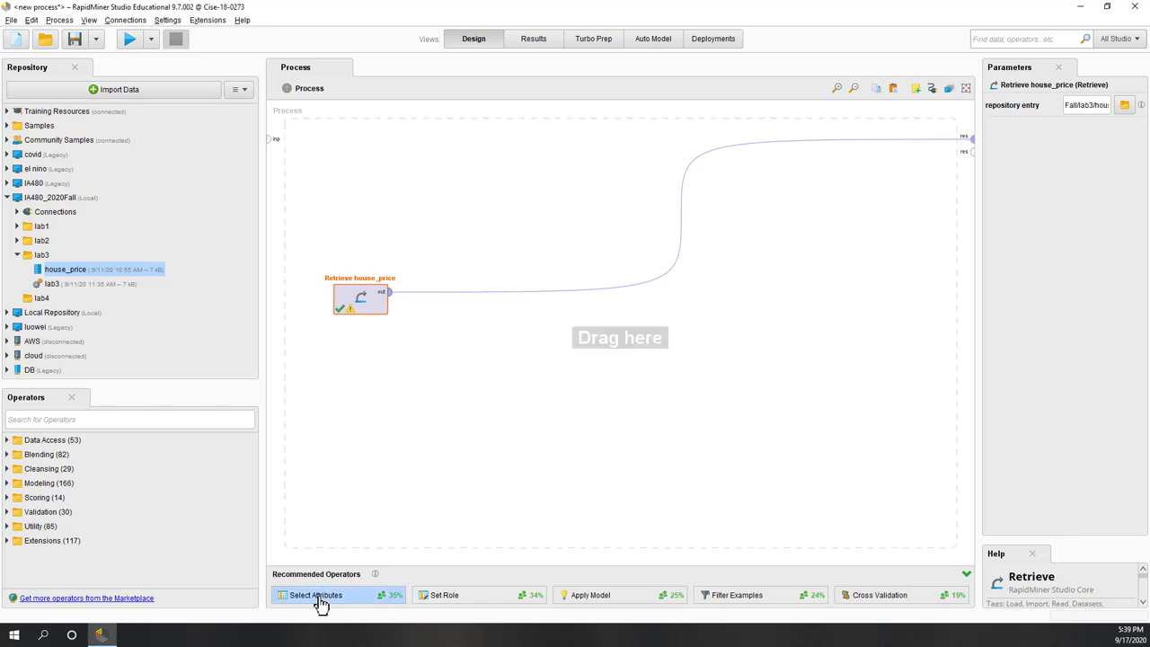
left_click(129, 421)
type("select")
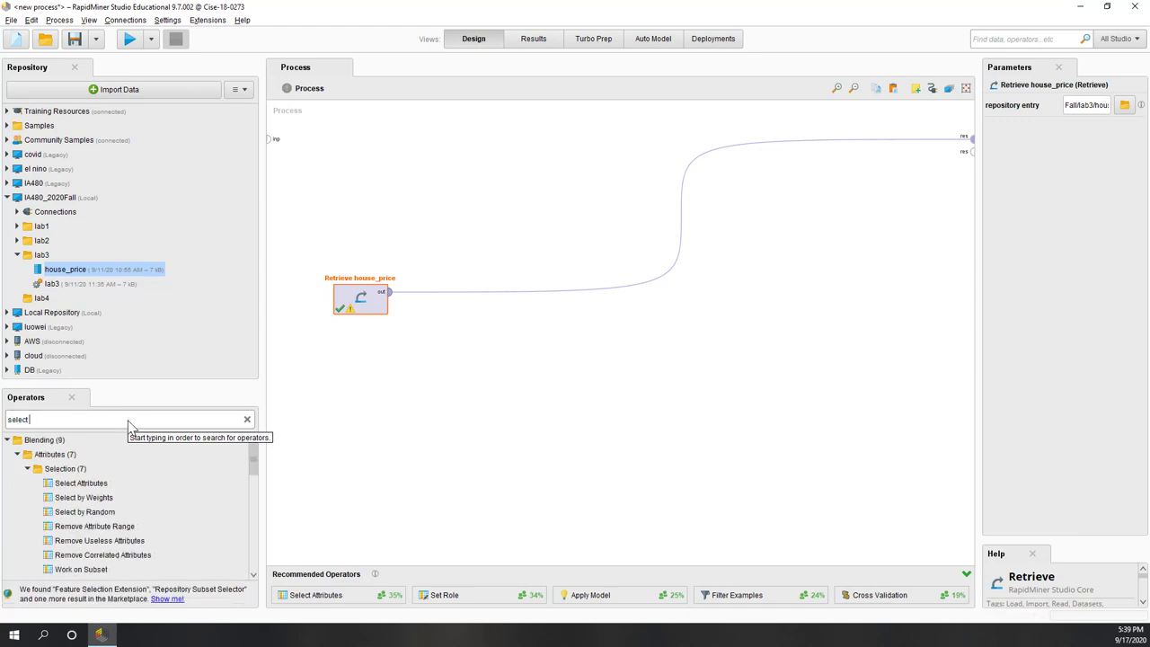
left_click_drag(89, 484, 458, 302)
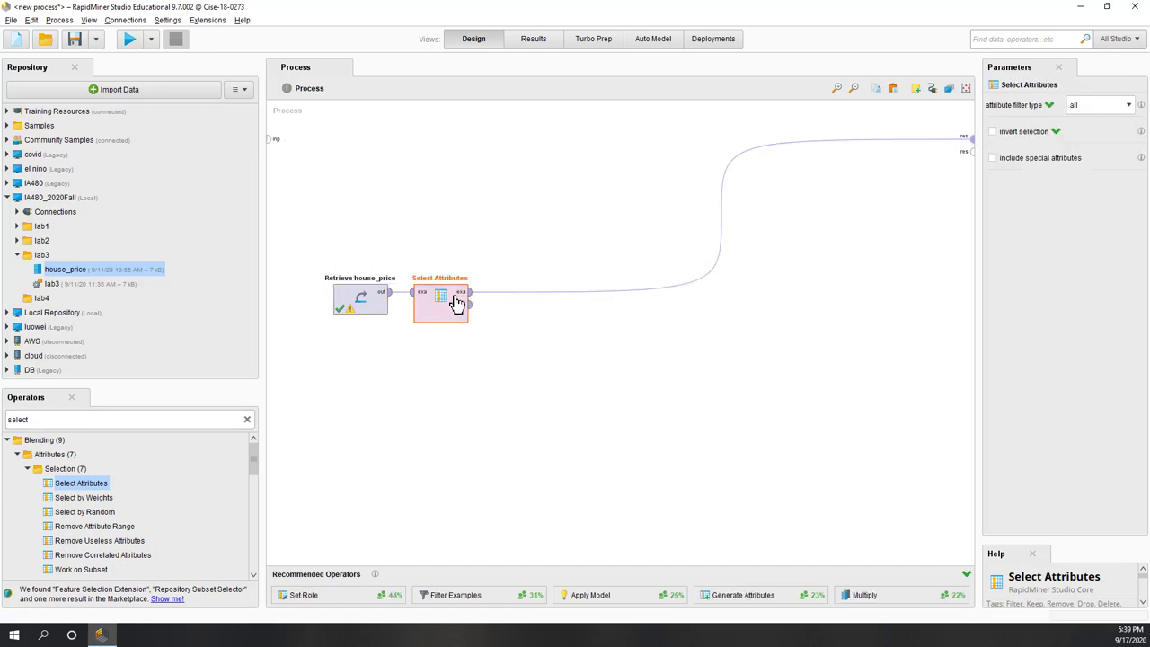
left_click(1085, 105)
left_click(1077, 141)
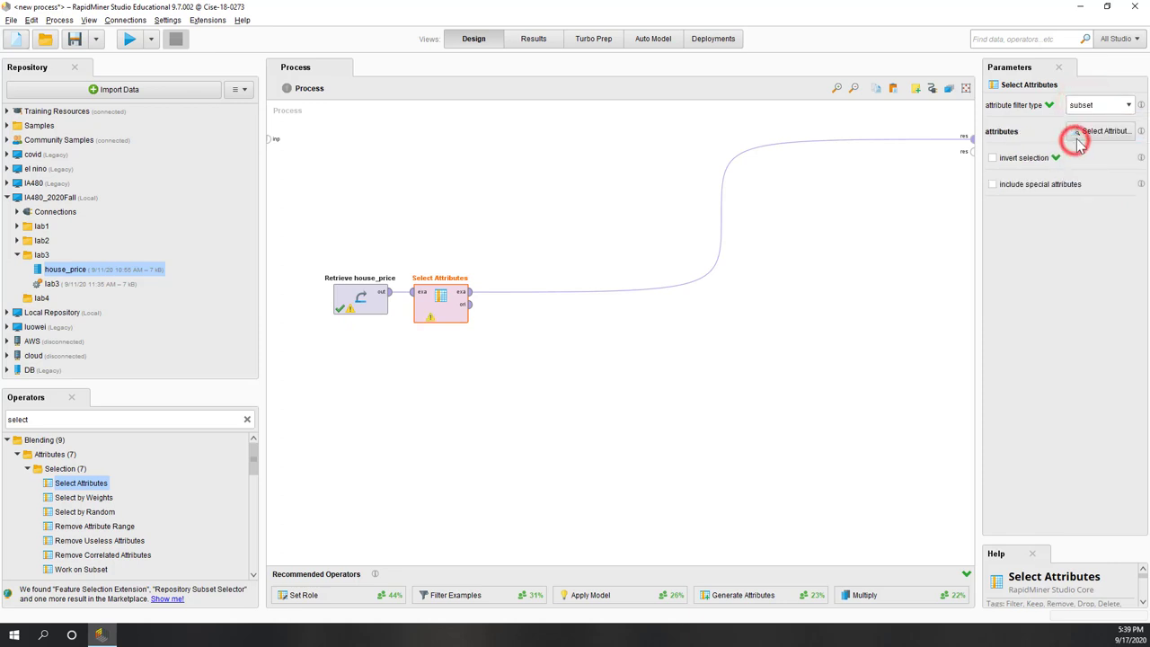
- Choose price, area, bathroom, bedroom and lot_size as the selected attributes and apply the selection
left_click(1084, 132)
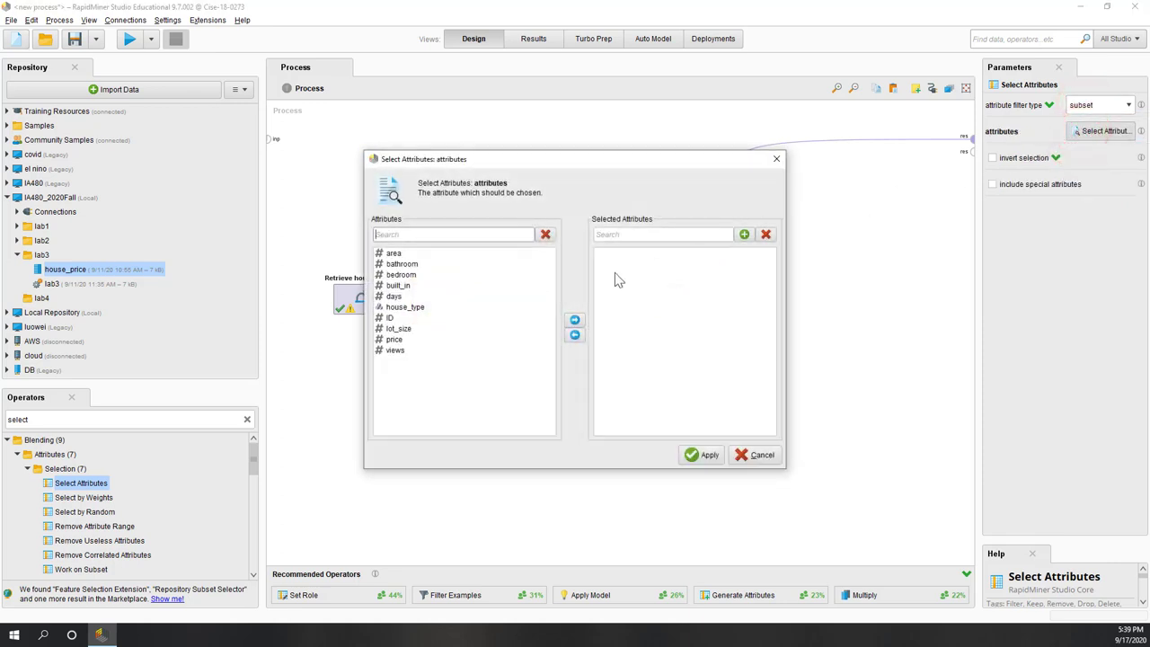
left_click(393, 338)
left_click(574, 320)
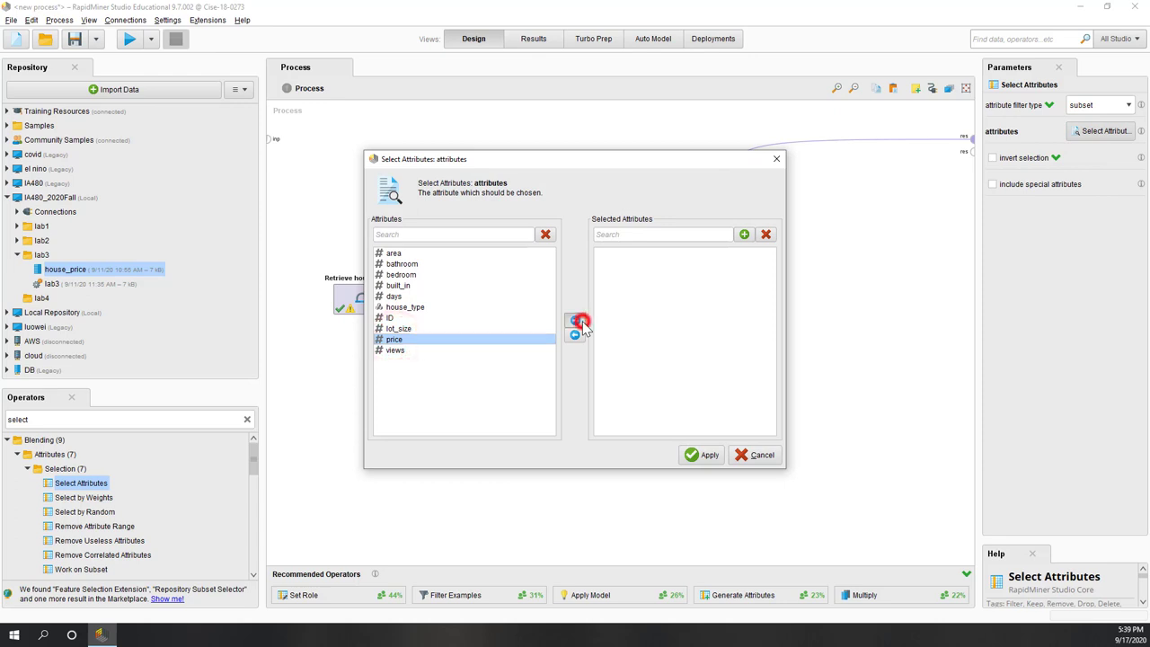
left_click(397, 254)
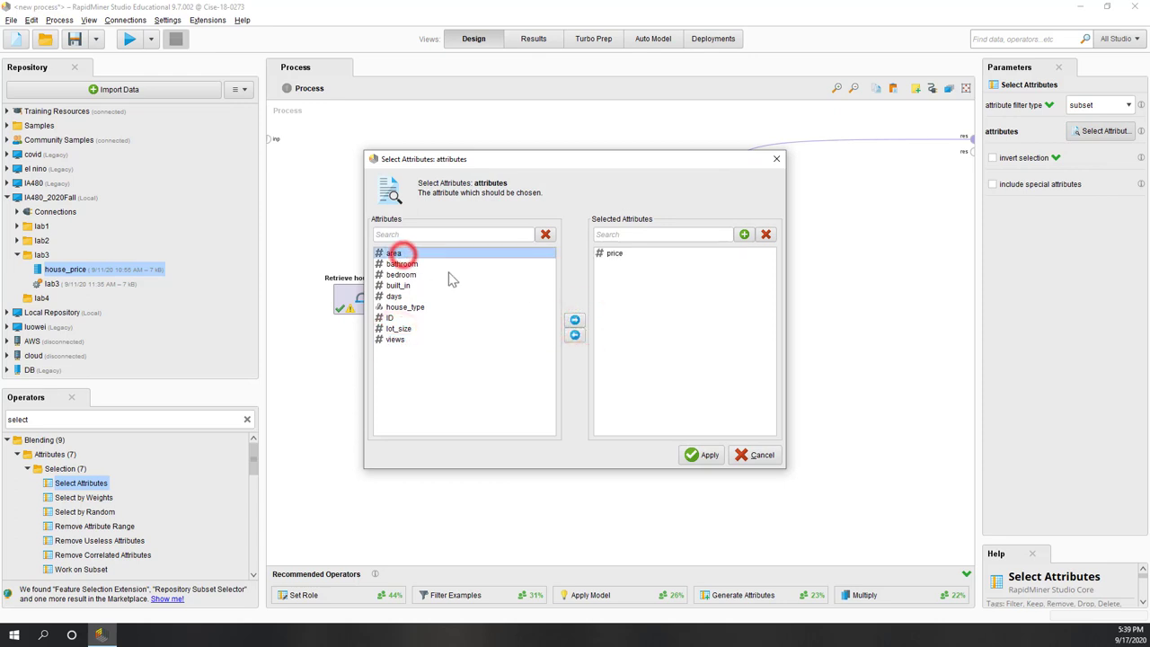
left_click(574, 319)
left_click(397, 254)
left_click(574, 320)
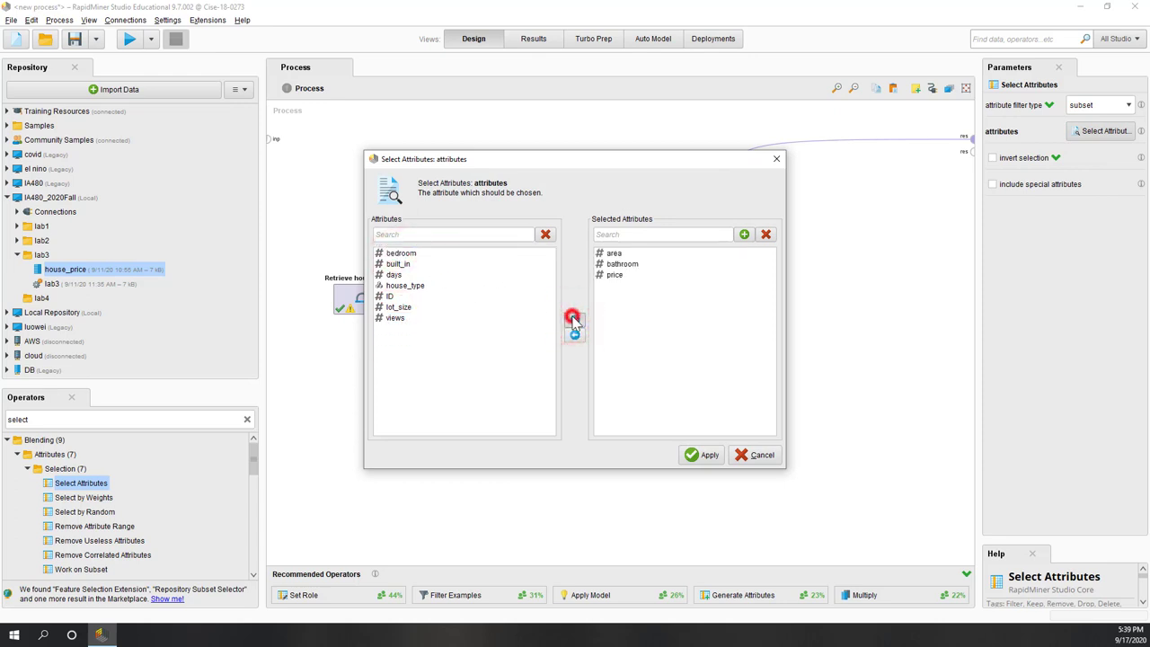
left_click(411, 254)
left_click(575, 320)
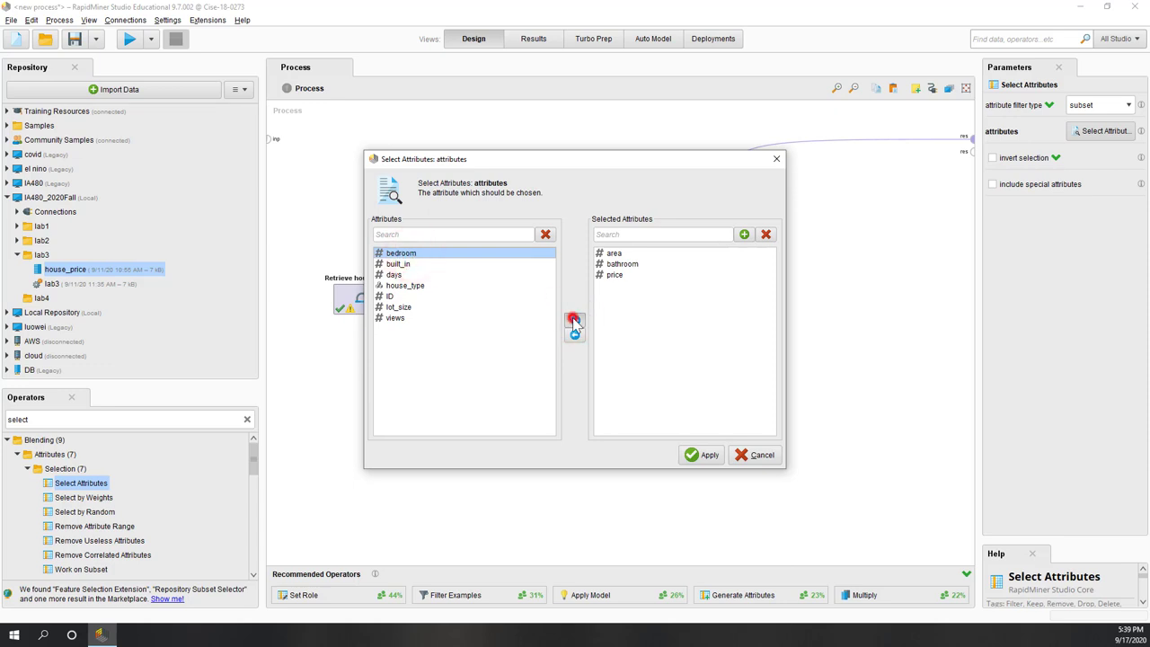
left_click(400, 297)
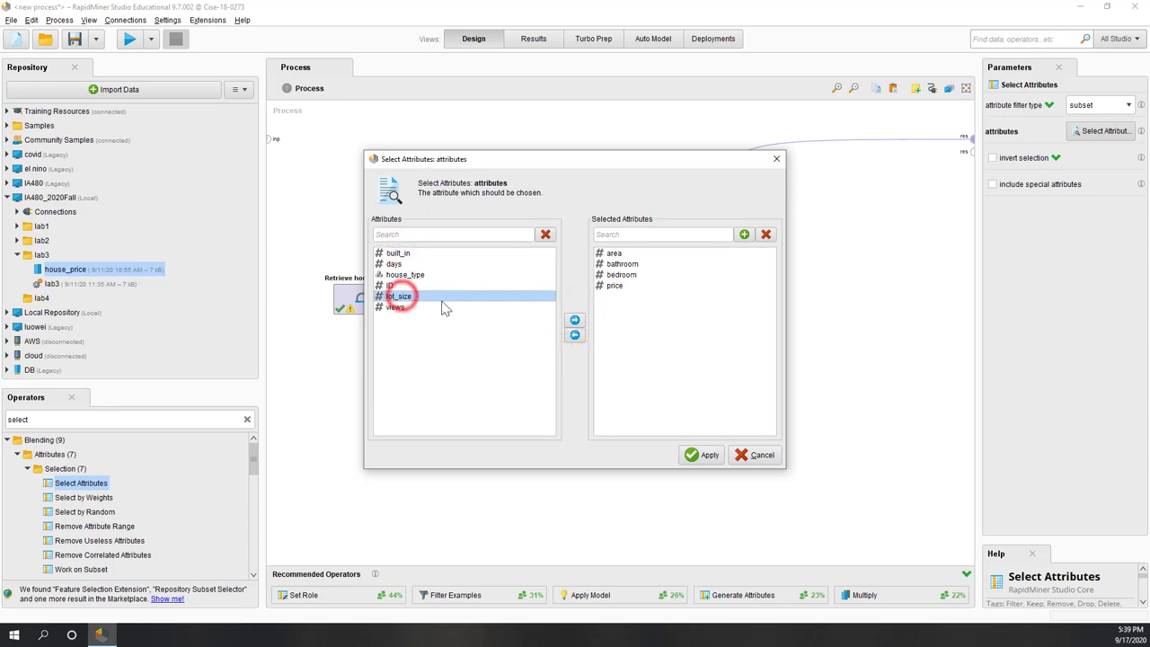
left_click(575, 321)
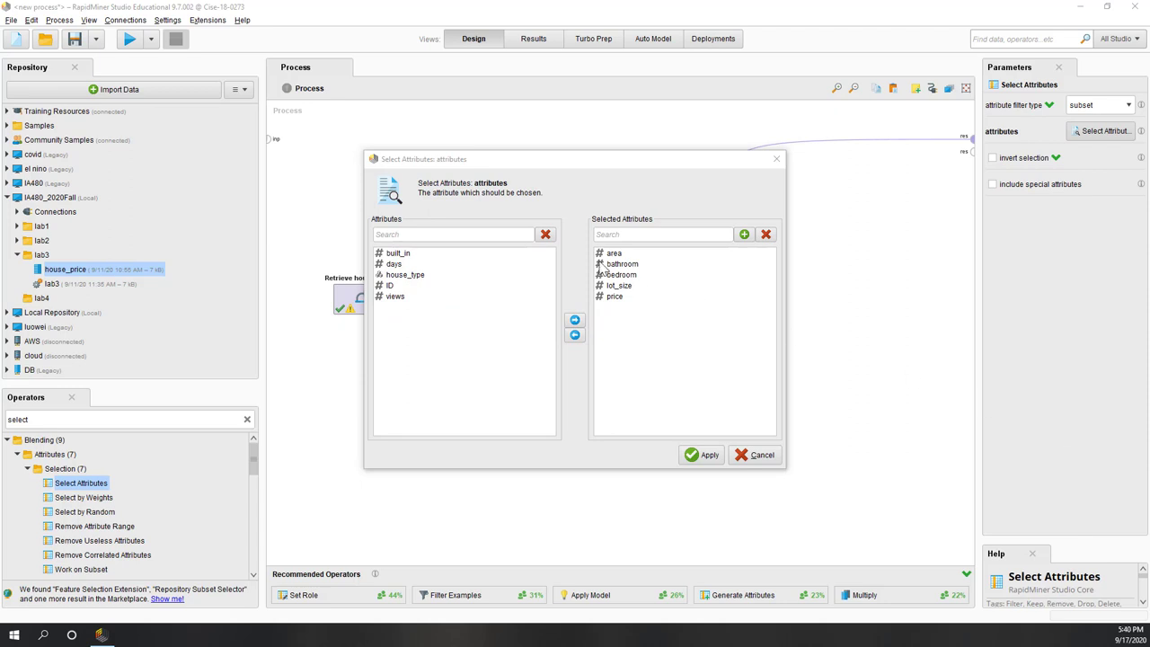
left_click(702, 455)
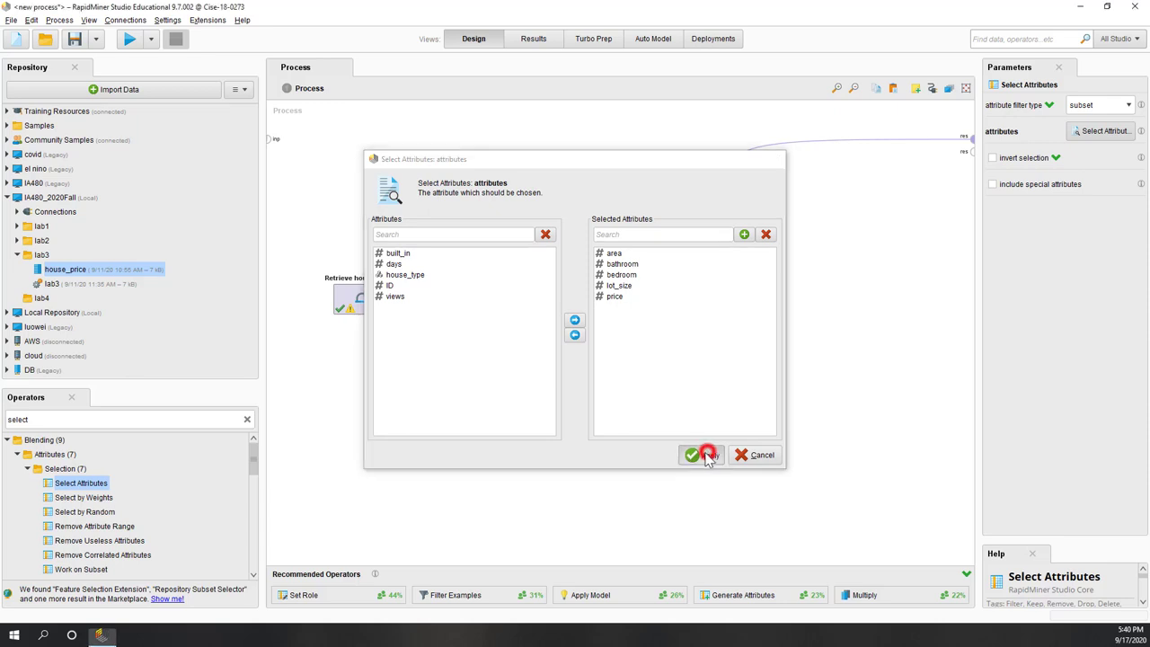
left_click(610, 472)
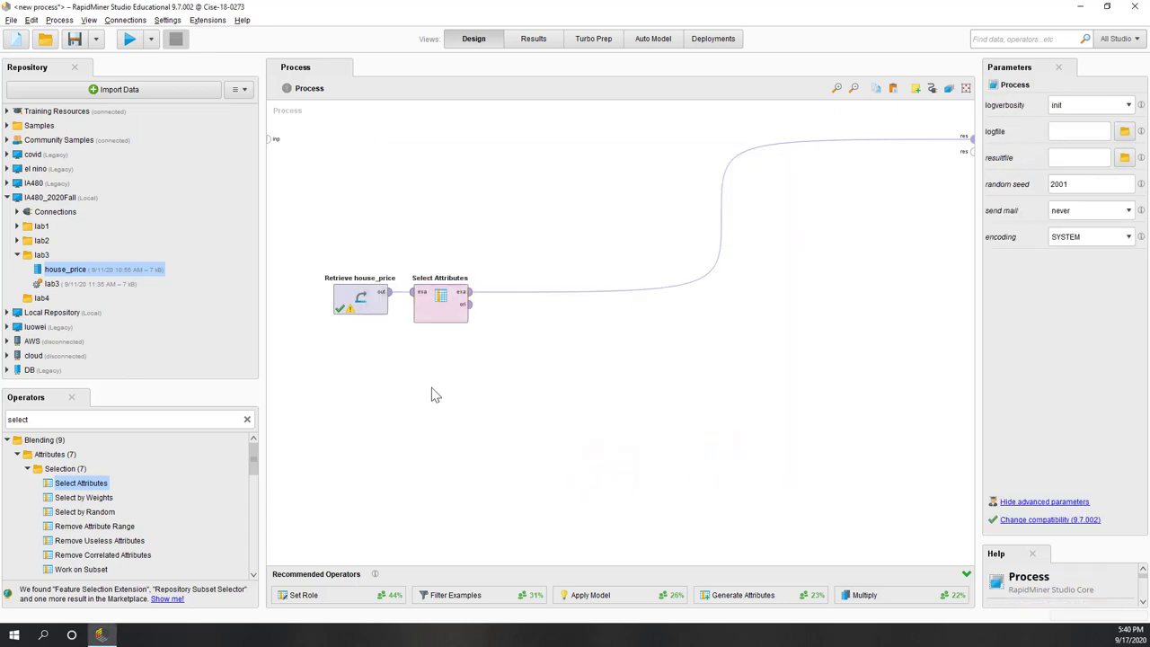
- Find the Set Role operator and insert it between Select Attributes and the result port
left_click(169, 420)
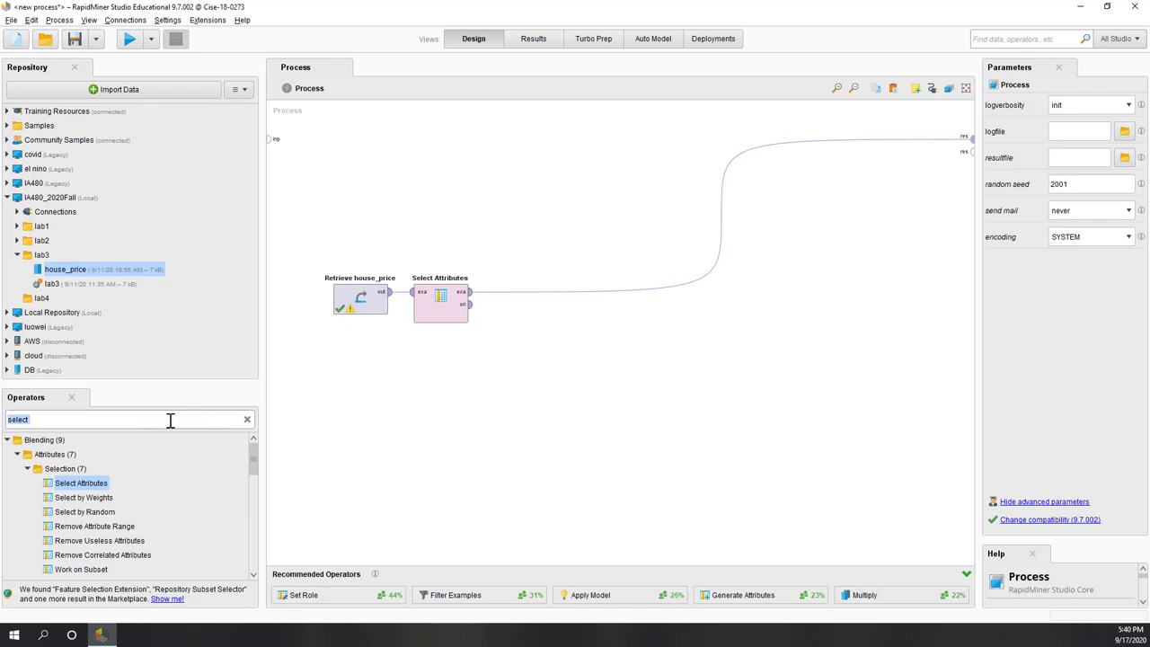
mouse_move(314, 596)
left_click(96, 419)
type("set role")
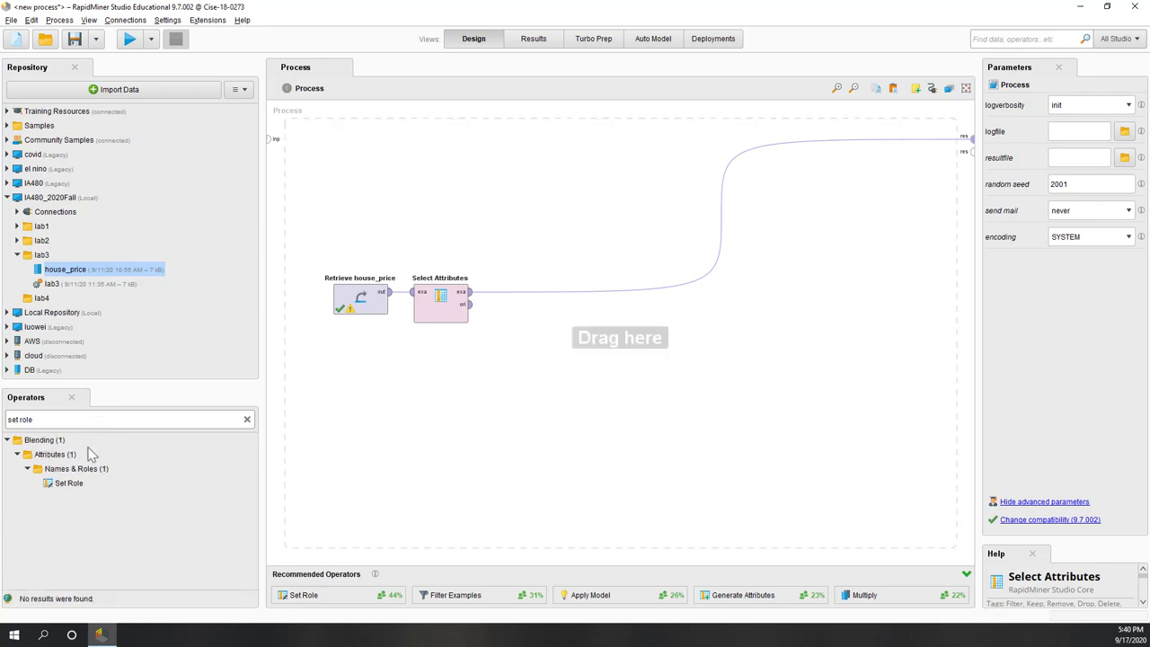
left_click_drag(72, 483, 503, 310)
left_click(533, 315)
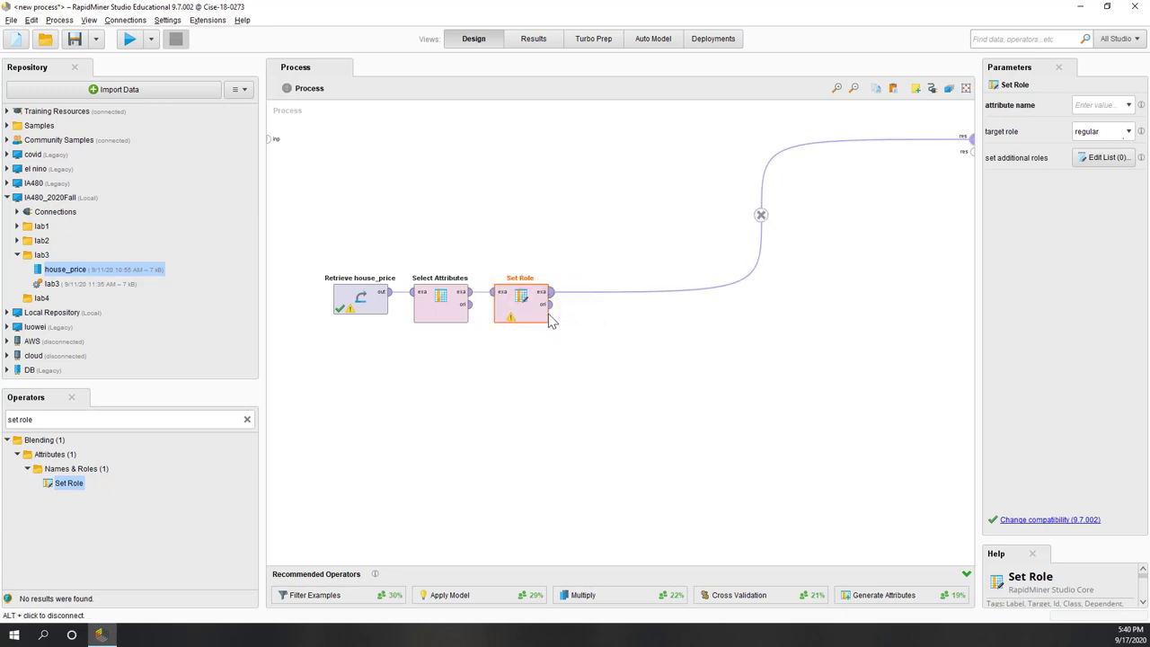
- Configure Set Role to give the price attribute the target role label
left_click(1129, 105)
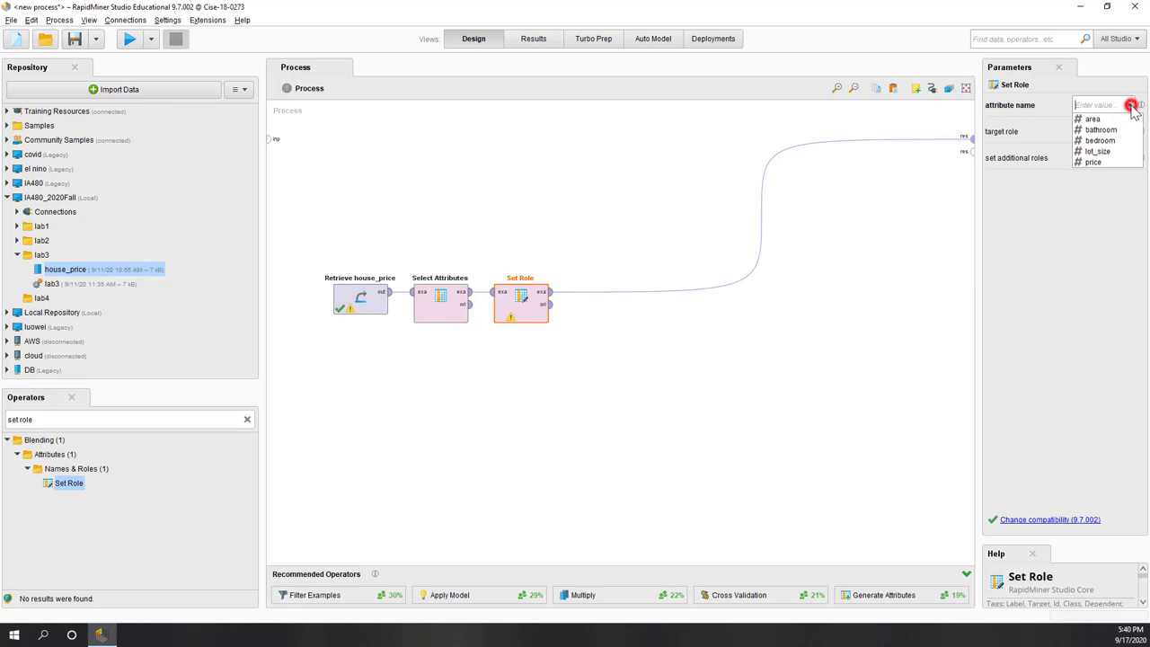
left_click(1092, 162)
left_click(1129, 132)
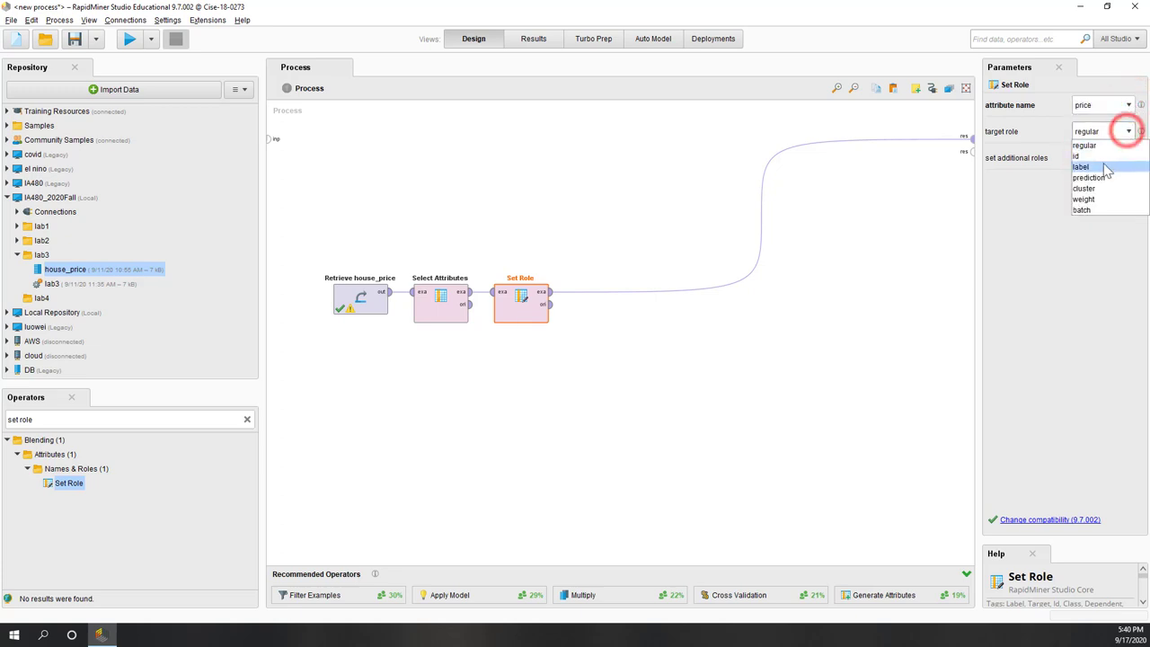
left_click(1104, 162)
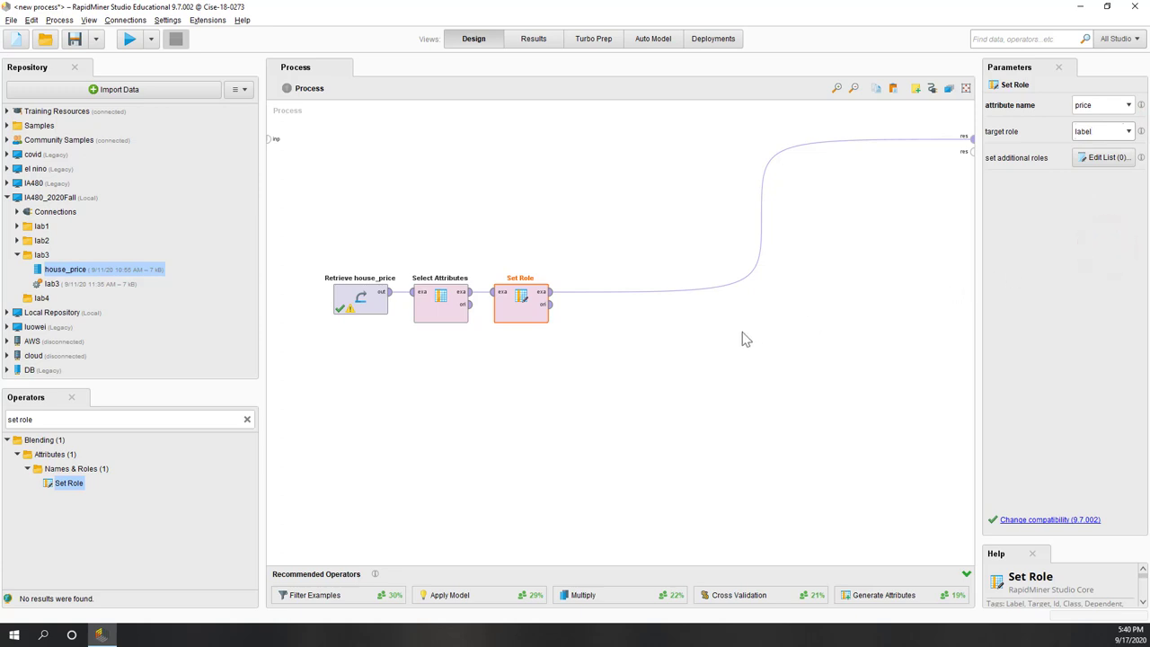
left_click(496, 201)
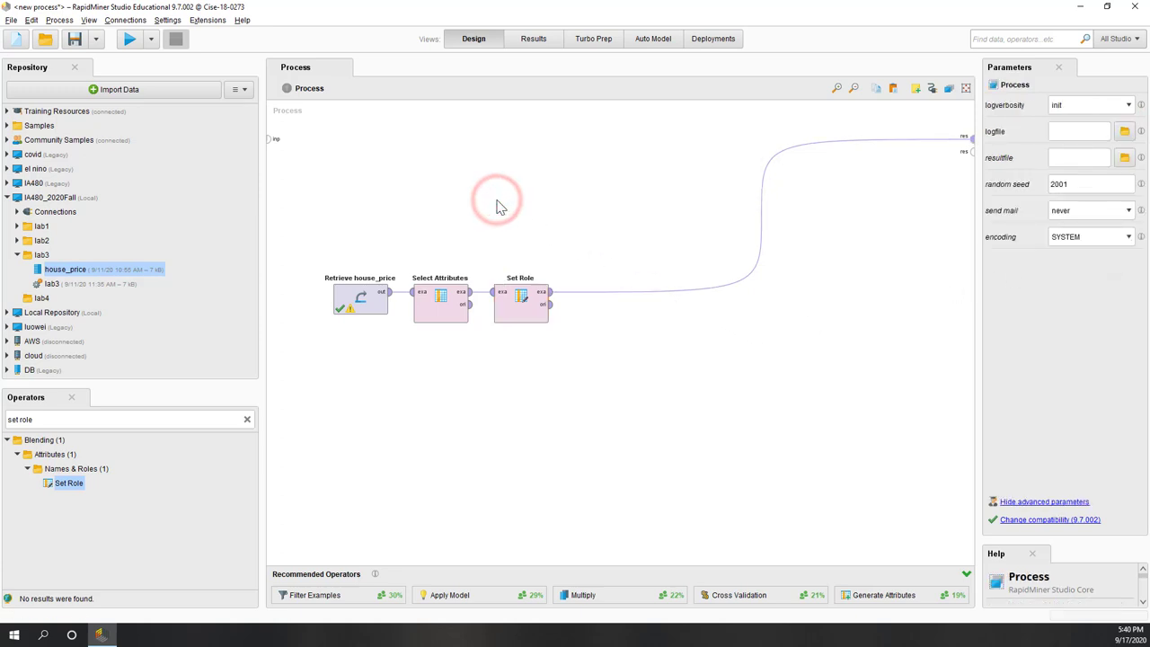
- Run the process, examine the Set Role example set, and return to the process design
left_click(130, 39)
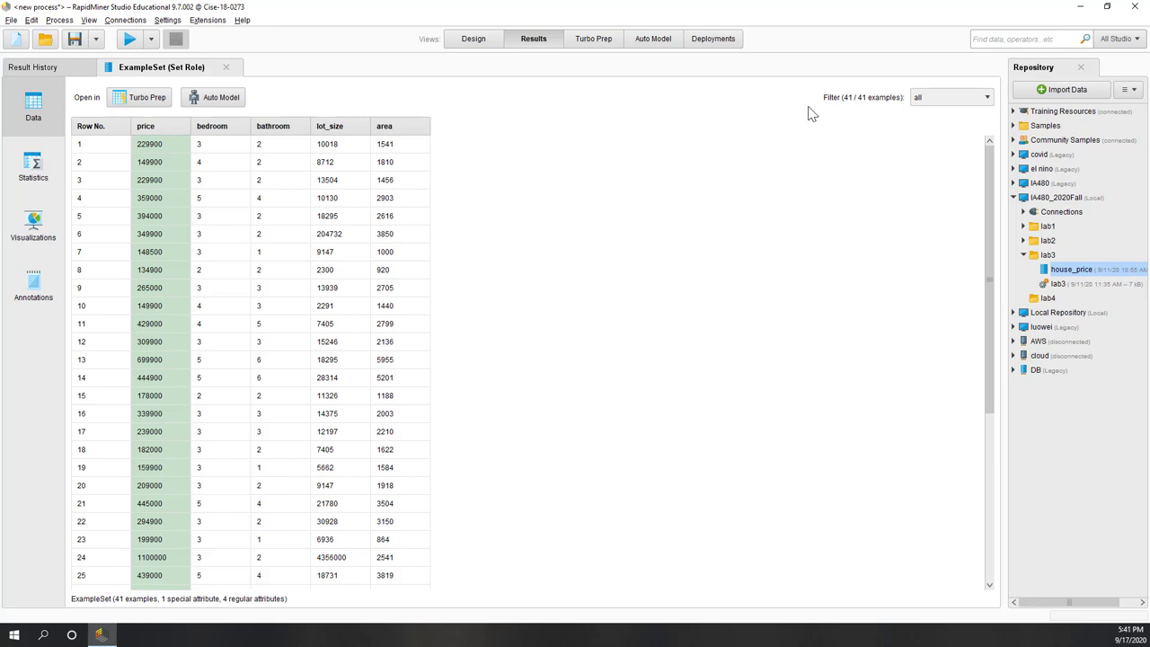
left_click(466, 39)
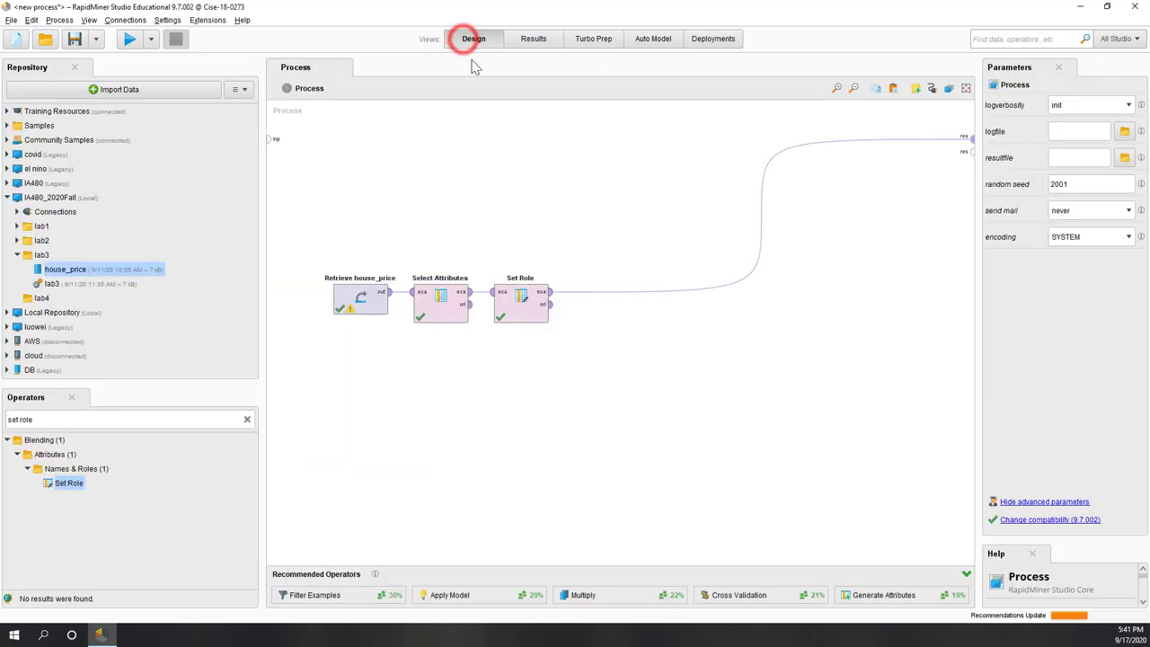
left_click(513, 162)
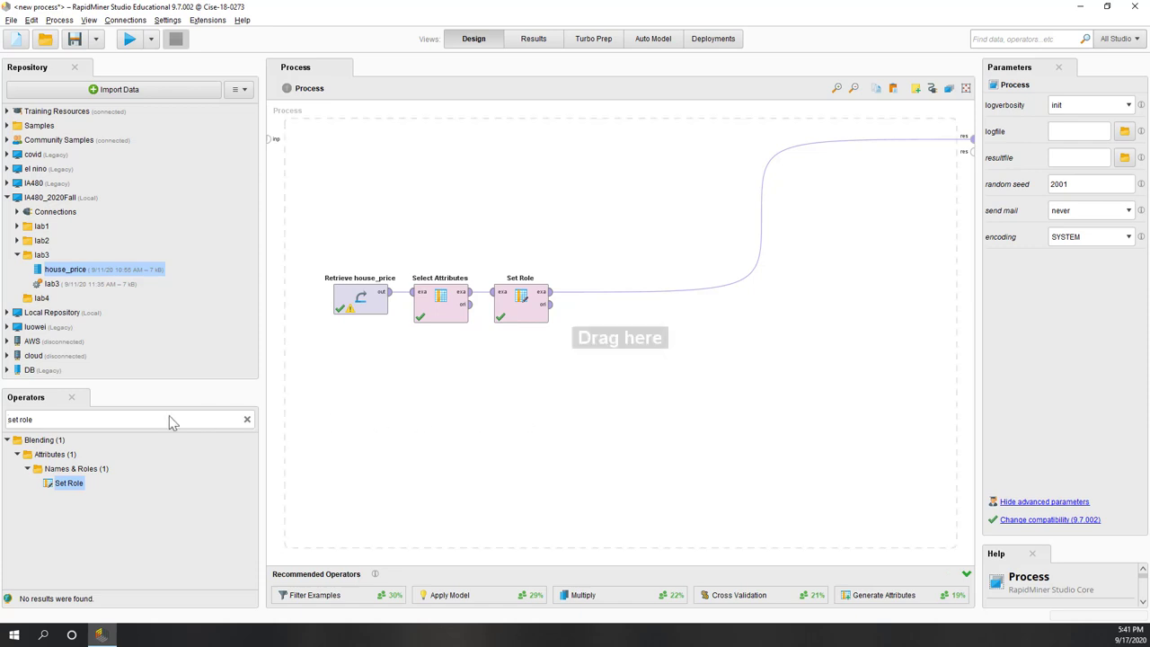
- Find the Split Data operator and insert it between Set Role and the result port
left_click(76, 417)
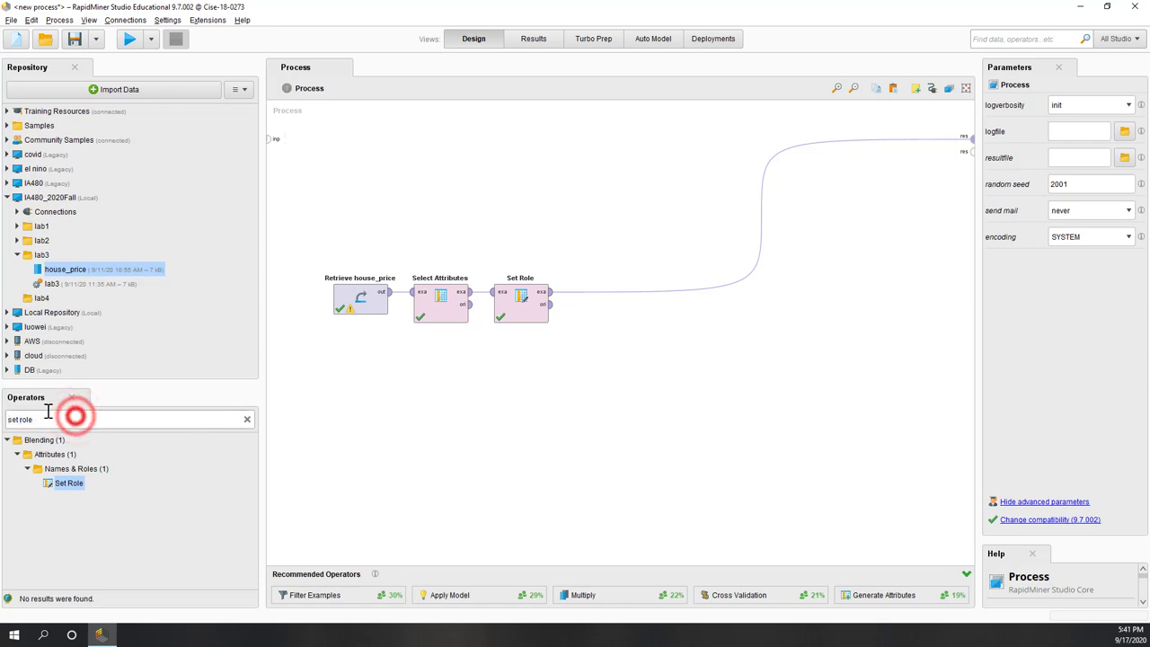
left_click_drag(21, 419, 4, 416)
key("BackSpace")
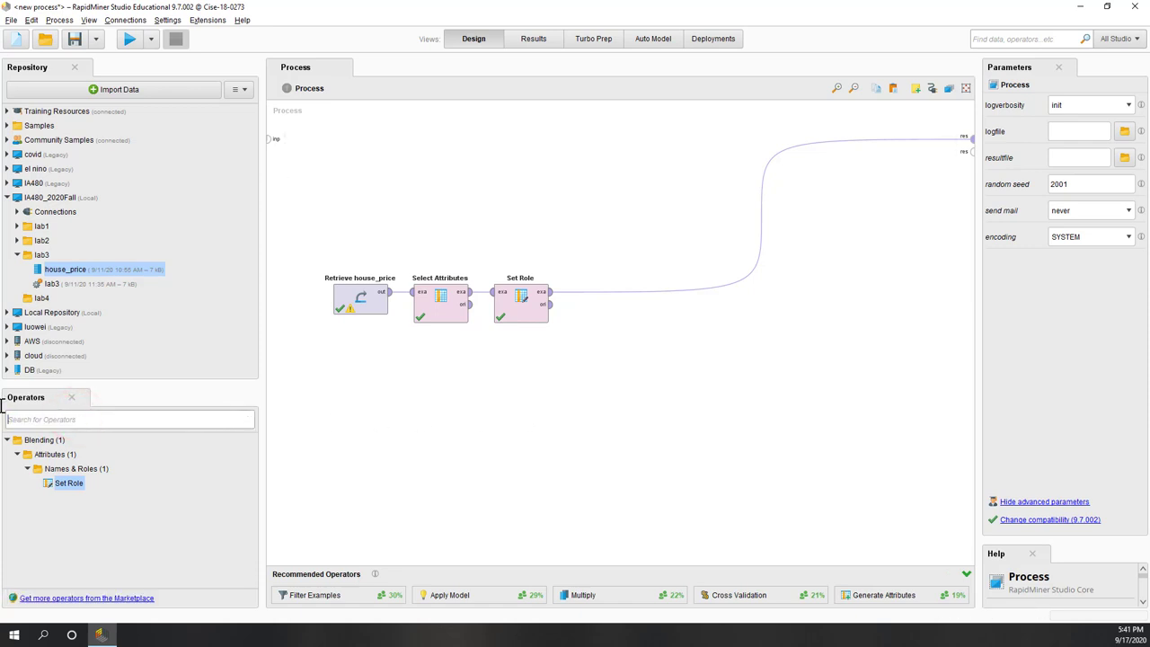
key("Delete")
key("Delete")
key("Delete")
key("Delete")
type("split")
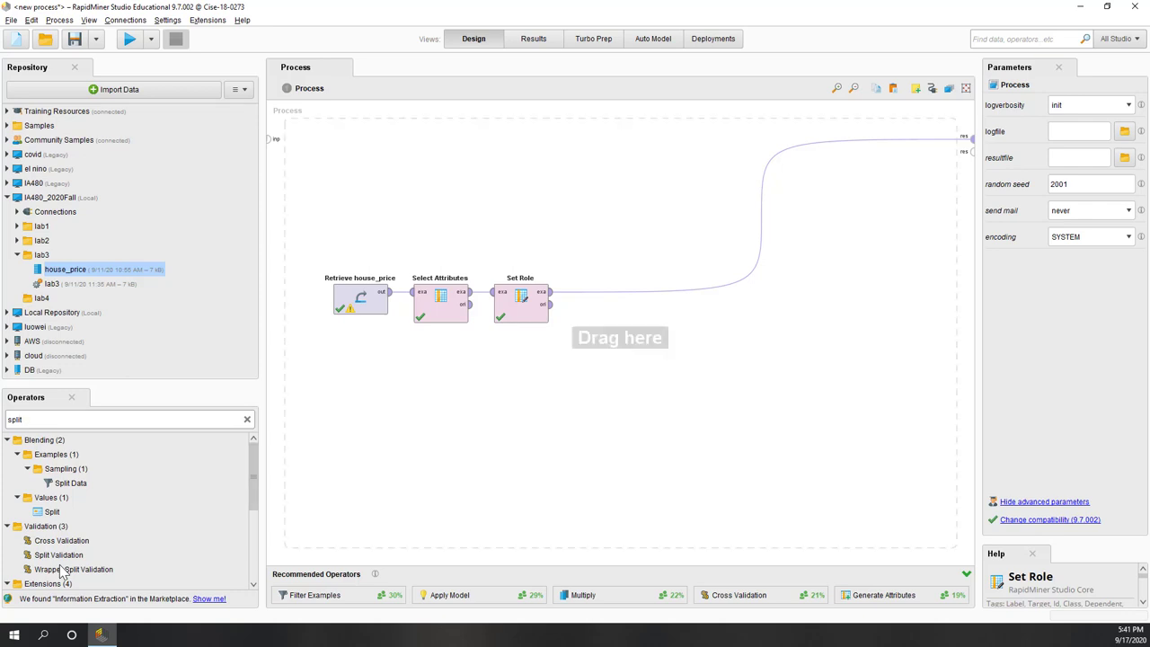
left_click_drag(72, 483, 614, 296)
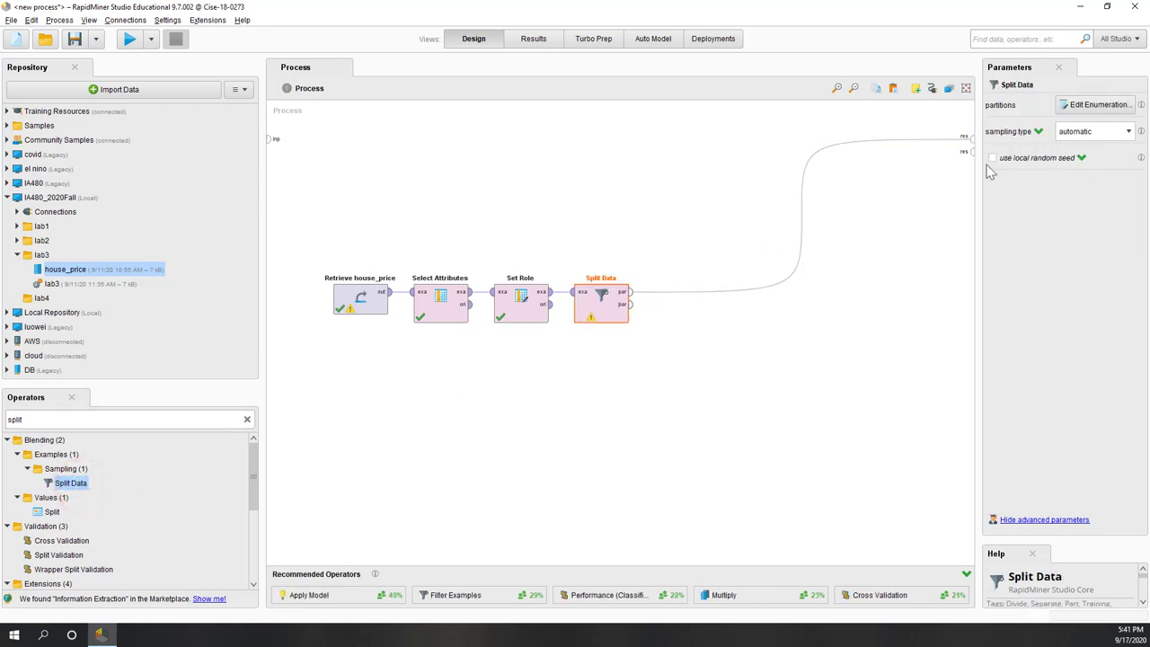
- Define two Split Data partitions with ratios of 0.7 and 0.3, keeping the automatic sampling type
left_click(1094, 133)
left_click(1096, 131)
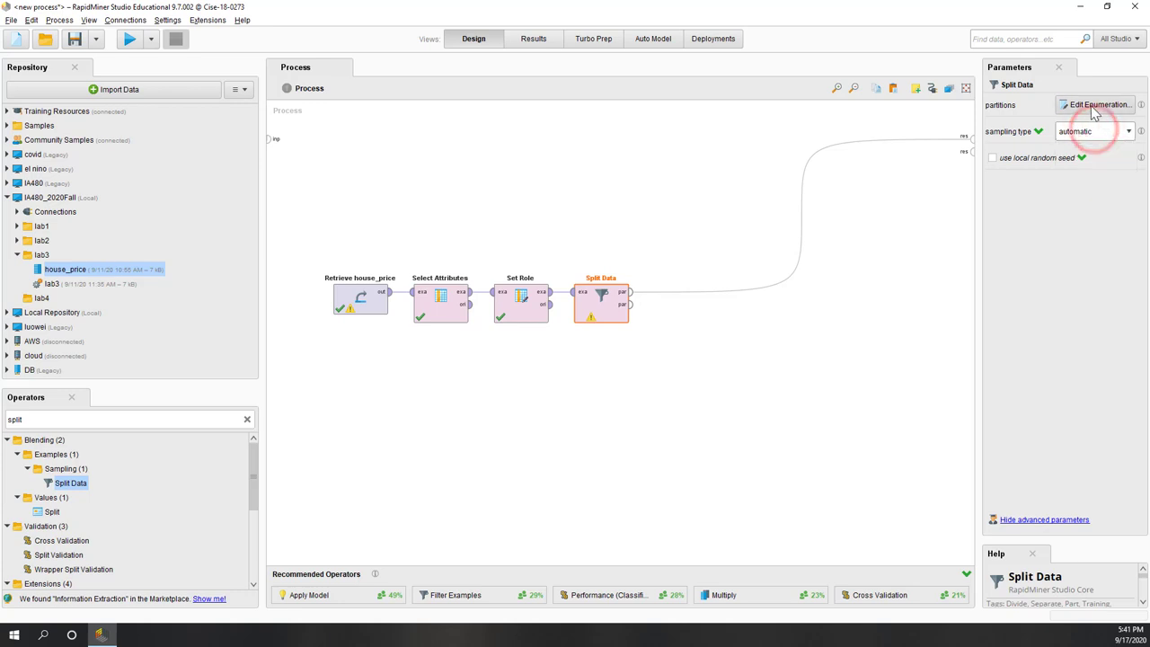
left_click(1091, 104)
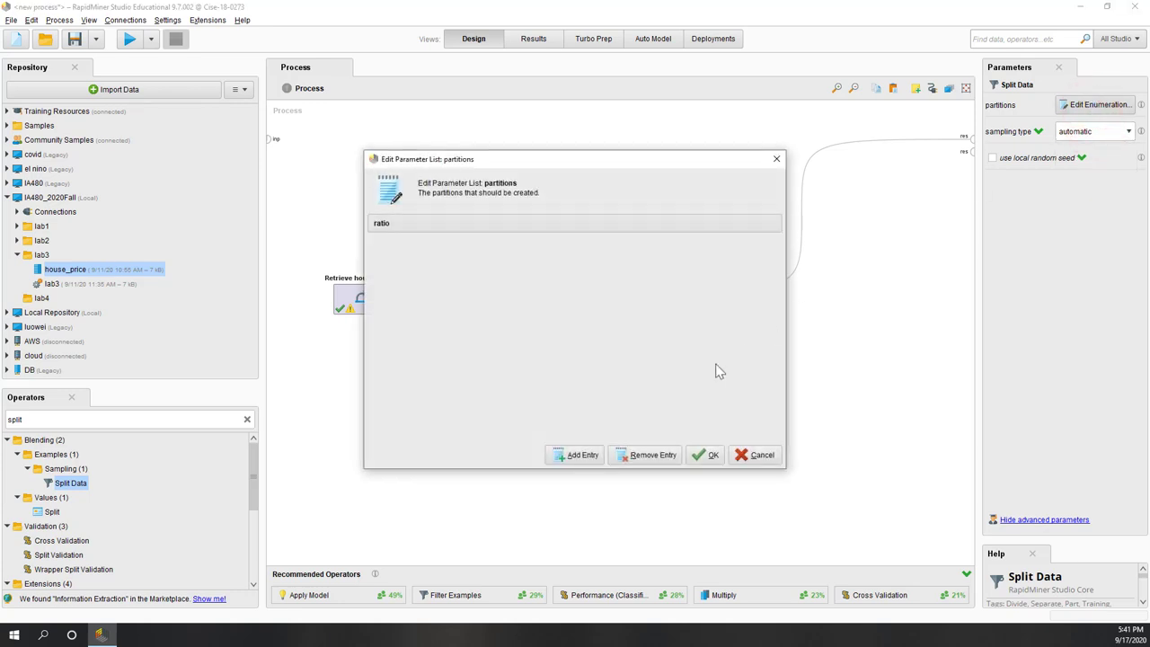
left_click(577, 455)
left_click(434, 238)
type("0.7")
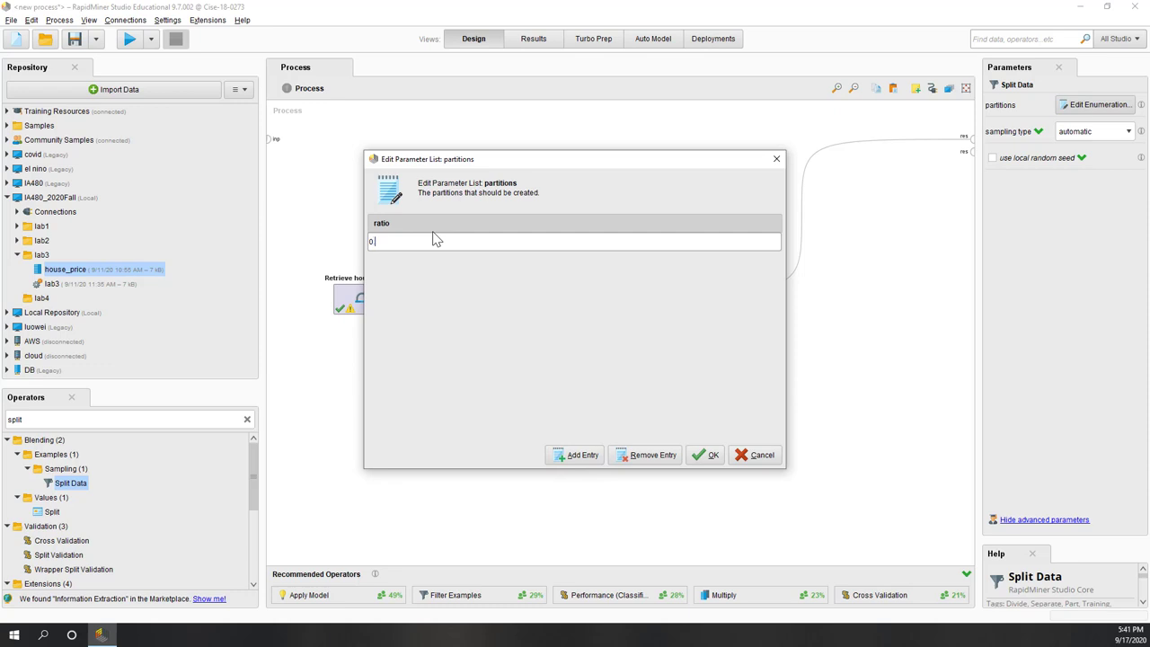
left_click(495, 329)
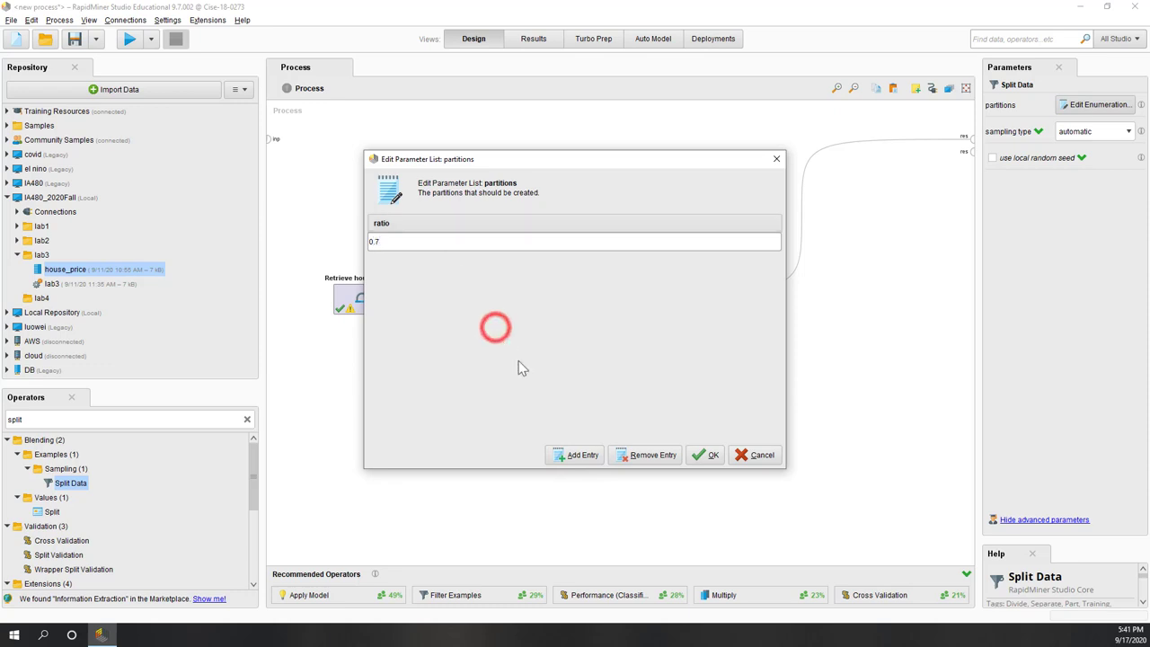
left_click(583, 457)
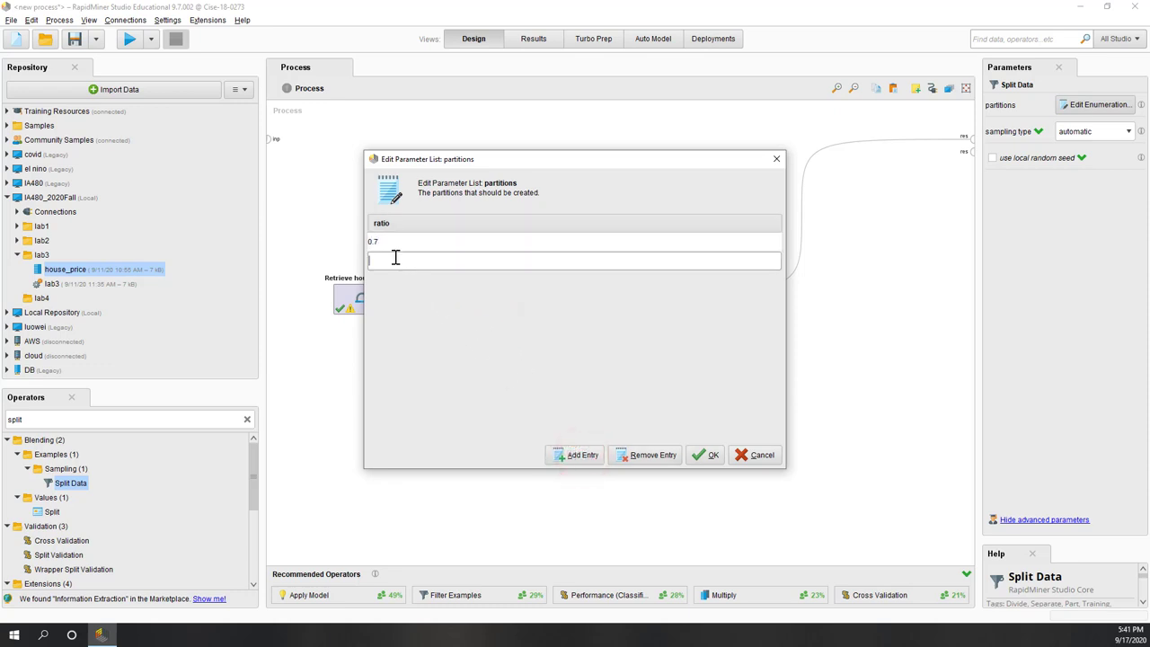
type("0.3")
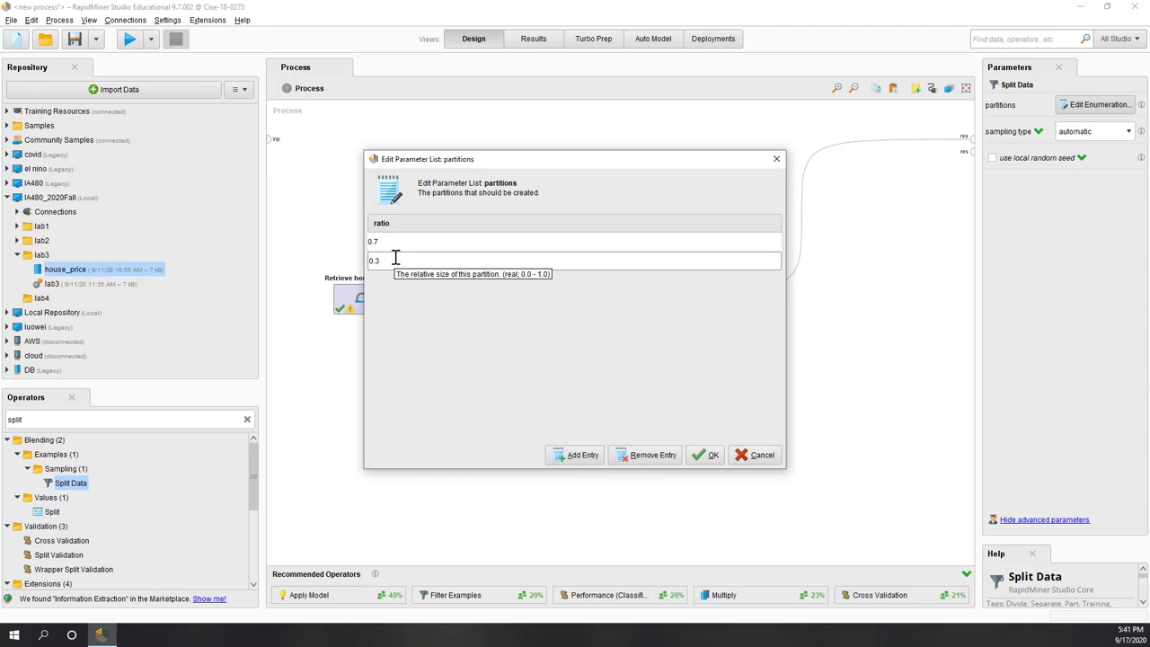
left_click(446, 340)
left_click(703, 454)
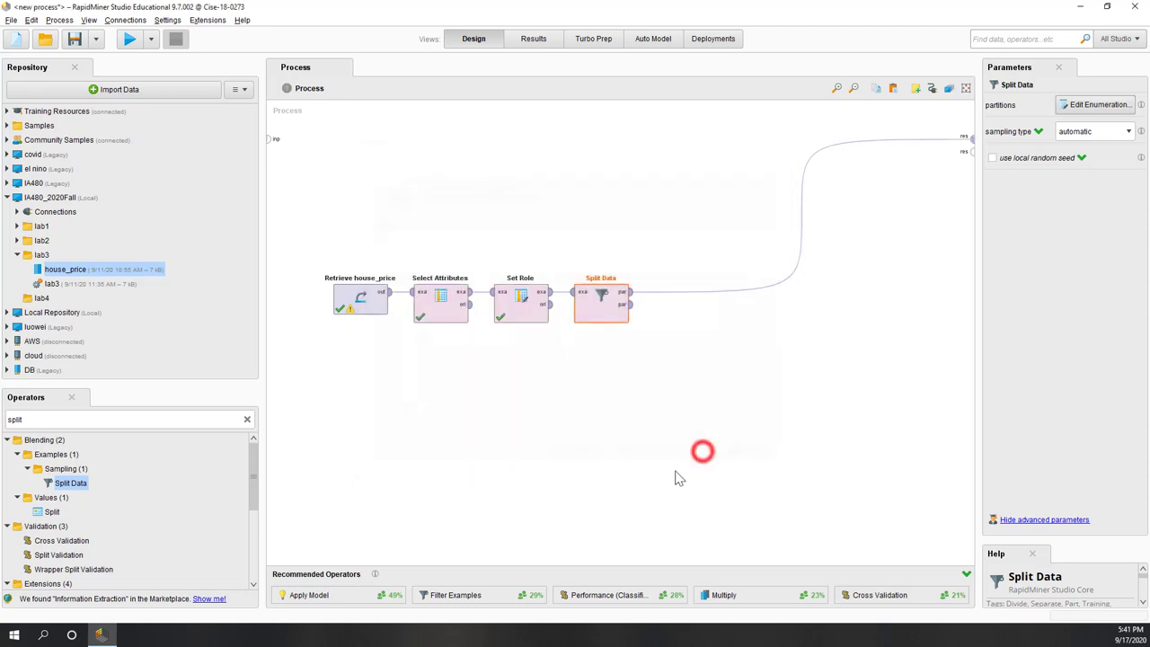
- Inspect the metadata of Split Data's second partition output
left_click(675, 474)
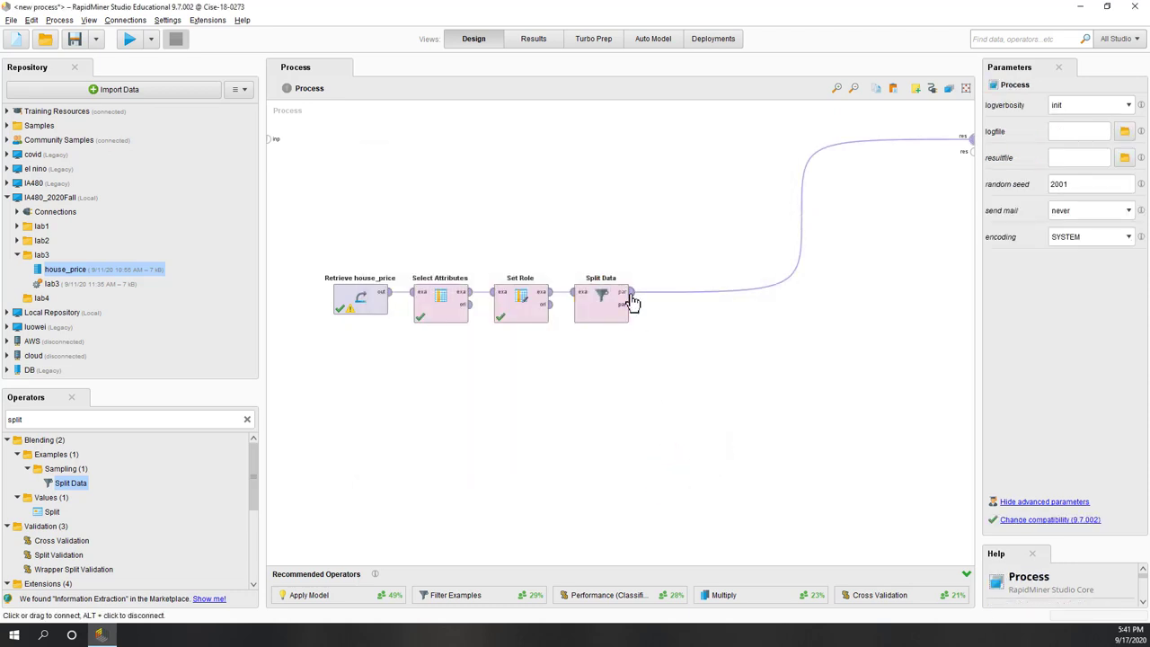
mouse_move(633, 302)
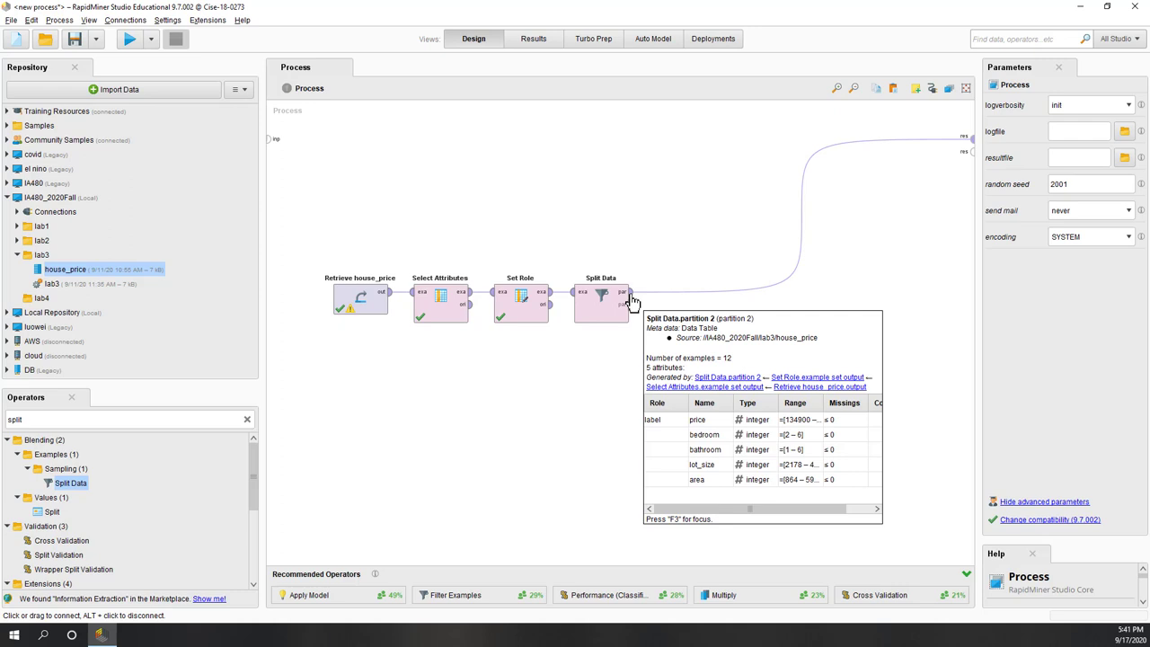
left_click(540, 424)
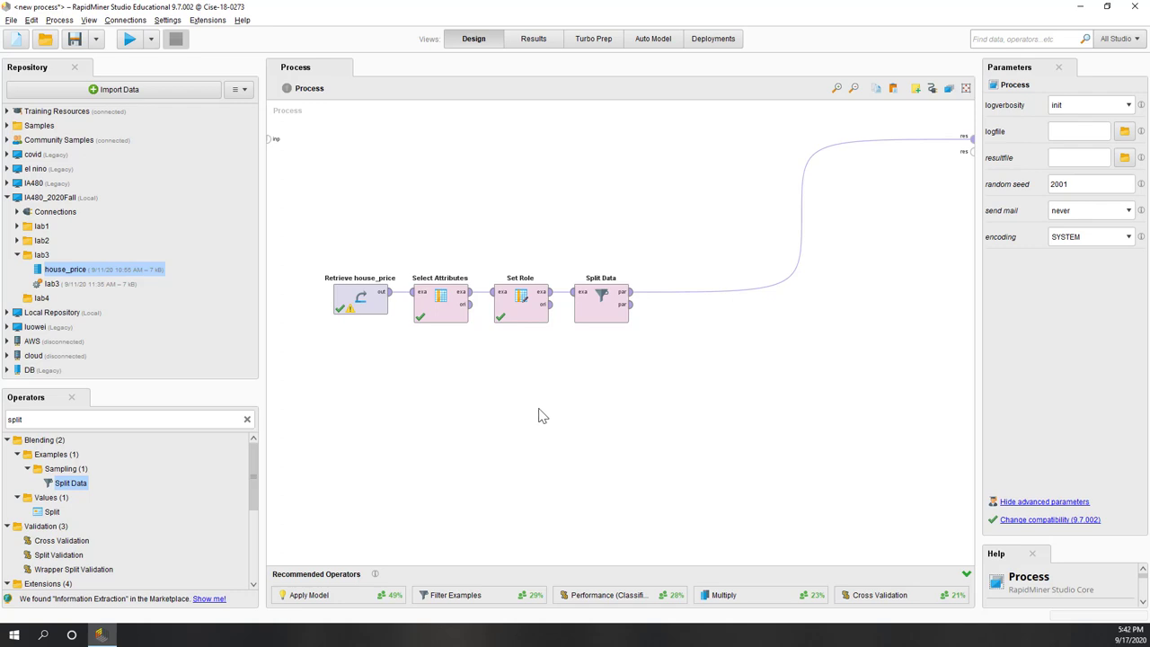
- Find the Linear Regression operator and insert it between Split Data and the result port
left_click(67, 417)
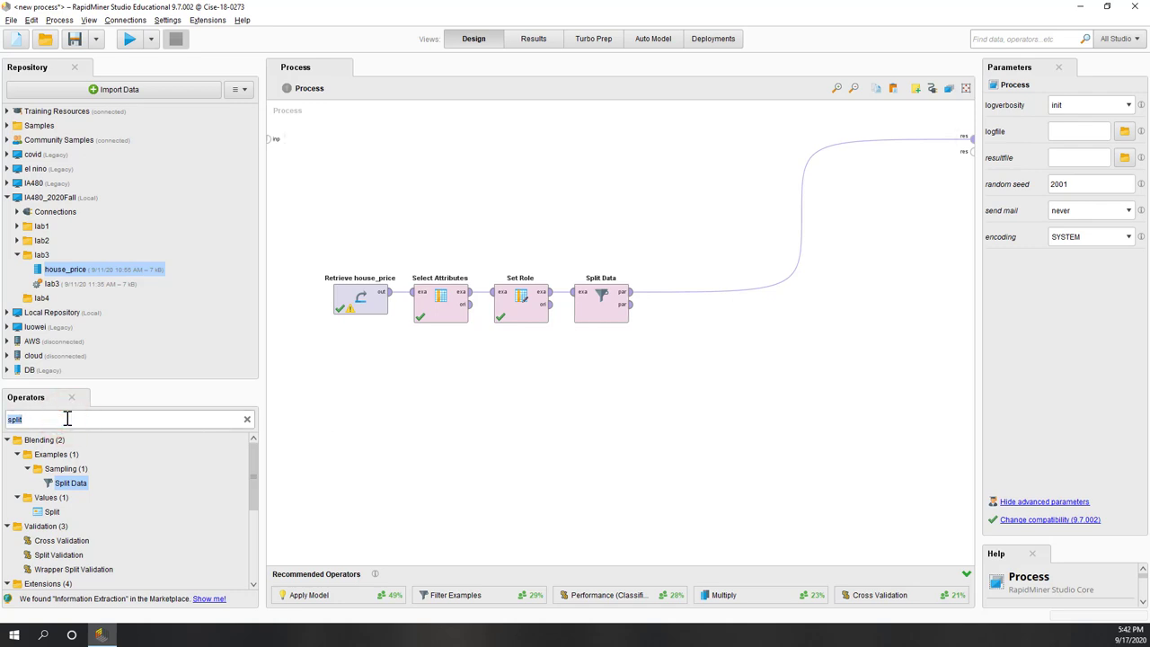
type("linear")
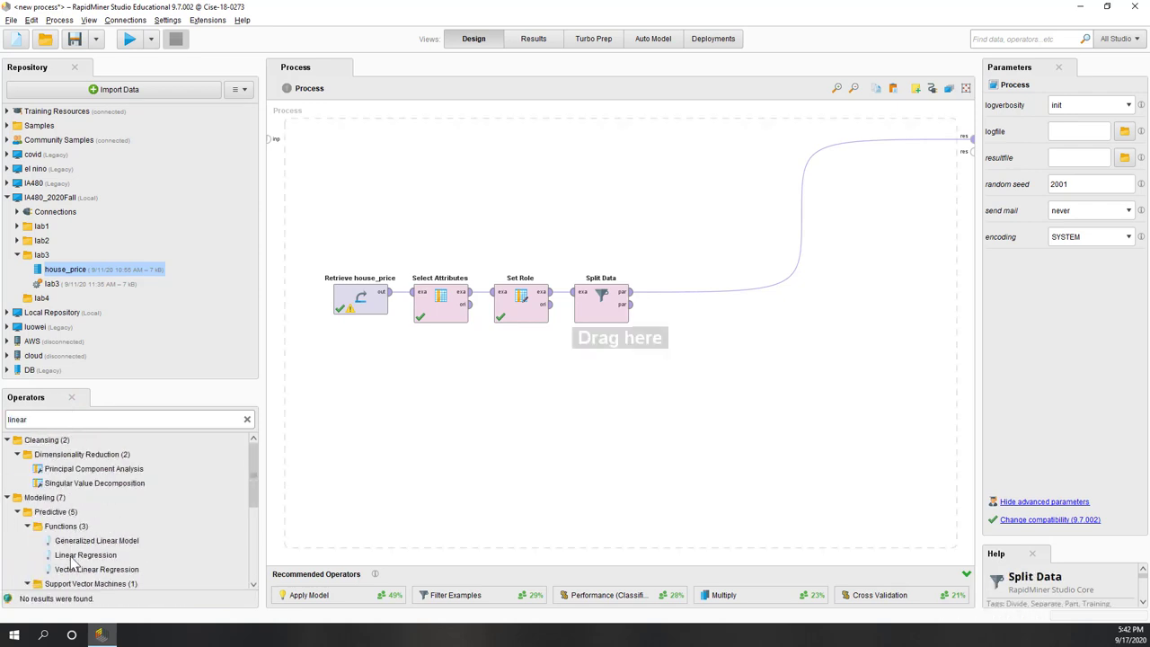
left_click_drag(71, 557, 697, 302)
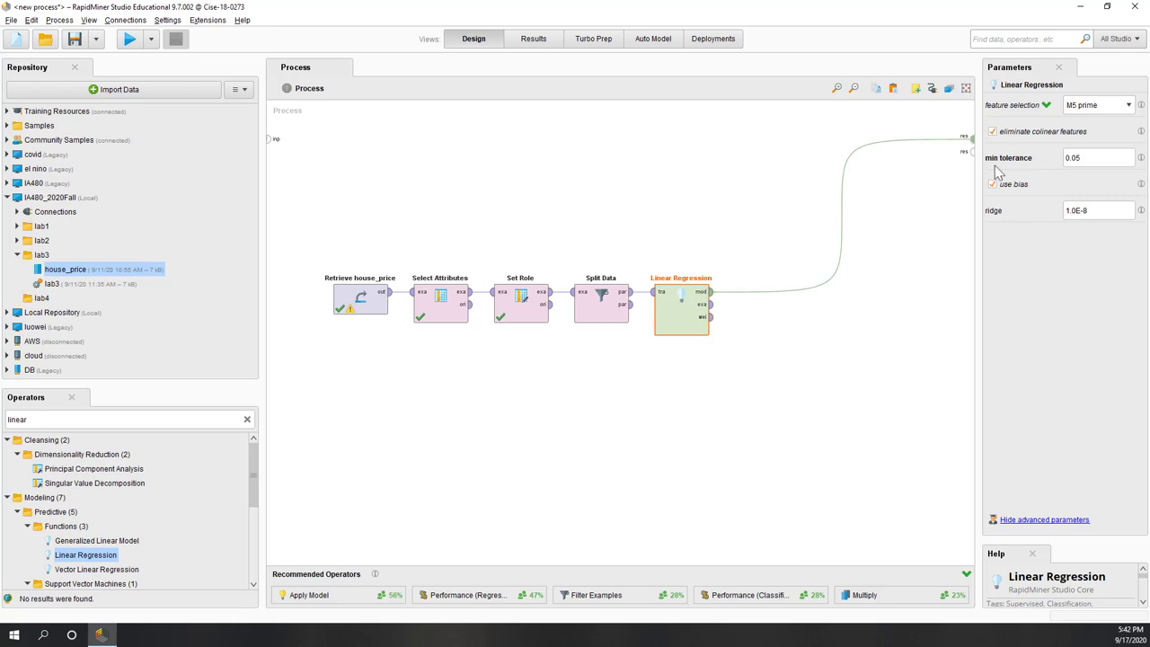
- Set Linear Regression's feature selection to none and disable the elimination of colinear features
left_click(1102, 108)
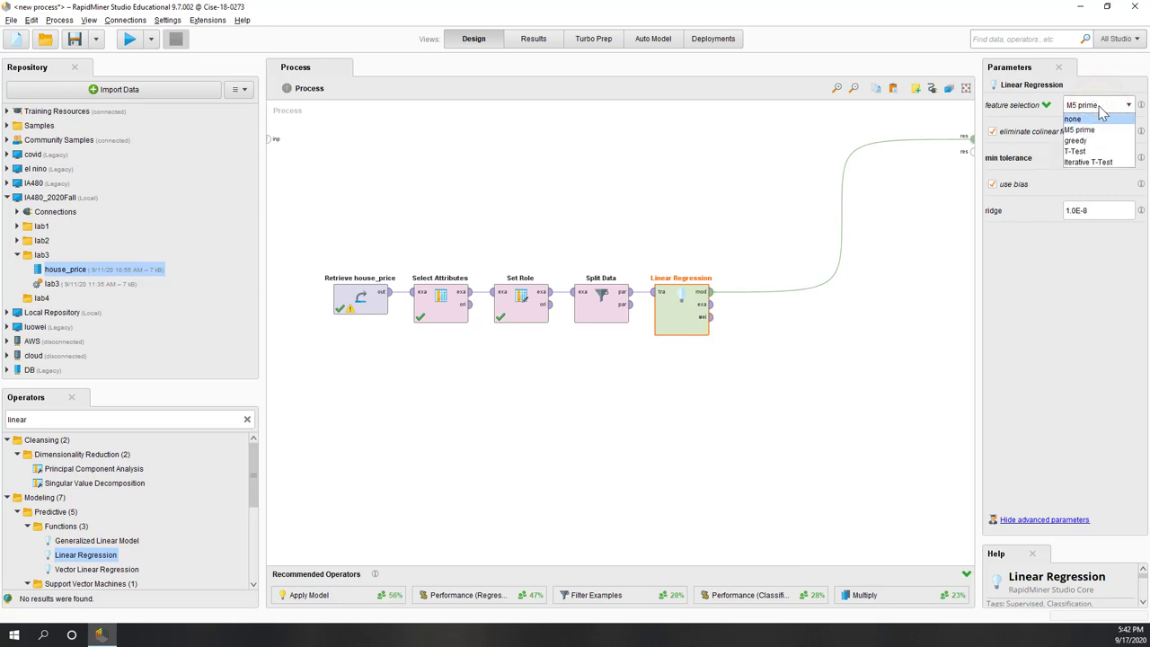
left_click(1093, 118)
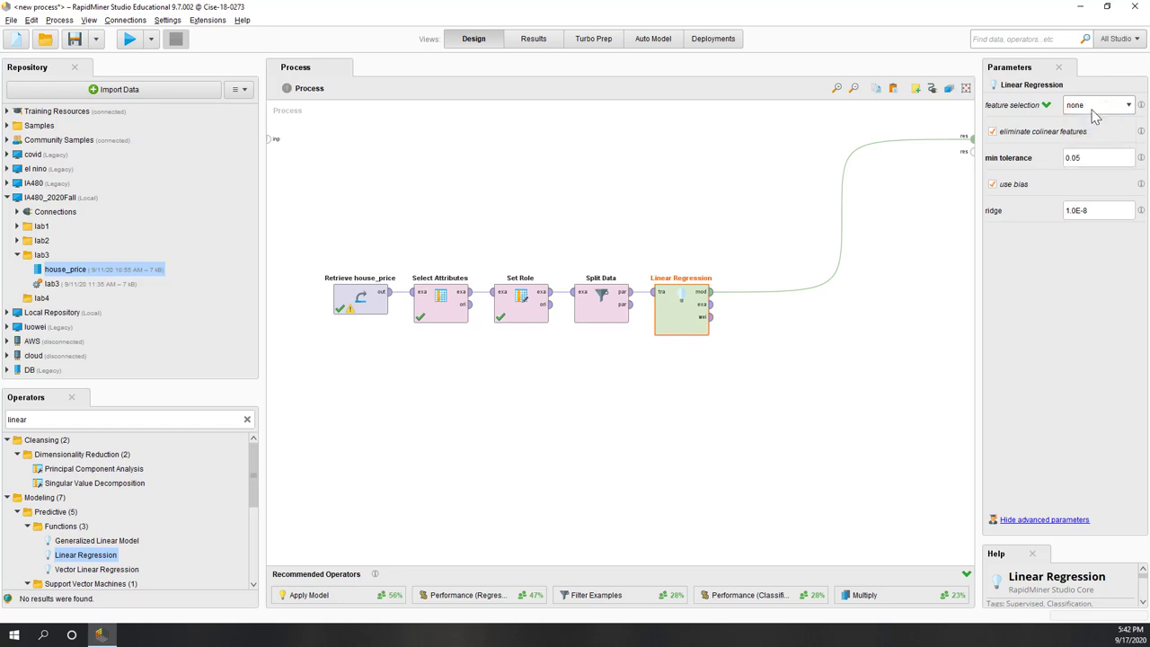
left_click(992, 133)
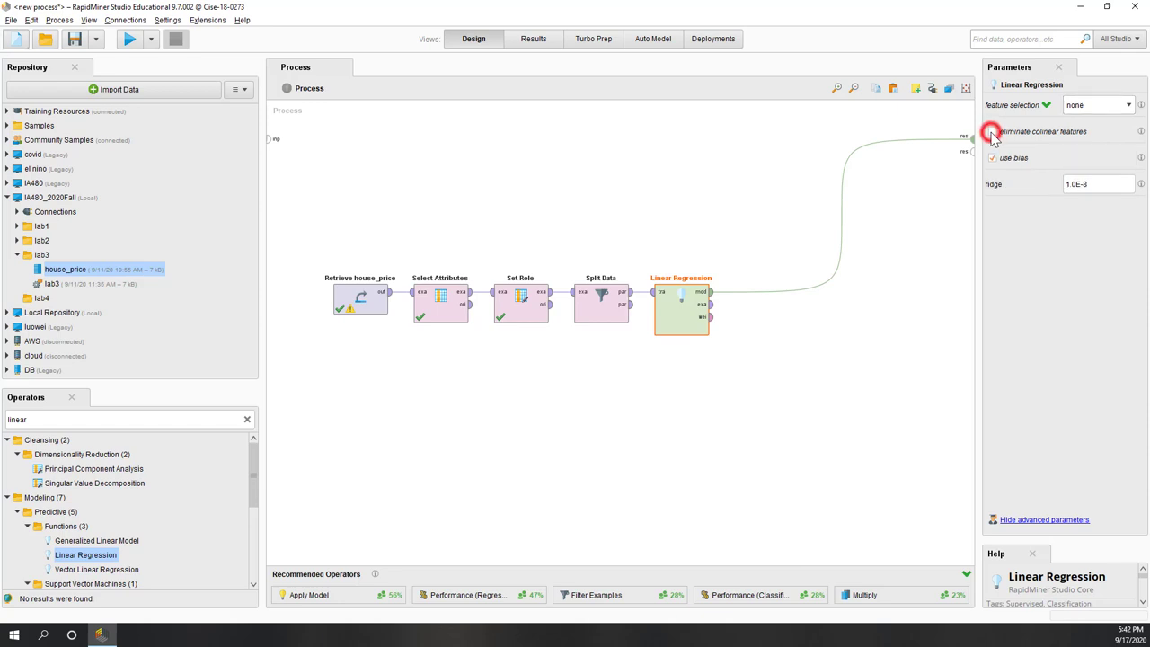
left_click_drag(978, 200, 955, 204)
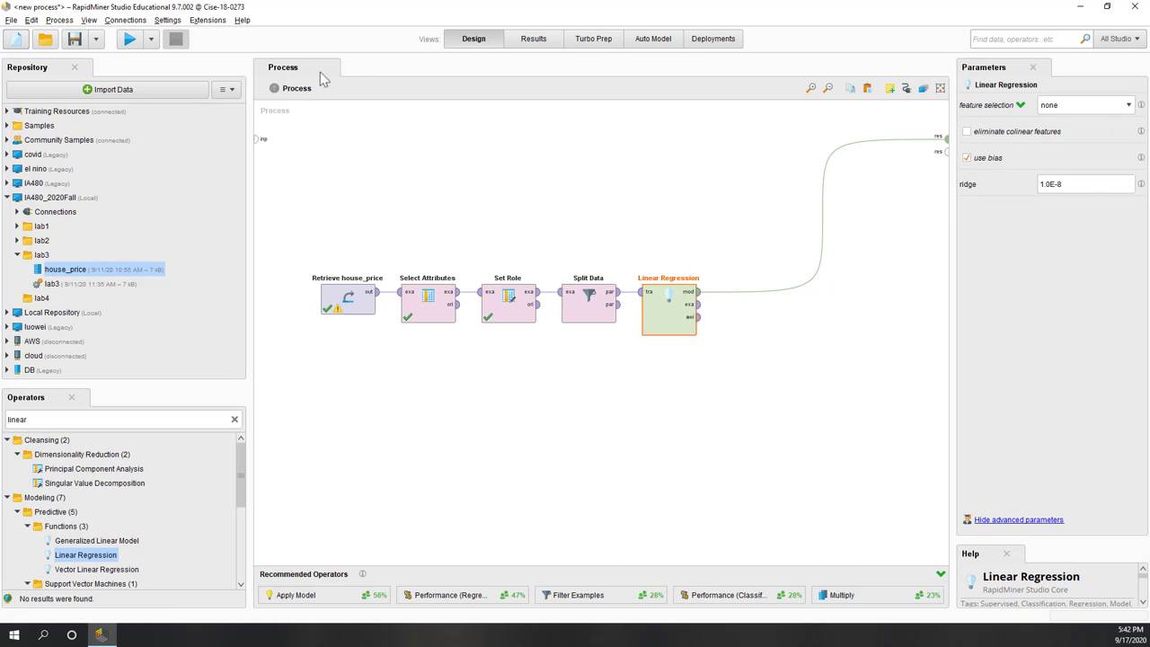
- Run the process and examine the Linear Regression coefficient table and each term of the model's equation
left_click(130, 41)
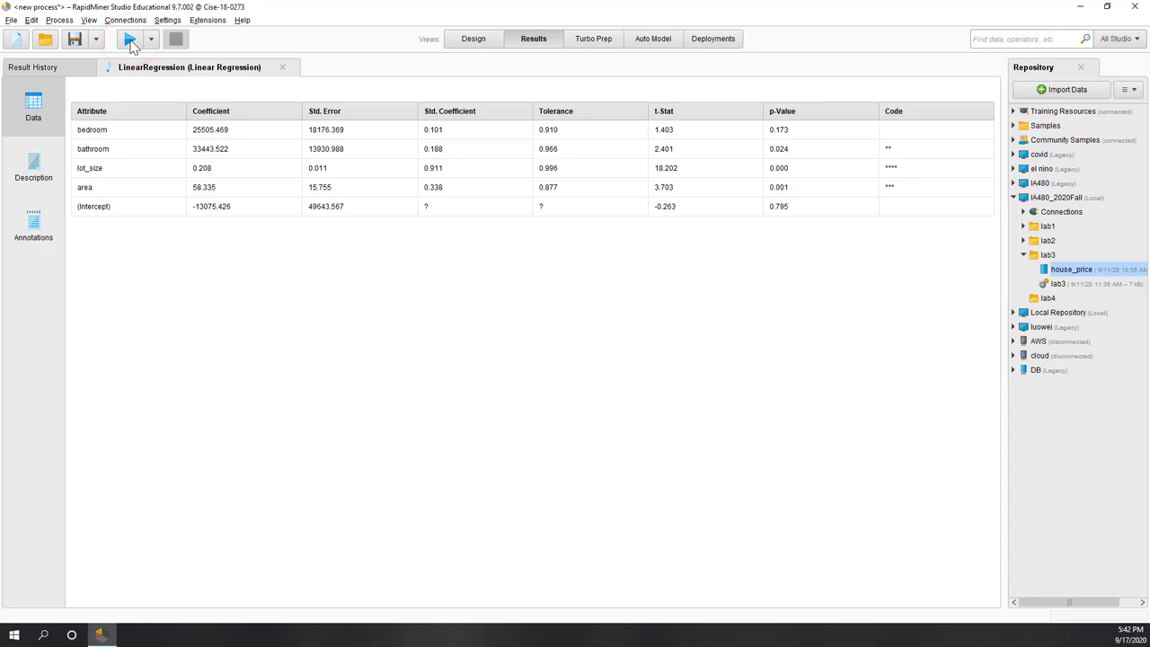
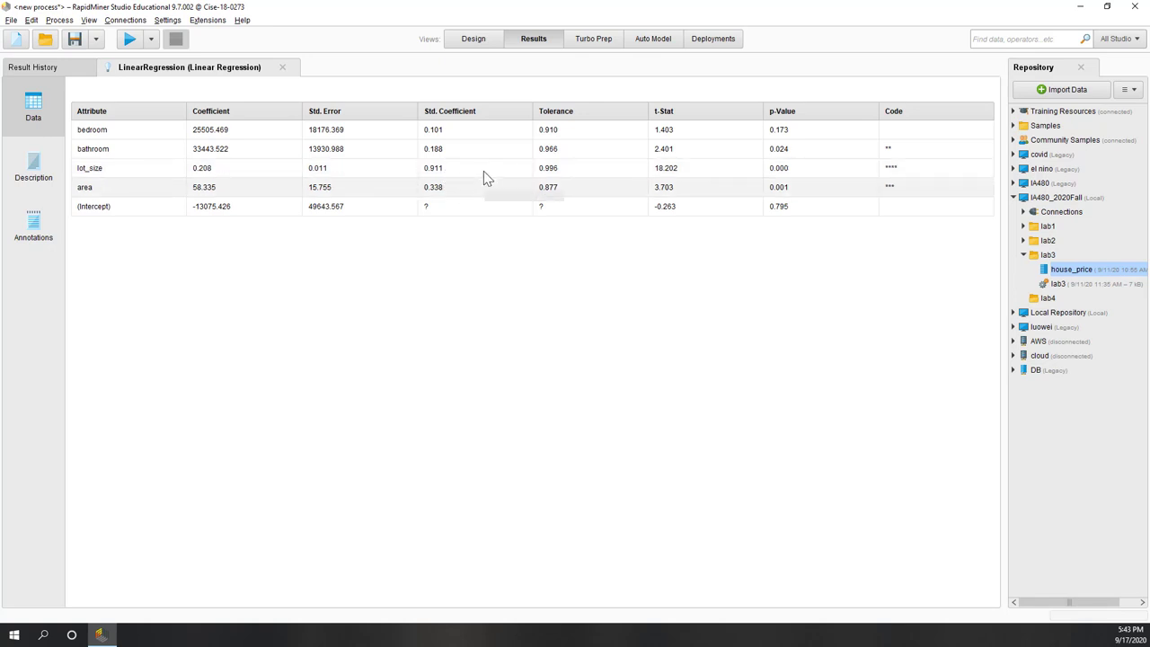
left_click(36, 177)
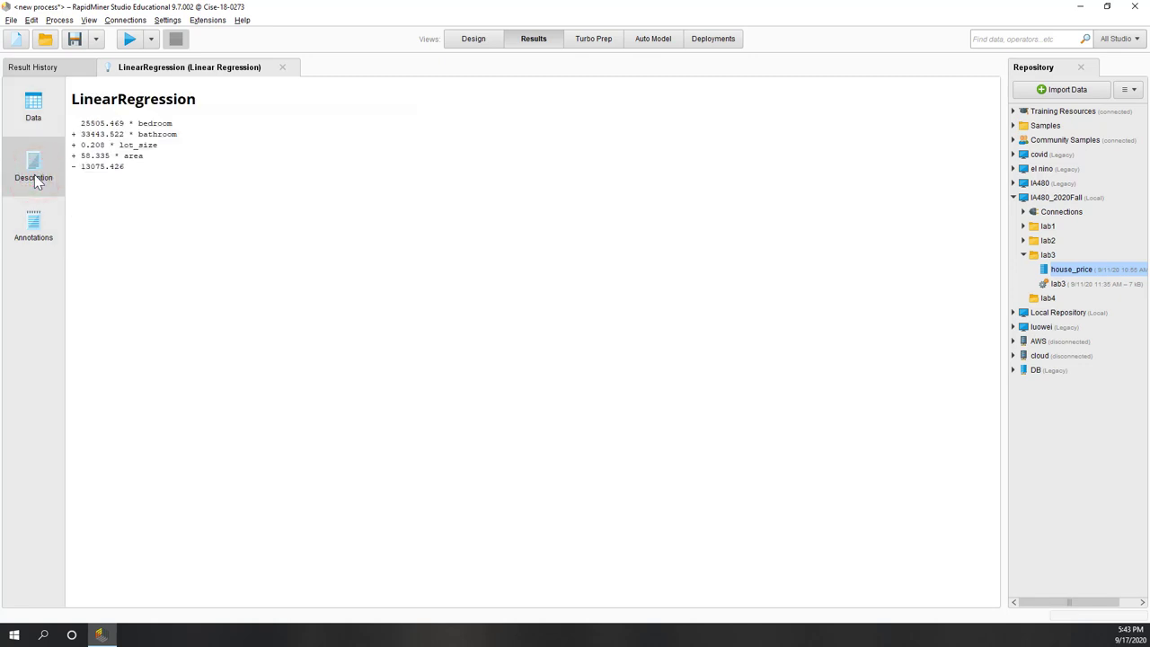
left_click_drag(78, 123, 172, 126)
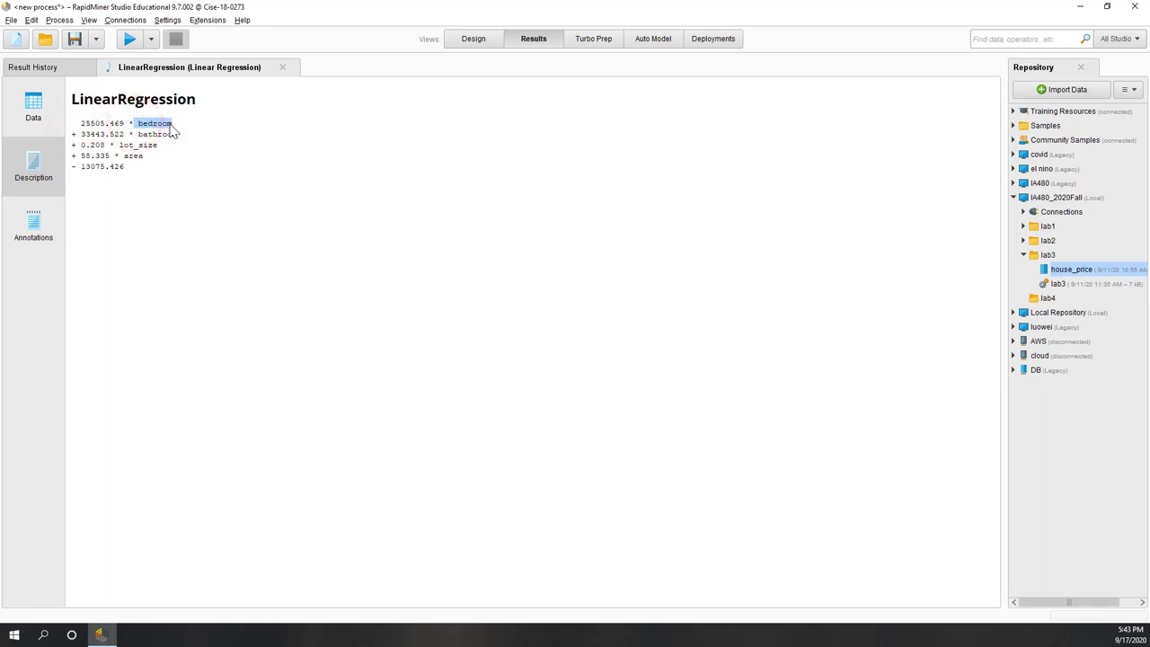
left_click_drag(85, 135, 177, 136)
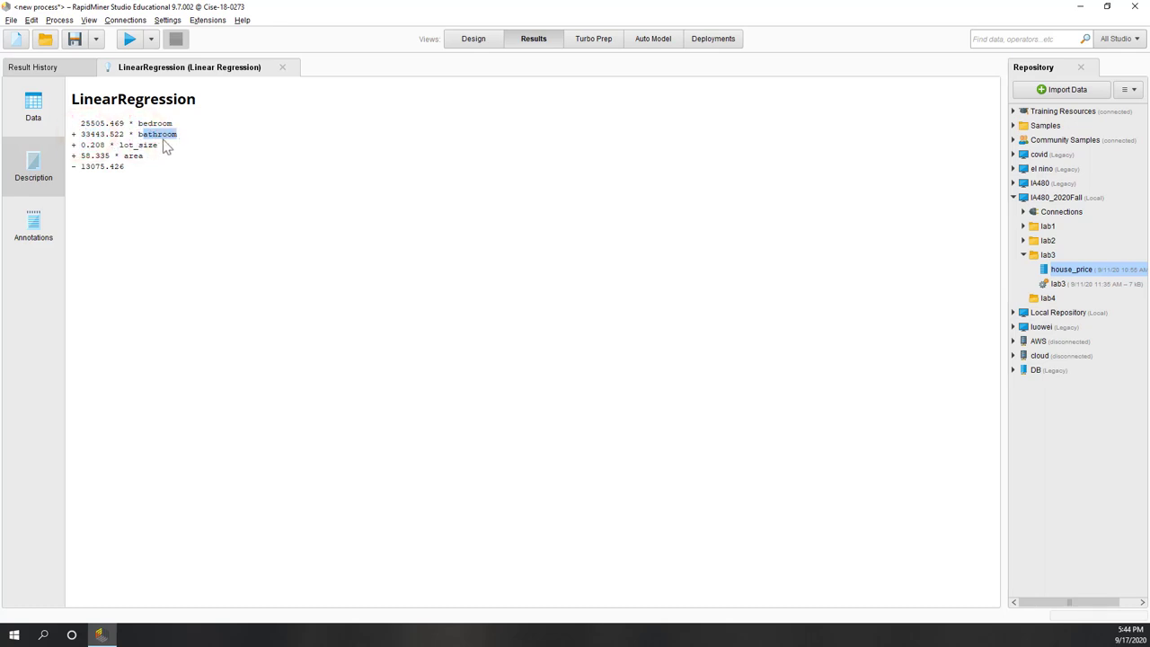
left_click_drag(86, 146, 72, 180)
left_click(84, 173)
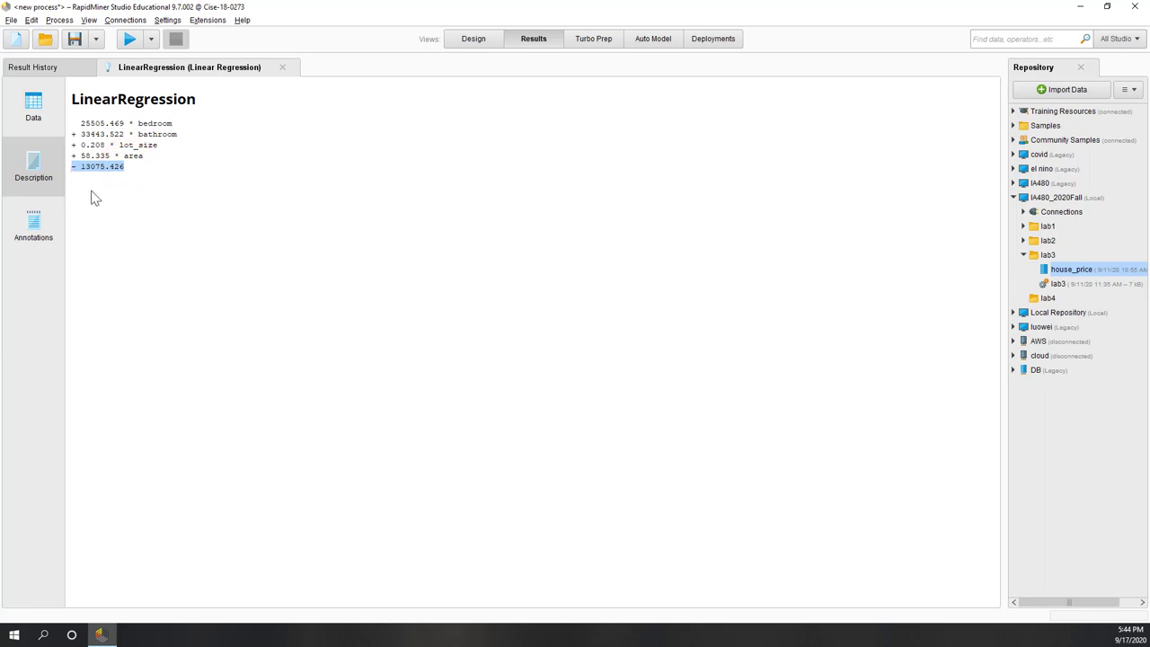
left_click(97, 196)
left_click(163, 147)
left_click_drag(163, 153, 78, 151)
left_click(102, 151)
double_click(102, 151)
left_click(113, 171)
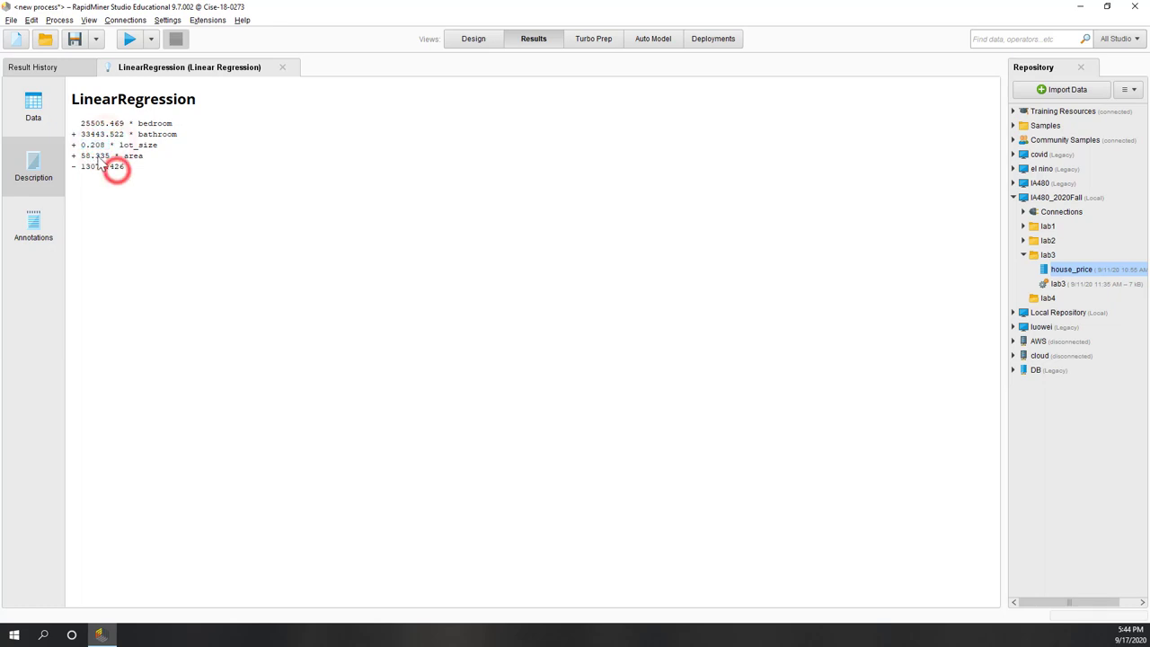
left_click(36, 115)
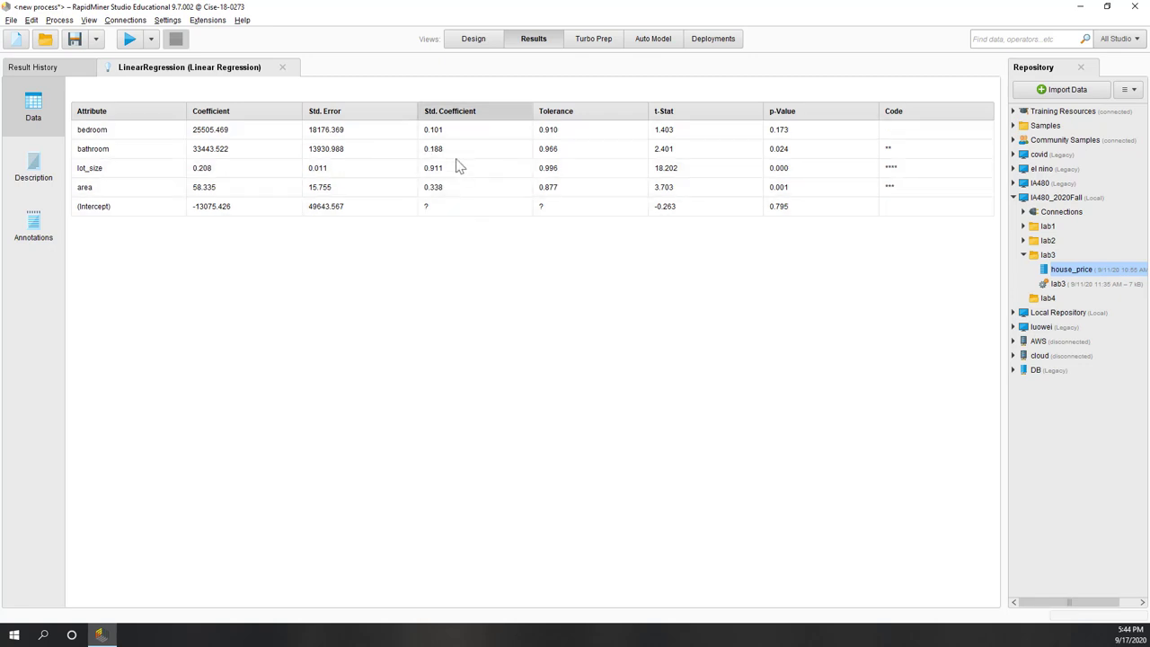
- Return to the process design and insert the Apply Model operator between Linear Regression and the result port
left_click(471, 40)
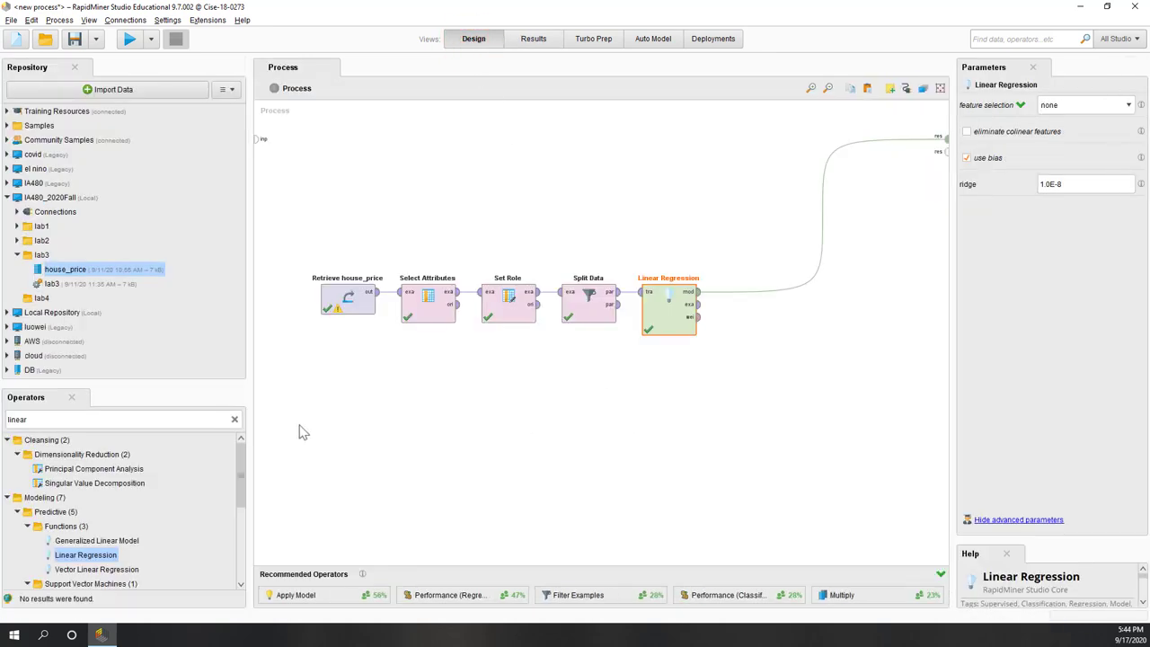
left_click(146, 425)
double_click(146, 423)
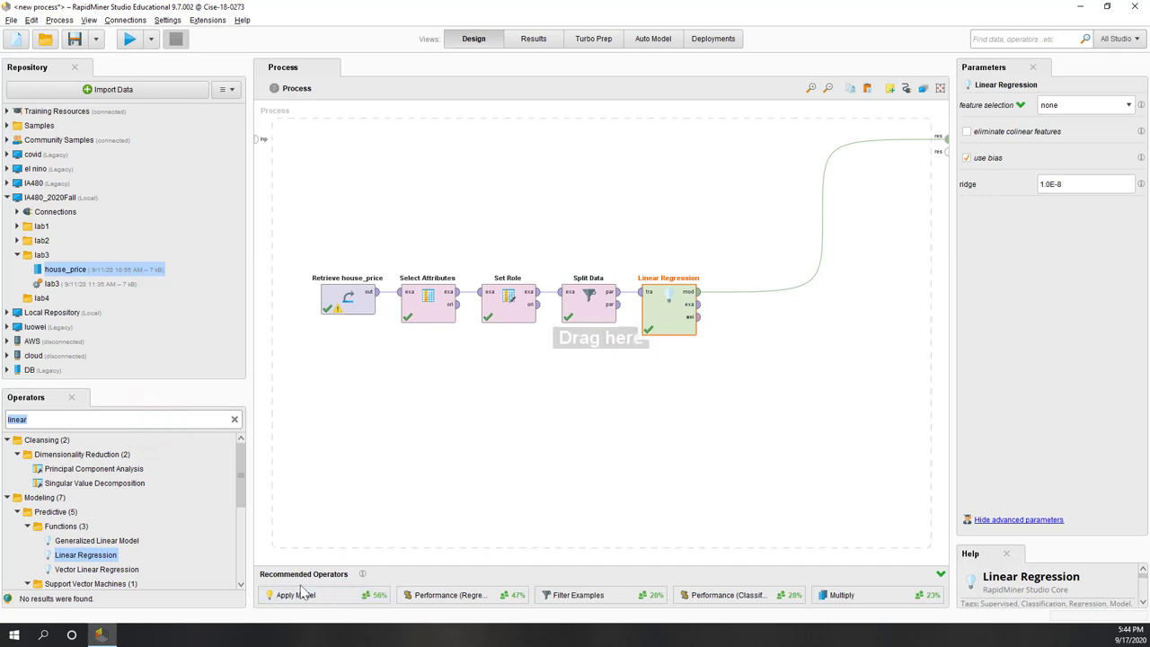
type("apply")
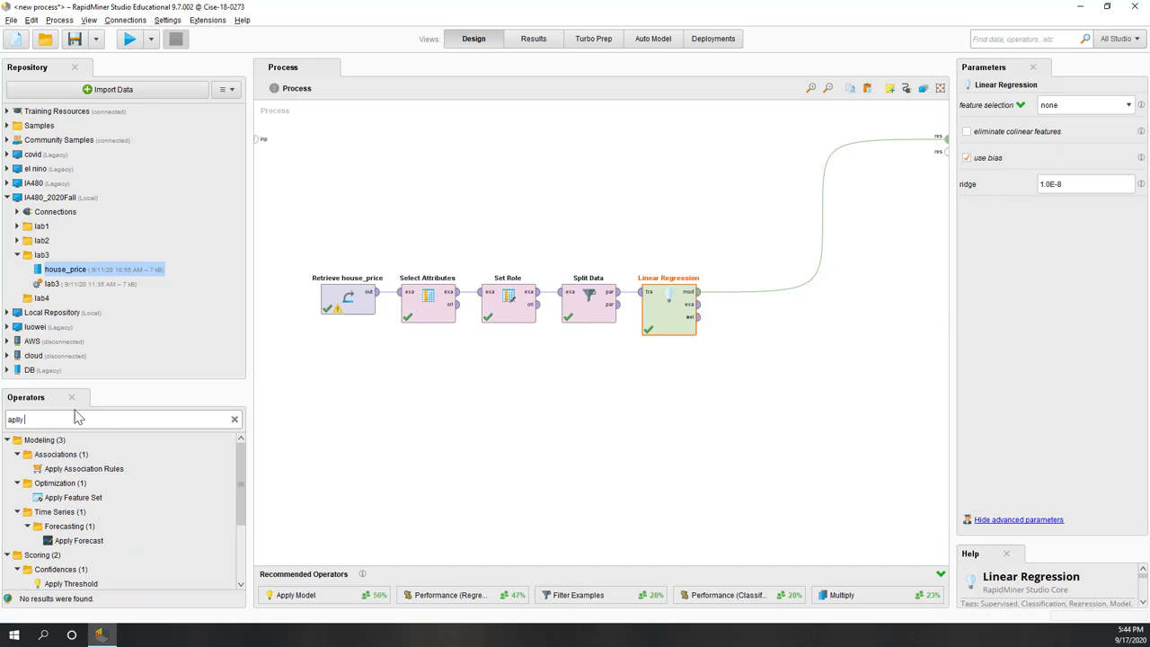
type(" model")
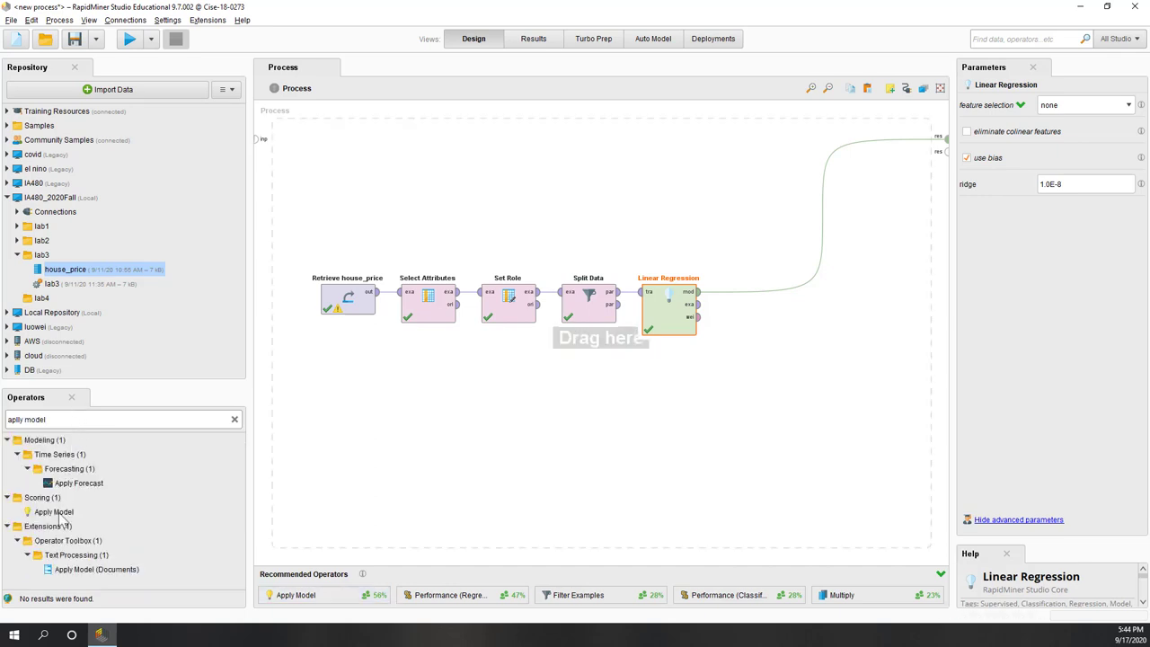
left_click_drag(54, 512, 789, 326)
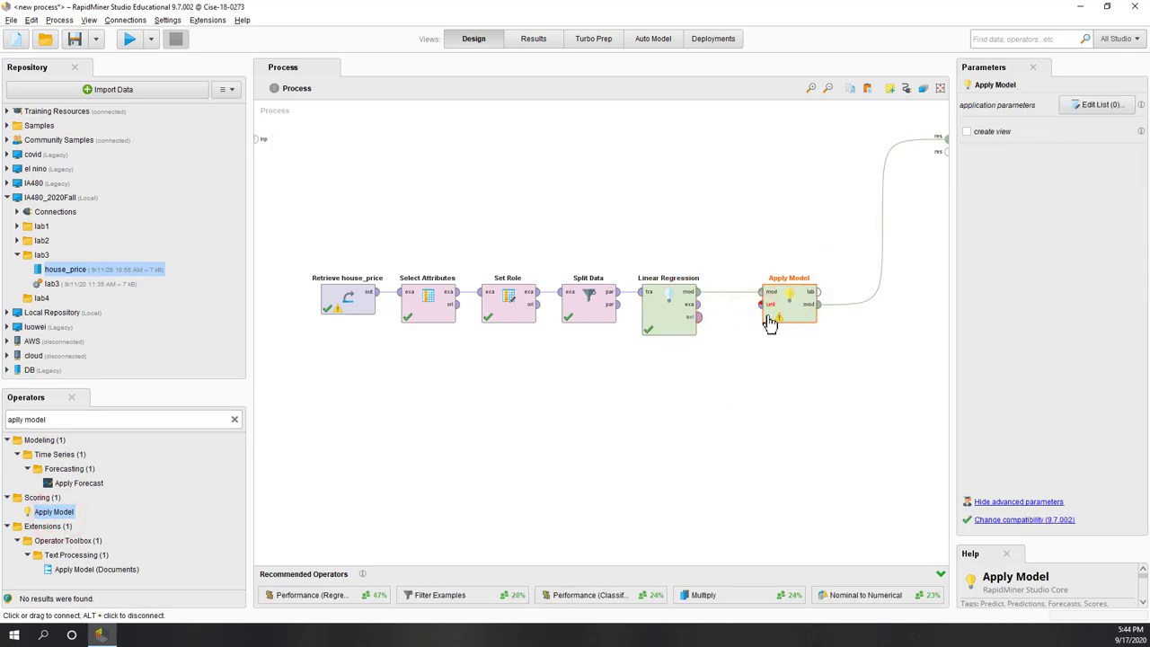
- Connect Linear Regression's example set output to Apply Model's unlabelled data input and move Apply Model closer to Linear Regression
left_click(697, 305)
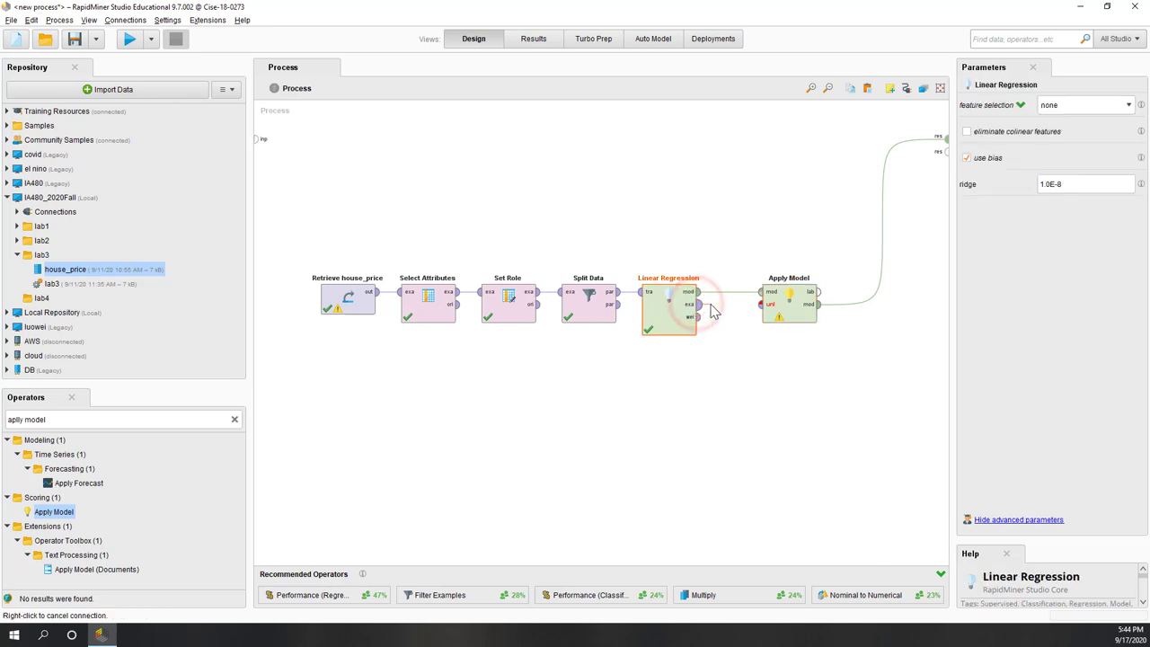
left_click(762, 305)
left_click_drag(778, 316, 755, 324)
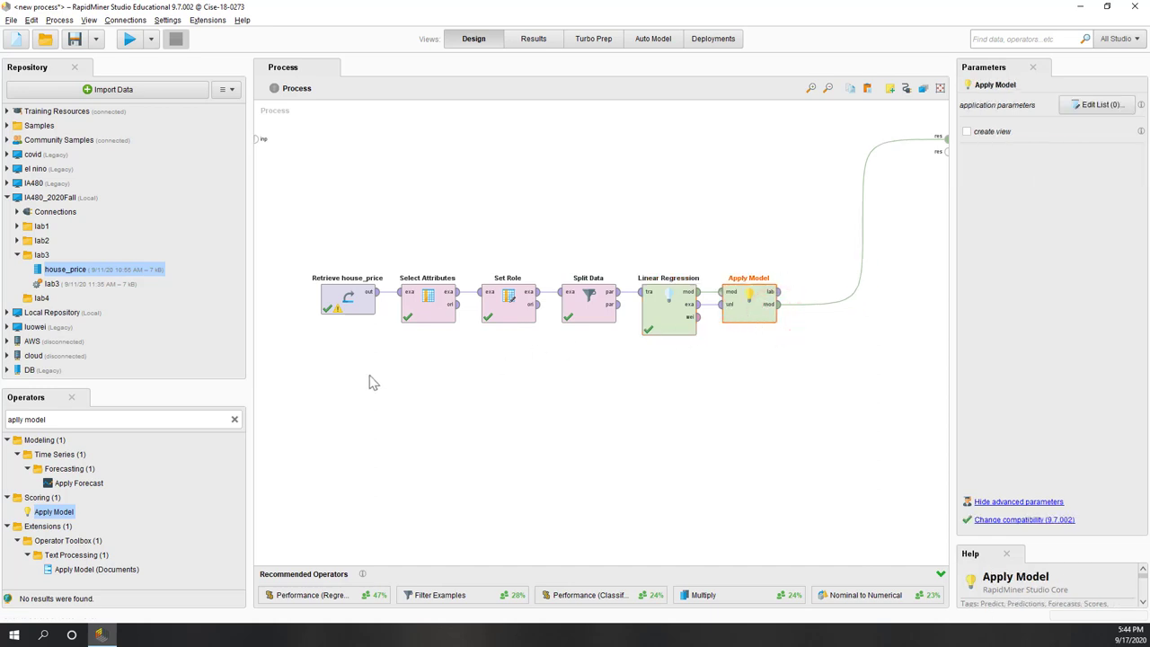
- Search the operators for performance and add Performance (Regression) to the process after Apply Model
left_click(71, 419)
left_click(72, 418)
mouse_move(25, 418)
left_mouse_down()
mouse_move(37, 418)
mouse_move(3, 419)
left_mouse_up()
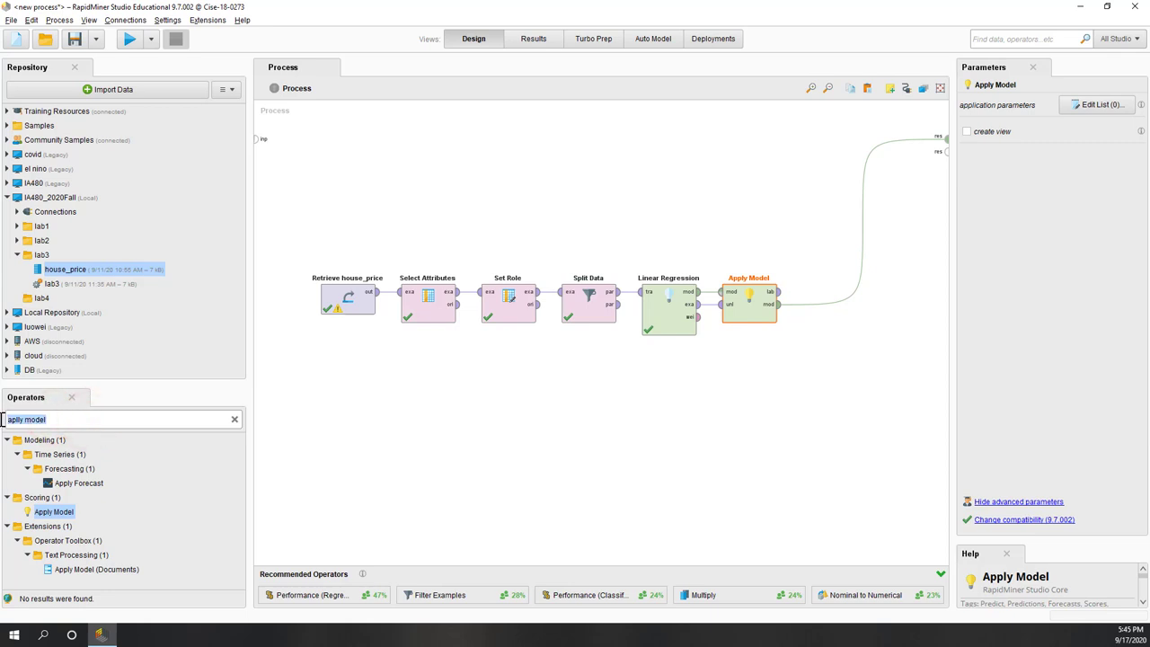
type("performace")
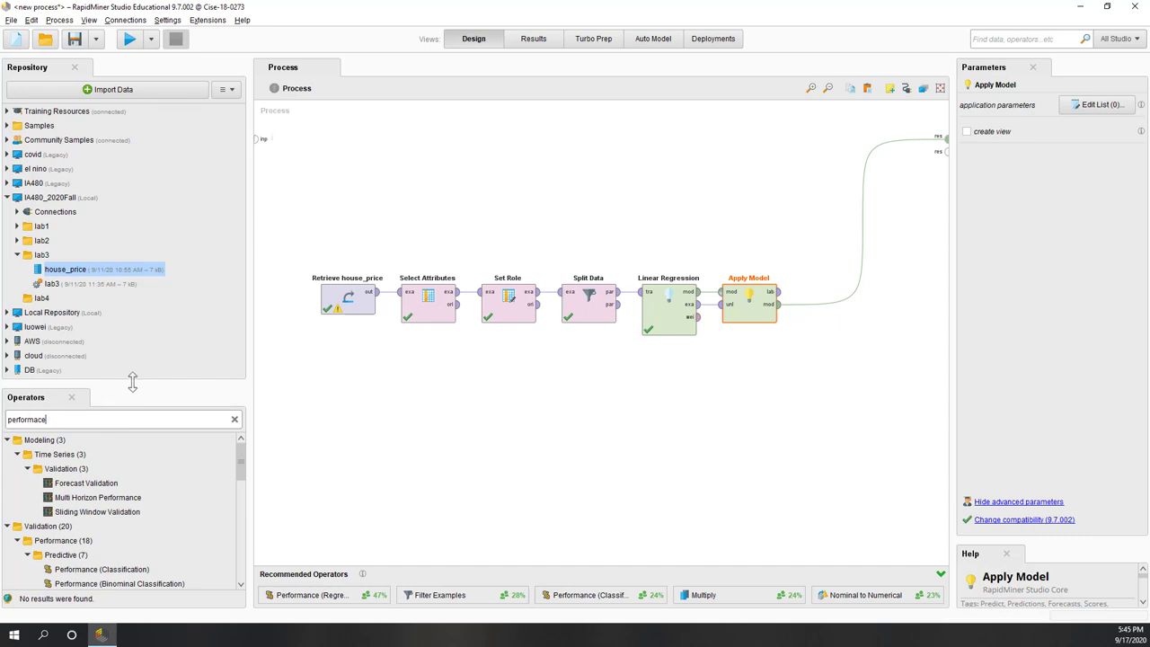
left_click_drag(134, 384, 133, 323)
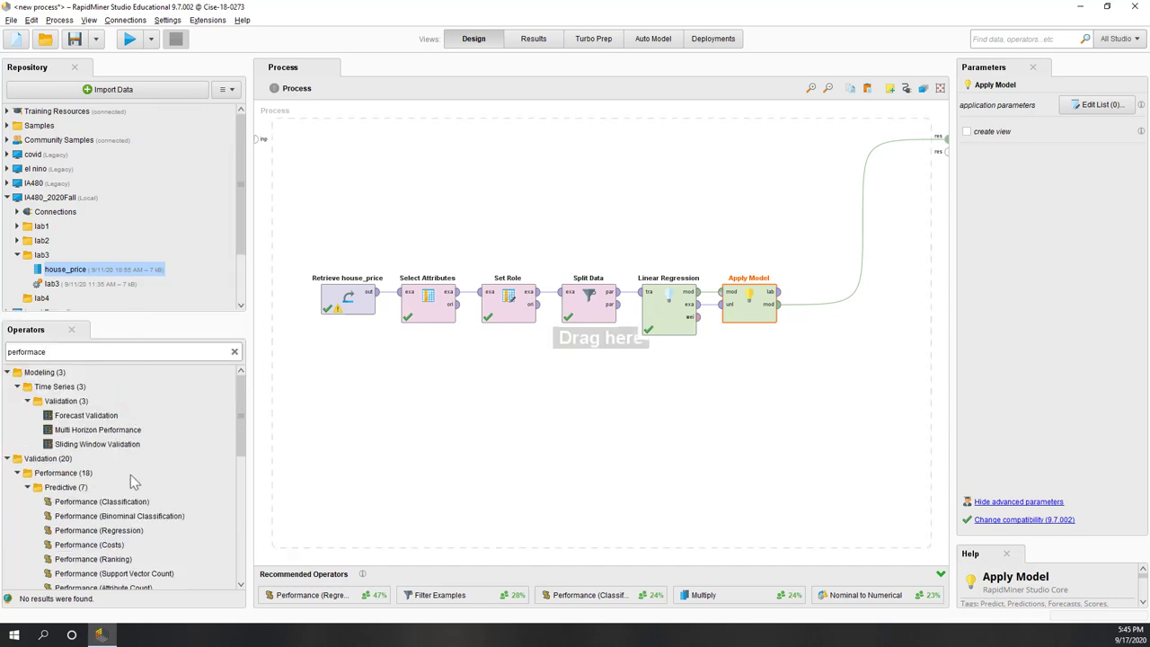
left_click(131, 530)
scroll(196, 538, "down", 1)
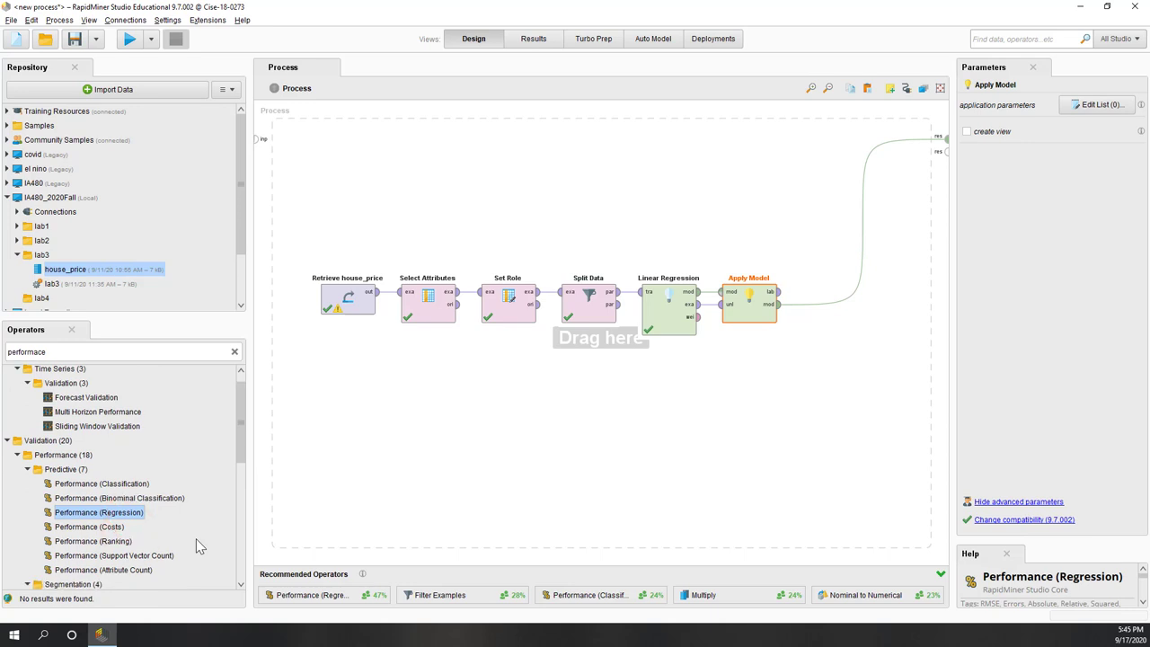
left_click_drag(95, 517, 888, 319)
- Connect Apply Model's labelled data output to the Performance operator and its performance output to the second result port
left_click(779, 292)
left_click(848, 321)
left_click(899, 292)
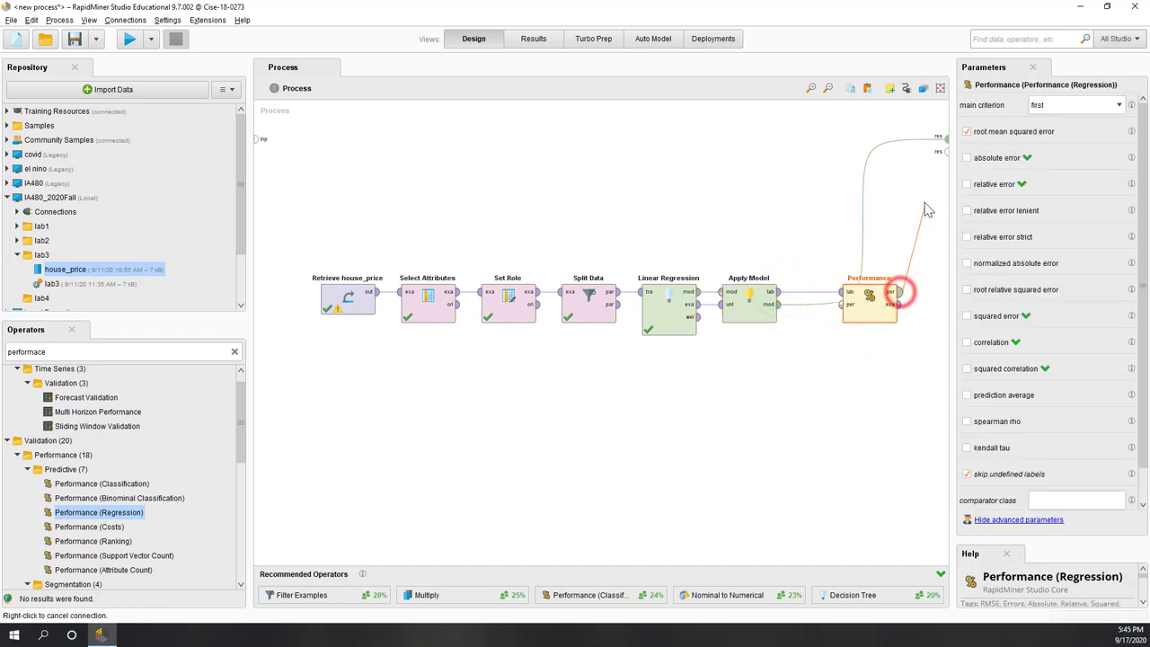
left_click(943, 151)
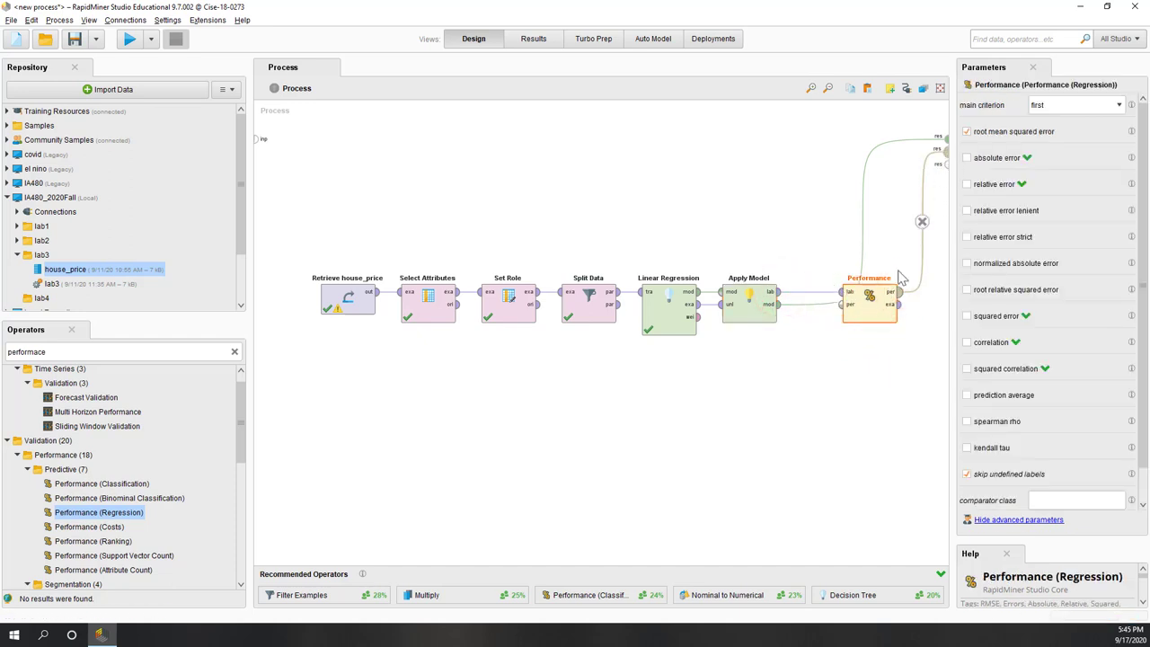
- Enable the squared correlation criterion for the Performance operator
left_click(882, 320)
left_click(968, 369)
left_click(837, 390)
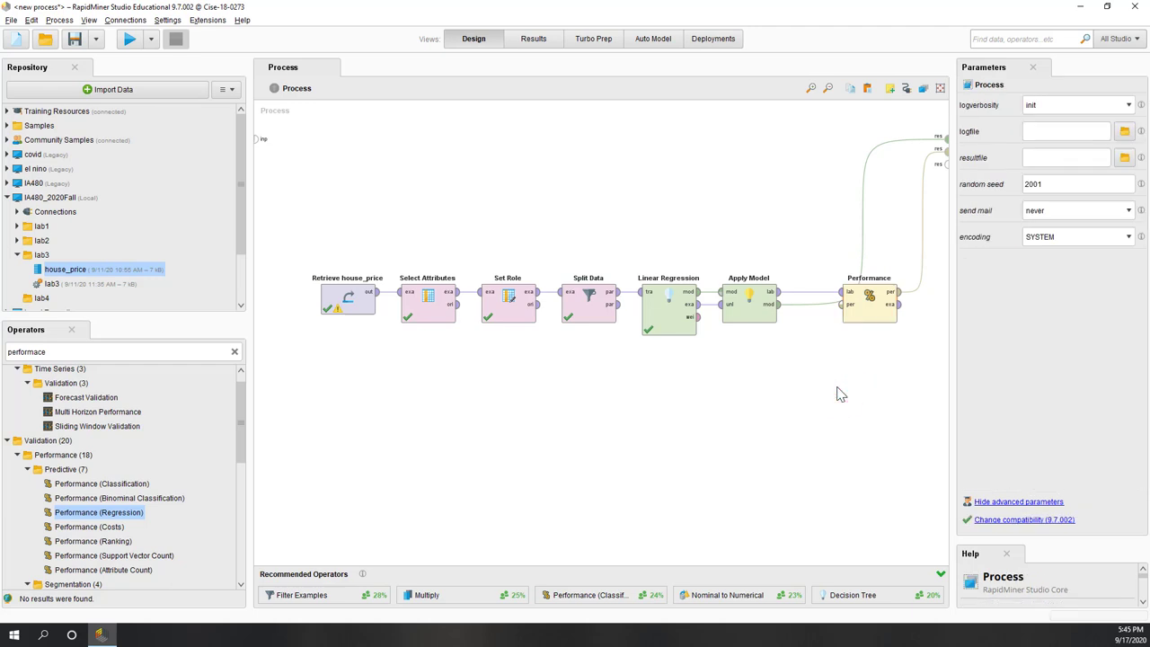
- Rename the Performance operator as "perforamce on training"
left_click(878, 277)
left_click(877, 278)
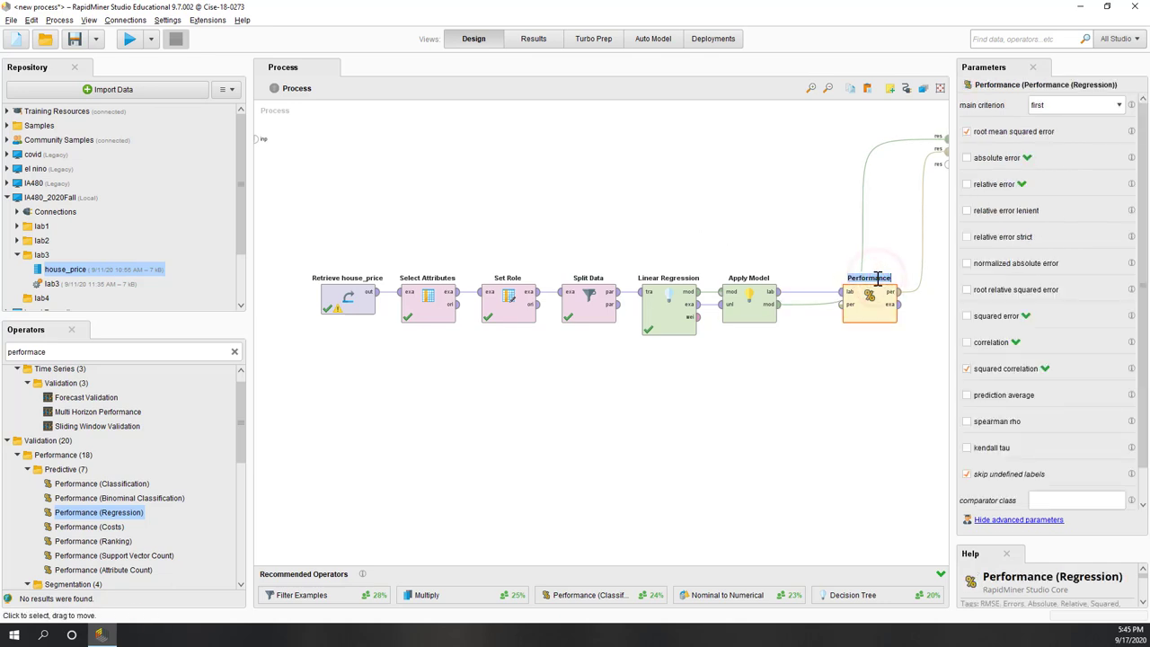
type("performance on training")
left_click(648, 223)
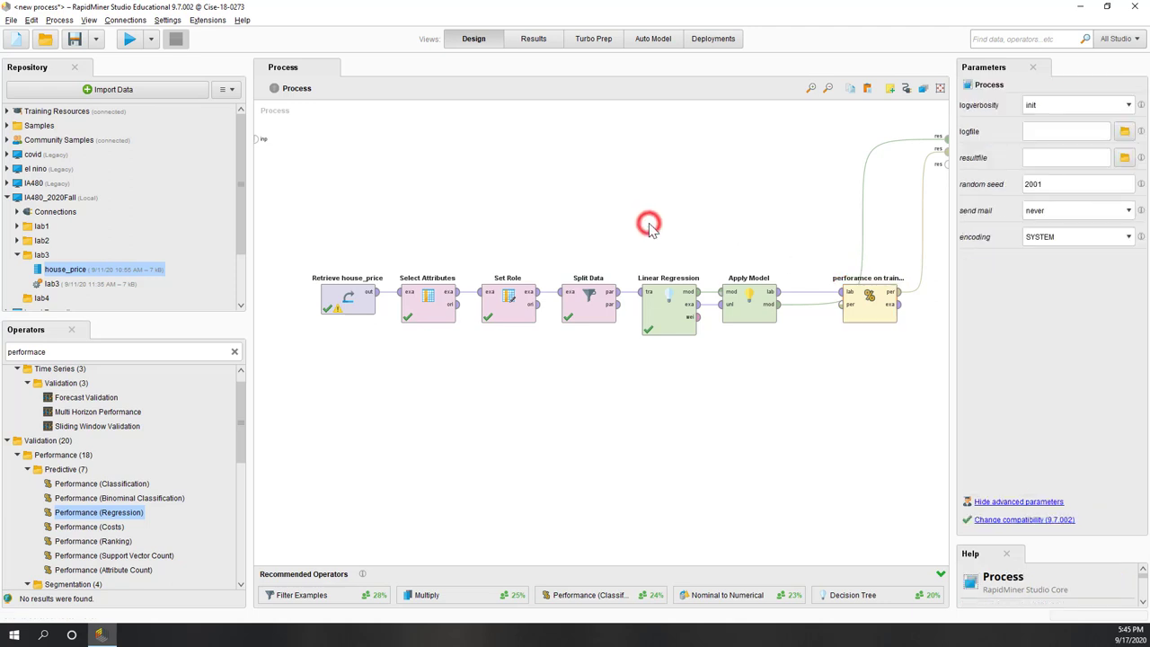
- Run the process and examine the squared correlation in the training performance results
left_click(128, 39)
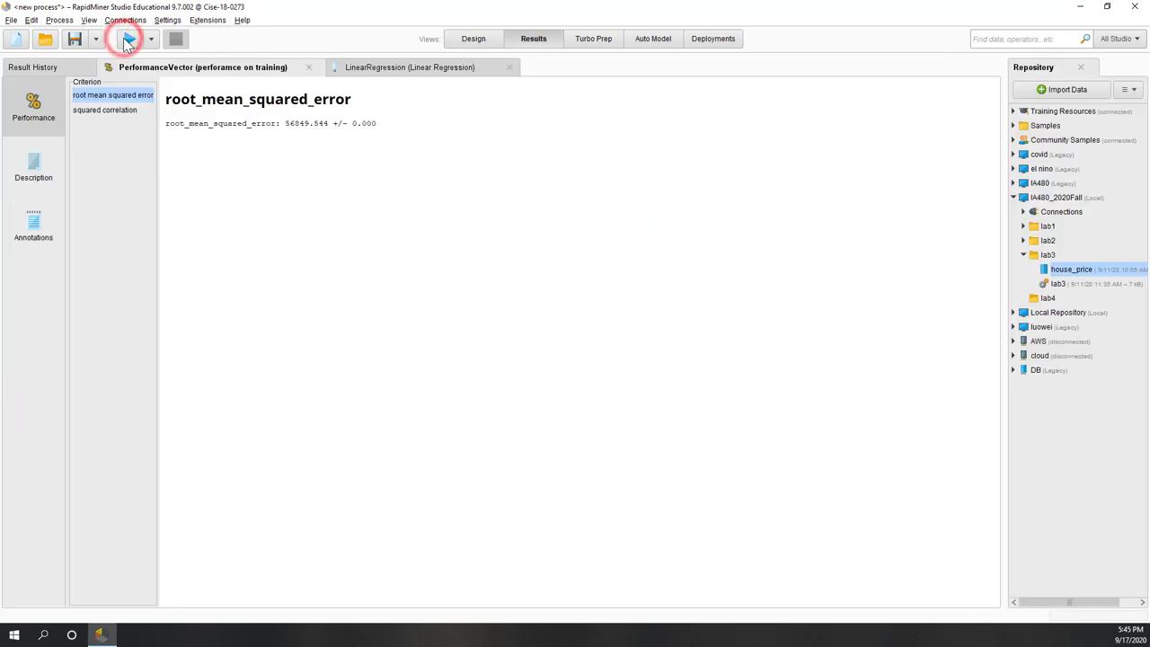
left_click(102, 111)
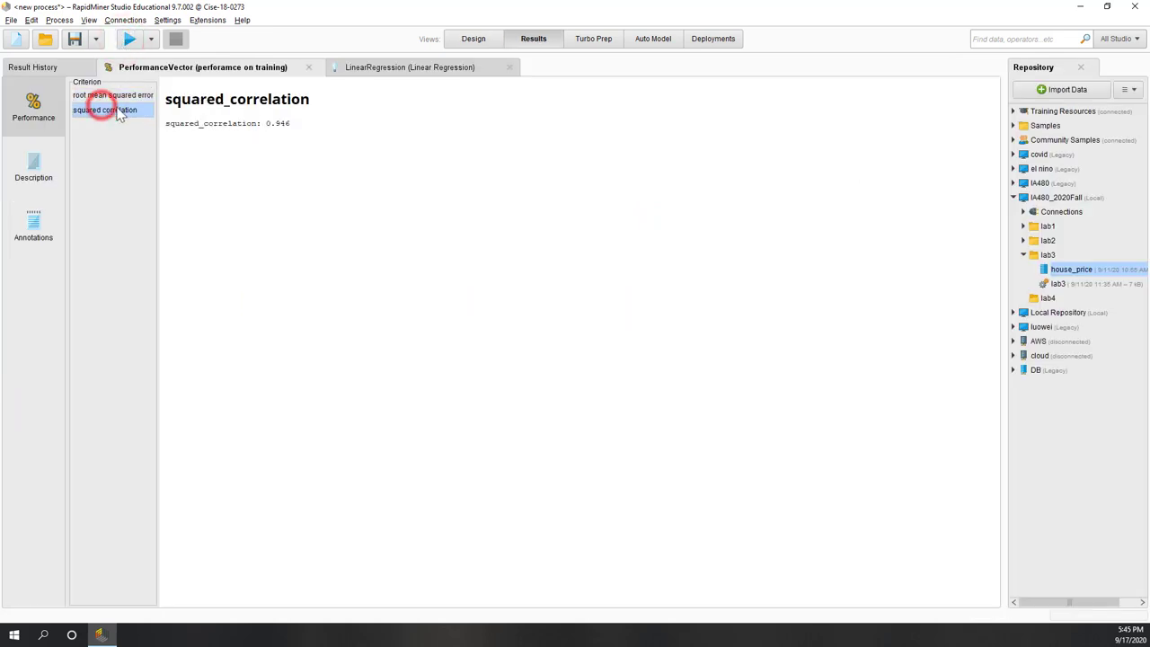
left_click_drag(290, 126, 180, 127)
left_click(169, 137)
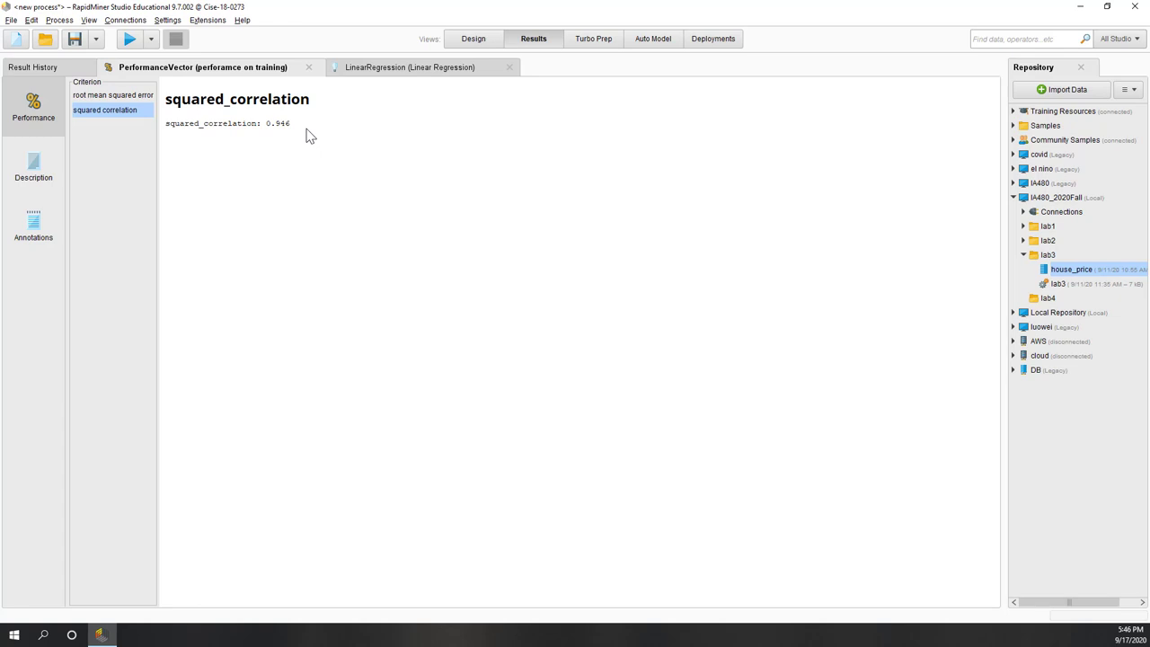
- Return to the process design, move Apply Model beside the training performance operator, and duplicate both operators below the originals
left_click(486, 41)
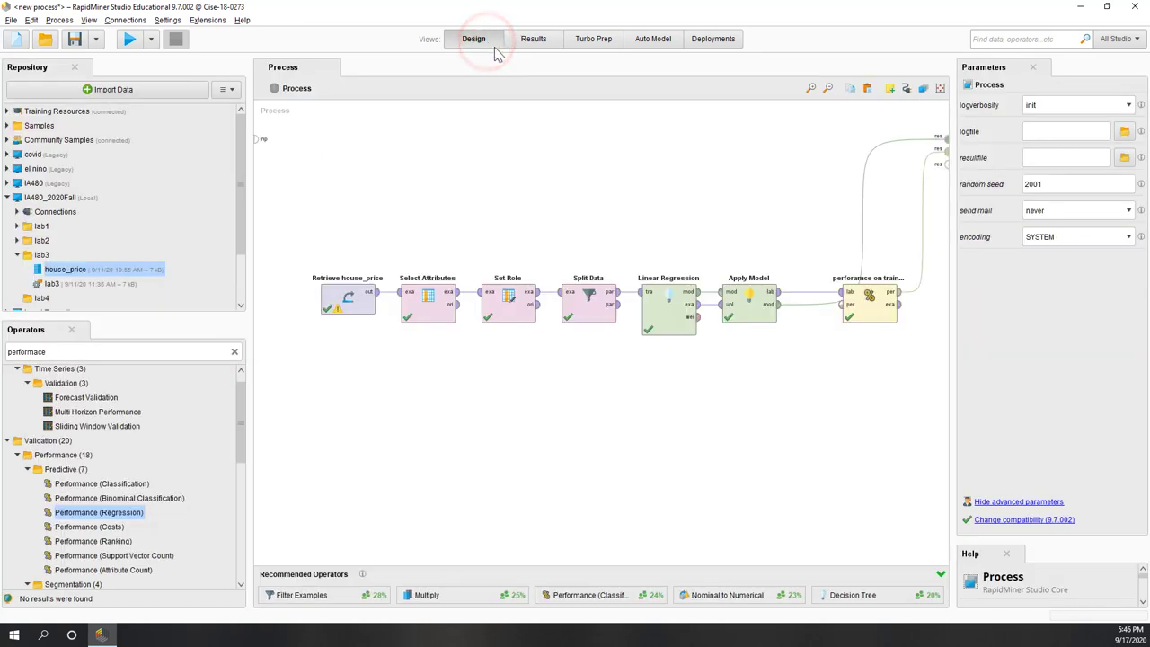
left_click(880, 319)
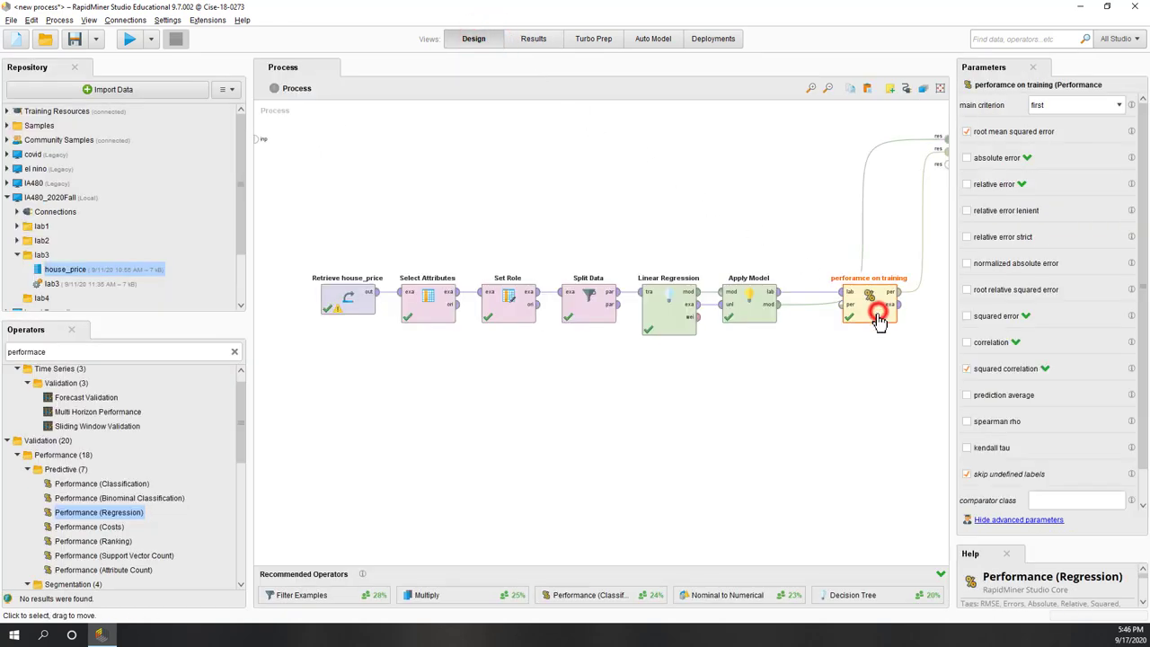
left_click(818, 438)
left_click_drag(763, 314, 786, 328)
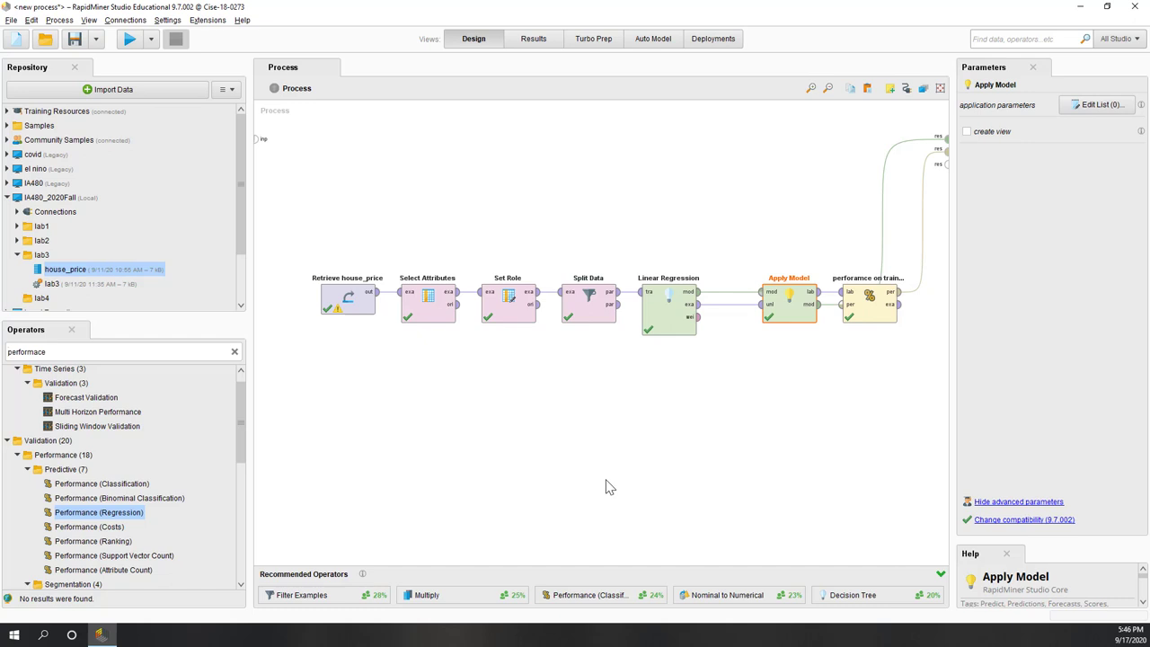
left_click_drag(929, 381, 764, 272)
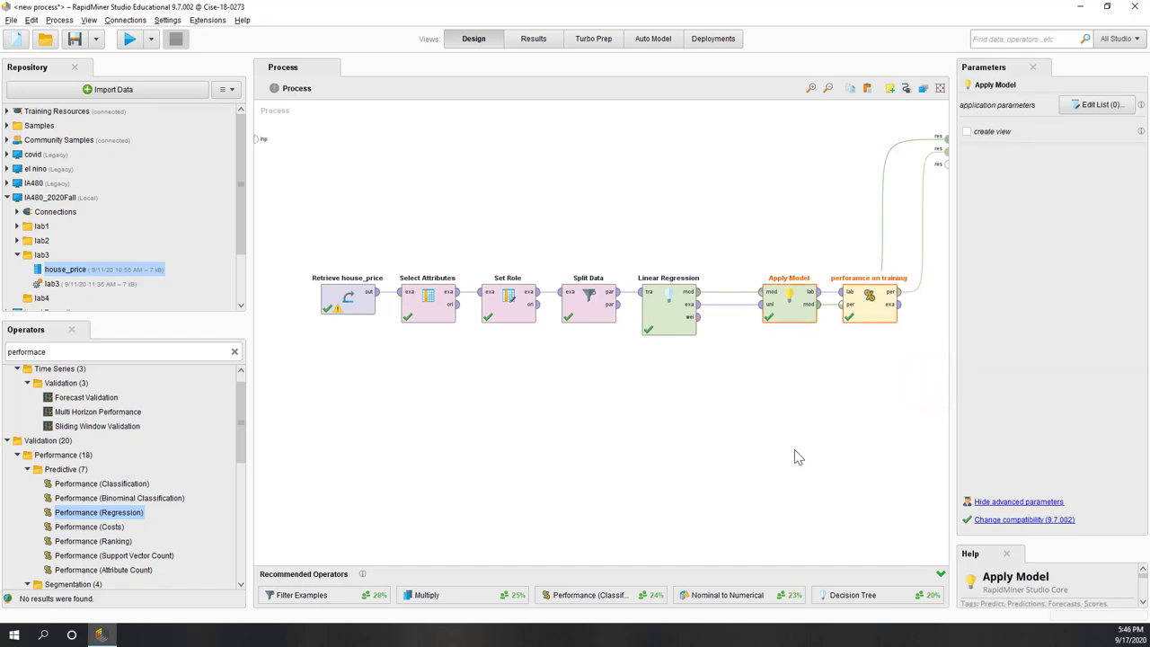
key("ctrl+v")
left_click(791, 452)
left_click(903, 525)
- Rename the duplicated performance operator as "perforamce on testing"
left_click(879, 431)
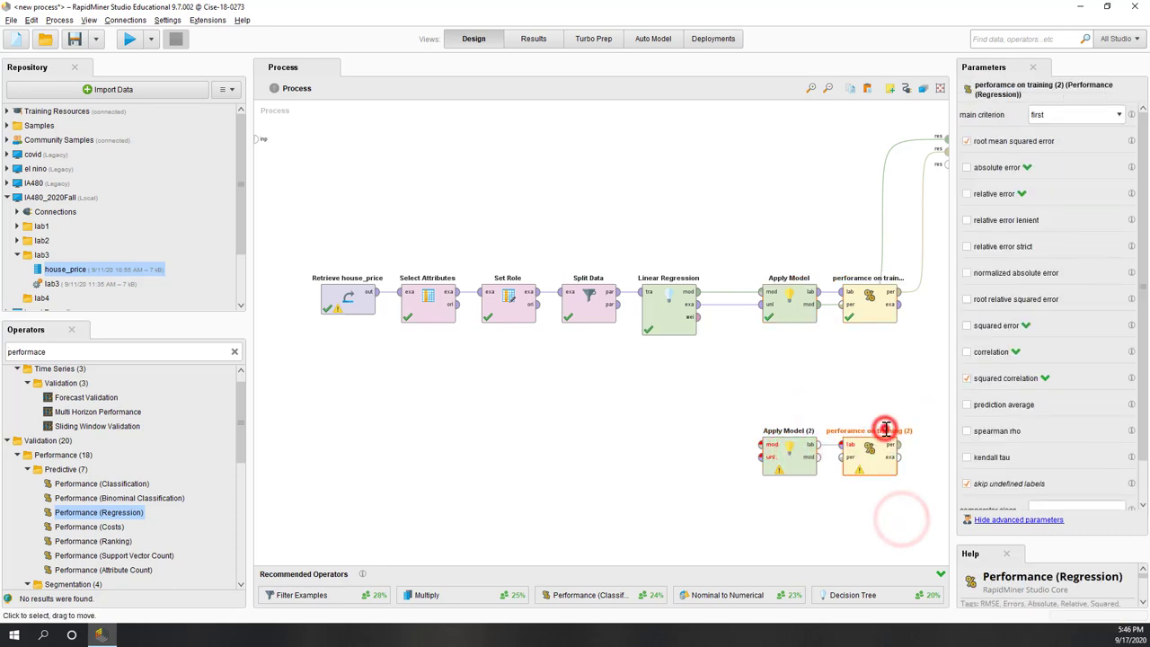
left_click(879, 431)
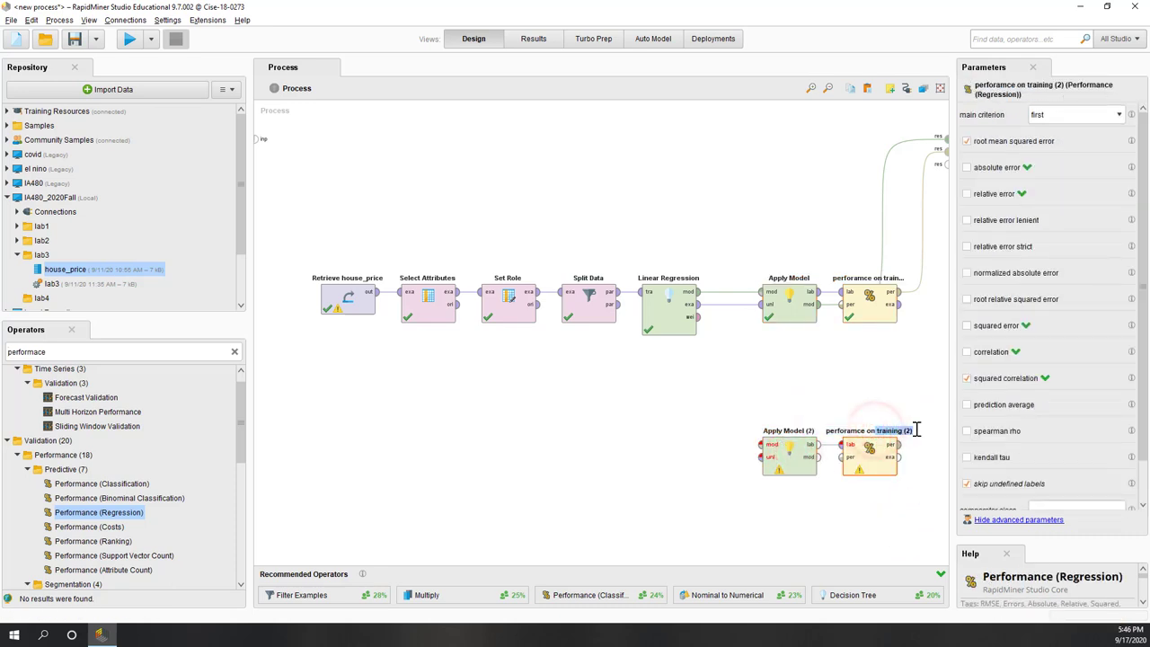
type("performace ontes")
key("BackSpace")
key("BackSpace")
key("BackSpace")
type("testing")
key("Return")
left_click(752, 531)
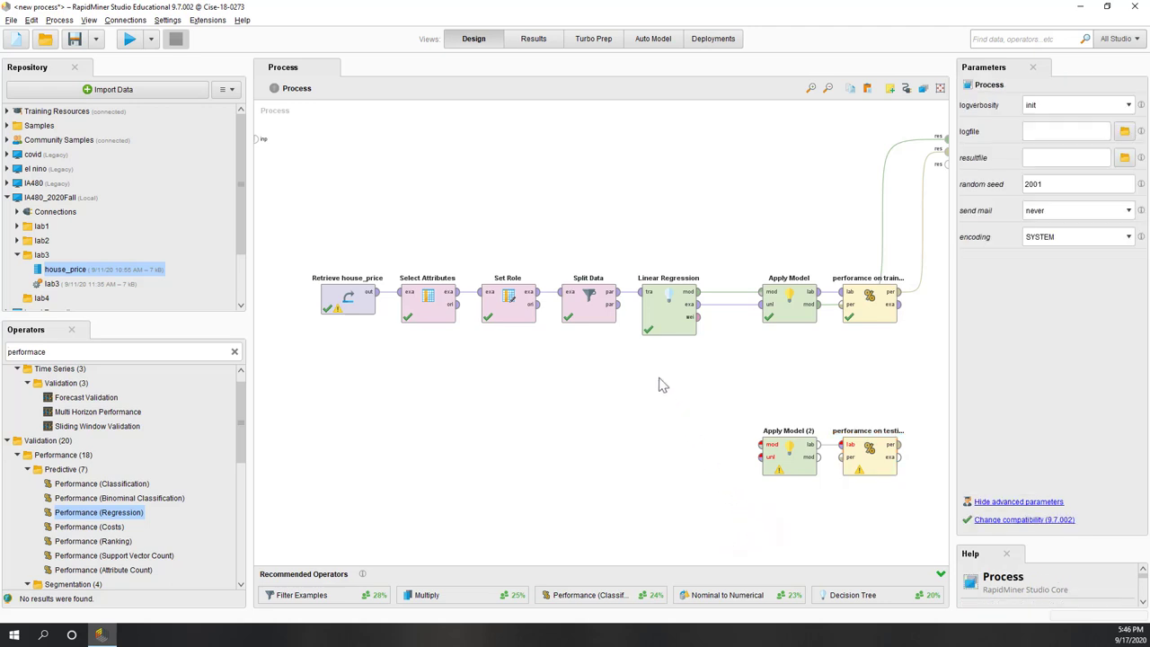
- Connect Split Data's second partition output to the unlabelled data input of Apply Model (2)
left_click(617, 305)
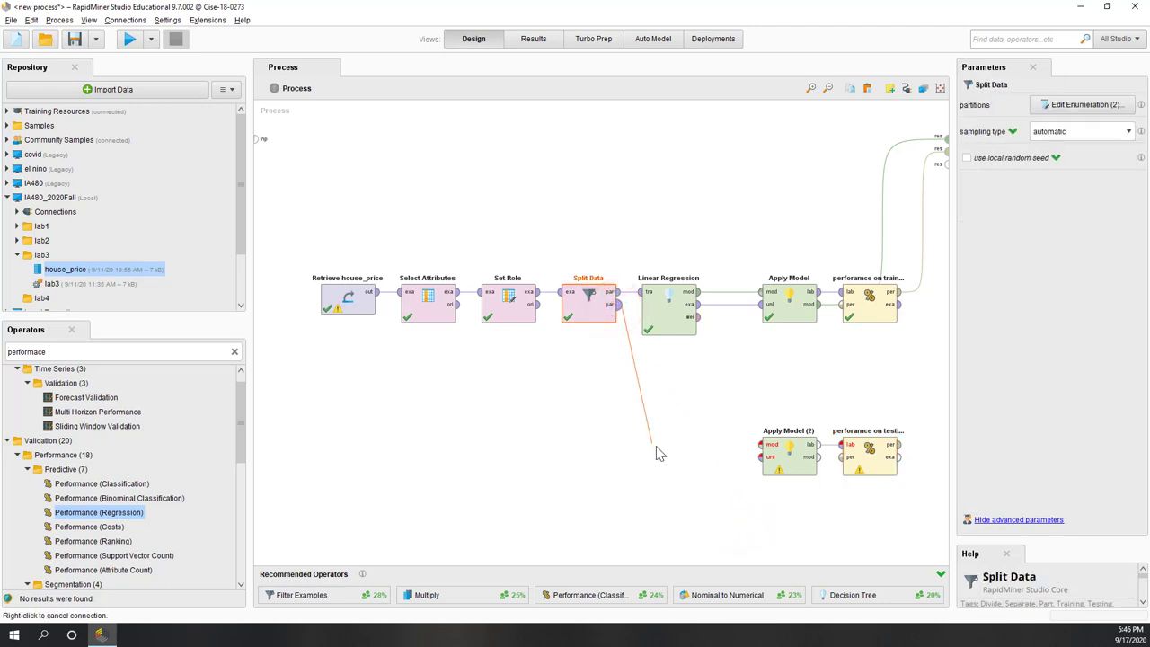
left_click(761, 458)
left_click(703, 539)
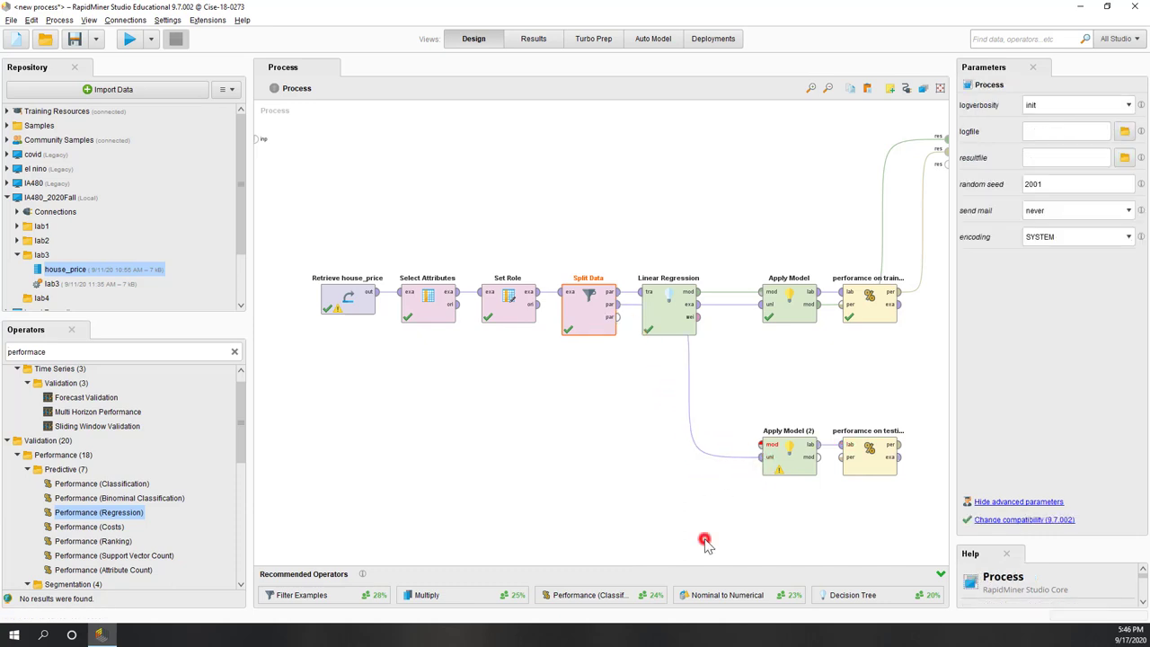
- Move Linear Regression upward and connect its model output to Apply Model (2) as well, inserting a Multiply operator to share it
left_click_drag(662, 316, 671, 267)
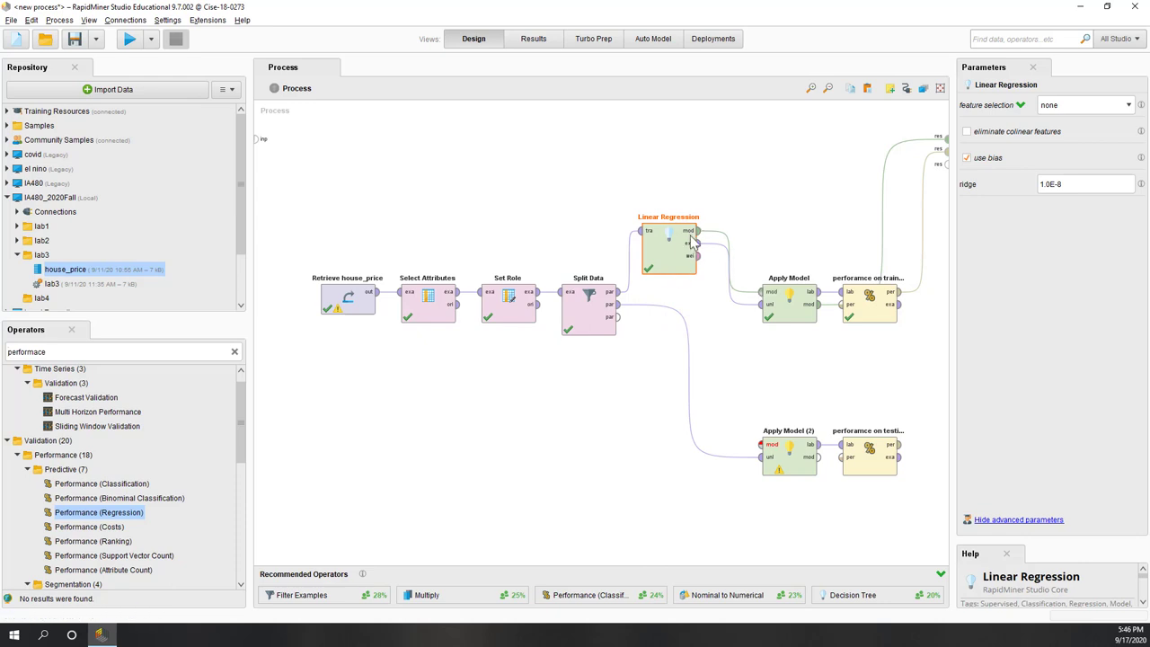
mouse_move(693, 239)
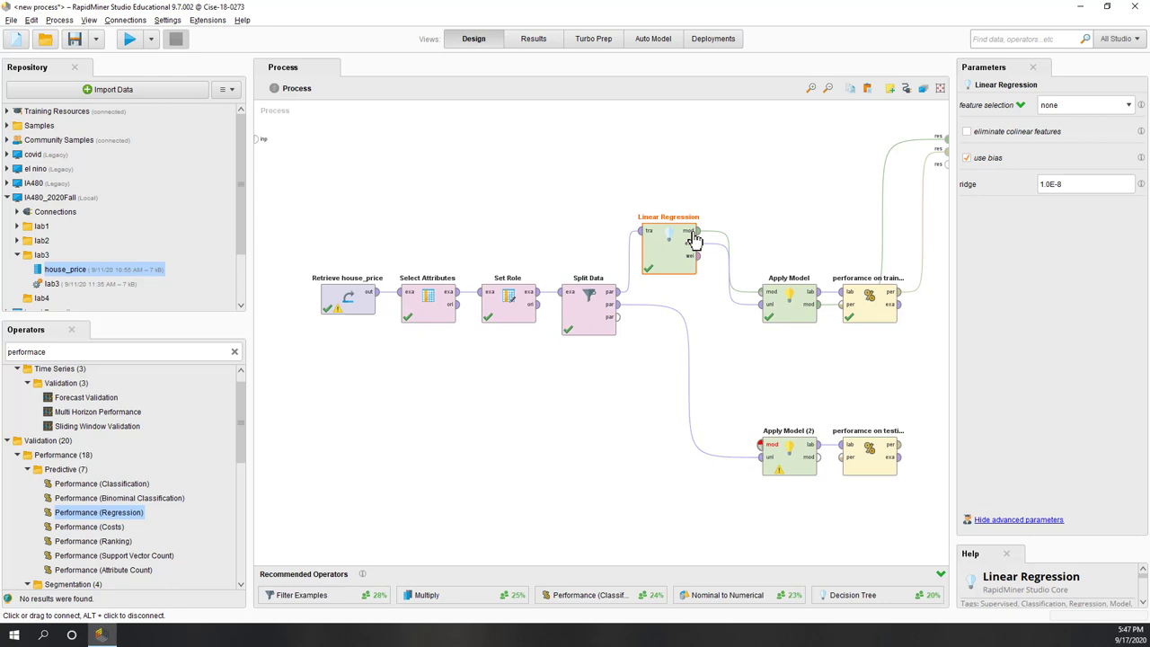
left_click(695, 232)
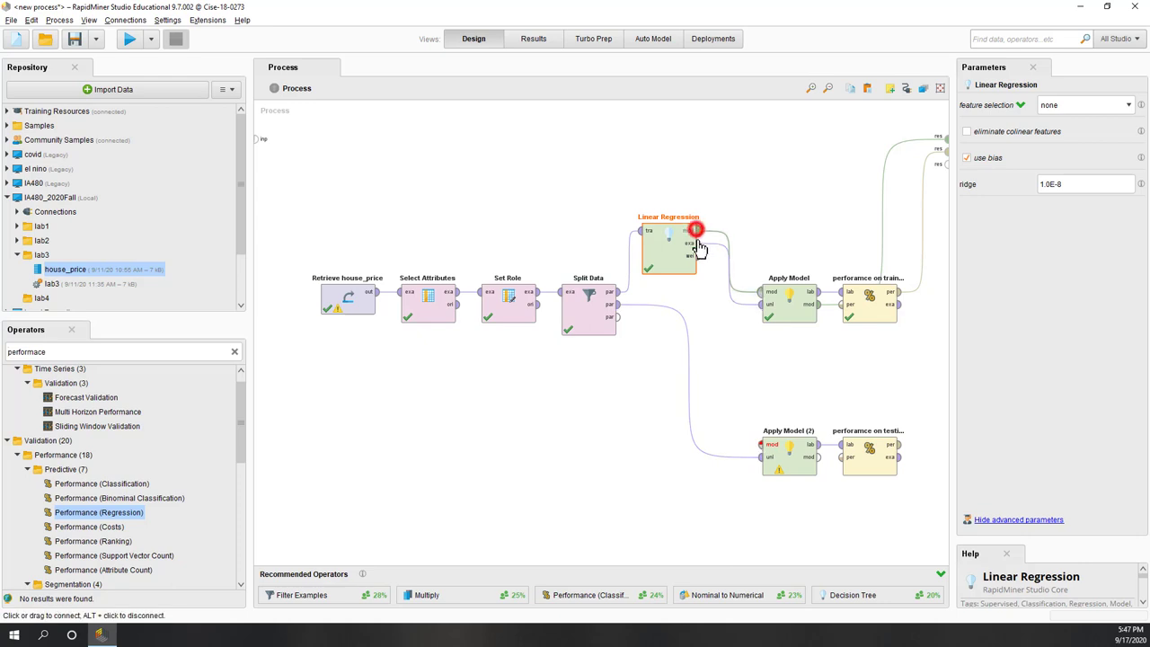
left_click(761, 446)
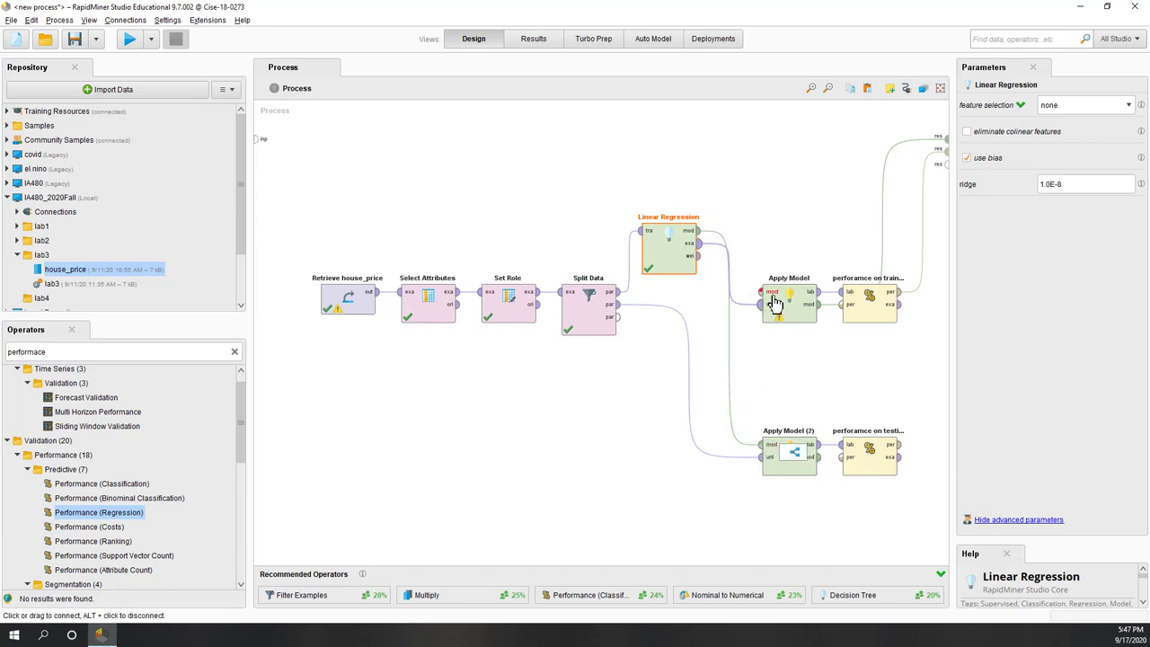
left_click(796, 454)
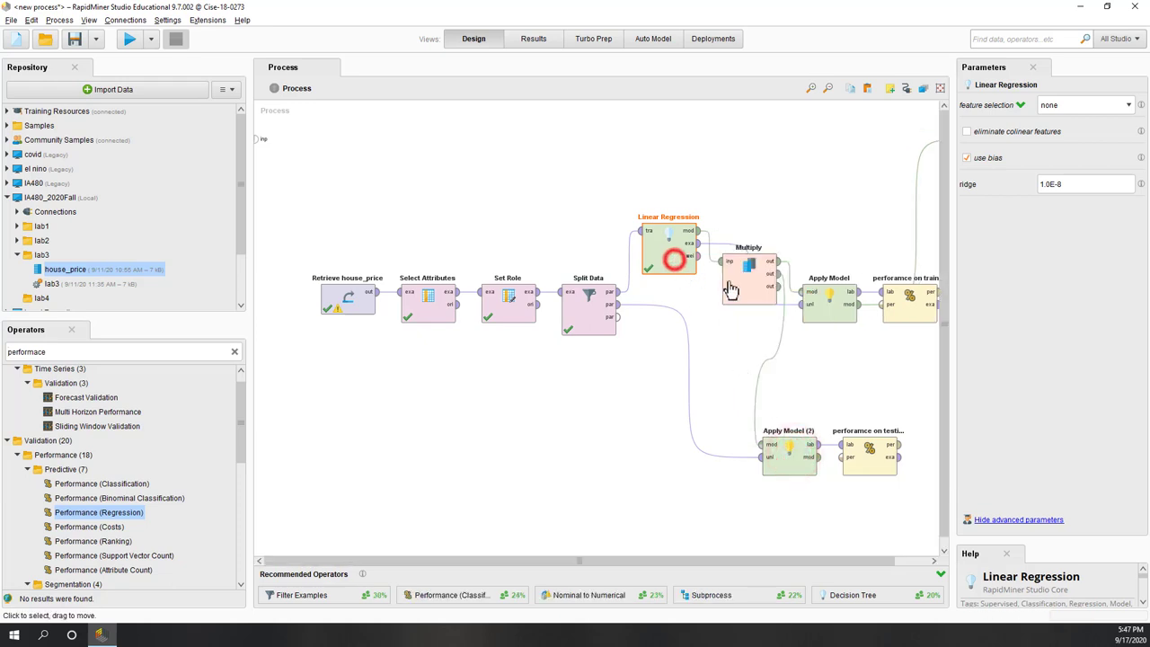
- Rearrange the operators, shifting the whole process aside and placing Multiply between Linear Regression and the two Apply Model operators
left_click_drag(722, 282, 721, 252)
left_click_drag(290, 236, 883, 505)
left_click(541, 472)
left_click_drag(705, 247, 695, 354)
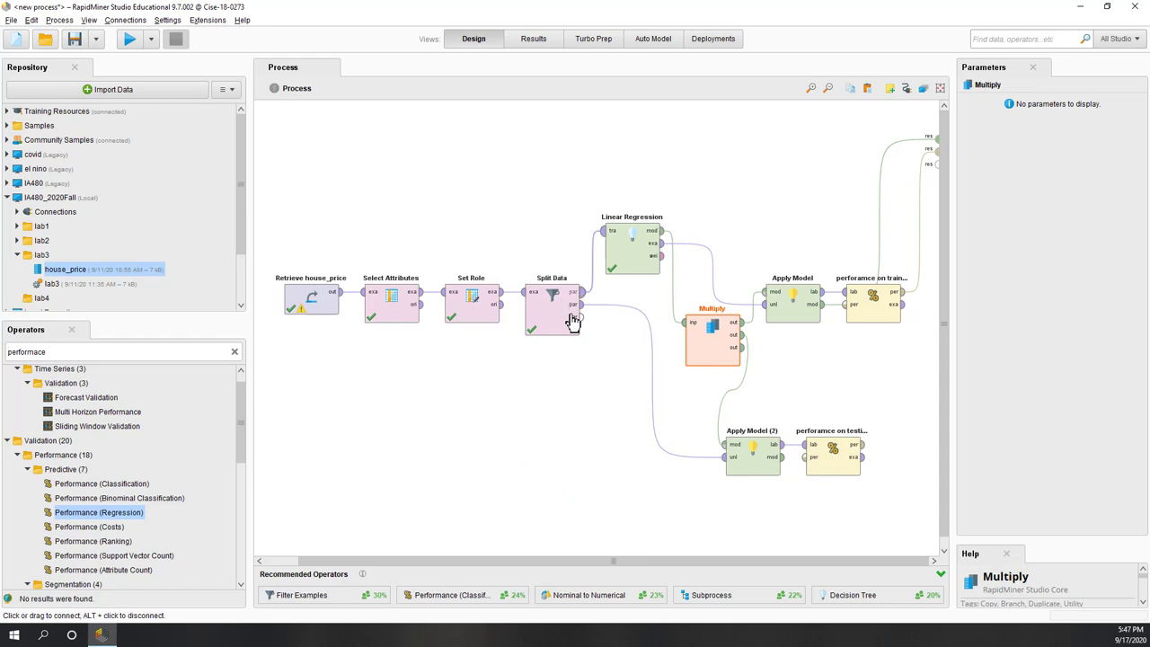
mouse_move(572, 320)
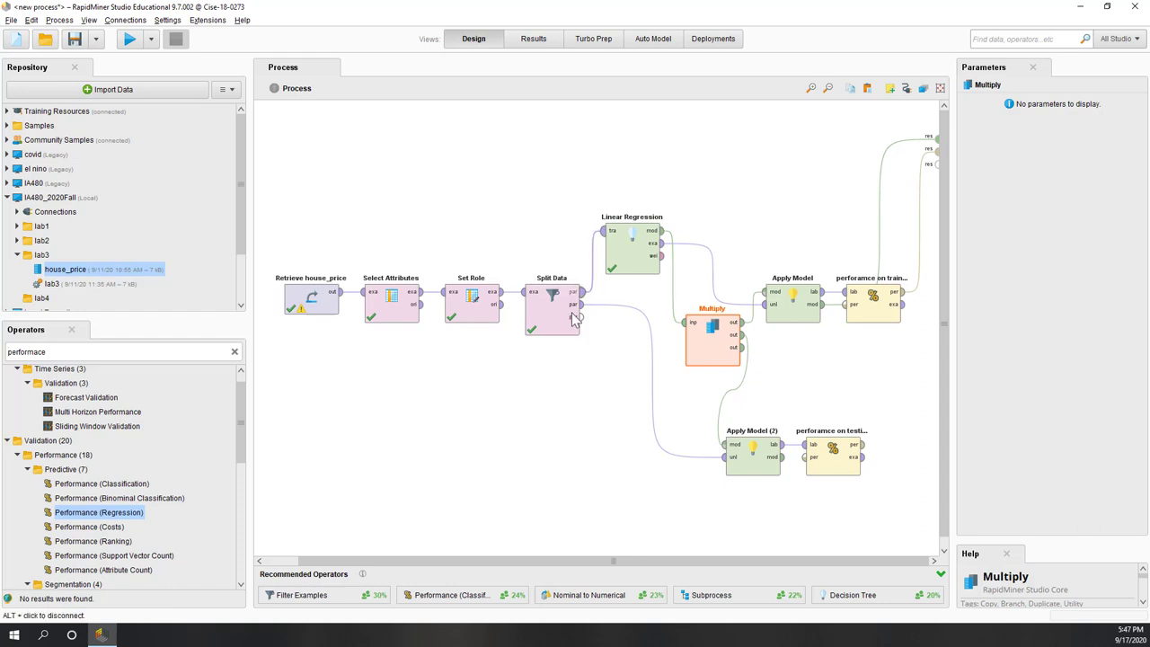
left_click(634, 273)
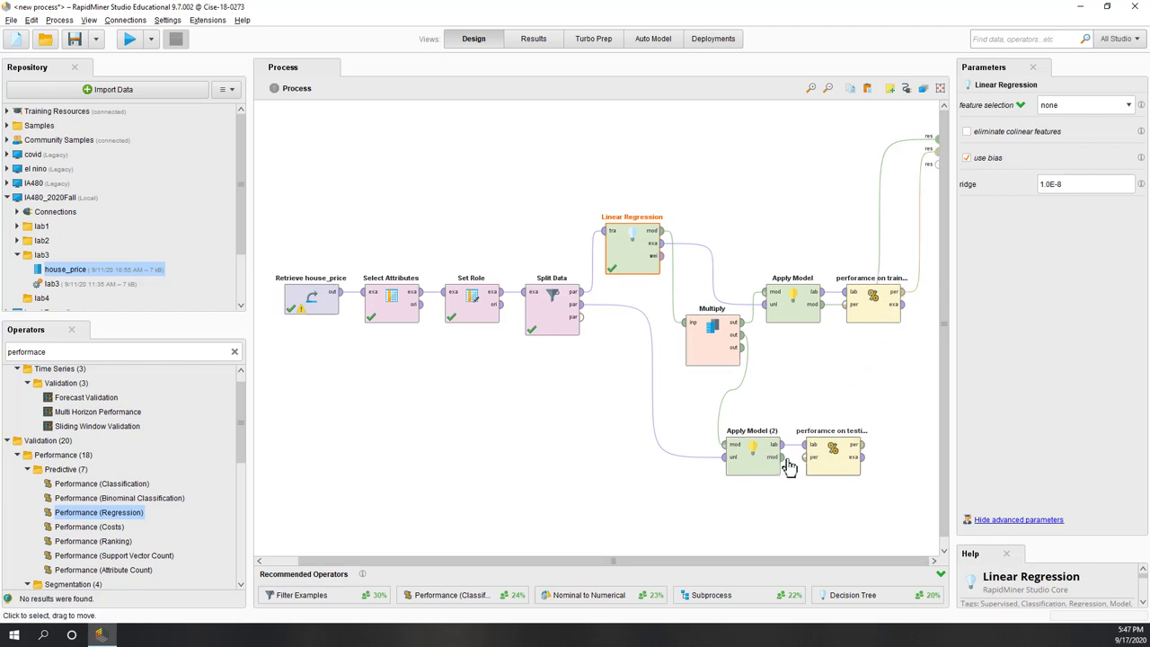
- Connect the testing performance output to the third result port and align Apply Model (2) and its performance operator beneath the training pair
left_click(860, 446)
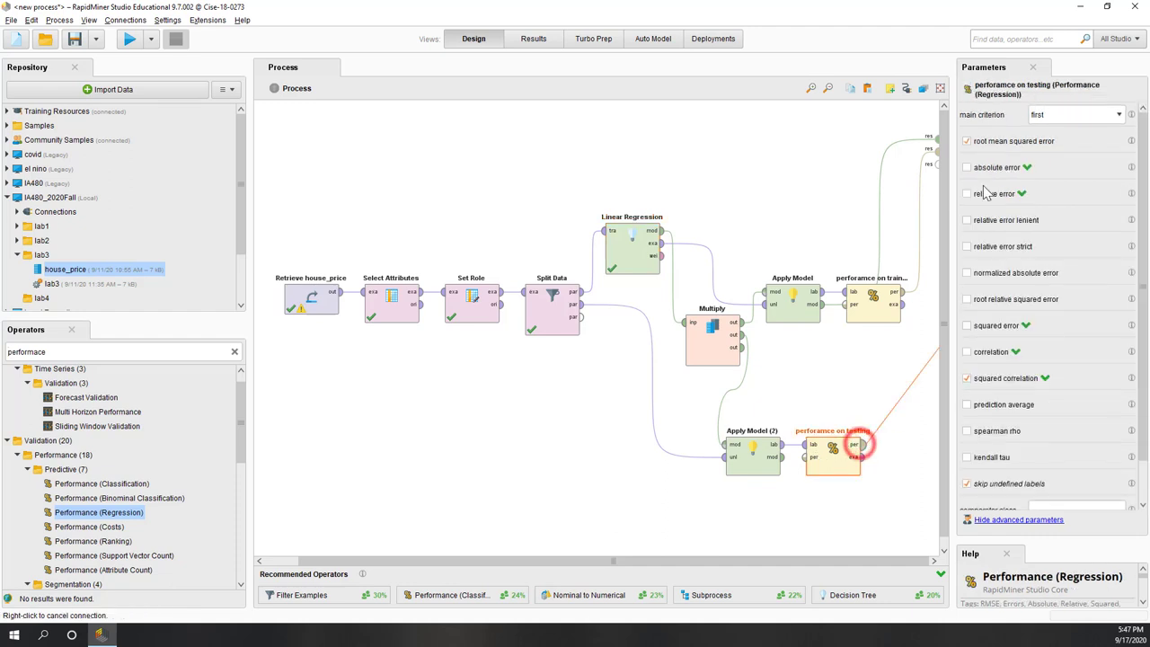
left_click(936, 163)
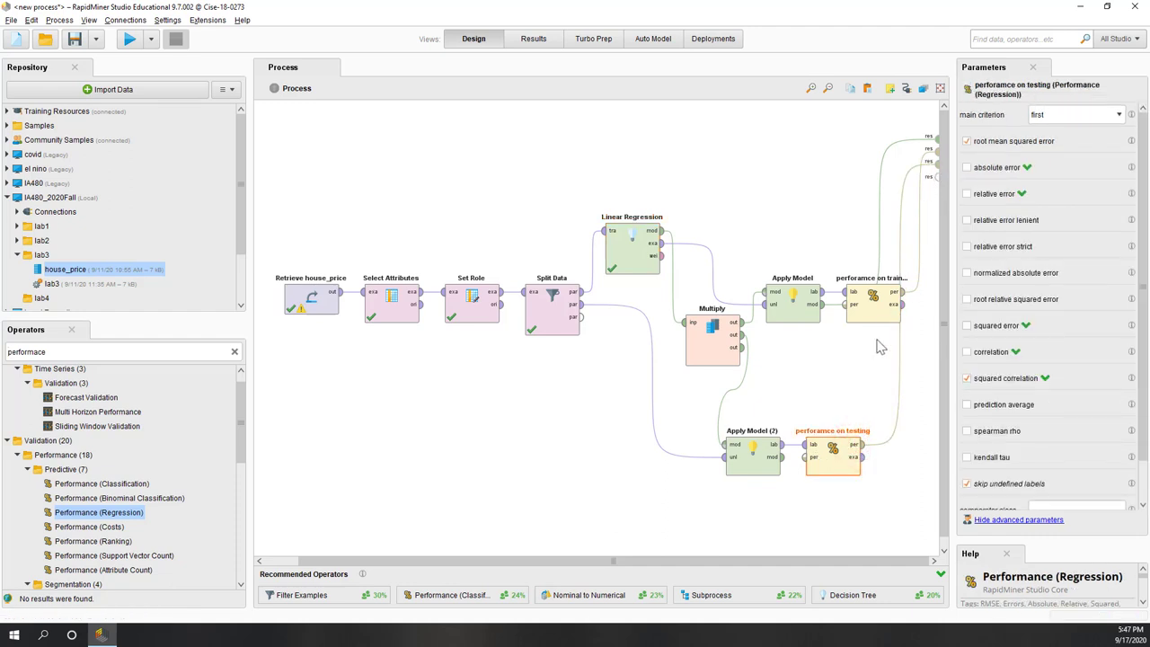
left_click(831, 465)
left_click_drag(860, 476, 899, 476)
left_click_drag(752, 462, 792, 462)
- Remove the connection from Apply Model's model output to the result port and check the criteria of both performance operators
left_click(880, 224)
left_click(827, 381)
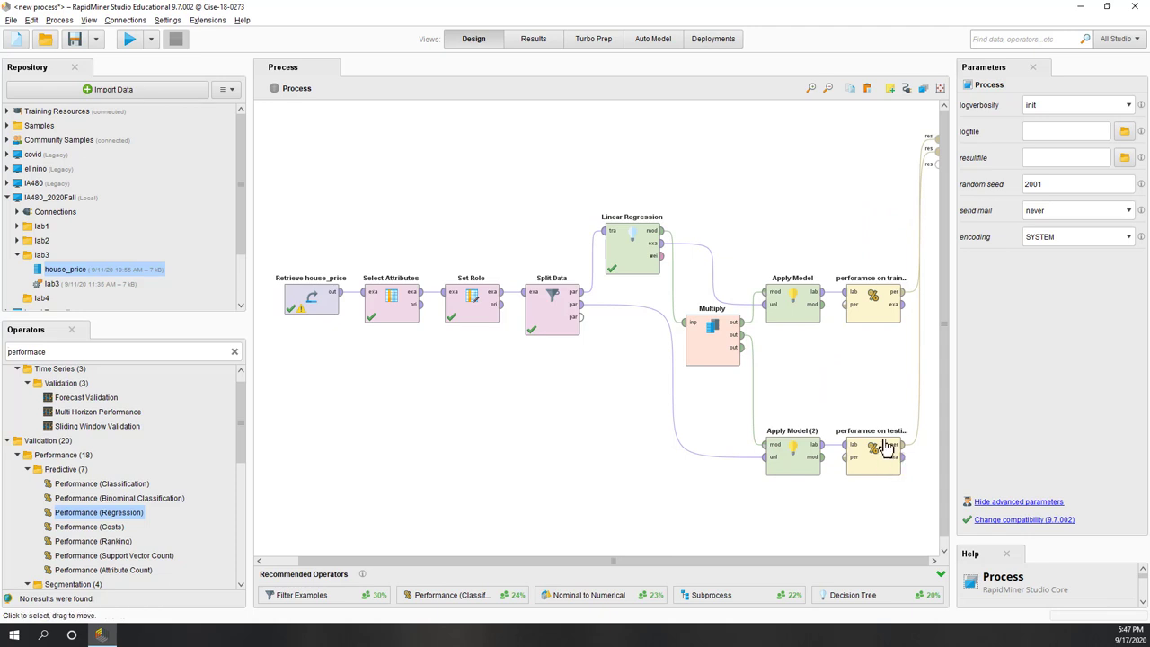
left_click(878, 303)
left_click(877, 464)
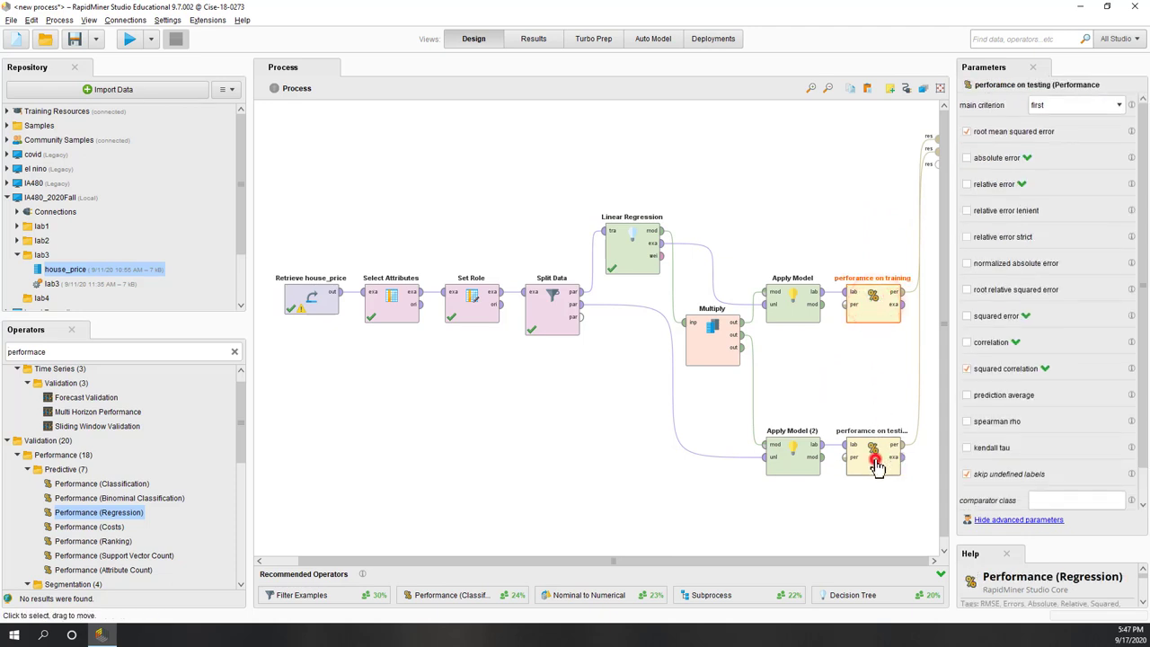
- Run the process and examine the squared correlation of the testing performance
left_click(835, 381)
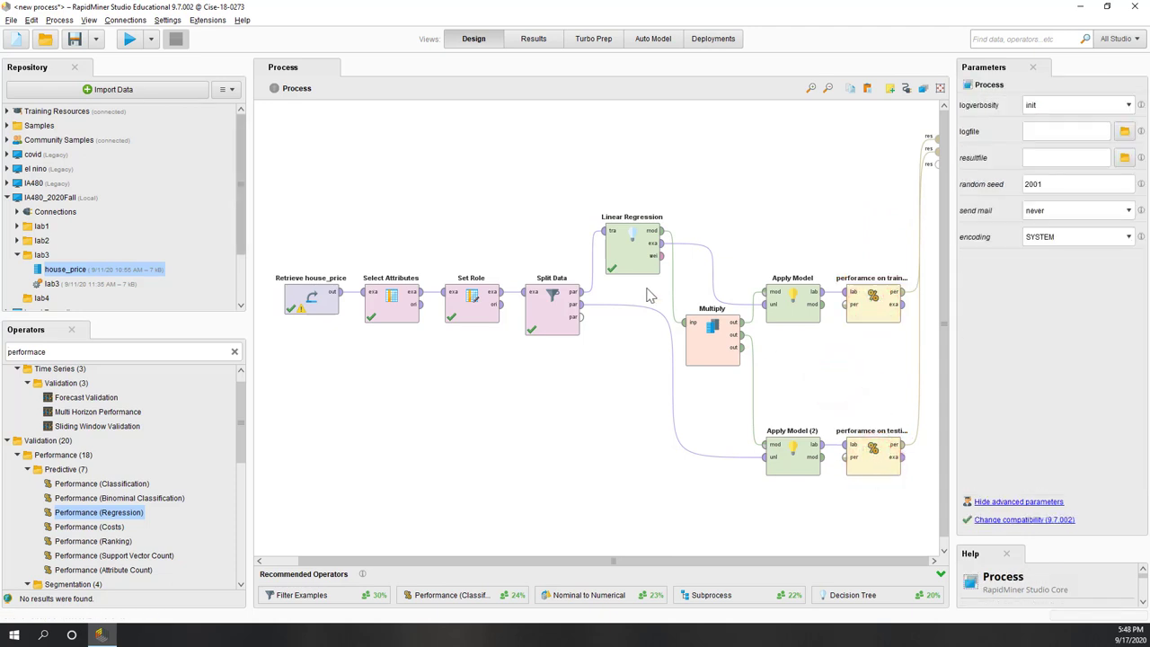
left_click(130, 40)
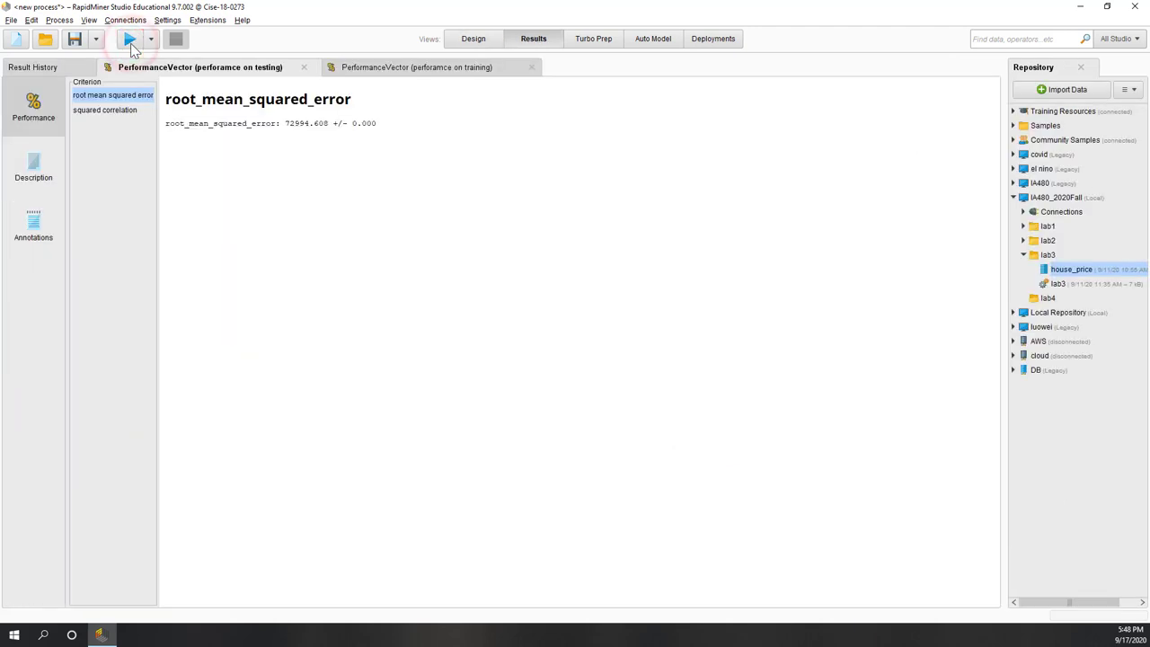
left_click(122, 110)
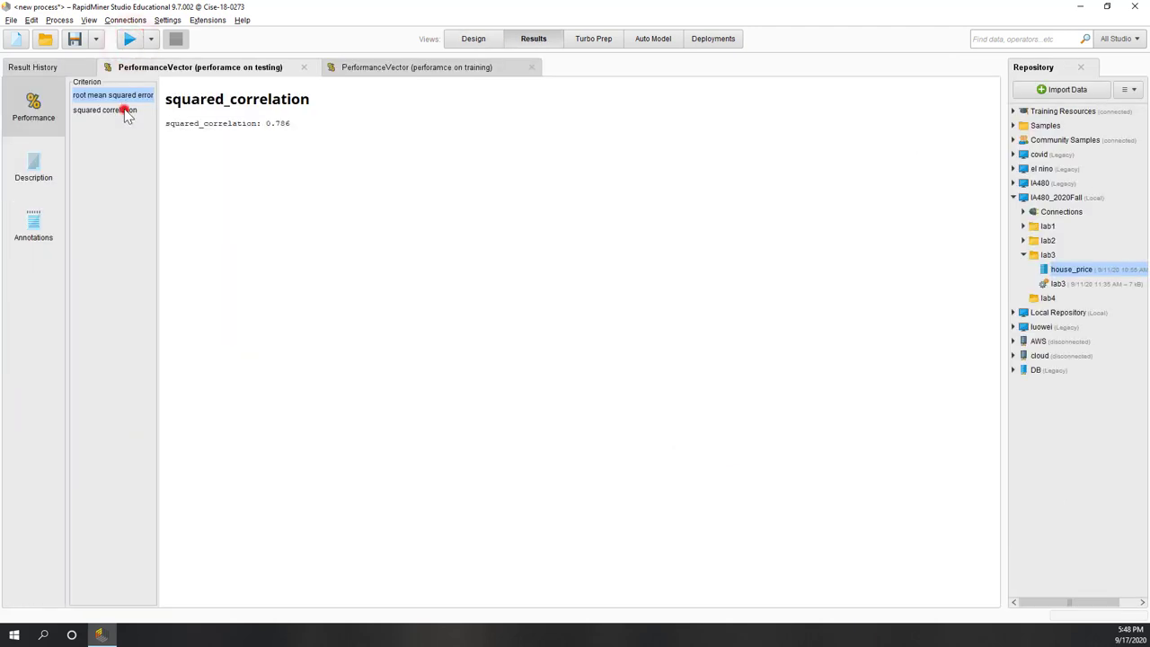
left_click_drag(303, 123, 271, 125)
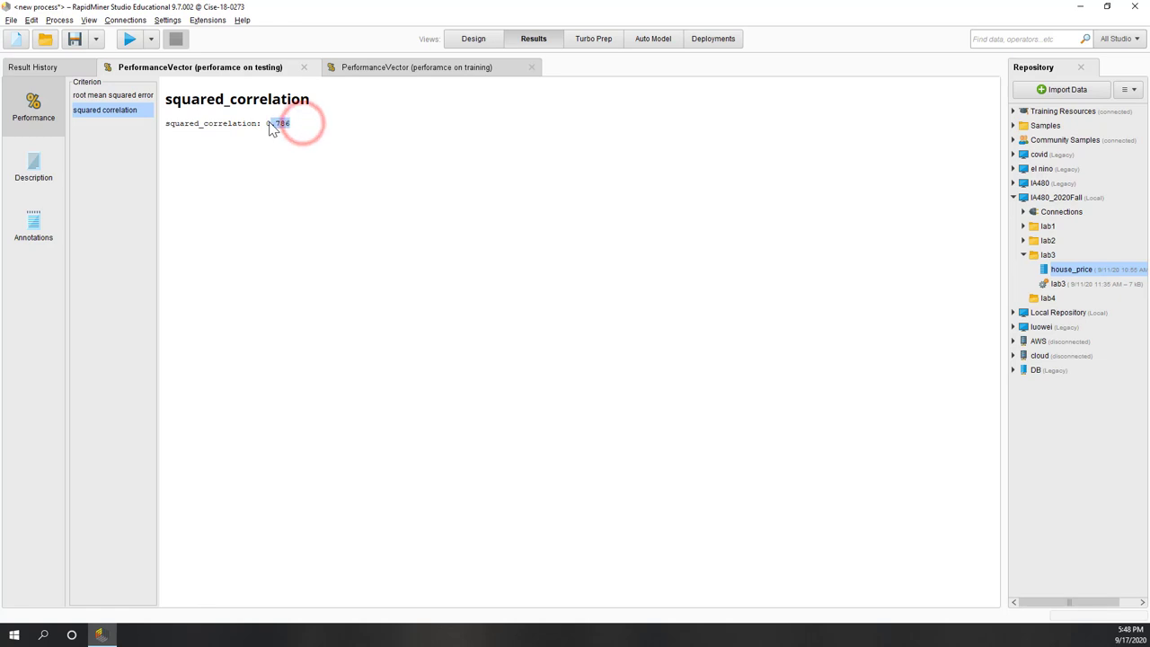
- Check the squared correlation of the training performance and compare it with the testing one
left_click(360, 69)
left_click(122, 110)
left_click_drag(303, 124, 188, 126)
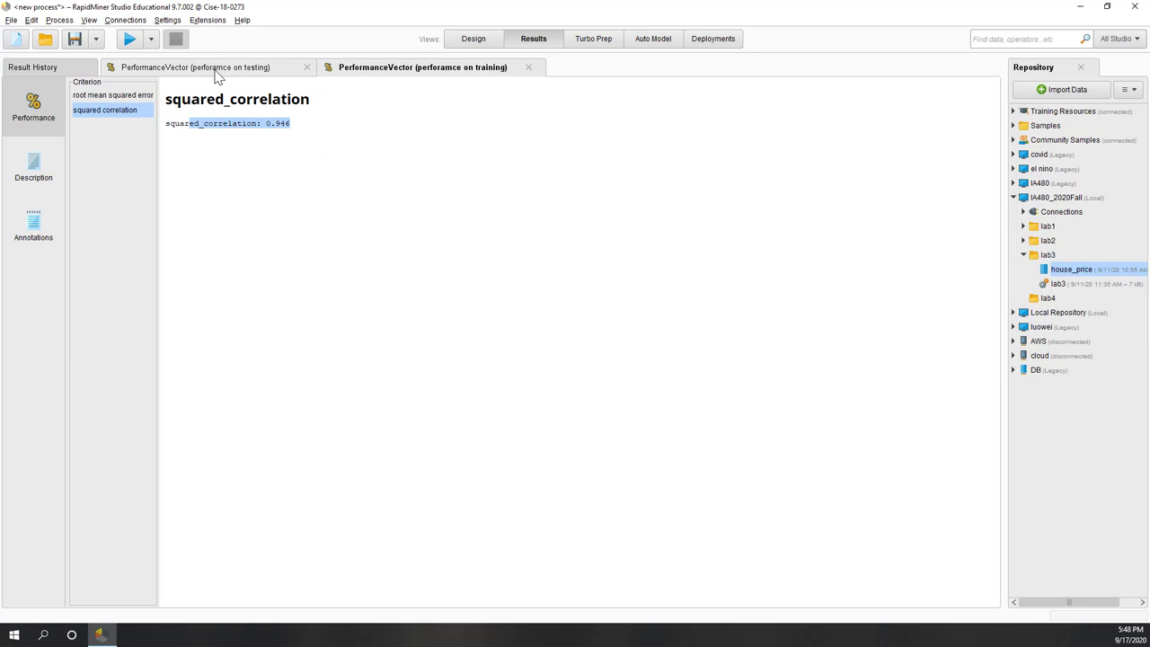
left_click(216, 72)
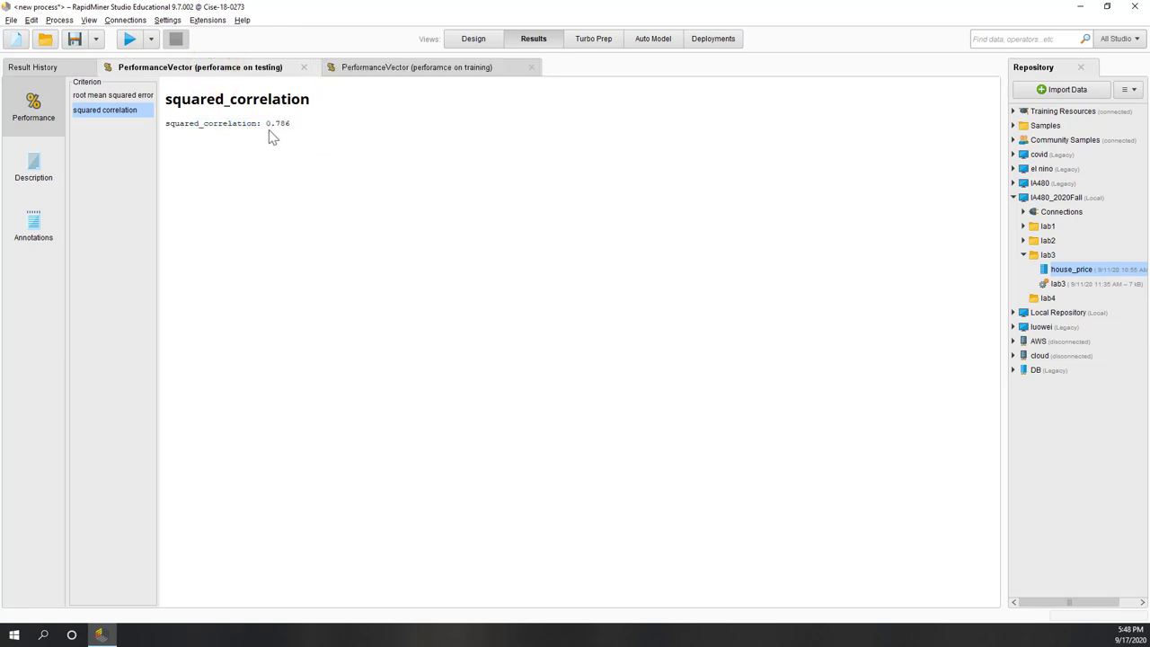
left_click_drag(303, 126, 271, 126)
left_click_drag(305, 129, 270, 127)
- Return to the process design and replace the Linear Regression operator with Generalized Linear Model from the predictive functions
left_click(473, 38)
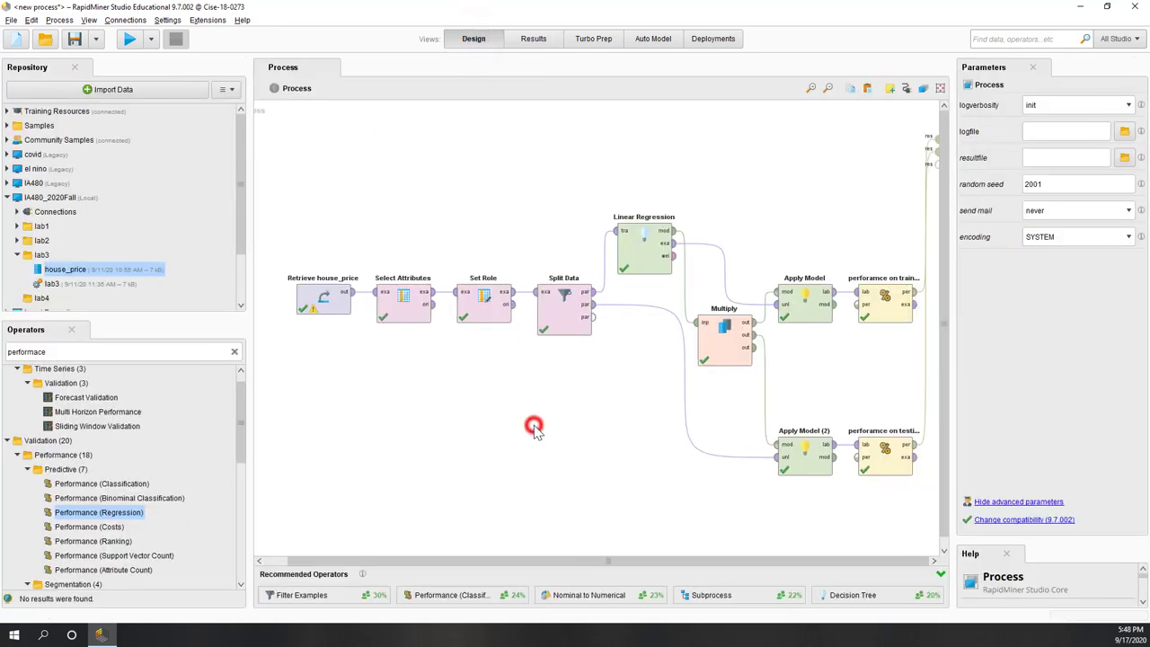
left_click(648, 271)
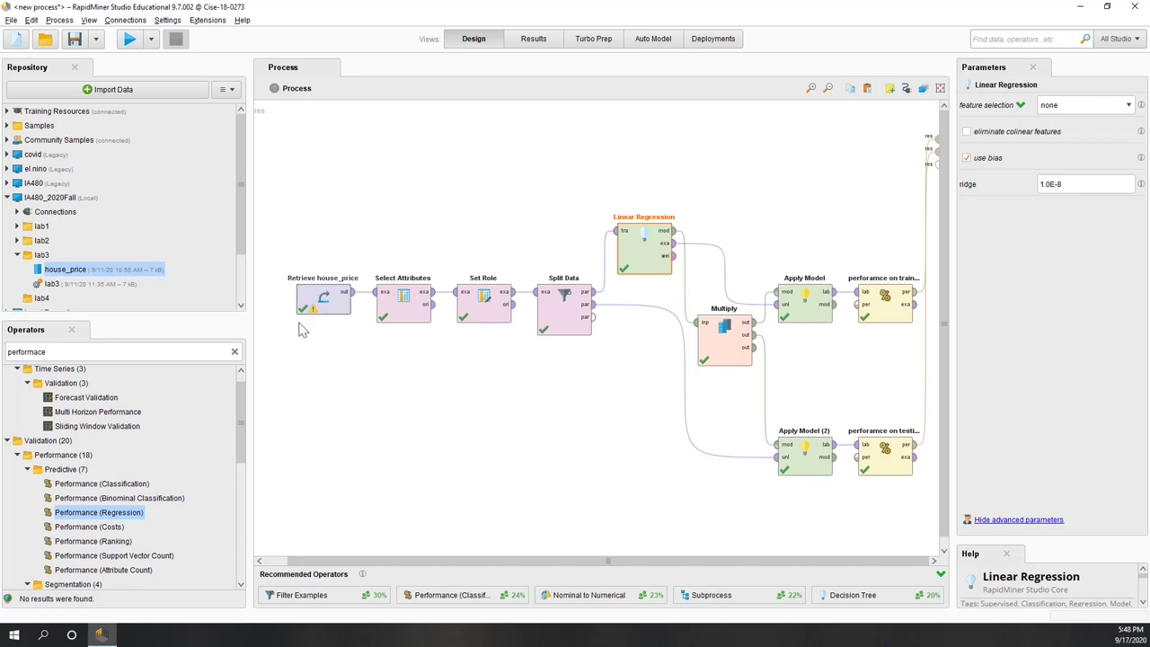
double_click(135, 355)
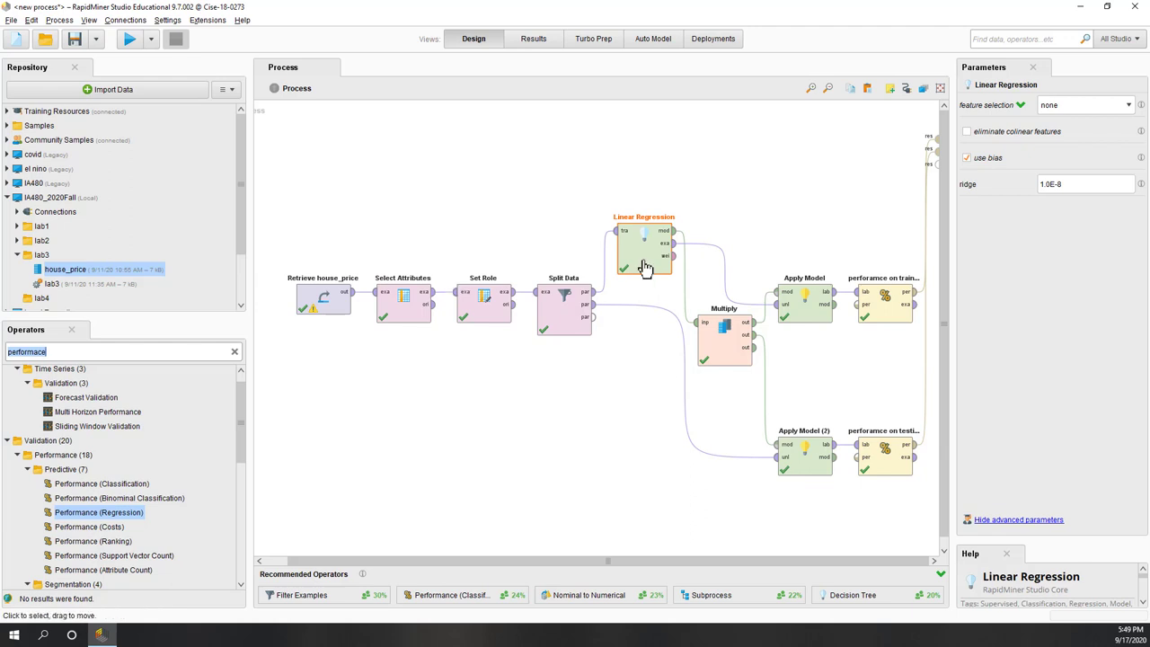
right_click(644, 266)
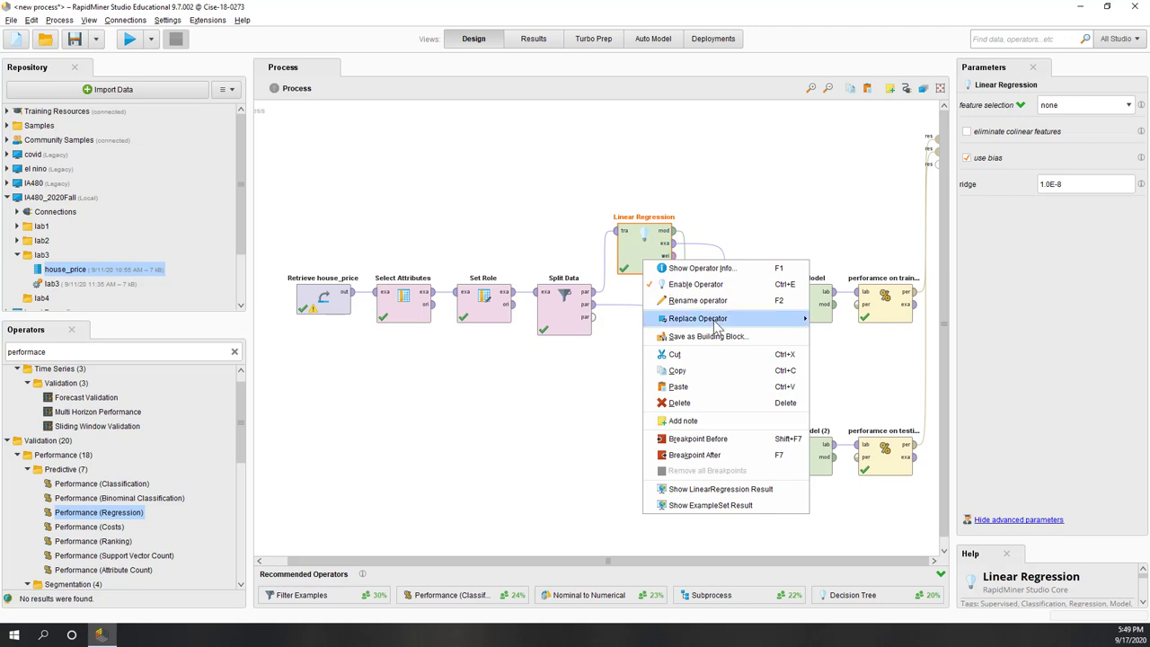
mouse_move(716, 325)
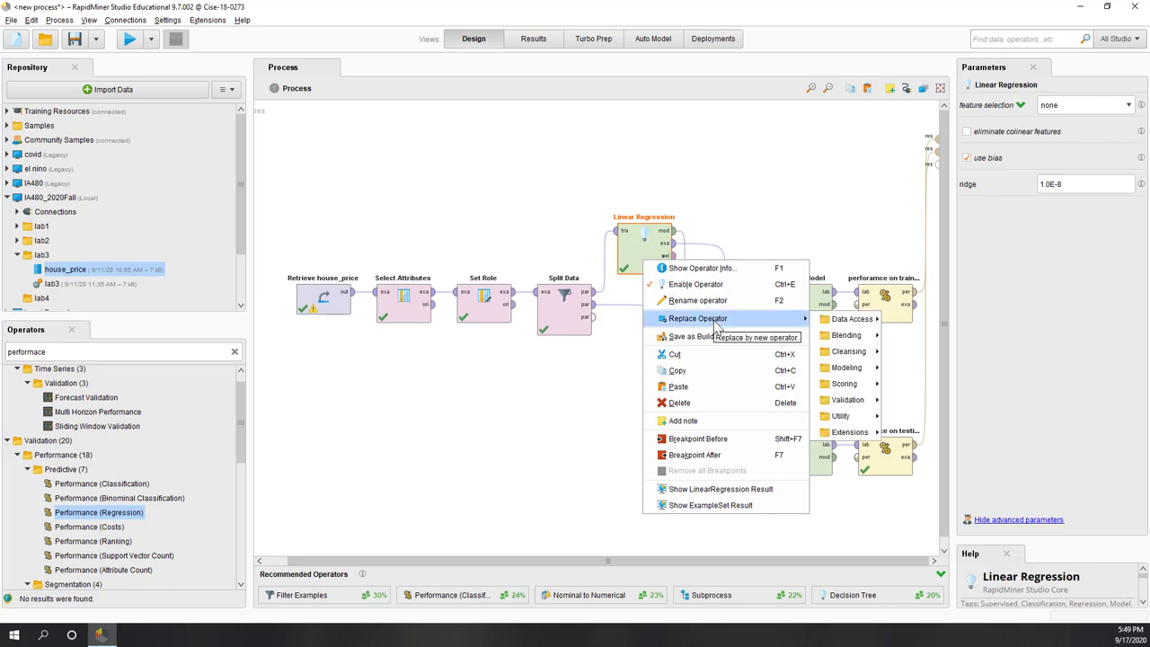
mouse_move(868, 370)
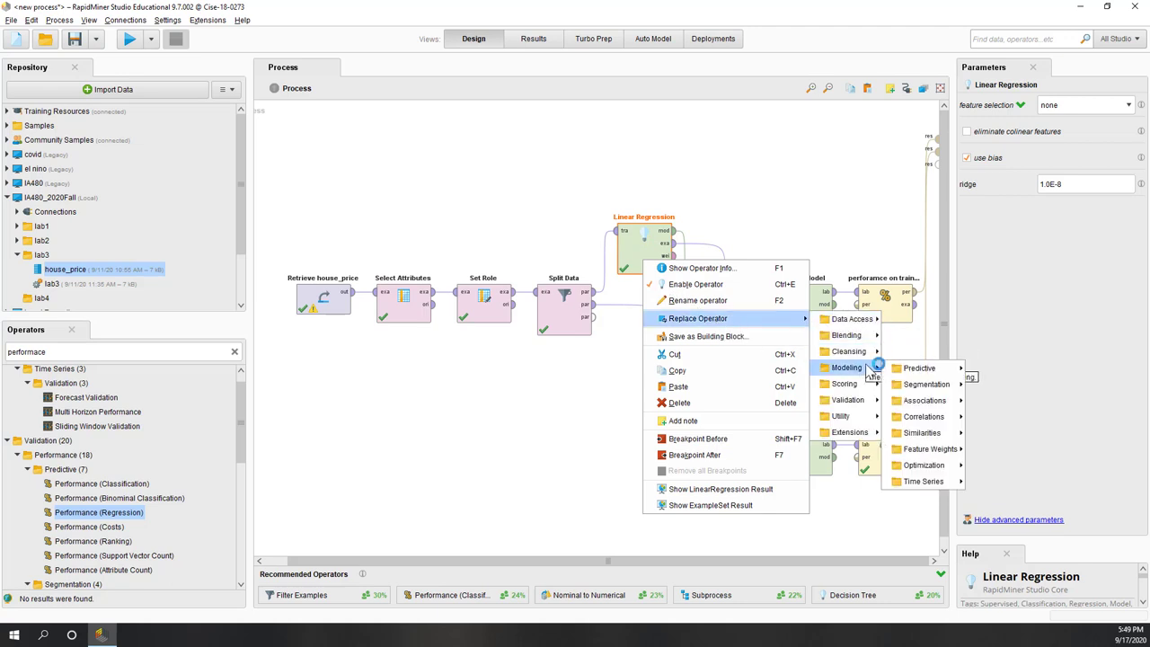
key("Right")
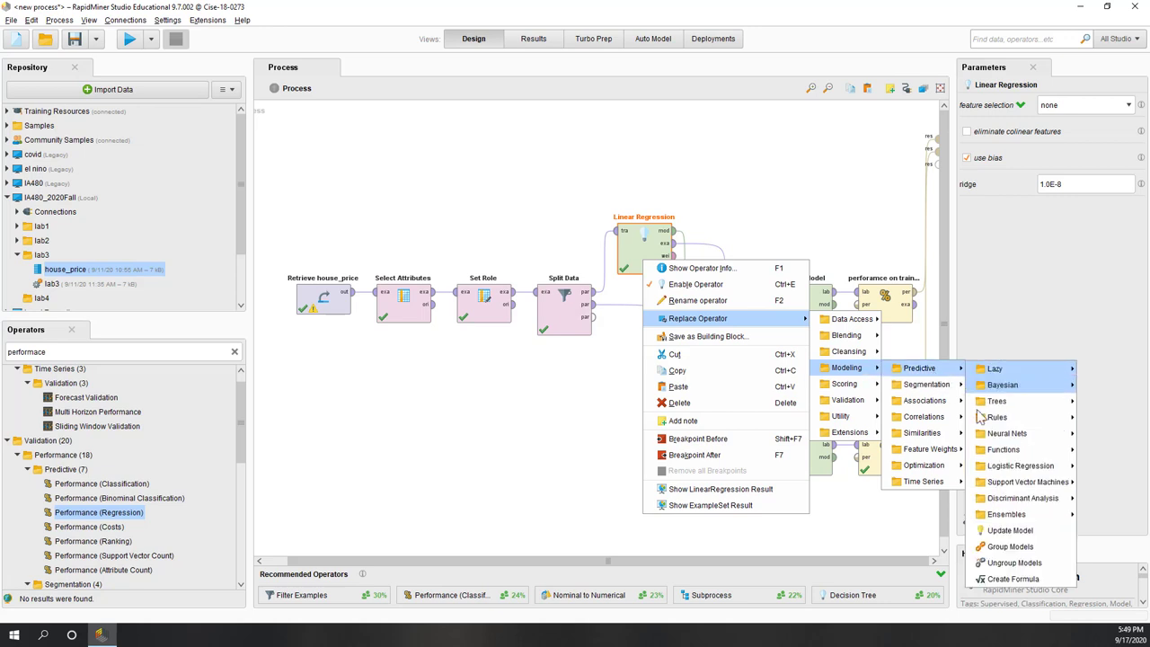
mouse_move(1015, 435)
mouse_move(1024, 455)
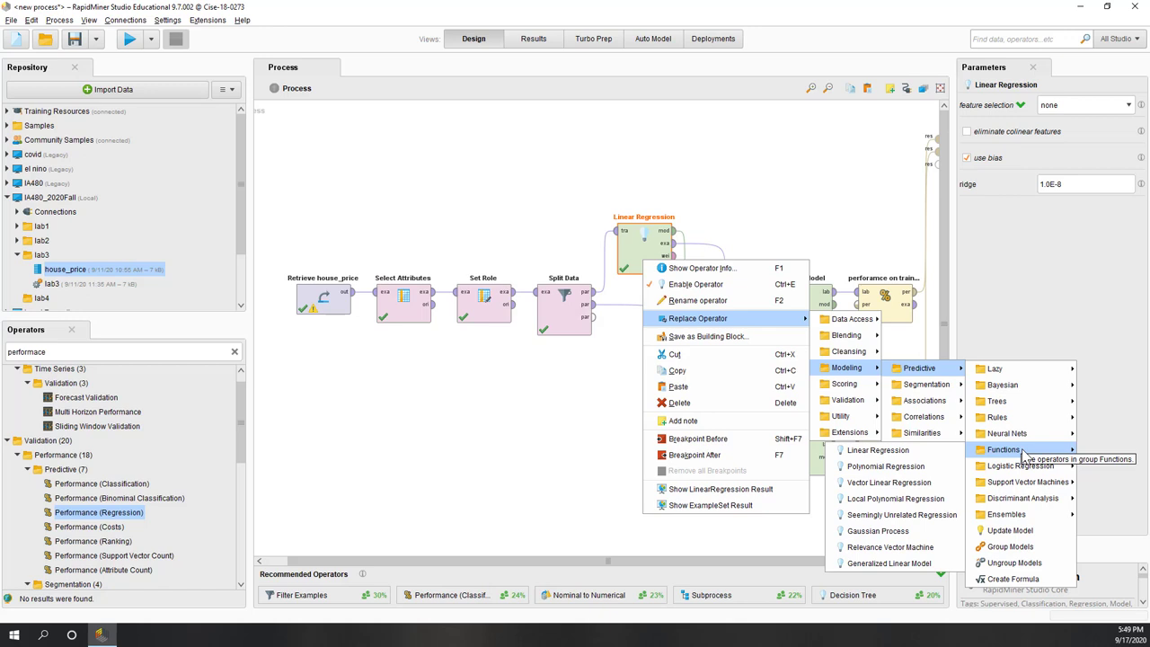
left_click(854, 564)
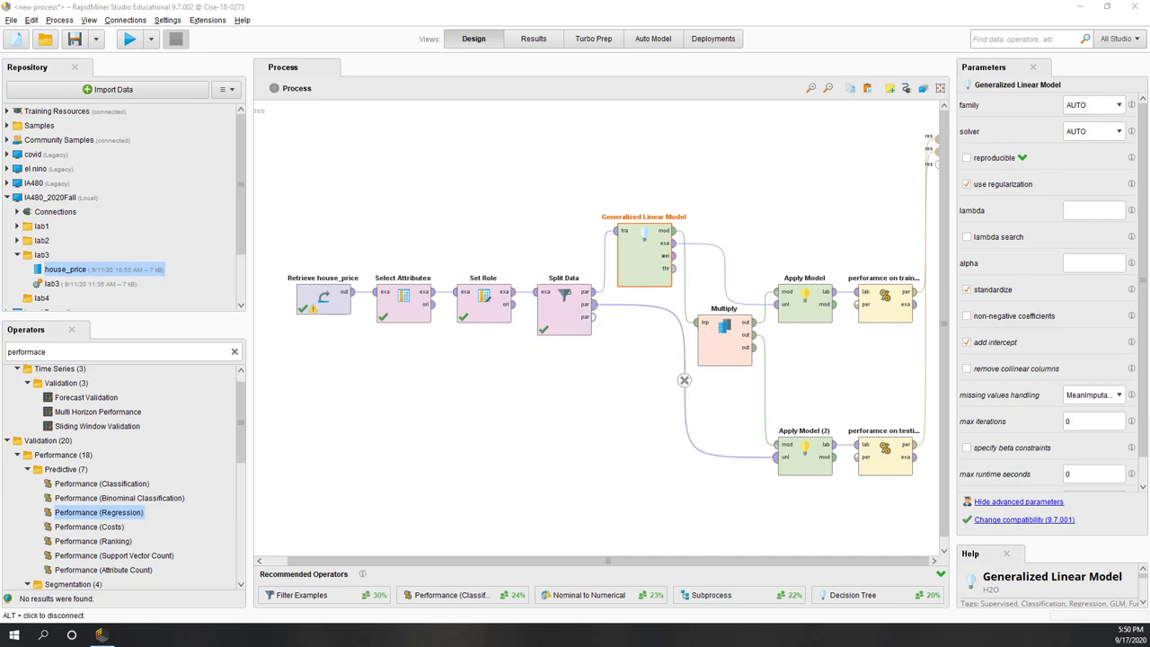
- Save the process as lab4 in the lab4 folder of the IA480_2020Fall repository
scroll(126, 285, "down", 2)
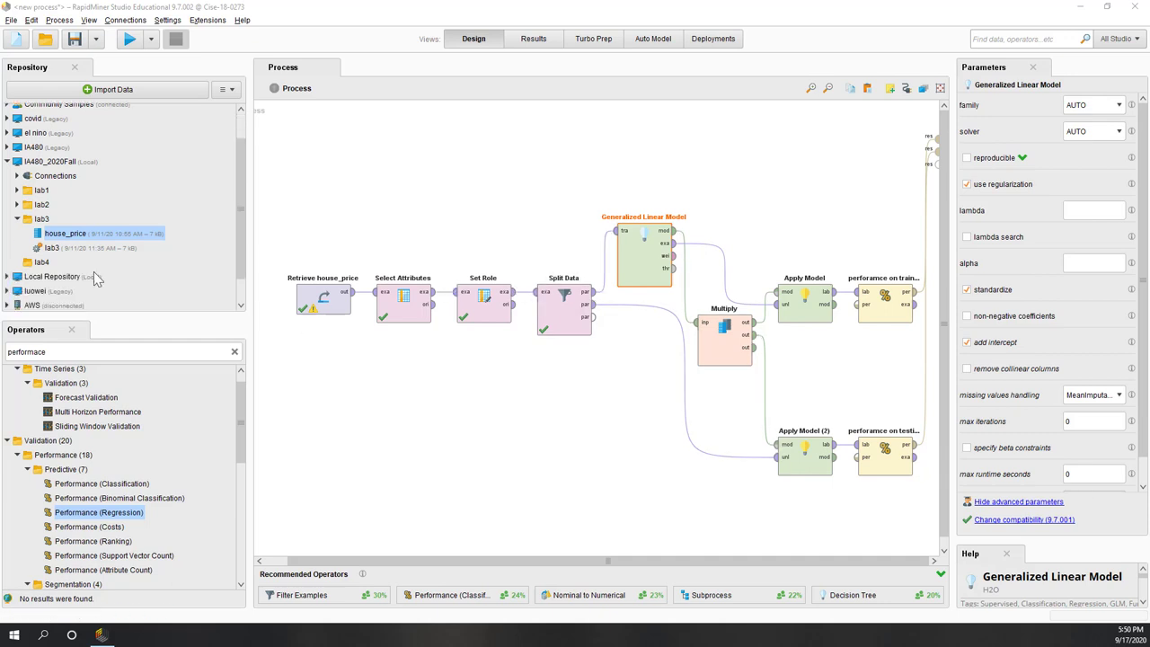
left_click_drag(43, 263, 41, 262)
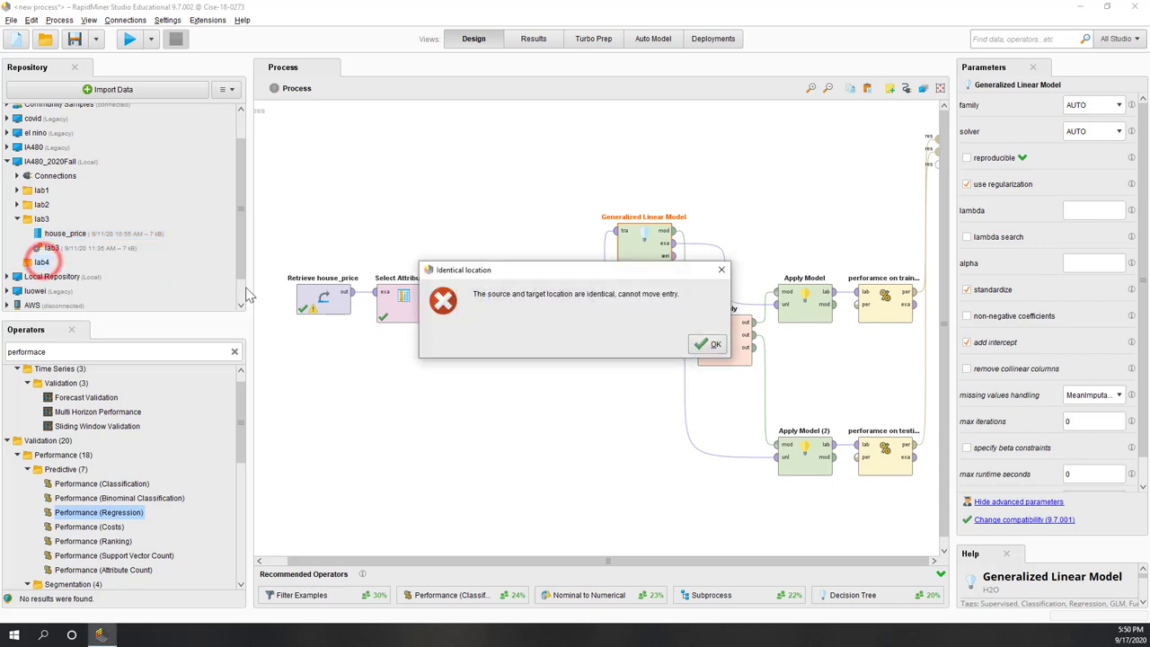
left_click(711, 346)
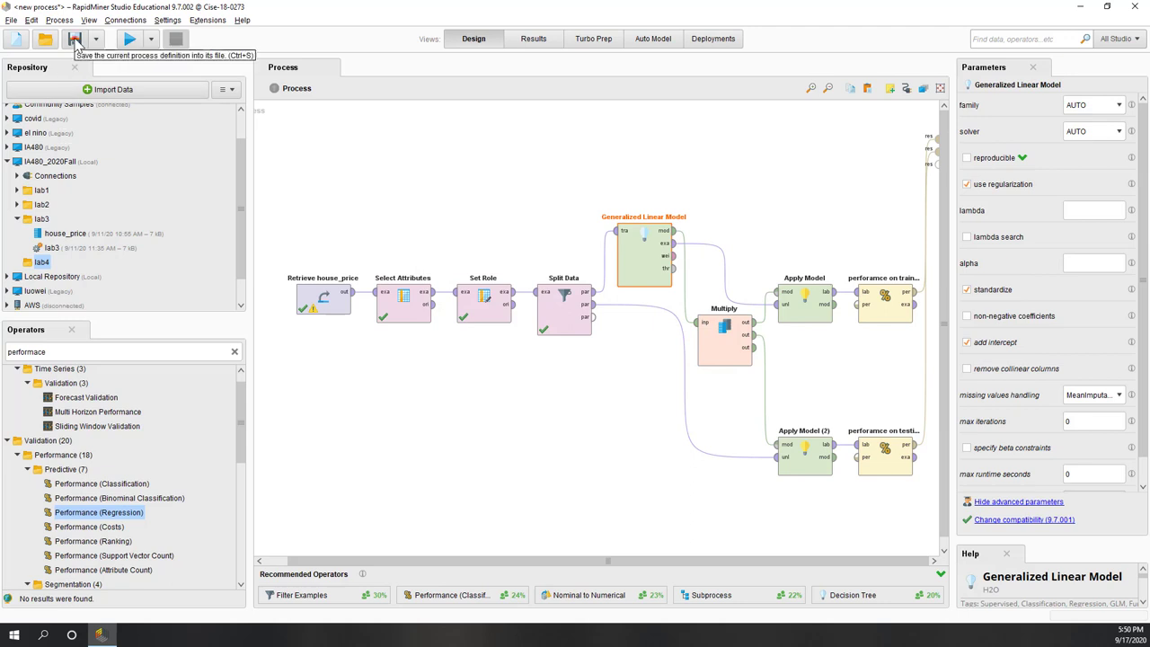
left_click(75, 40)
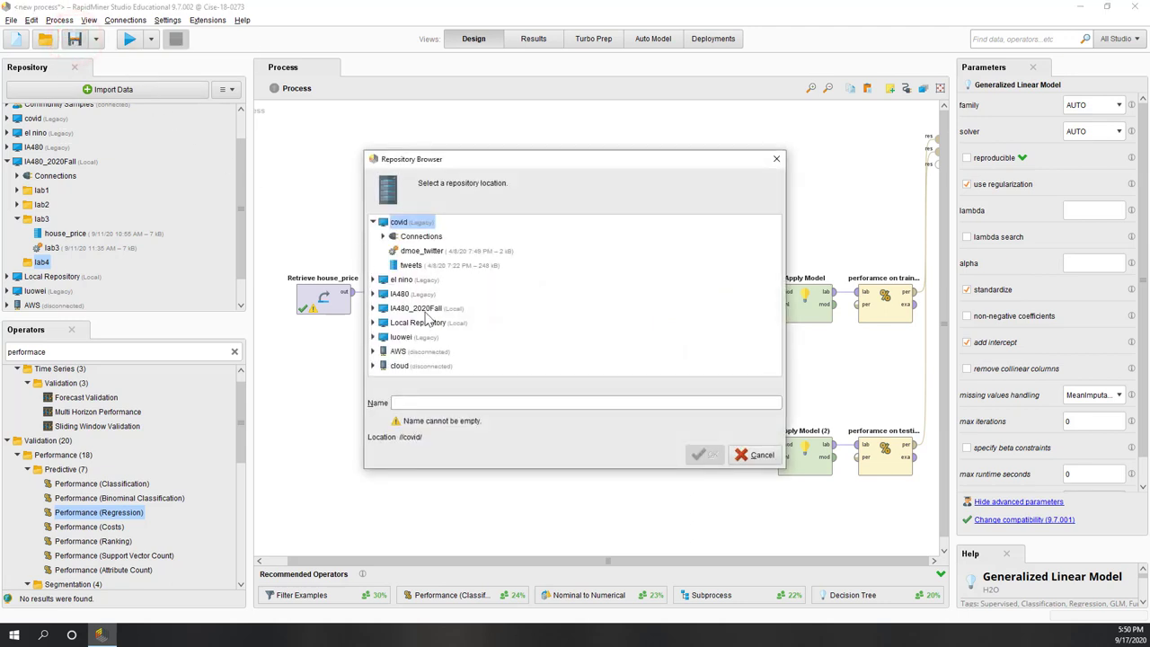
double_click(418, 308)
left_click(405, 371)
left_click(404, 370)
left_click(426, 402)
type("lab4")
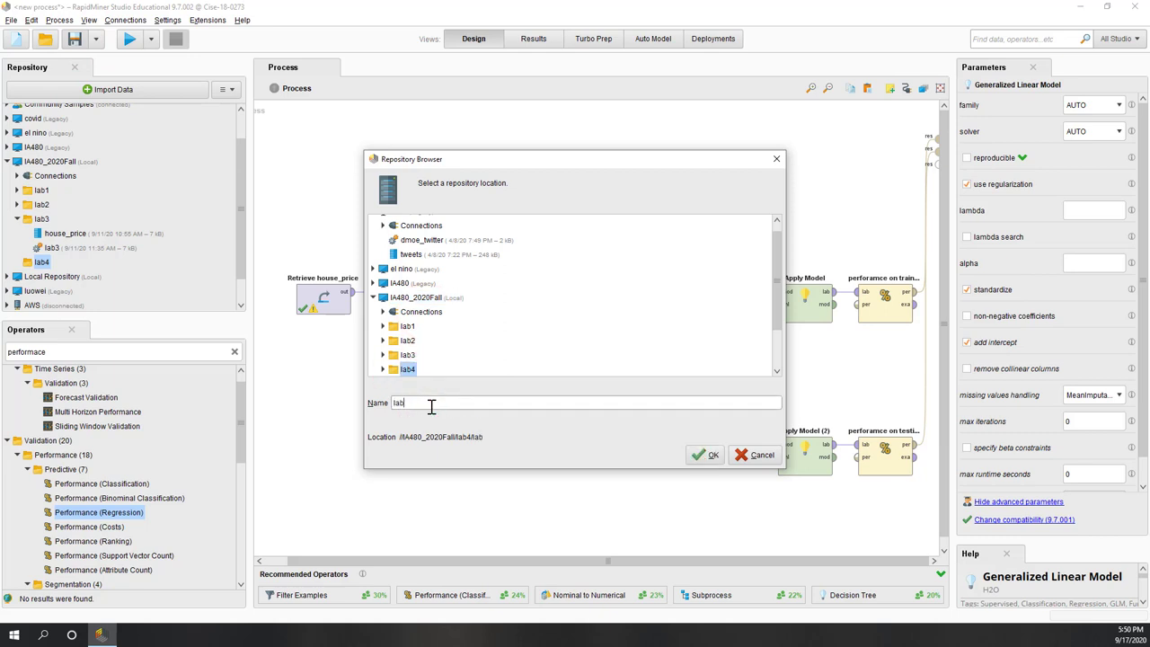
left_click(710, 455)
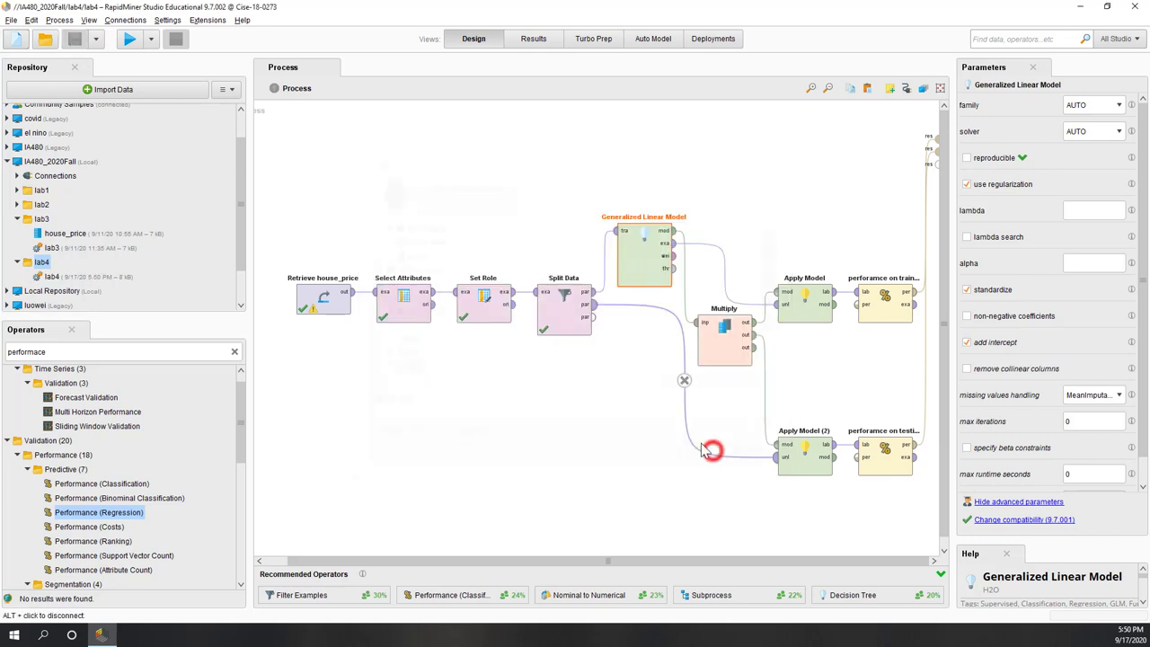
left_click(376, 233)
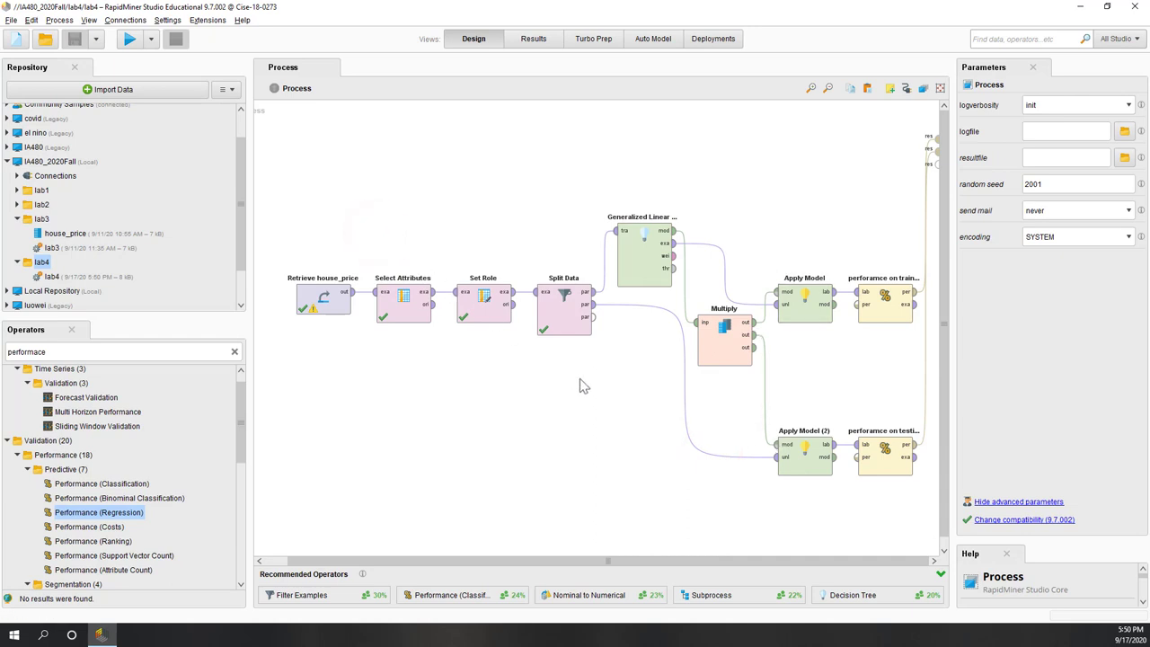
- Select Generalized Linear Model, widen the view of its parameters and check the available family and solver options
left_click(640, 425)
left_click(632, 277)
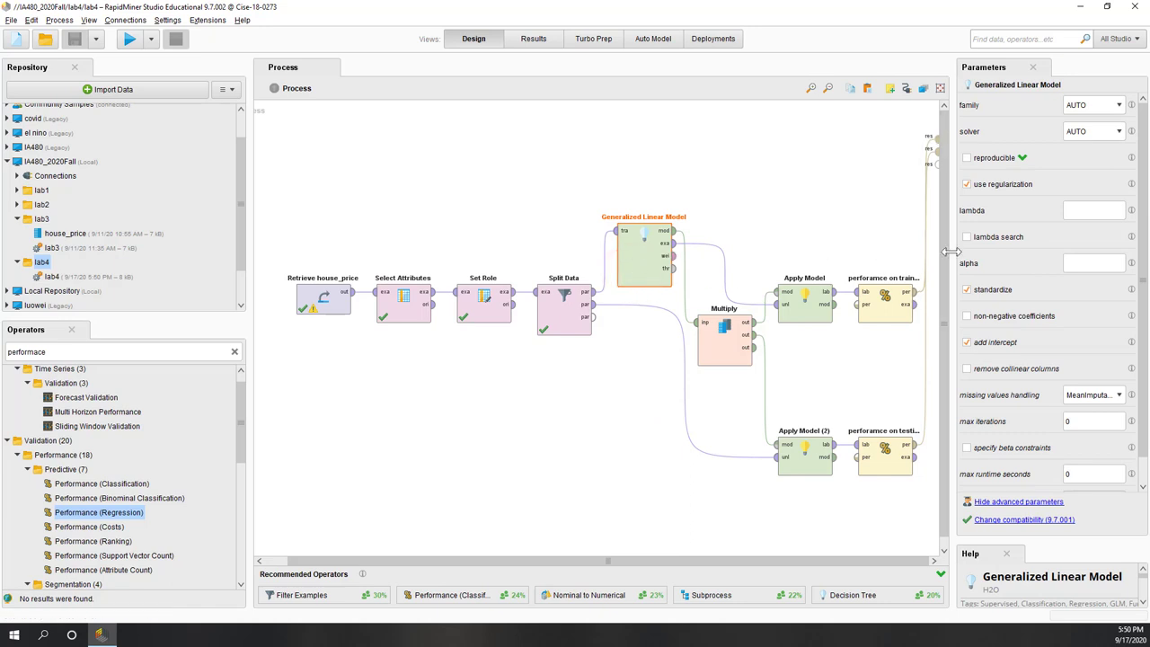
left_click_drag(951, 251, 876, 253)
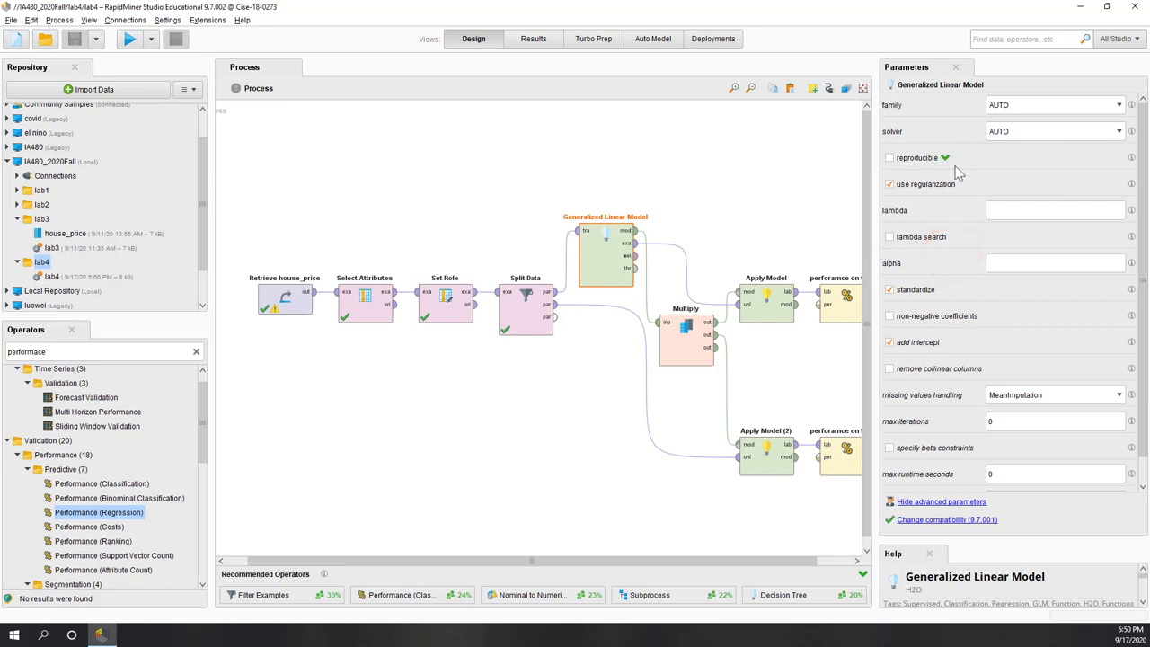
left_click(1010, 107)
left_click(1009, 104)
left_click(1029, 133)
left_click(1031, 131)
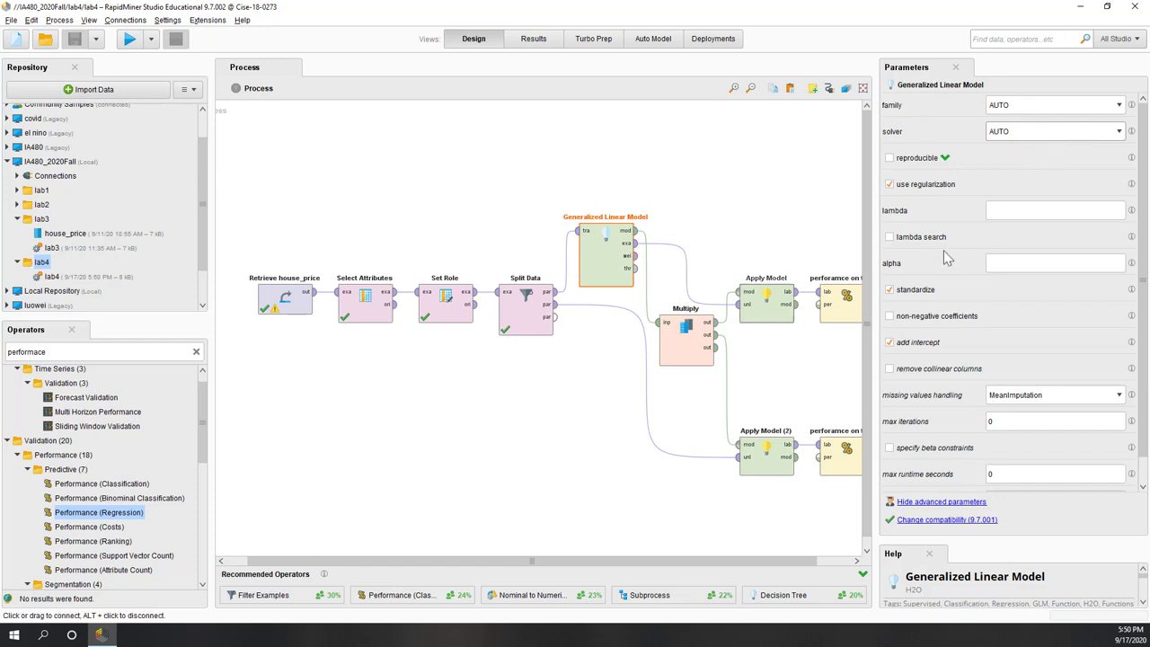
- Turn off standardize for Generalized Linear Model, keeping regularization in use
left_click(899, 295)
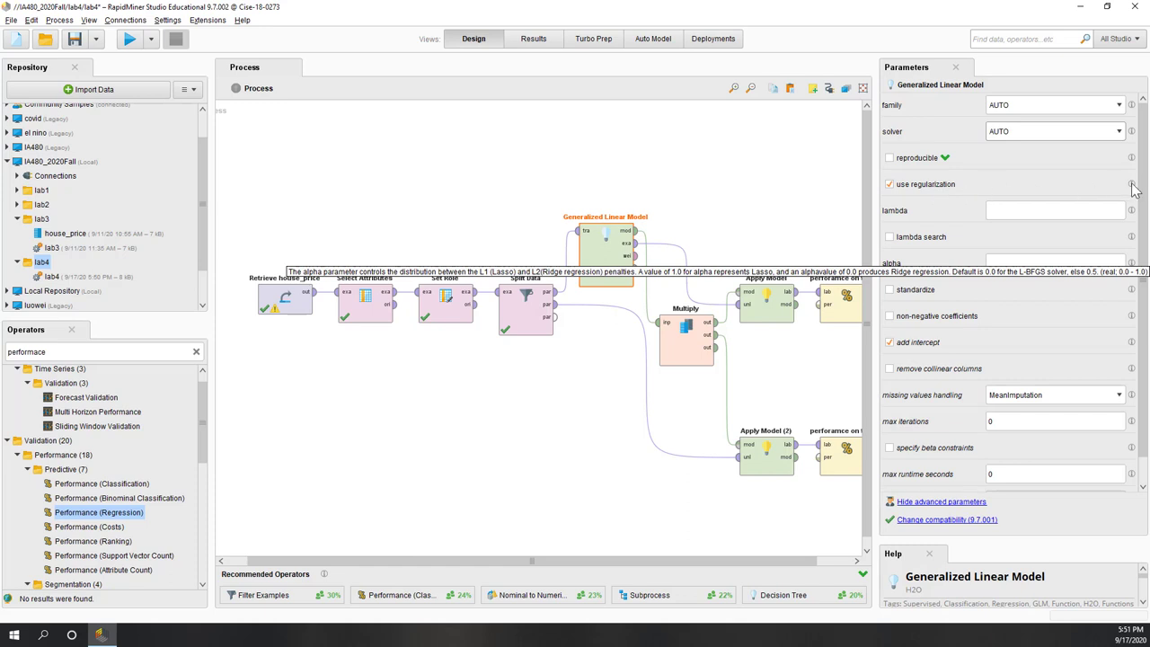
mouse_move(1132, 185)
left_click(806, 208)
left_click(629, 256)
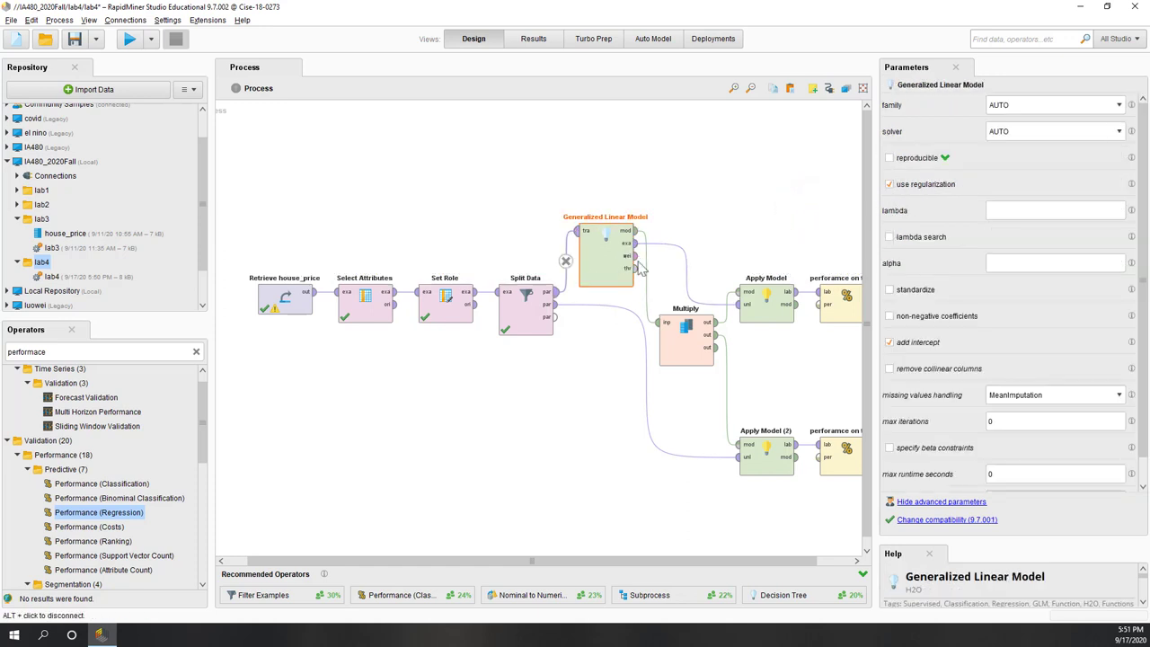
- Read the parameter descriptions of lambda and alpha for Generalized Linear Model
left_click(1027, 212)
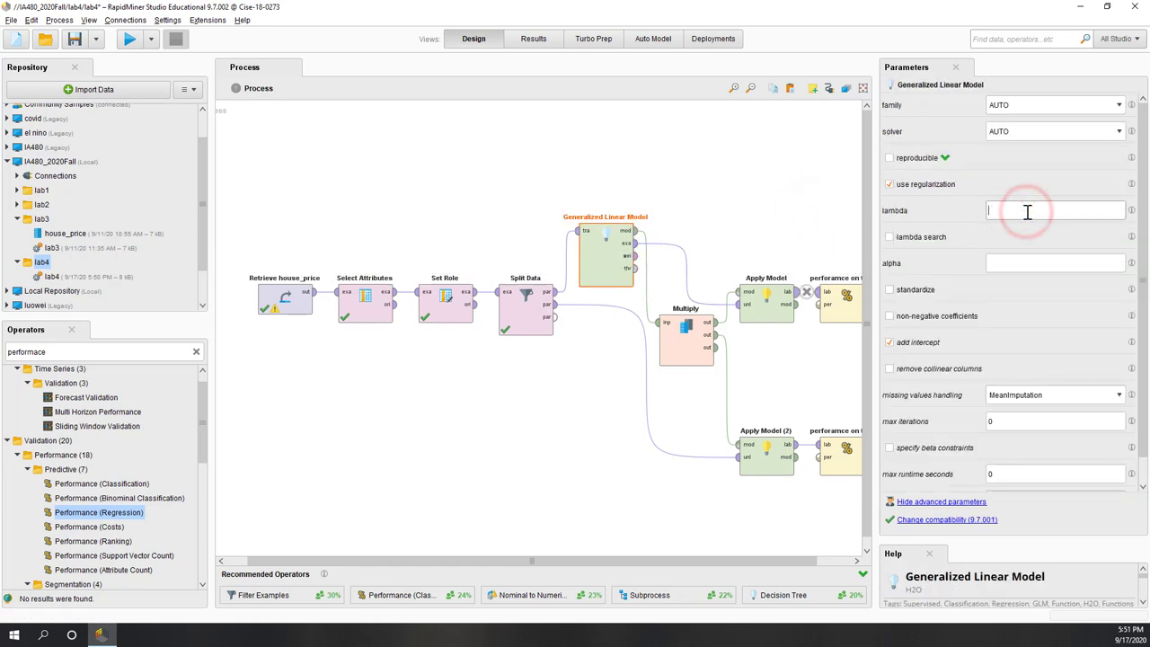
left_click(1023, 263)
left_click(1024, 210)
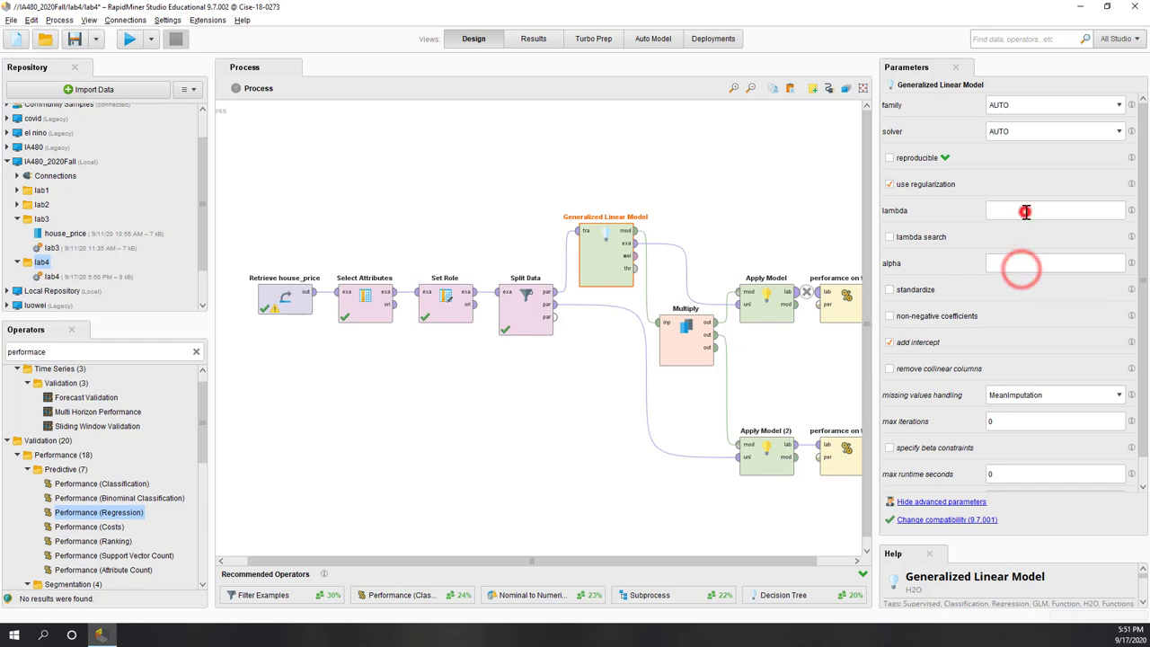
mouse_move(1135, 219)
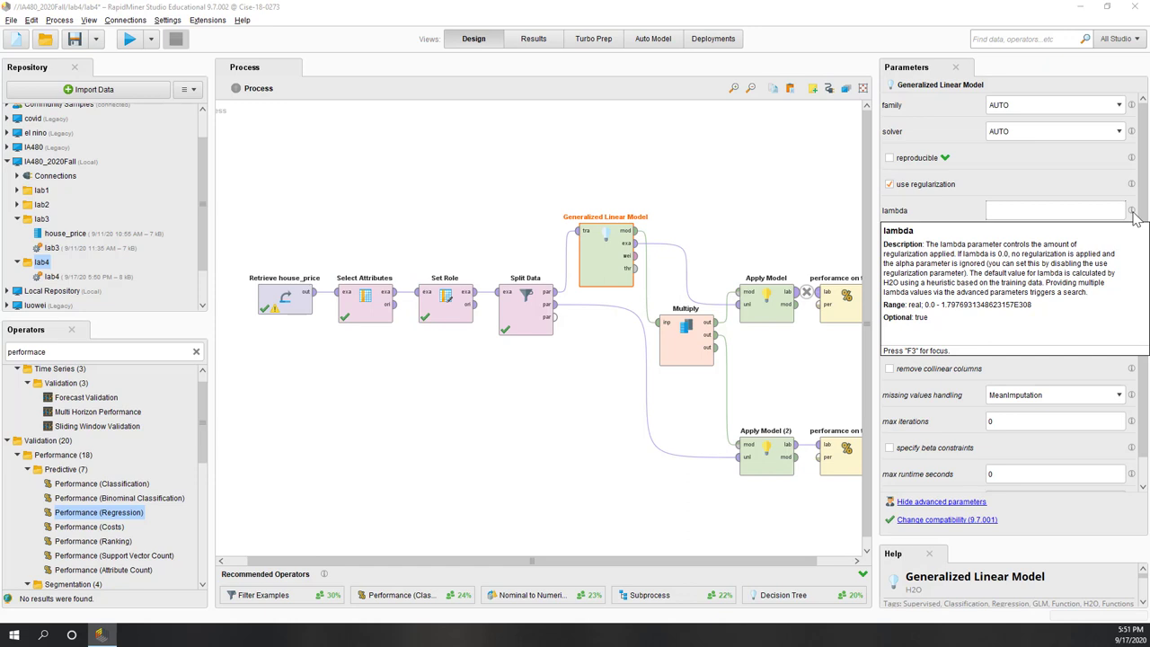
left_click(1133, 211)
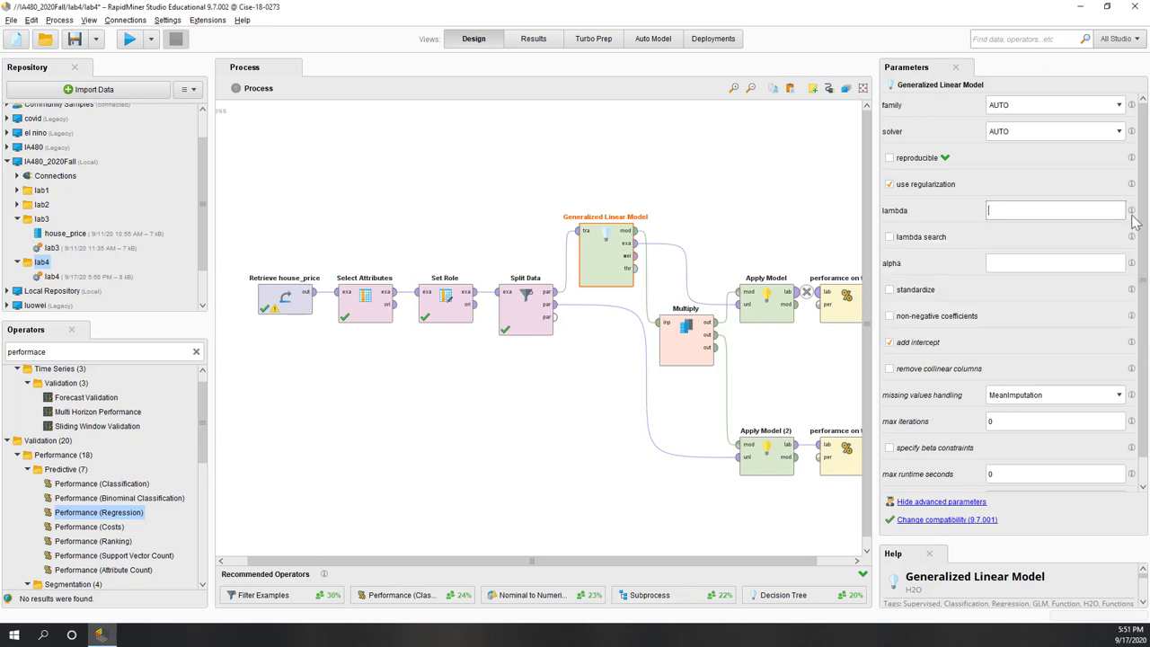
left_click(1114, 266)
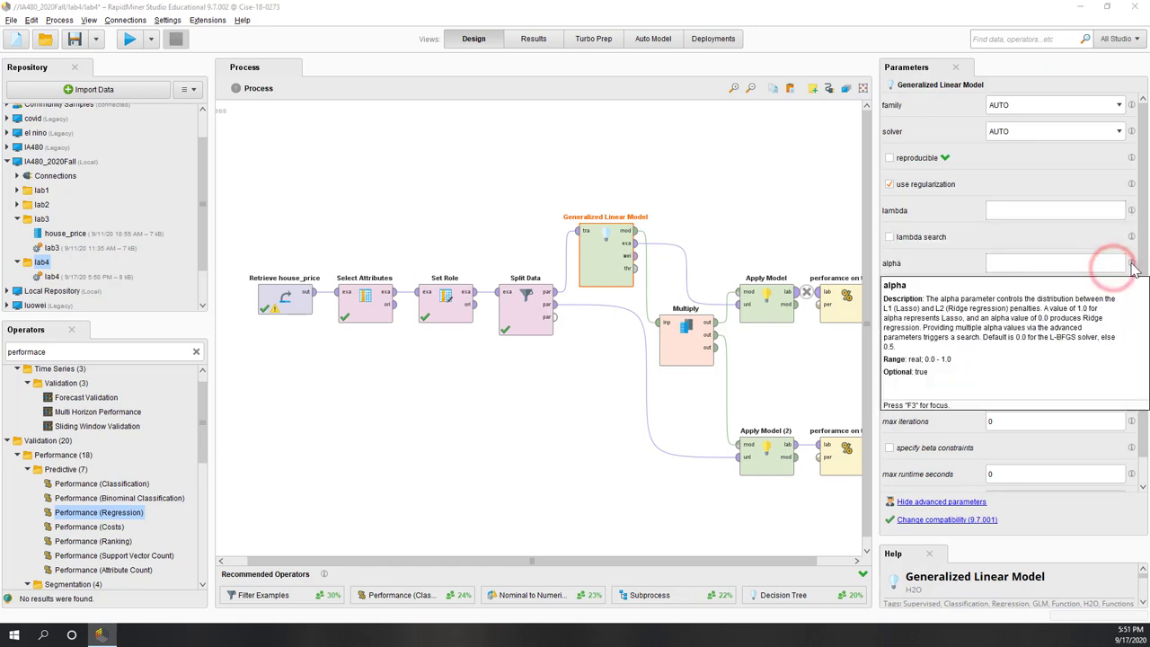
mouse_move(1131, 264)
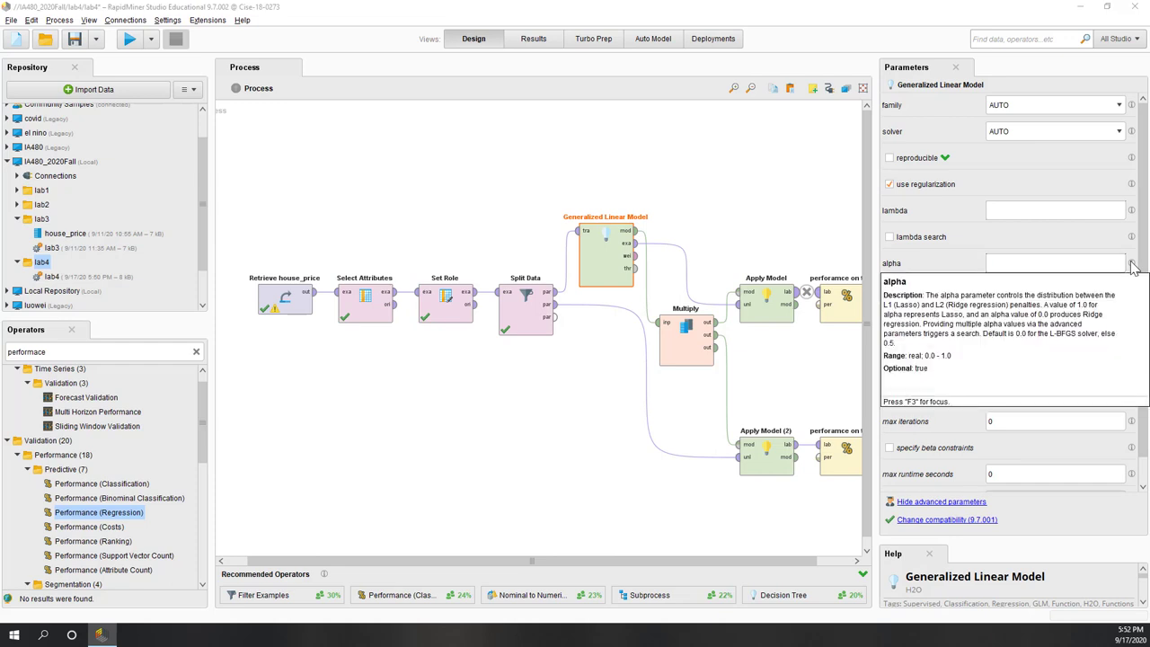
- Set Generalized Linear Model's alpha to 0.0 and its lambda to 1
left_click(1106, 262)
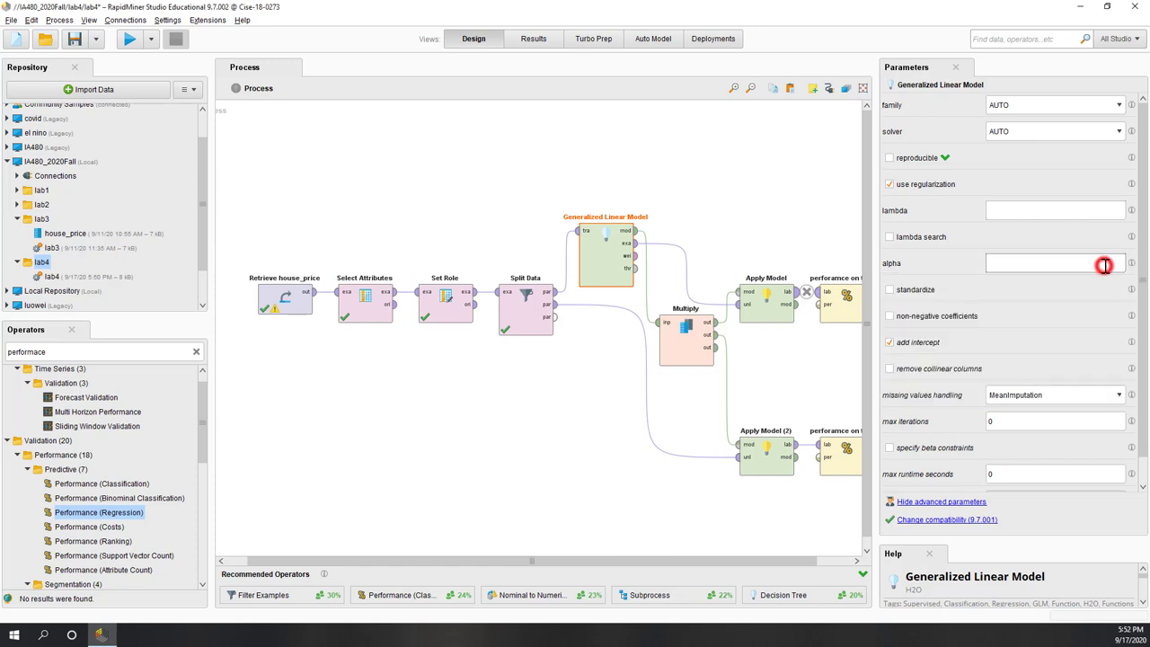
type("0")
left_click(1002, 208)
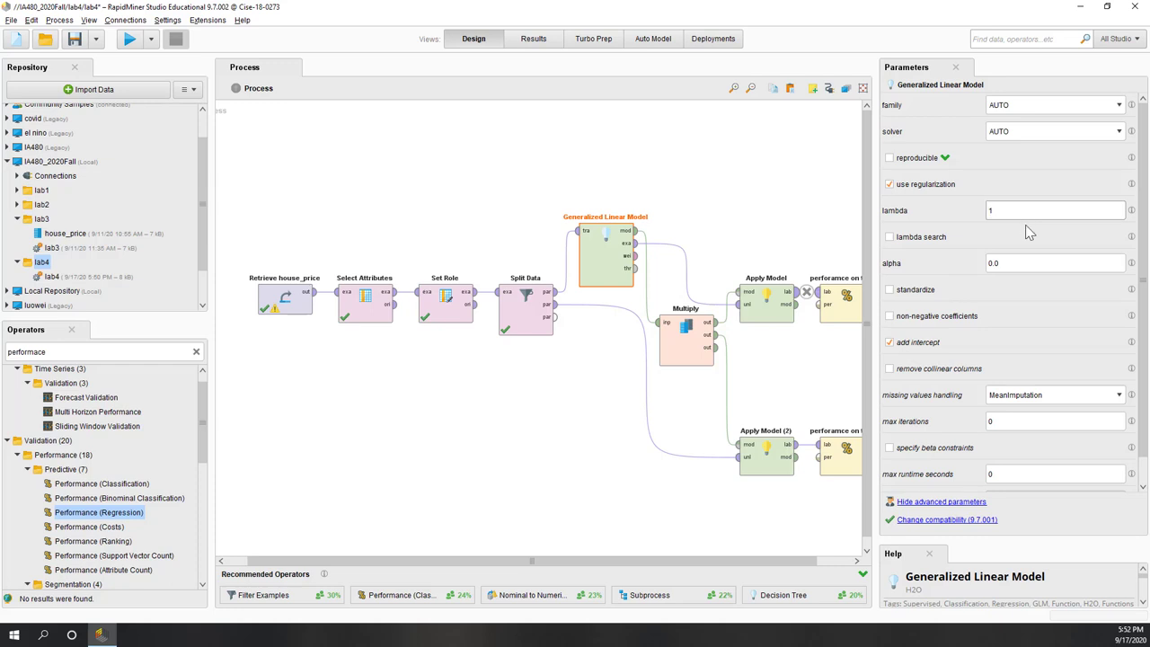
- Set Generalized Linear Model's lambda to 100 and run the process
left_click(792, 208)
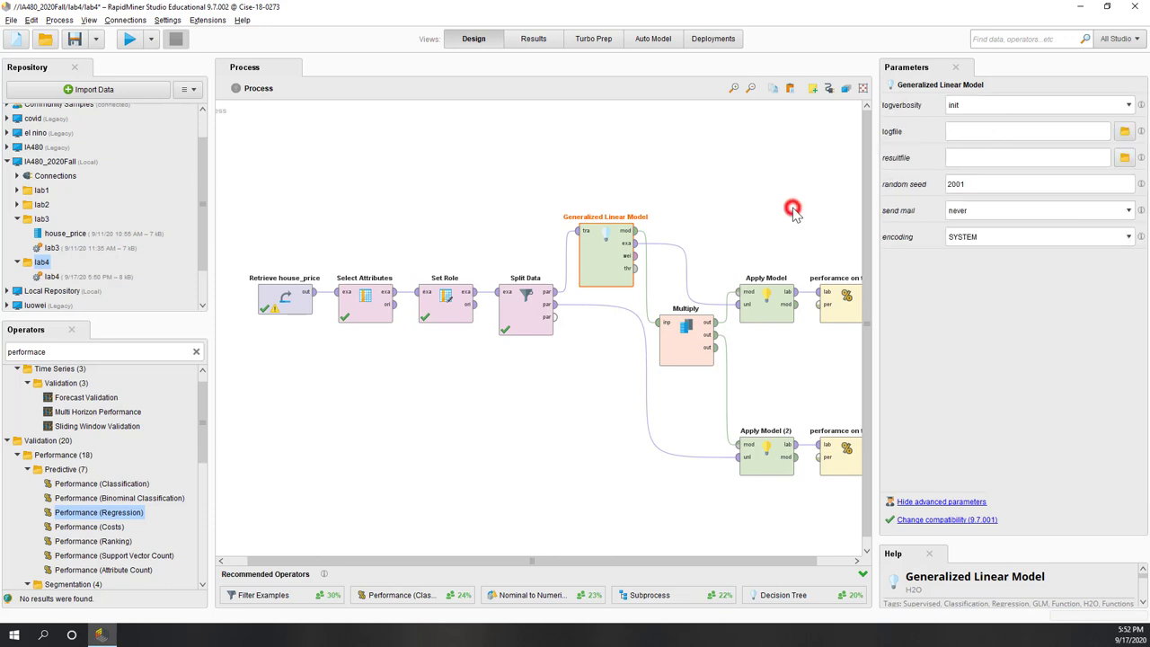
left_click(603, 269)
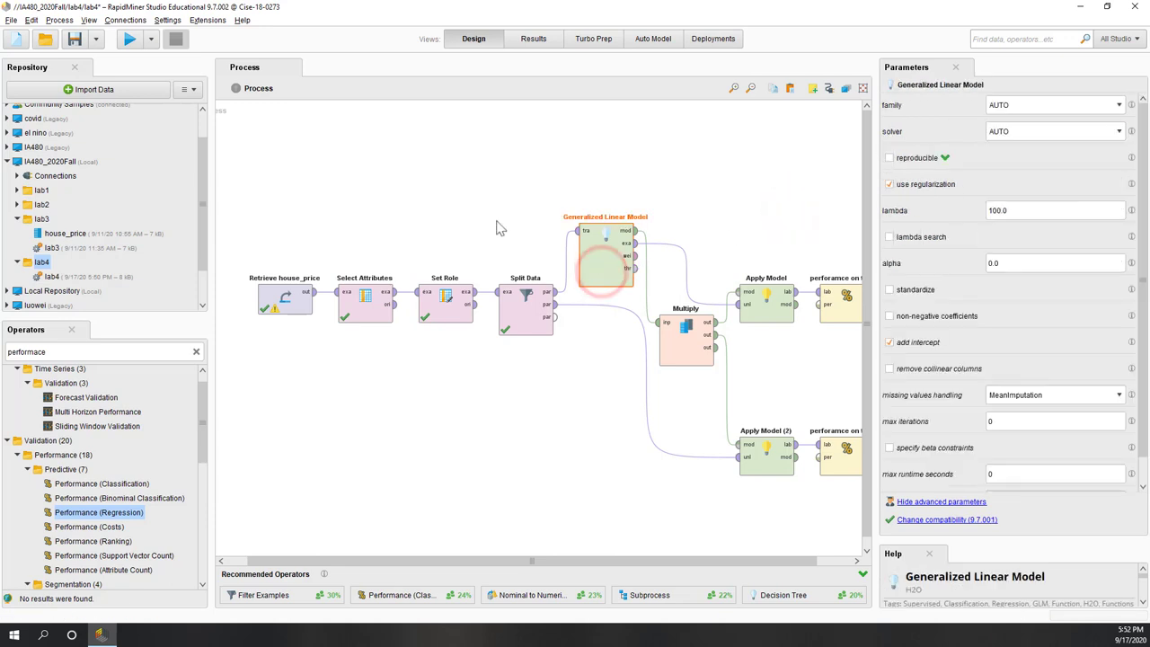
left_click(130, 42)
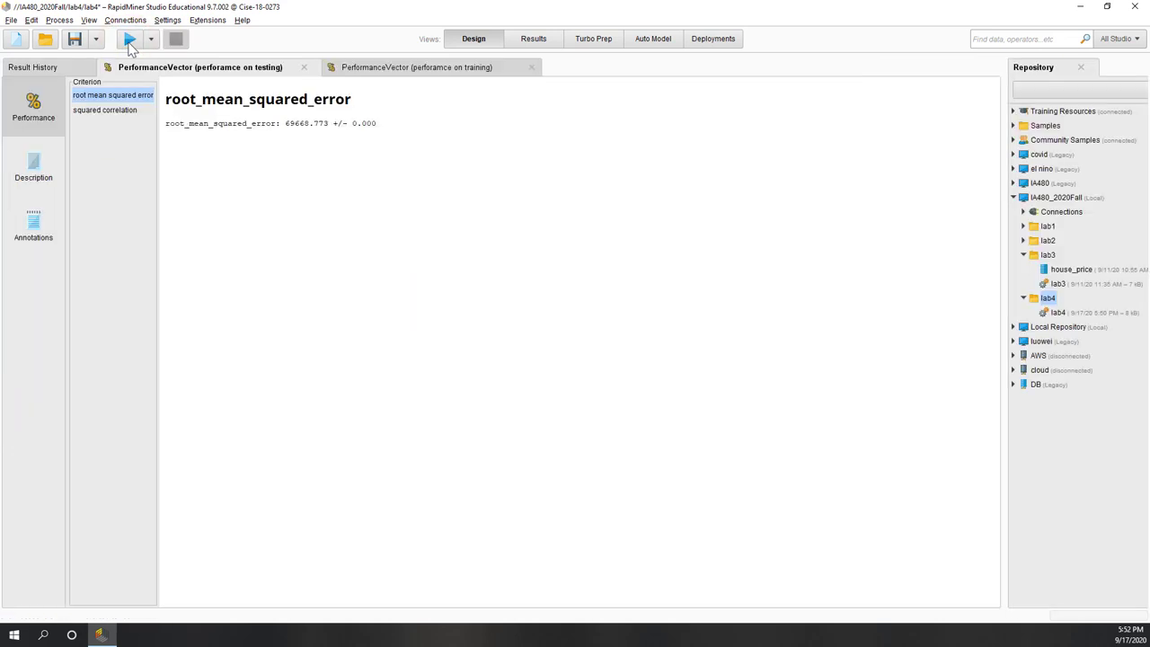
- Check the squared correlation of the testing performance and of the training performance
left_click(106, 110)
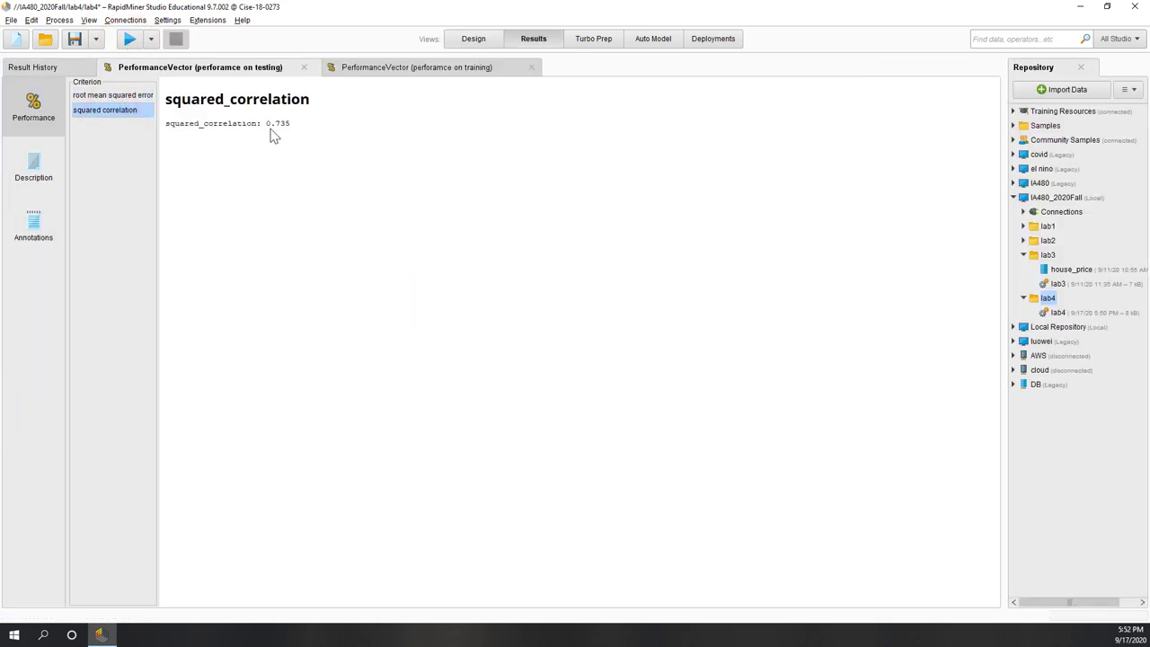
left_click(343, 69)
left_click(128, 111)
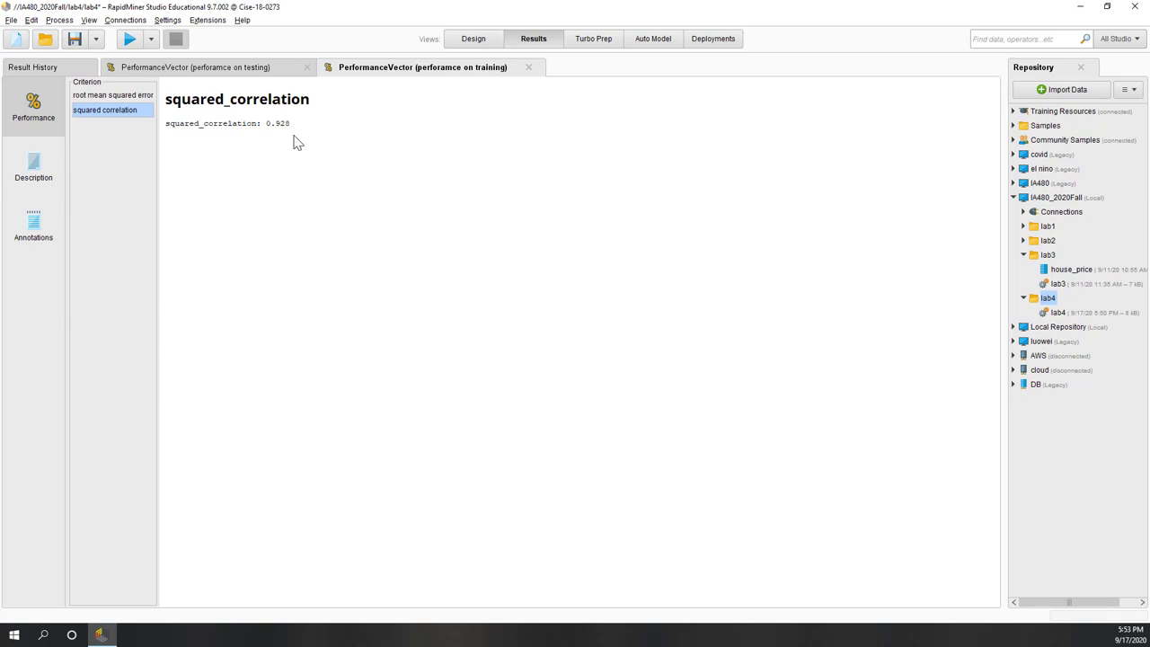
- Return to the process design and set Generalized Linear Model's lambda to 100000
left_click(463, 40)
double_click(1032, 211)
type("1")
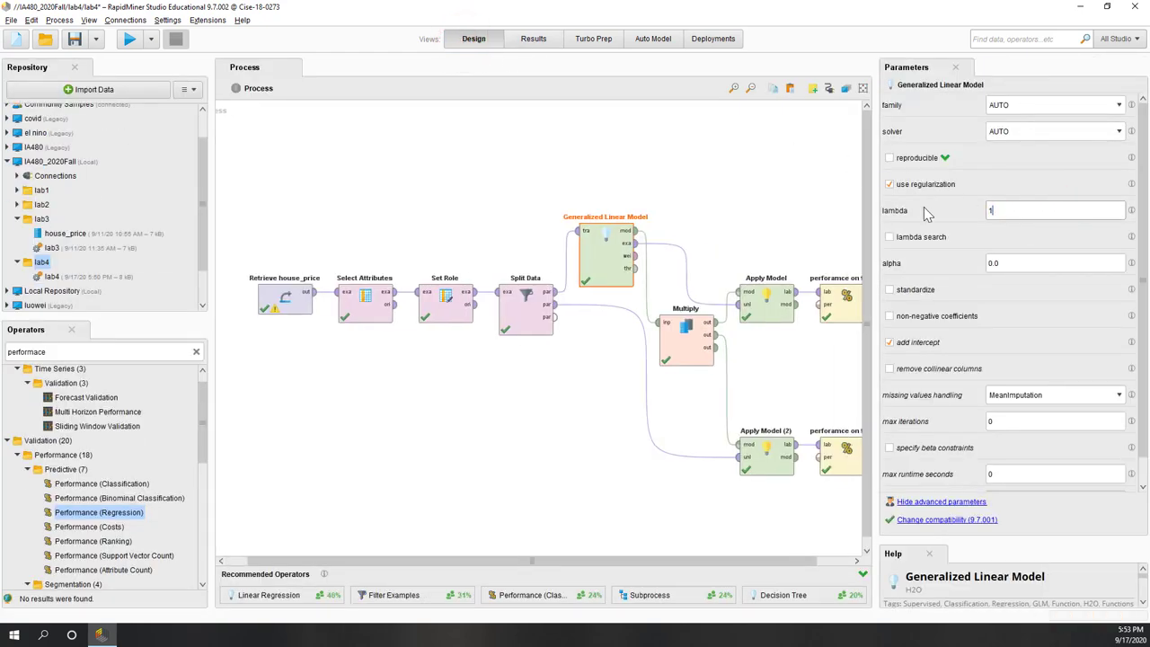
type("00000")
left_click(506, 180)
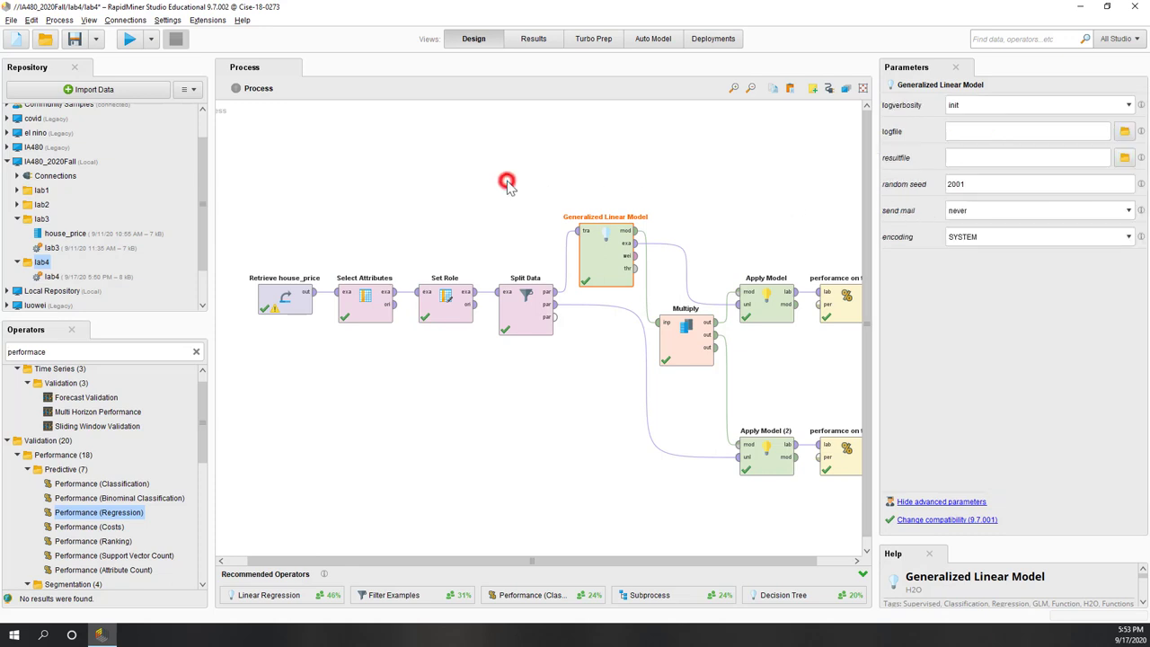
left_click(604, 272)
left_click(350, 177)
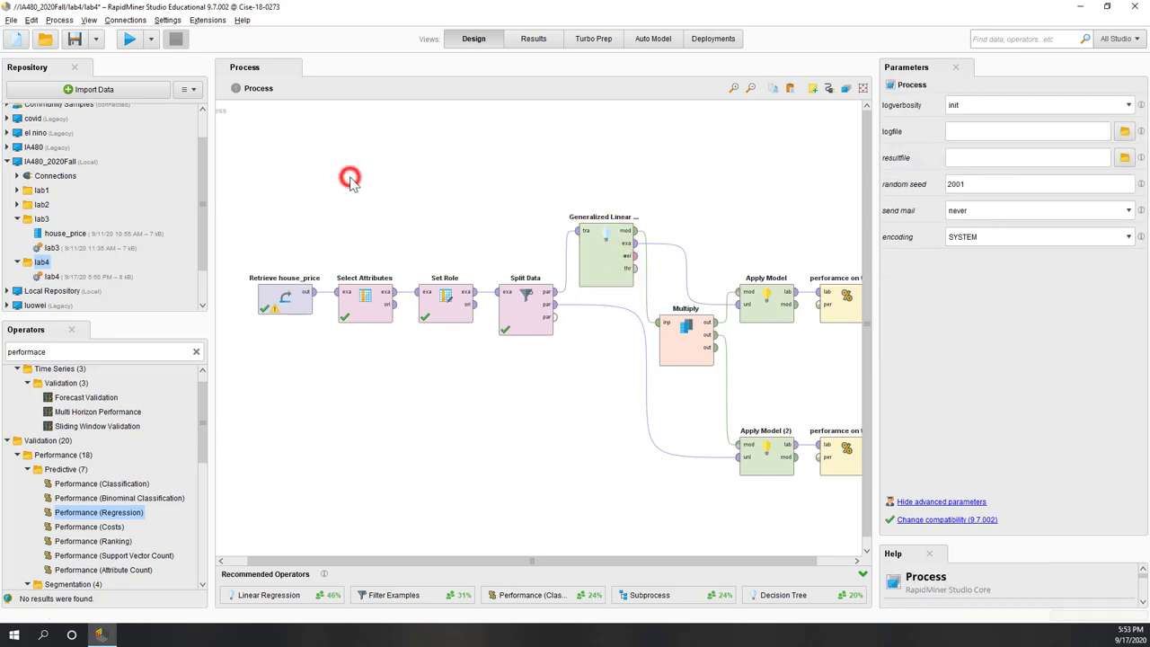
- Rerun the process with the 100000 lambda and compare squared correlation on testing and training
left_click(131, 43)
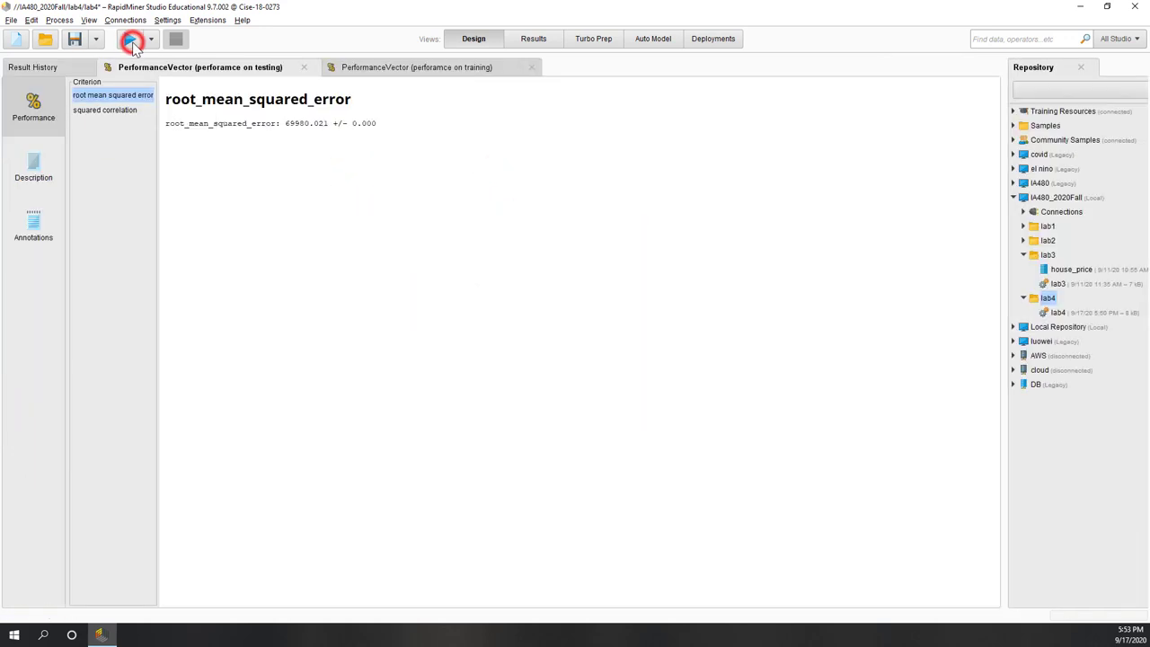
left_click(103, 110)
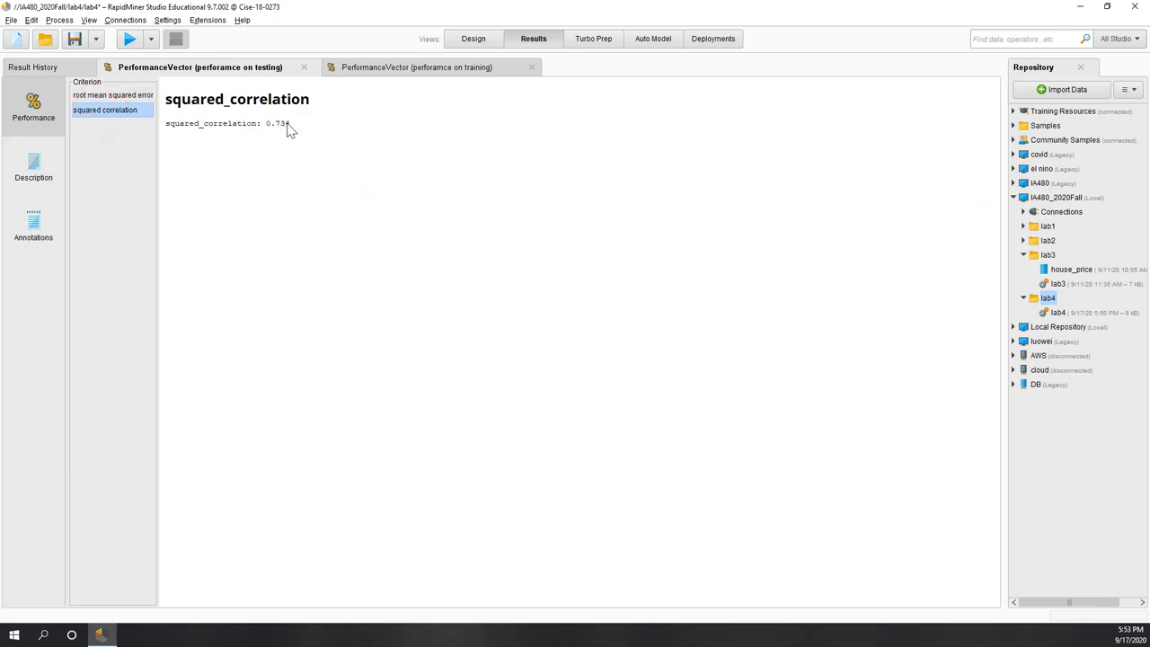
left_click(370, 67)
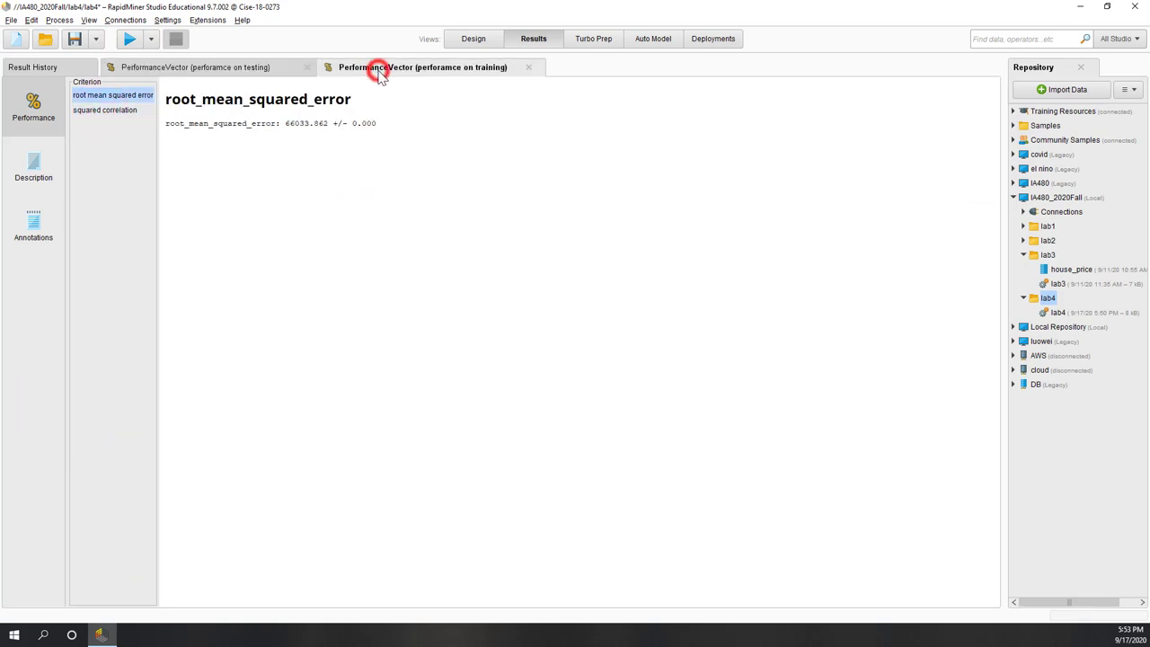
left_click(133, 109)
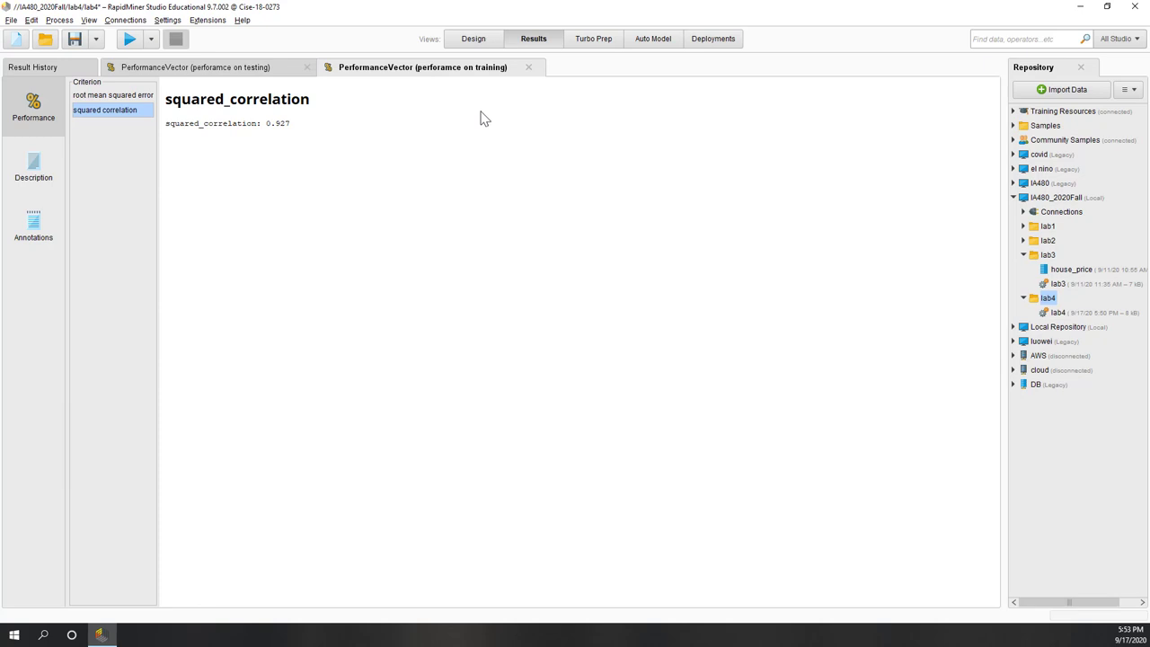
- Read the description of Generalized Linear Model's lambda search option, then review the process flow and the model's lambda setting
left_click(474, 39)
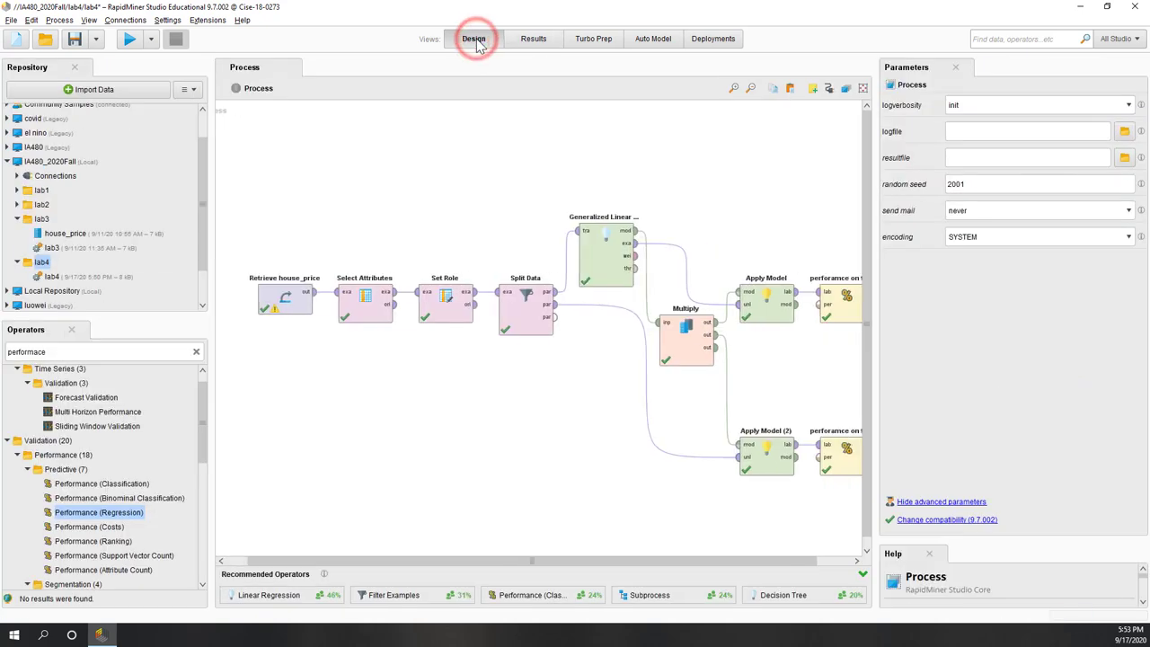
left_click(610, 277)
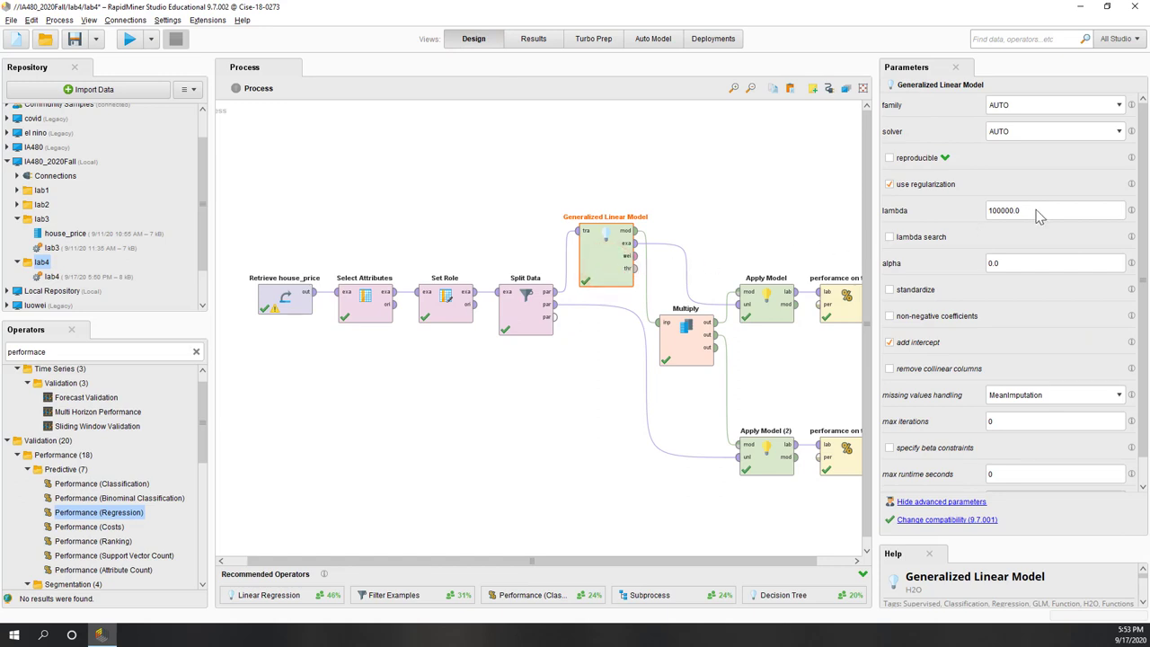
mouse_move(1135, 239)
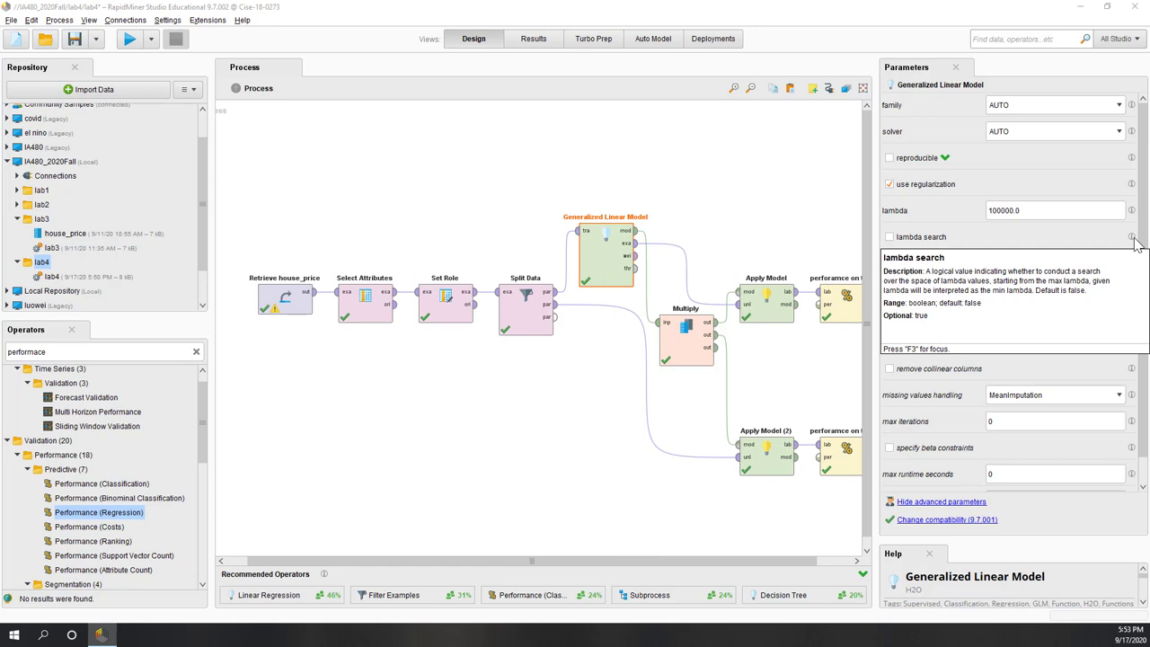
left_click(714, 188)
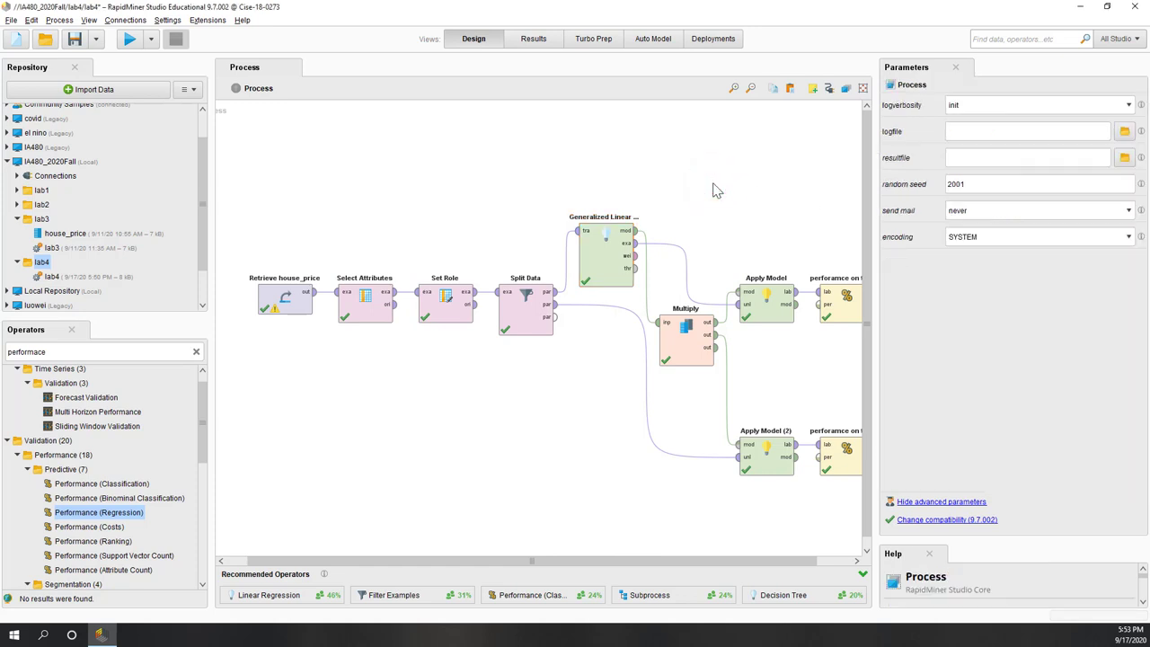
left_click_drag(739, 560, 791, 561)
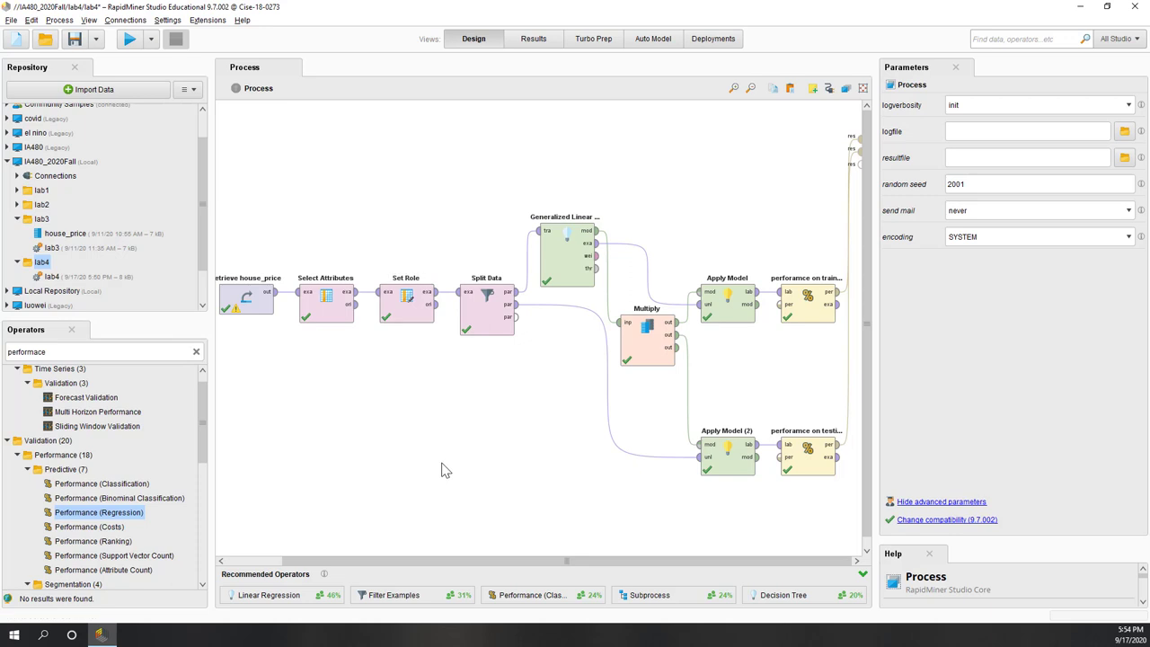
left_click(580, 279)
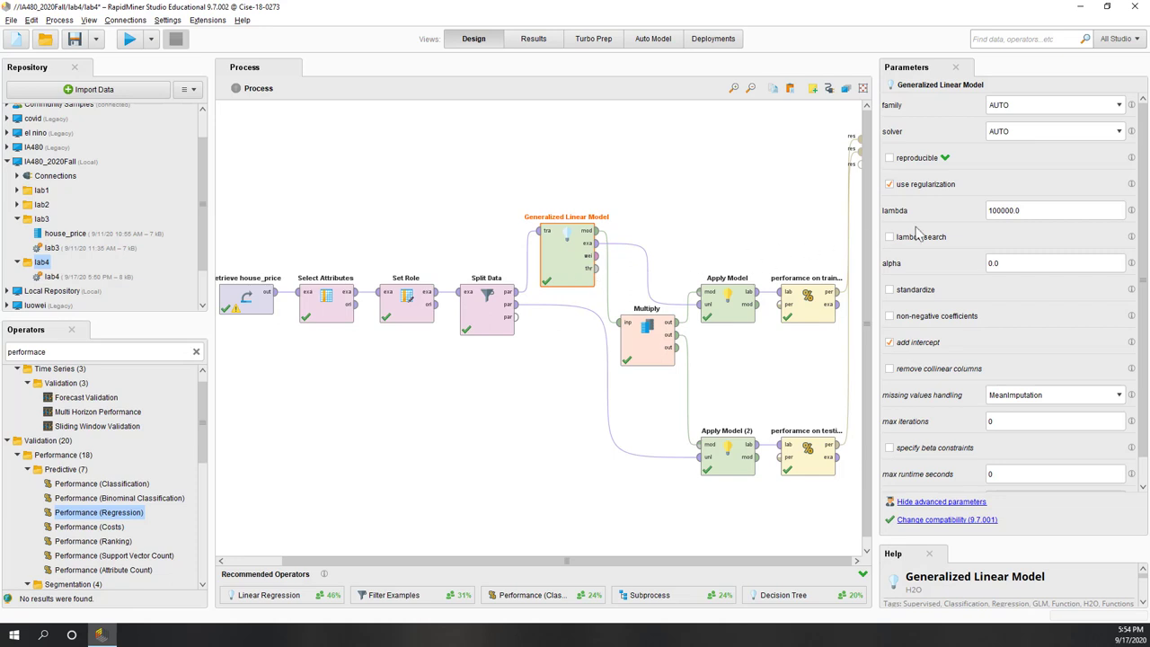
left_click(1042, 209)
left_click_drag(1042, 210, 987, 210)
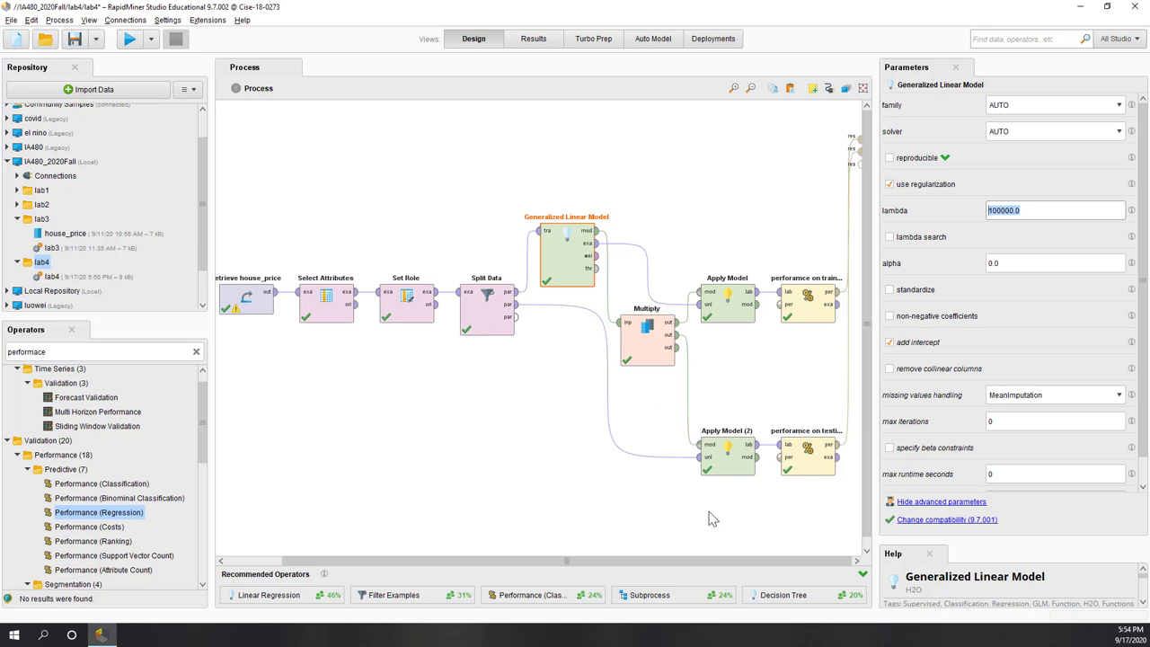
left_click(540, 476)
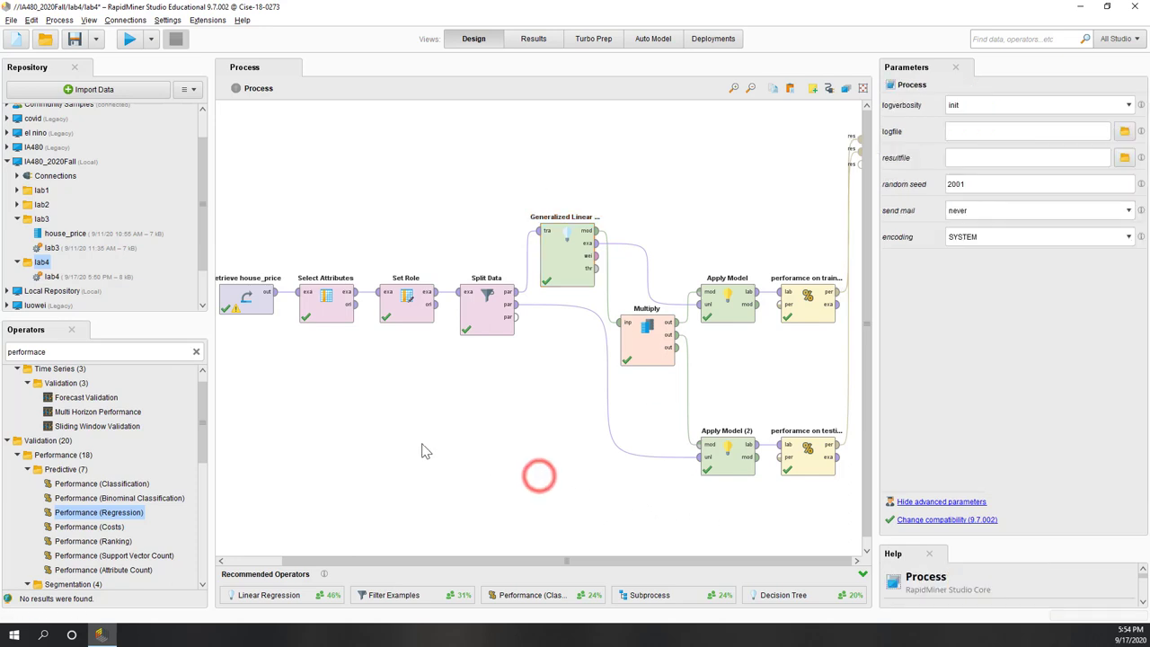
- Search the operators for loop and add an unconnected Loop Parameters operator in the empty area below Split Data
double_click(103, 352)
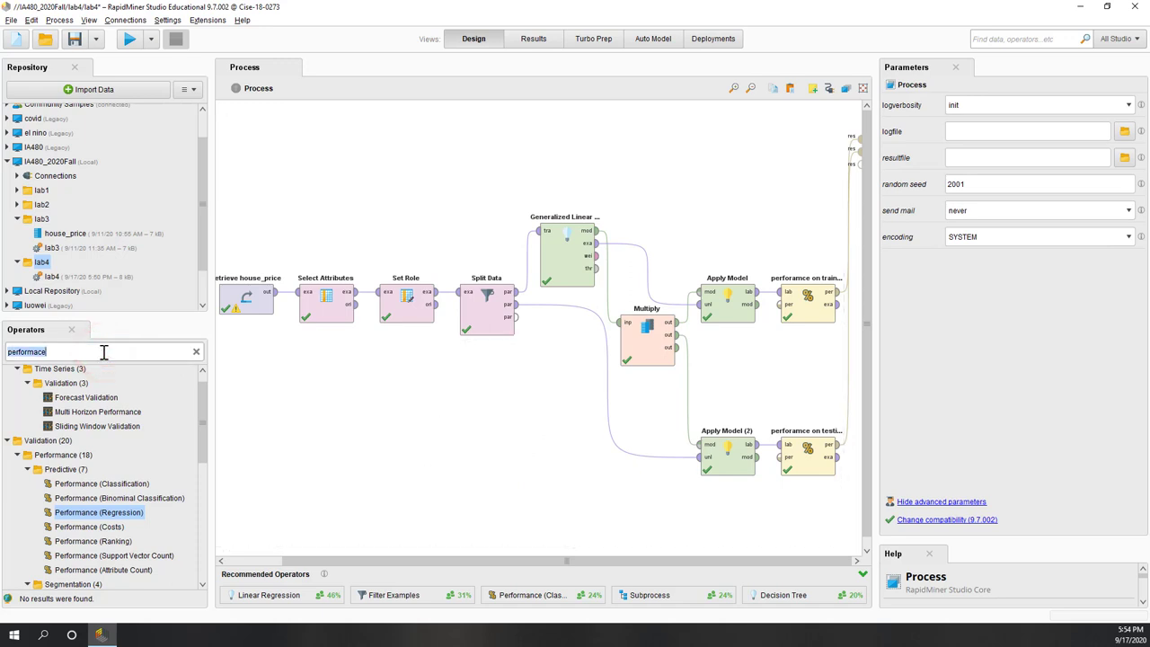
type("loop")
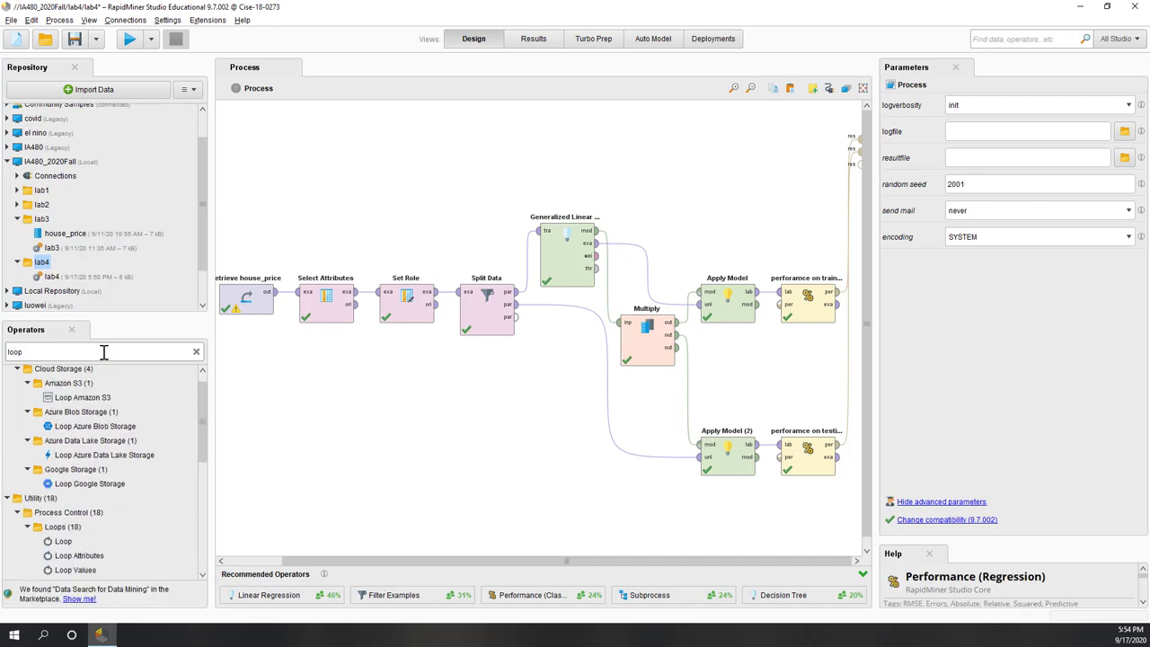
left_click_drag(202, 442, 198, 497)
left_click_drag(69, 390, 74, 393)
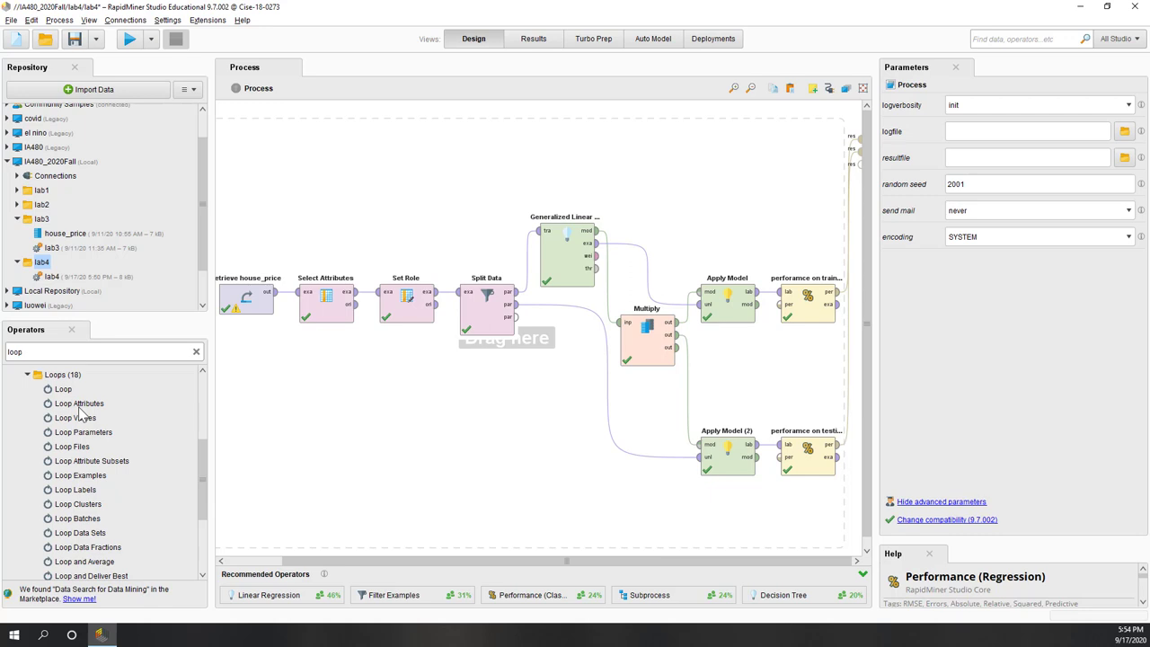
left_click_drag(80, 415, 103, 440)
left_click_drag(103, 440, 549, 465)
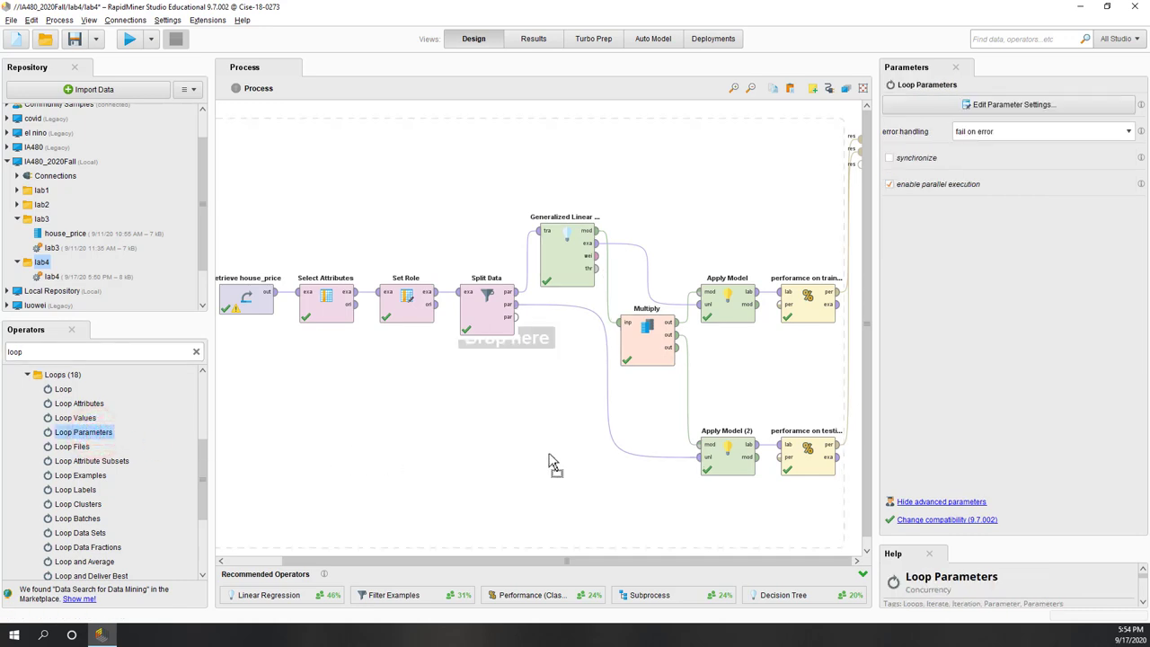
left_click(406, 454)
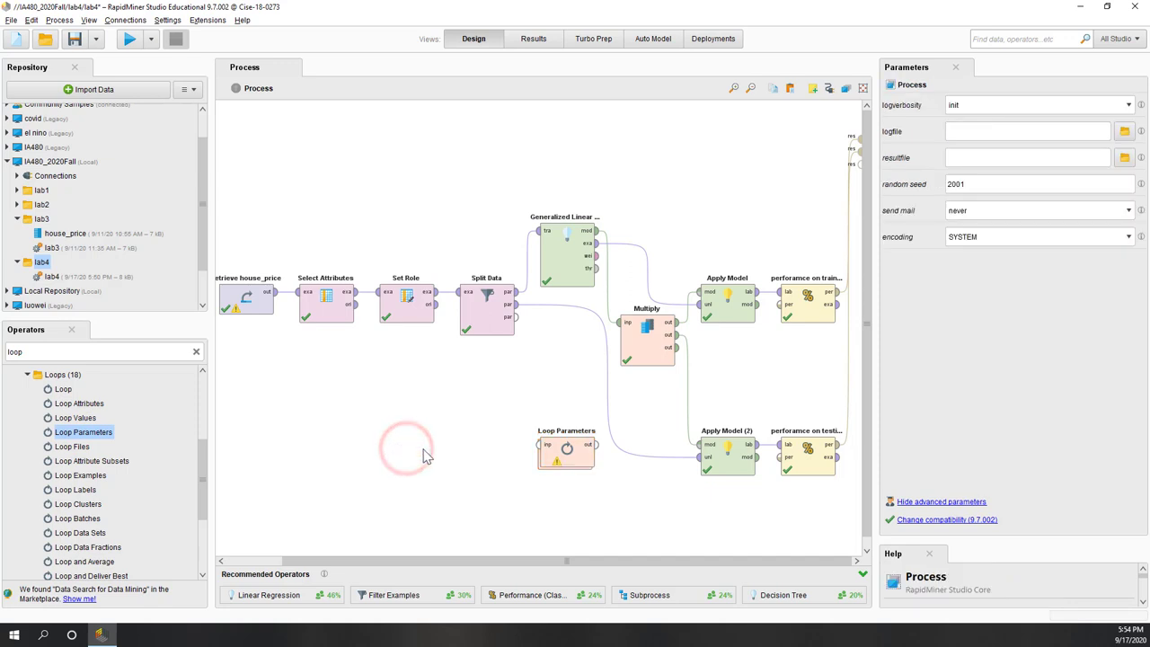
left_click_drag(563, 461, 523, 482)
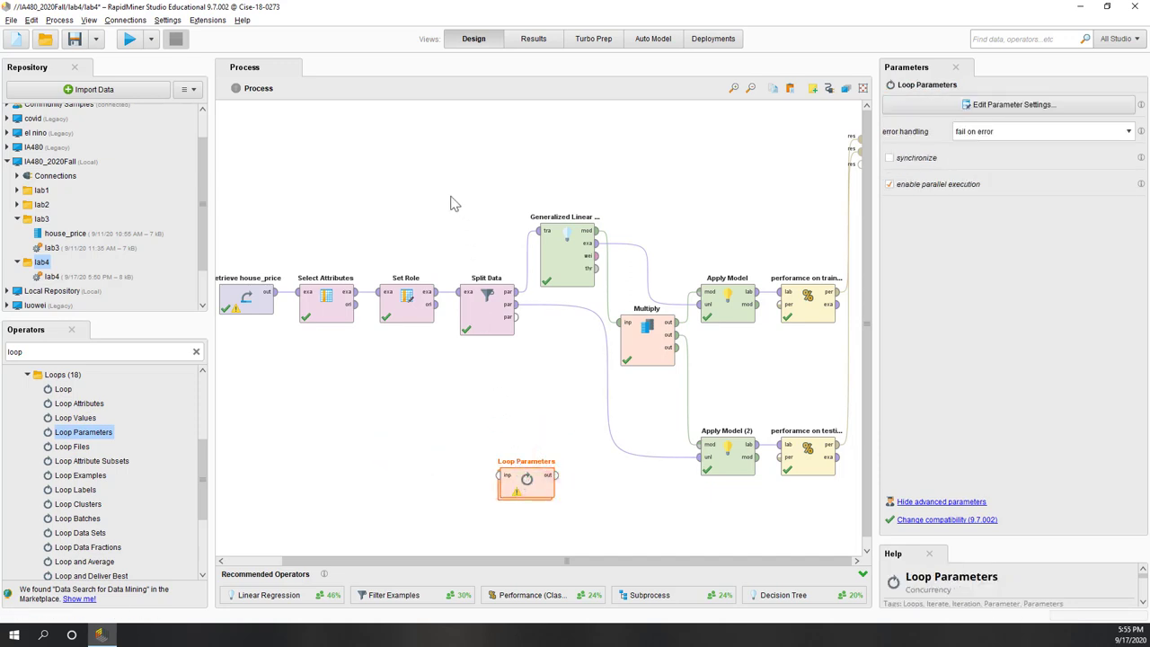
- Cut Split Data, Generalized Linear Model, Multiply and both Apply Model and performance operators, and move Loop Parameters into line beside Set Role
left_click_drag(439, 149, 858, 488)
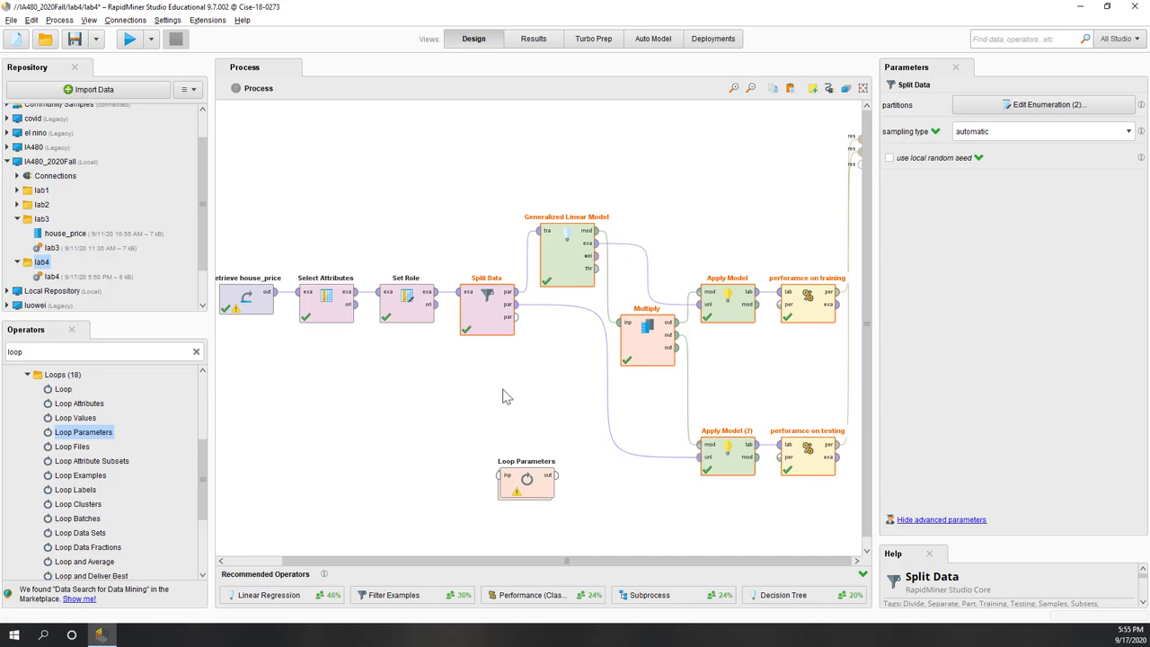
left_click(32, 20)
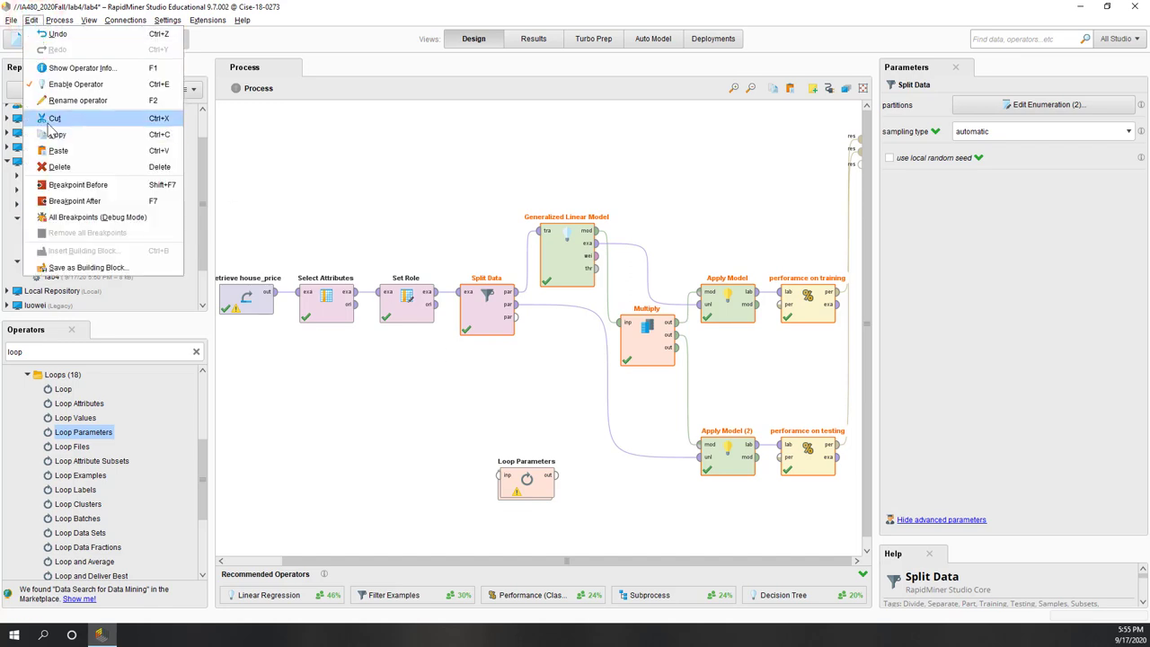
left_click(163, 123)
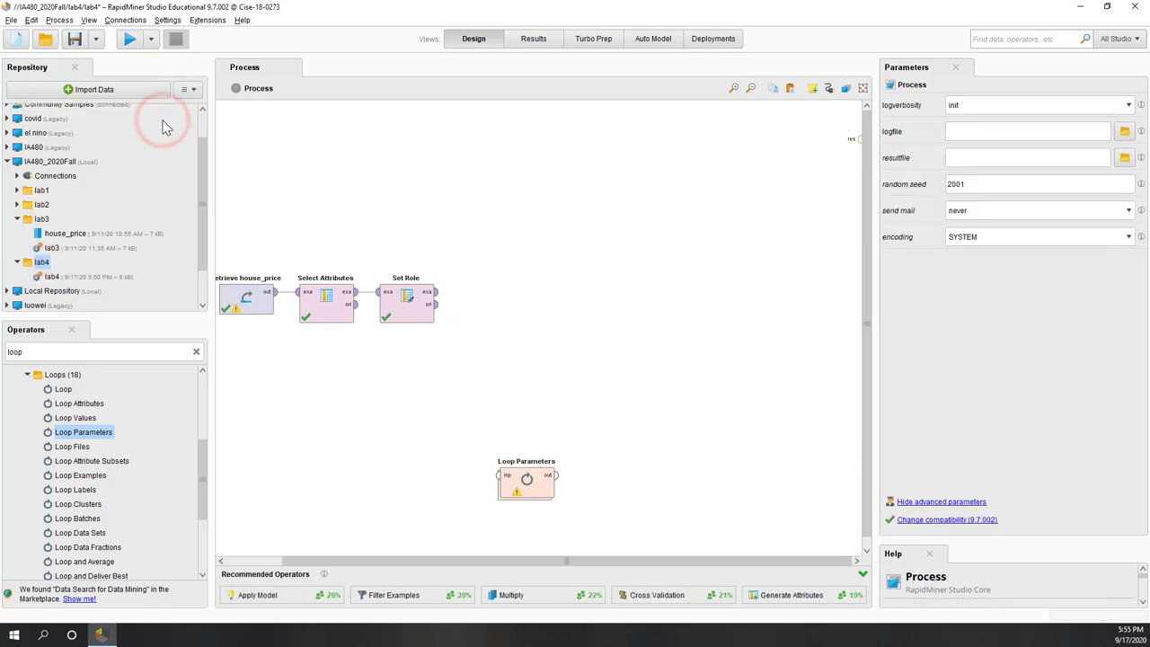
left_click_drag(552, 499, 565, 315)
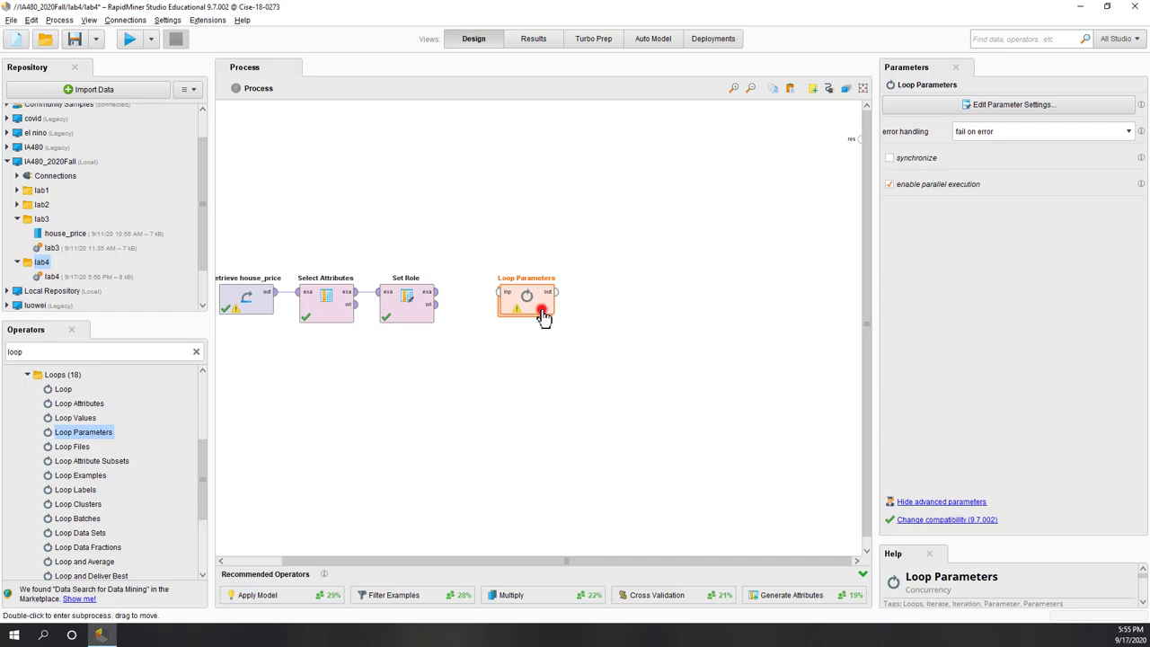
- Open the Loop Parameters subprocess, paste the cut operators into it and shift the whole block closer to the subprocess input
double_click(544, 316)
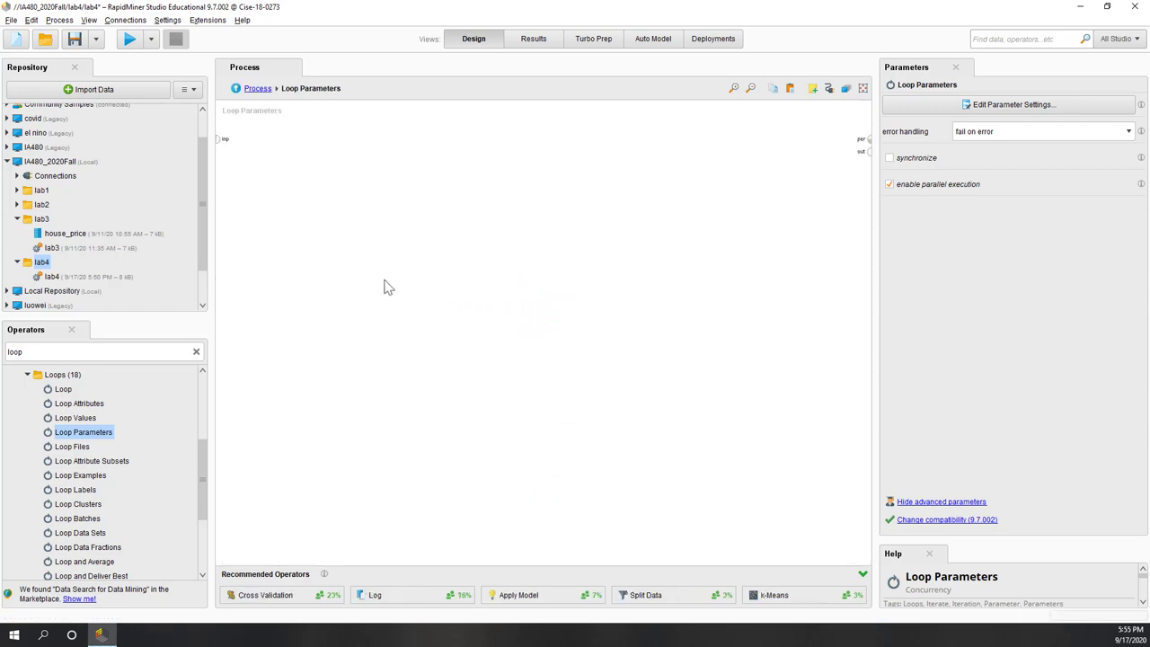
left_click(609, 327)
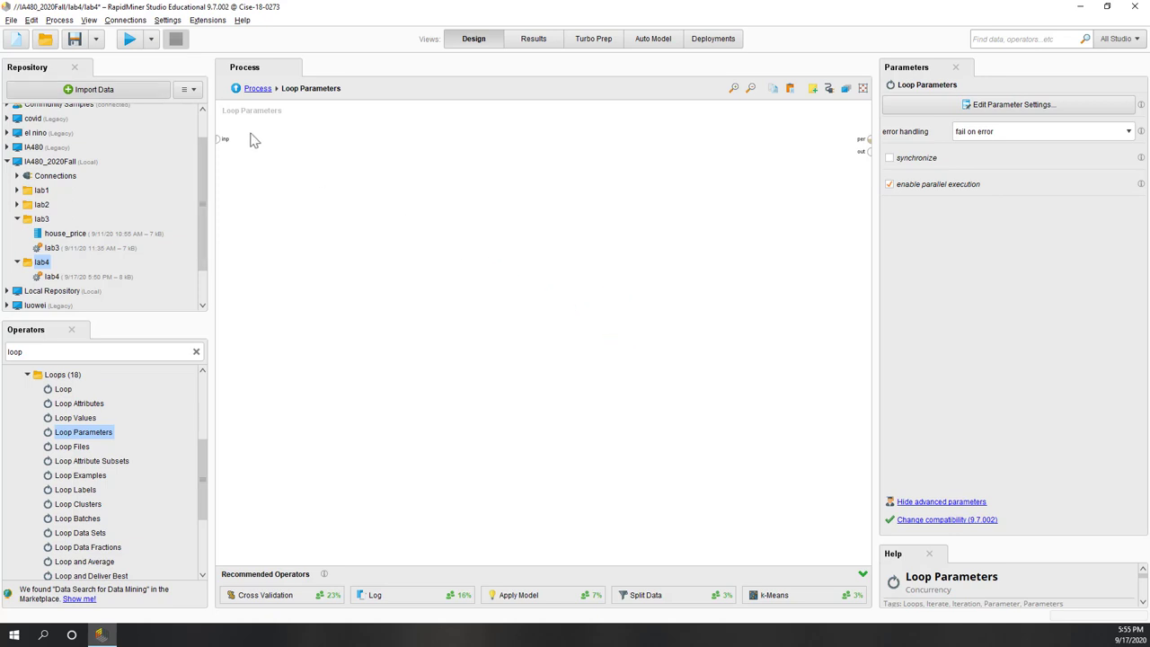
left_click(32, 21)
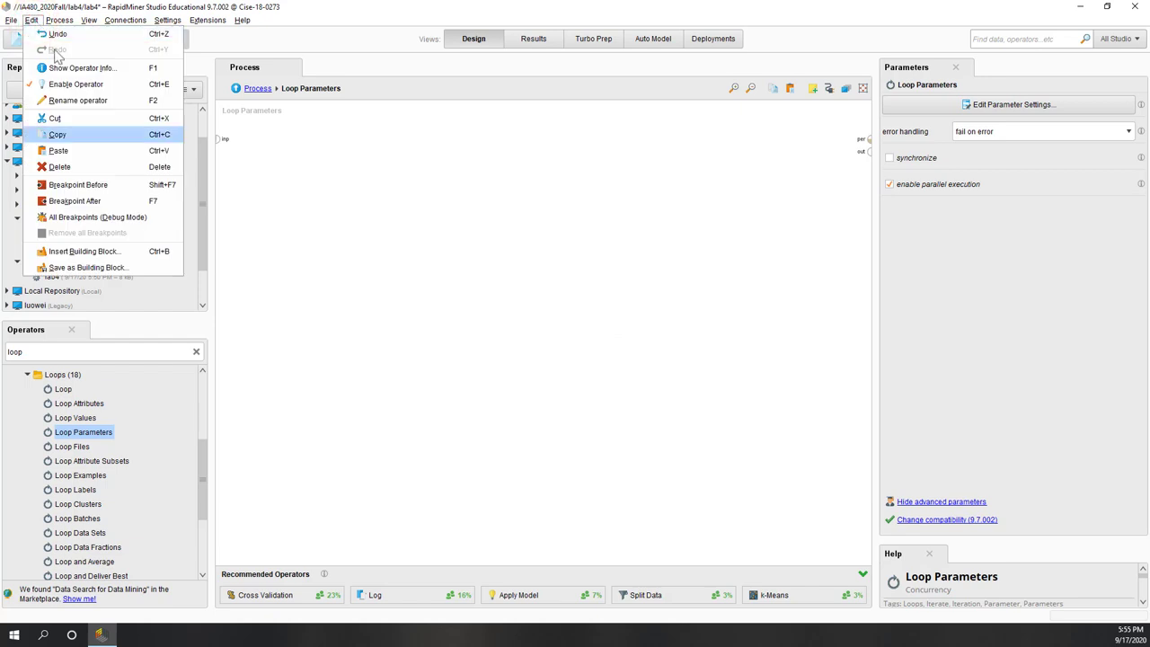
left_click(124, 151)
left_click(552, 406)
left_click_drag(532, 400, 398, 293)
left_click(401, 427)
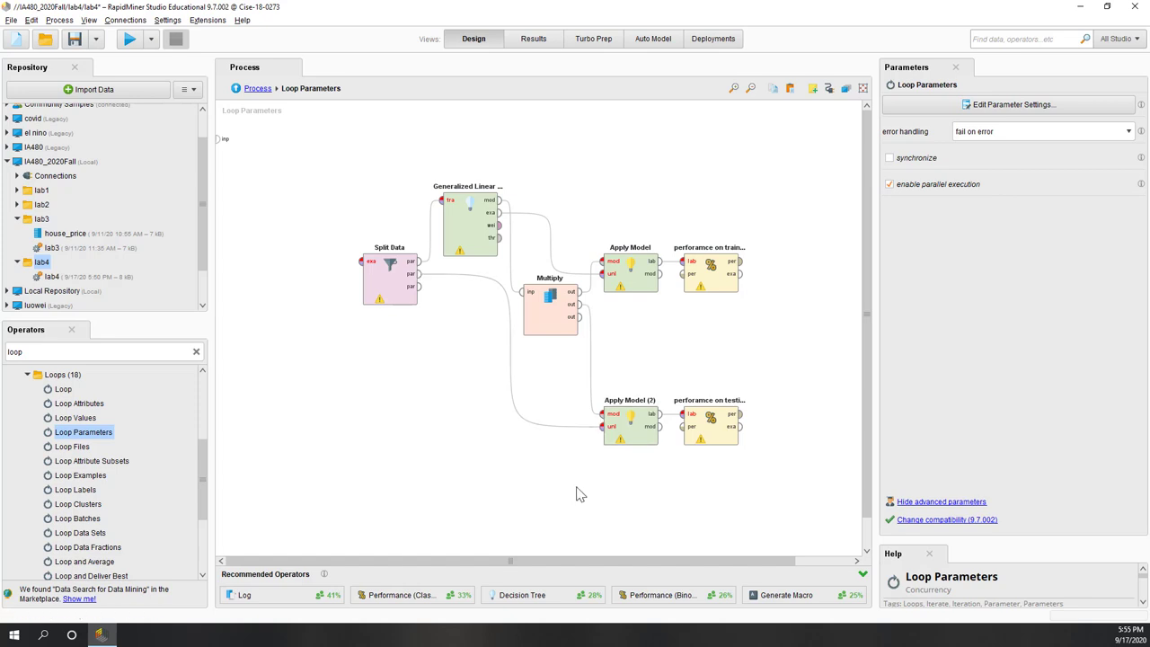
- Connect the Loop Parameters subprocess's first input to the example set input of Split Data
left_click(218, 140)
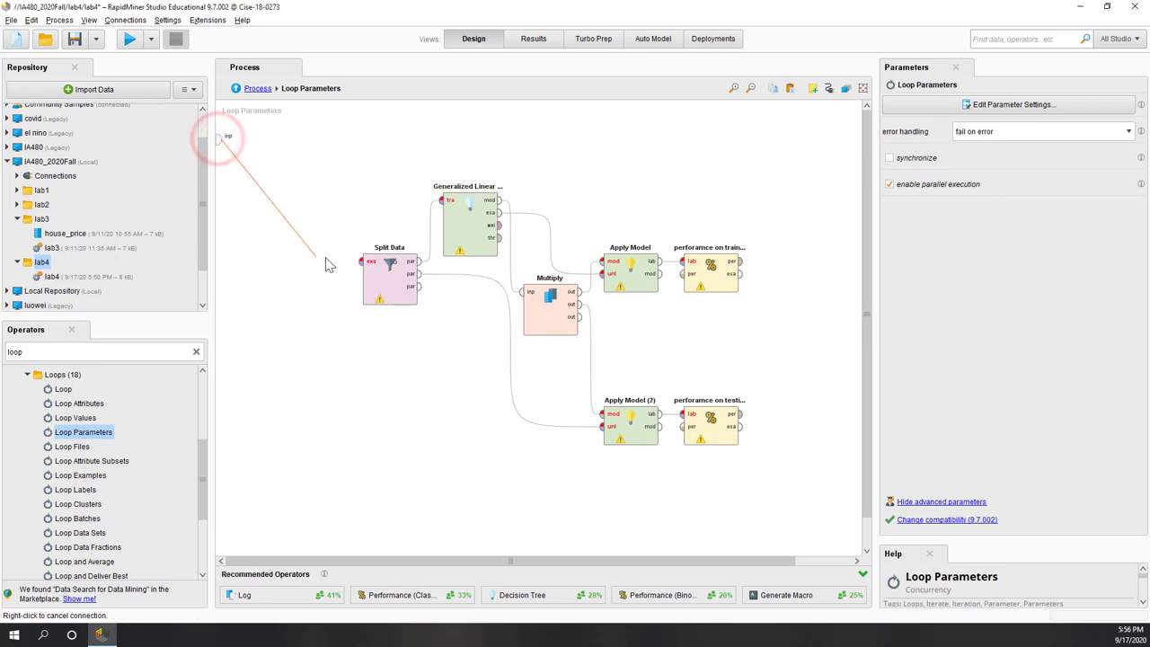
left_click(362, 261)
left_click(372, 381)
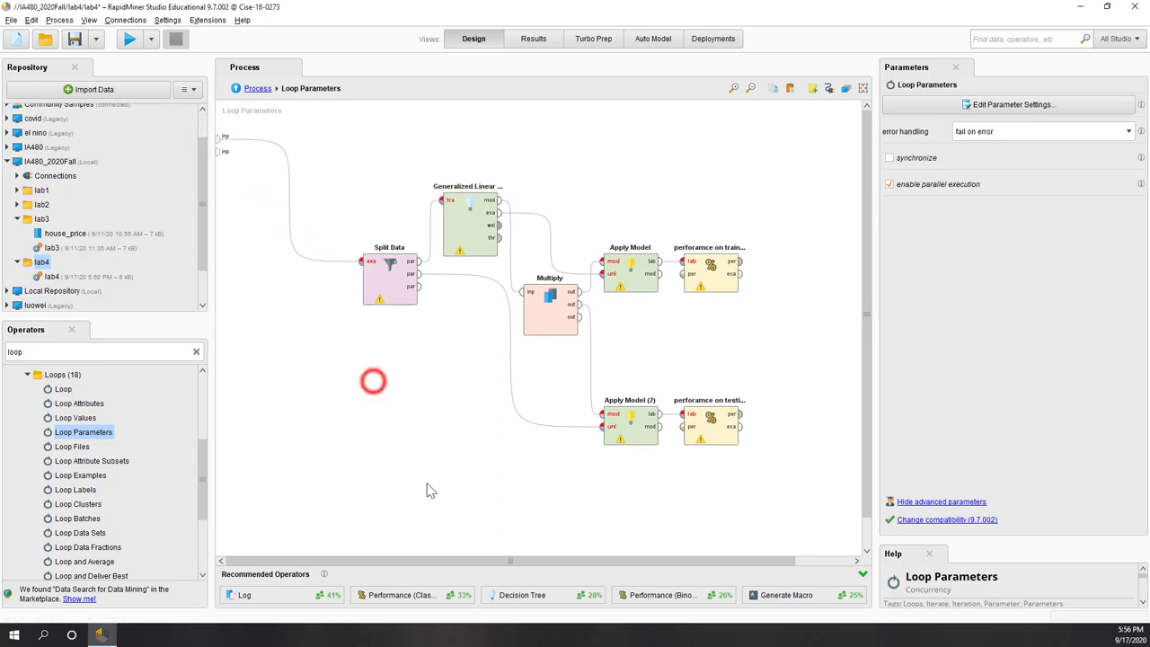
- Connect the training performance result to the subprocess's performance output and the testing performance result to its next output
left_click_drag(467, 561, 525, 562)
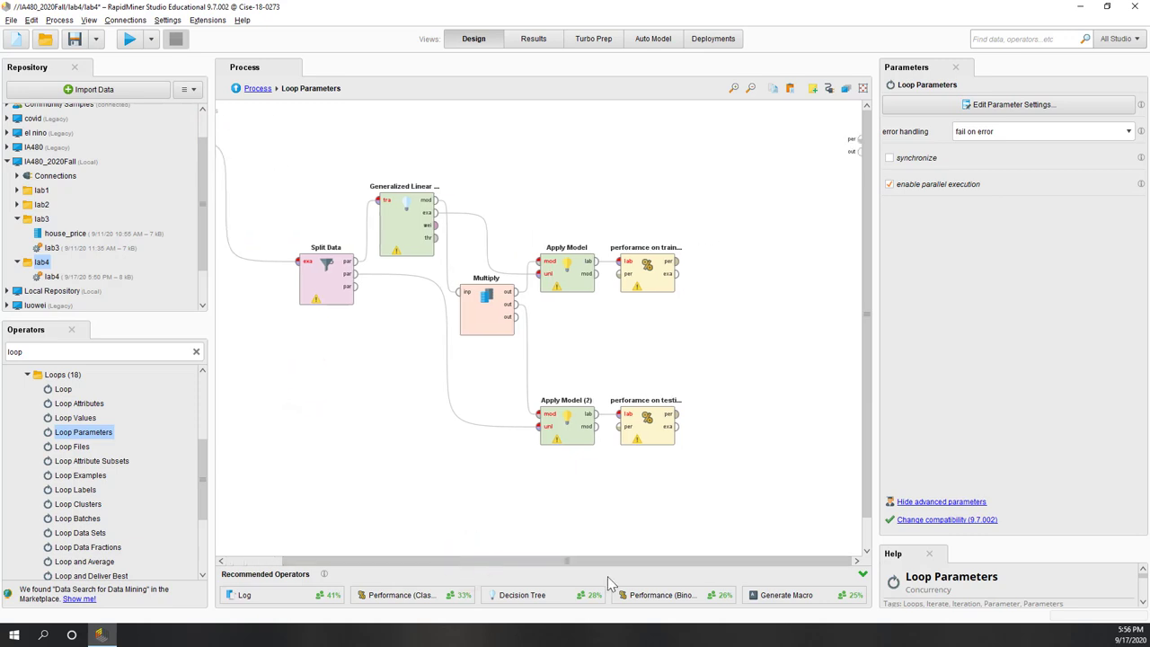
left_click(676, 261)
left_click(853, 139)
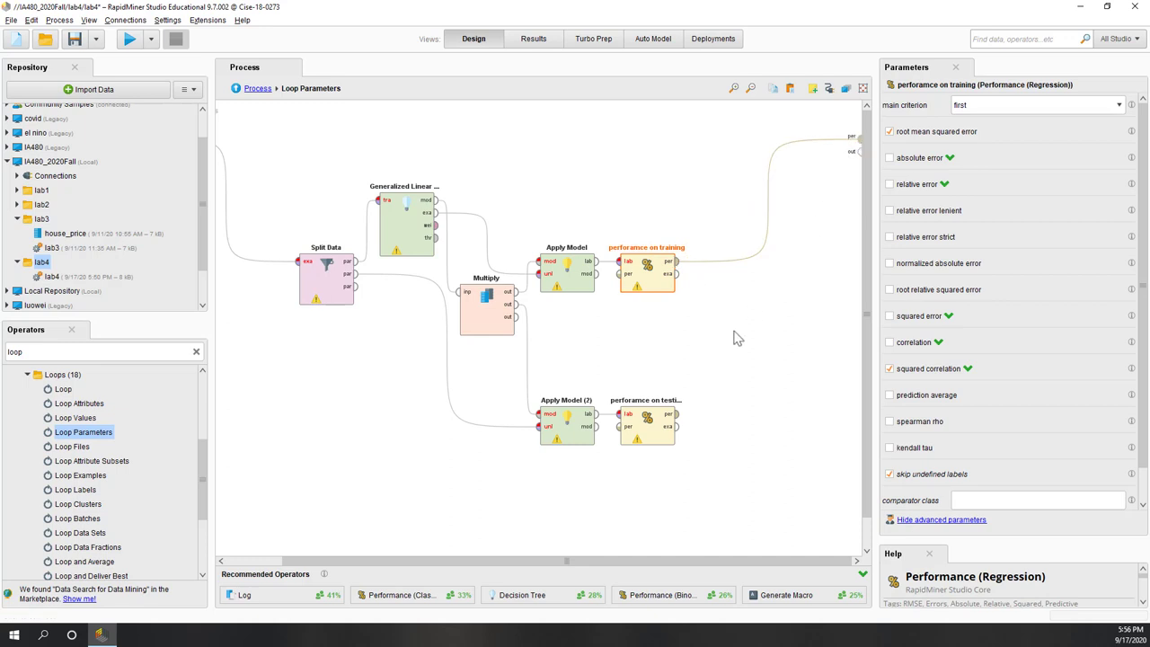
left_click(679, 414)
left_click(853, 151)
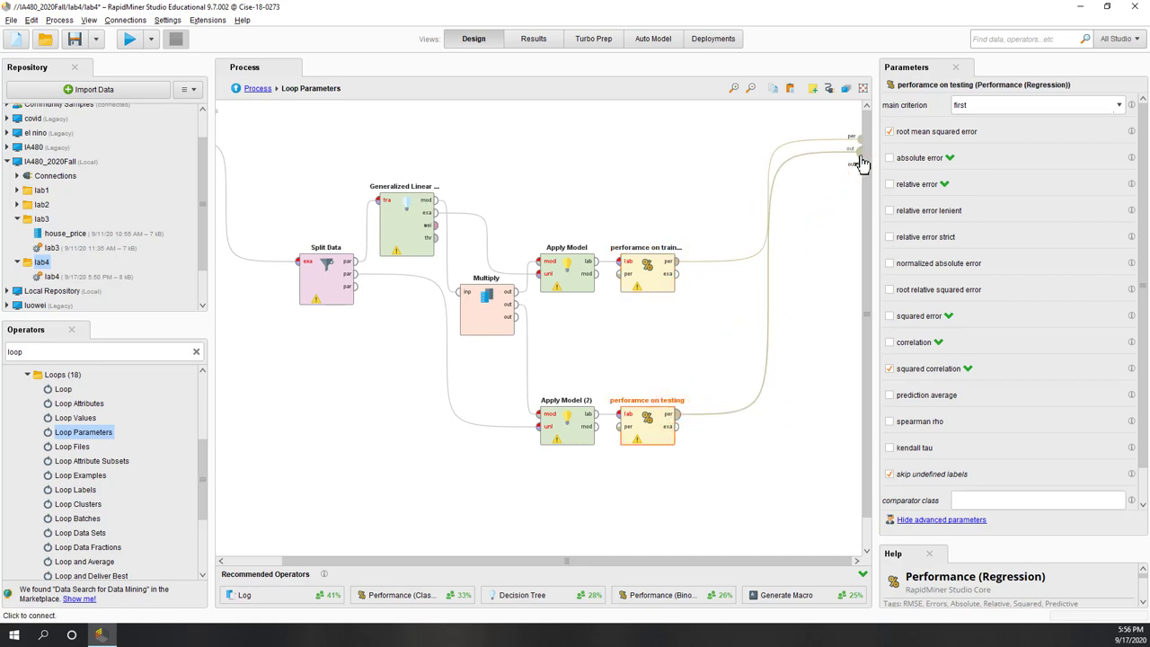
left_click(371, 462)
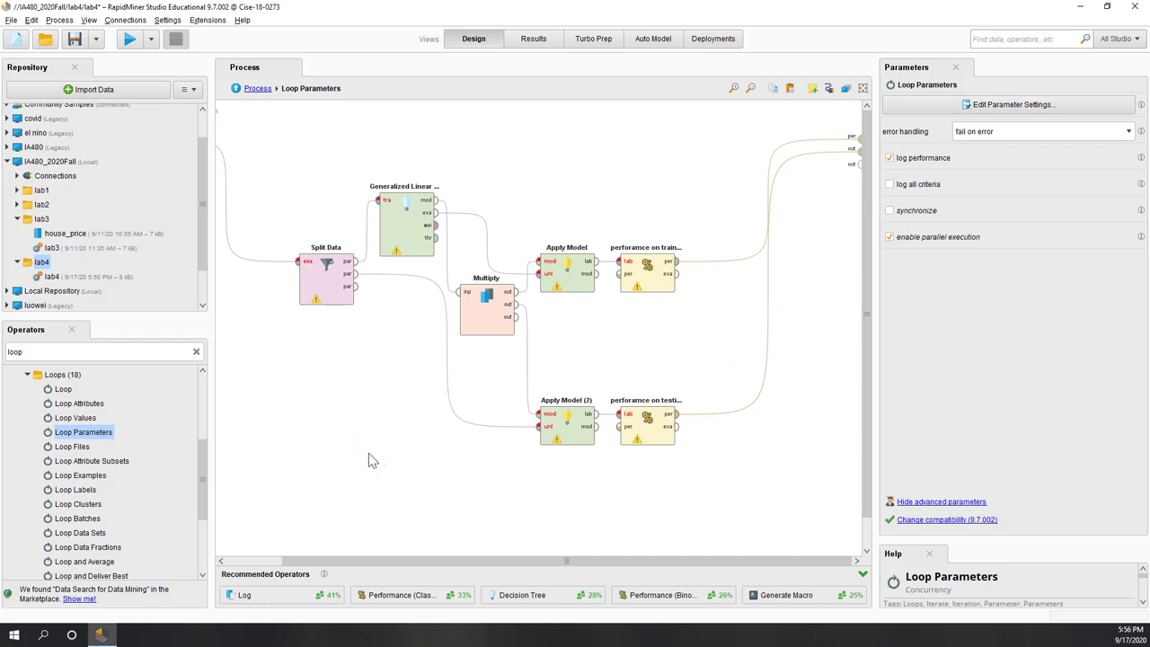
- In the main process, connect Set Role's example output to Loop Parameters and the loop's first output to the process result
left_click(253, 91)
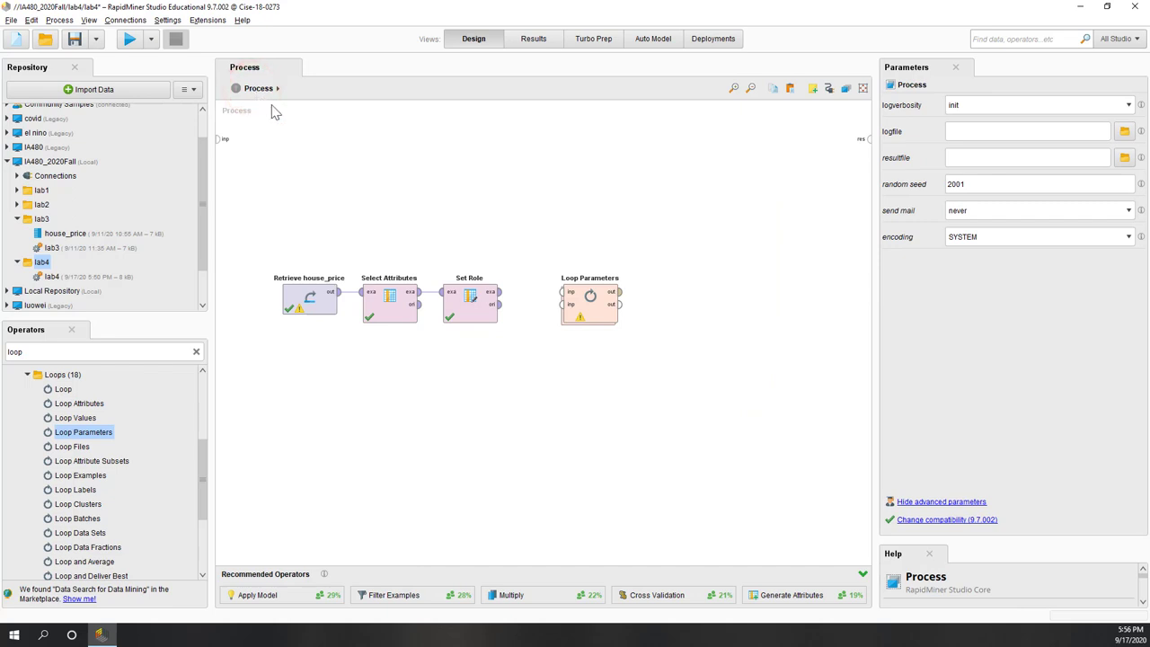
left_click(492, 293)
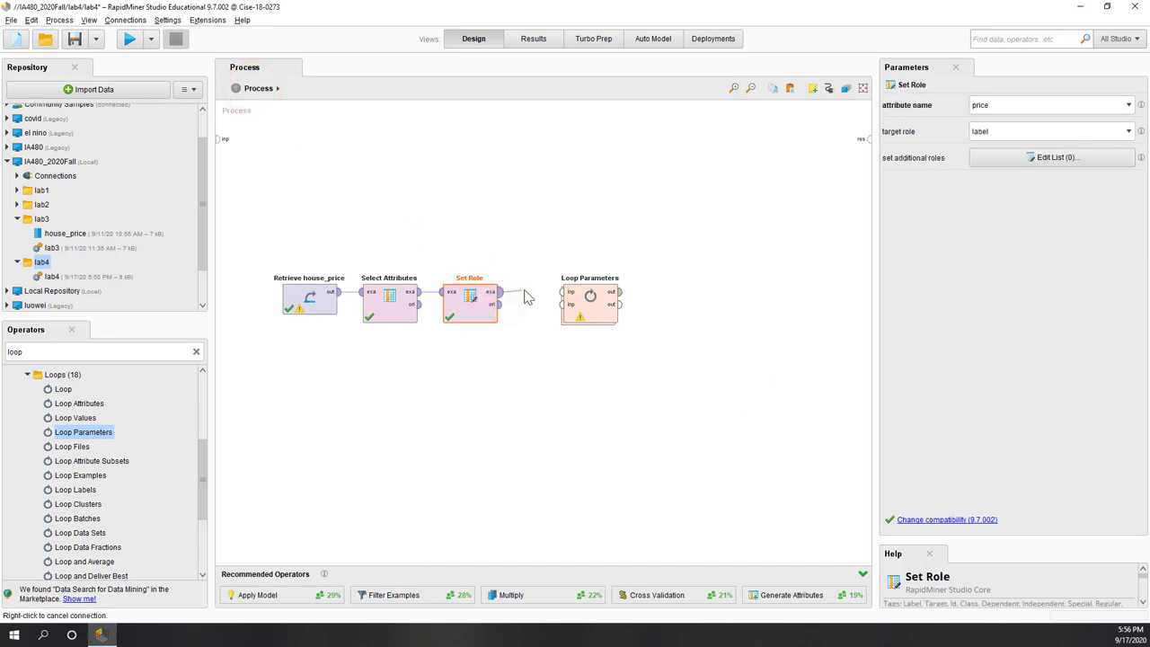
left_click(564, 293)
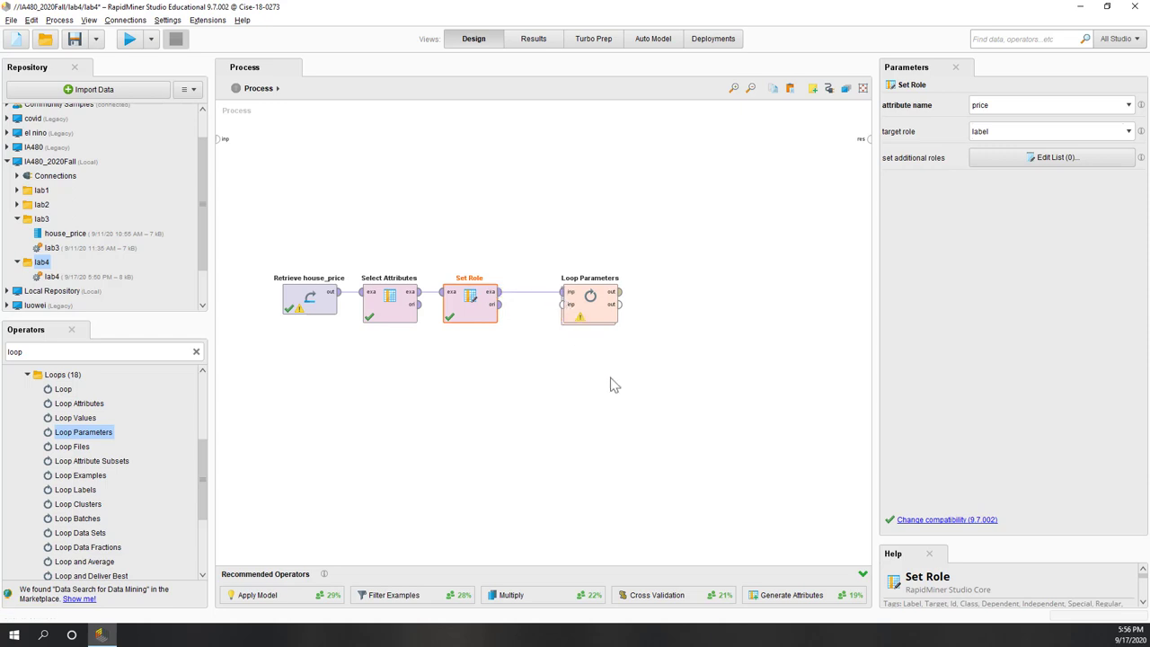
left_click(630, 412)
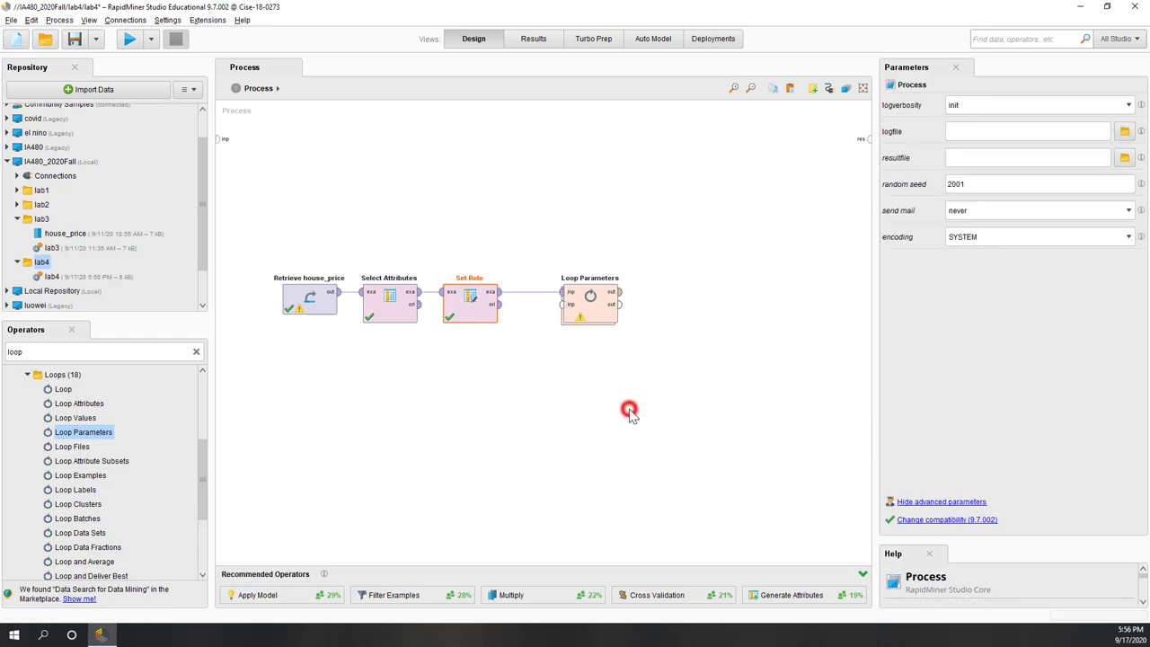
left_click(619, 292)
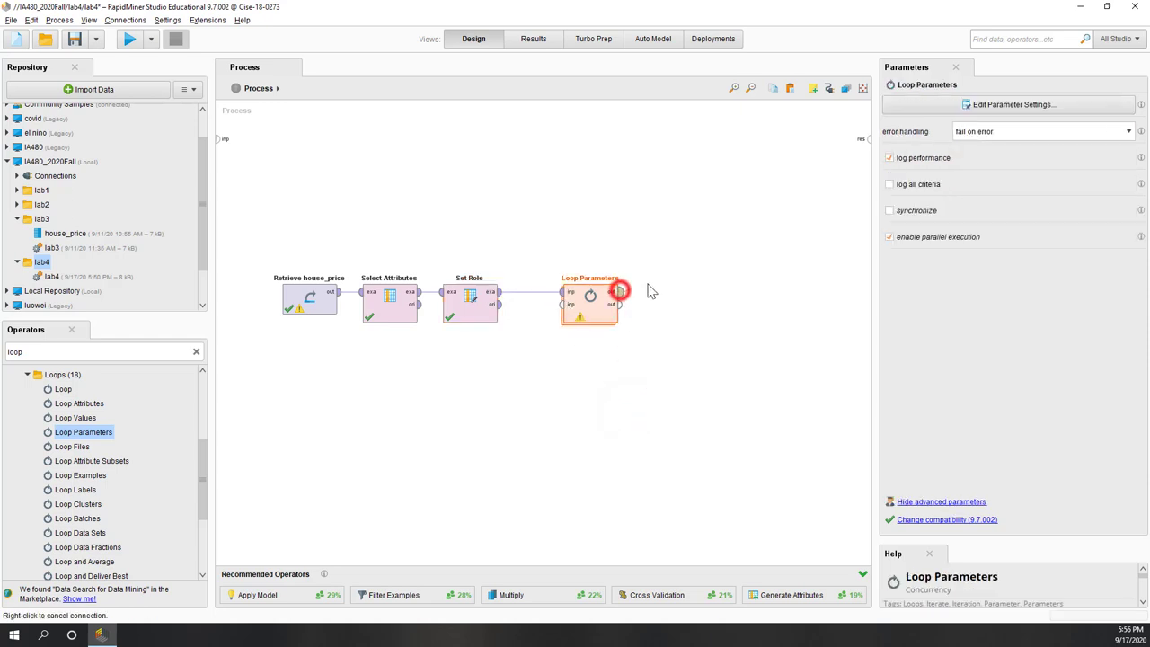
left_click(862, 140)
left_click(735, 365)
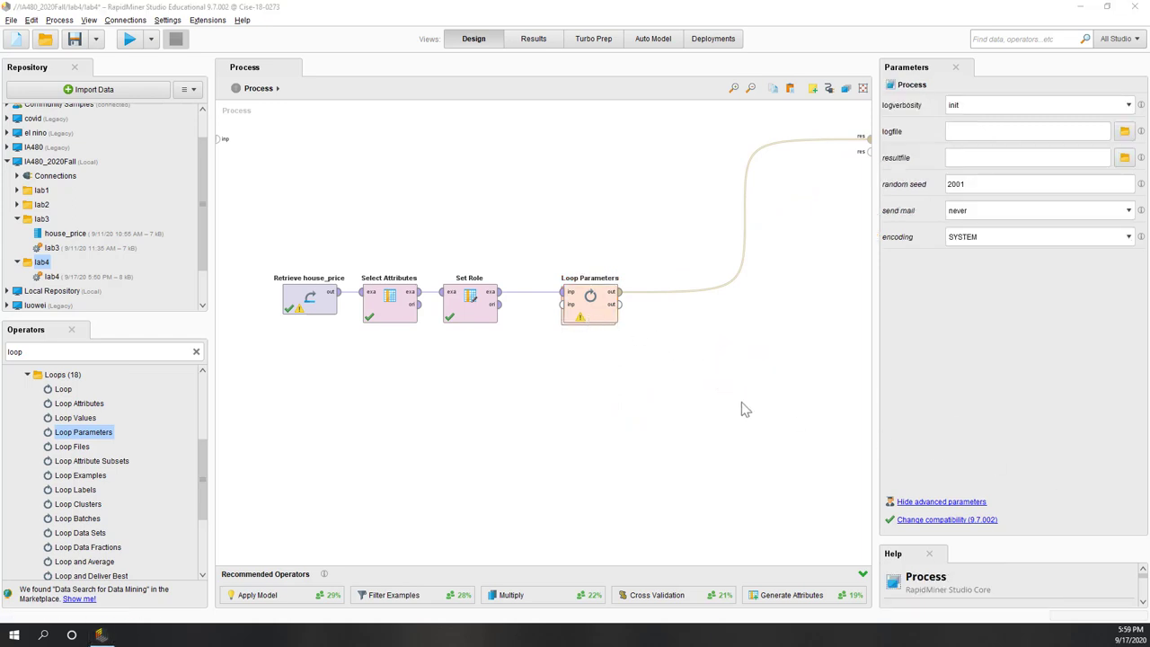
- Review the main flow, the operators inside Loop Parameters with the model's settings, and the problem flagged on the loop operator
left_click(542, 364)
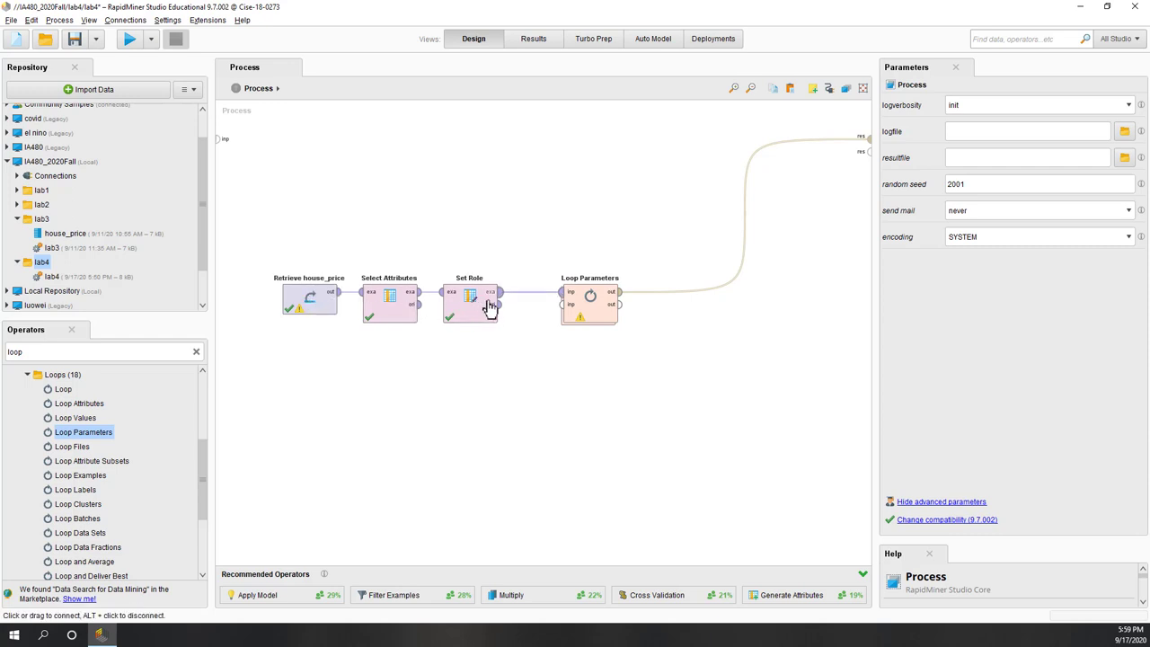
double_click(595, 316)
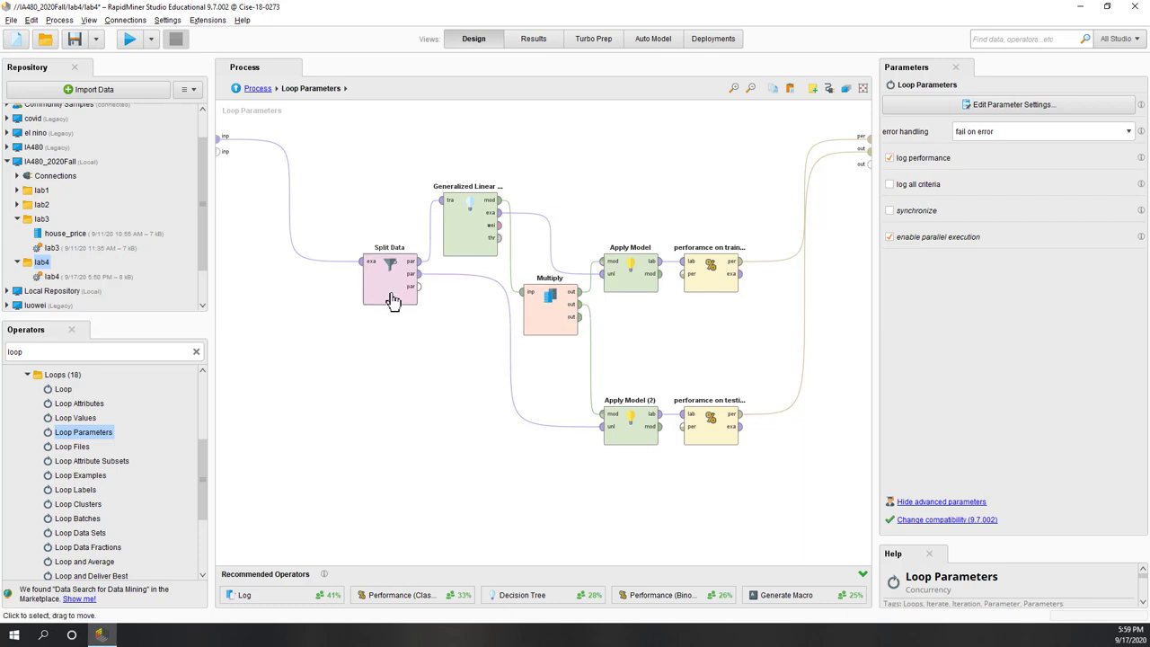
left_click(468, 241)
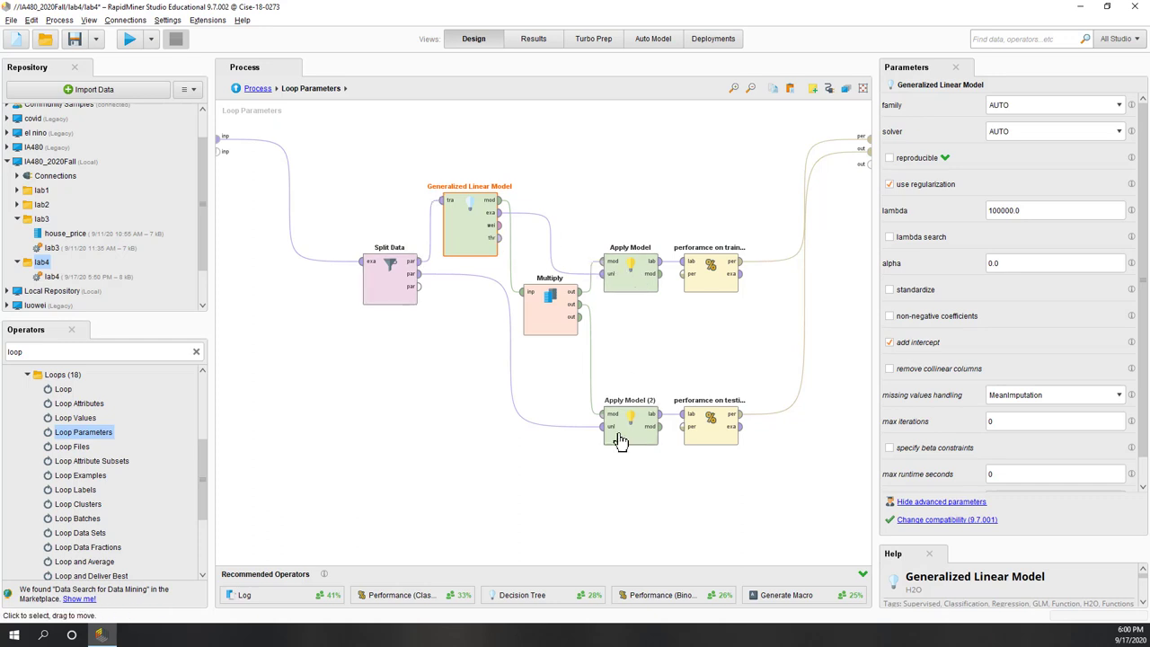
left_click(843, 329)
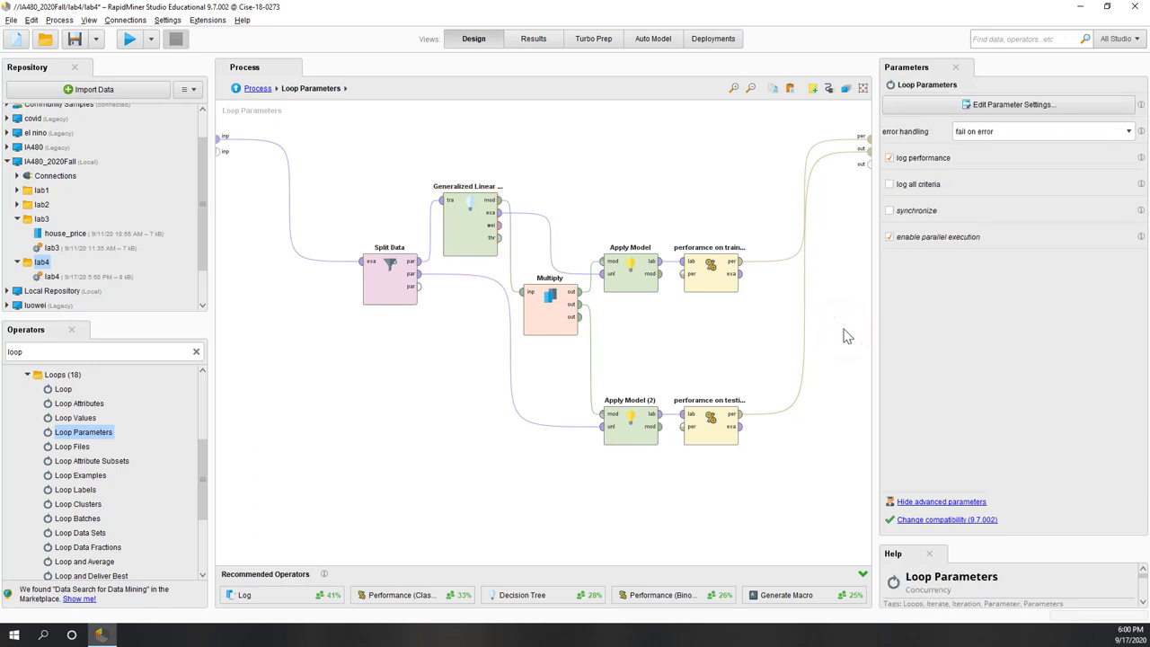
left_click(260, 90)
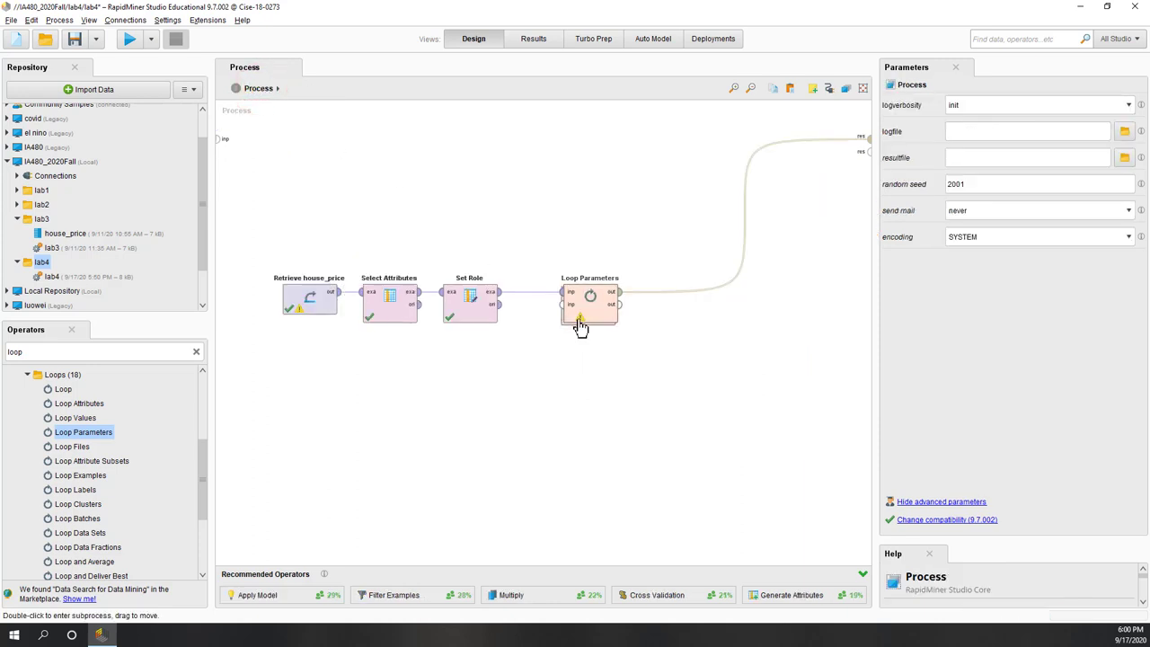
left_click(579, 321)
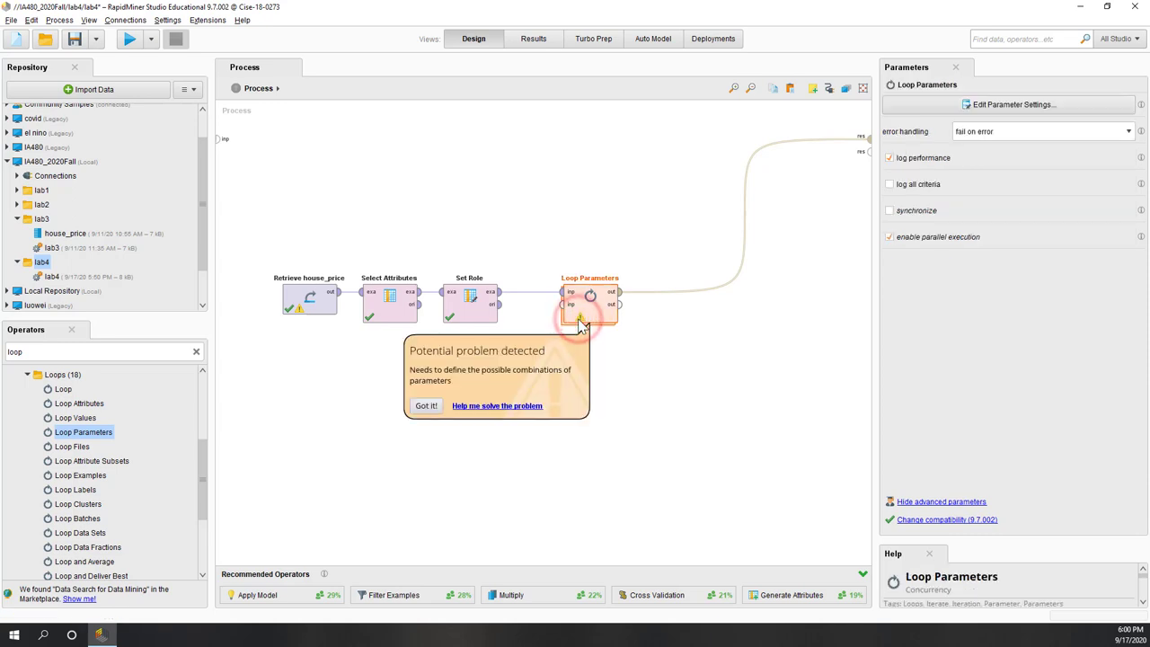
left_click(616, 378)
left_click(426, 406)
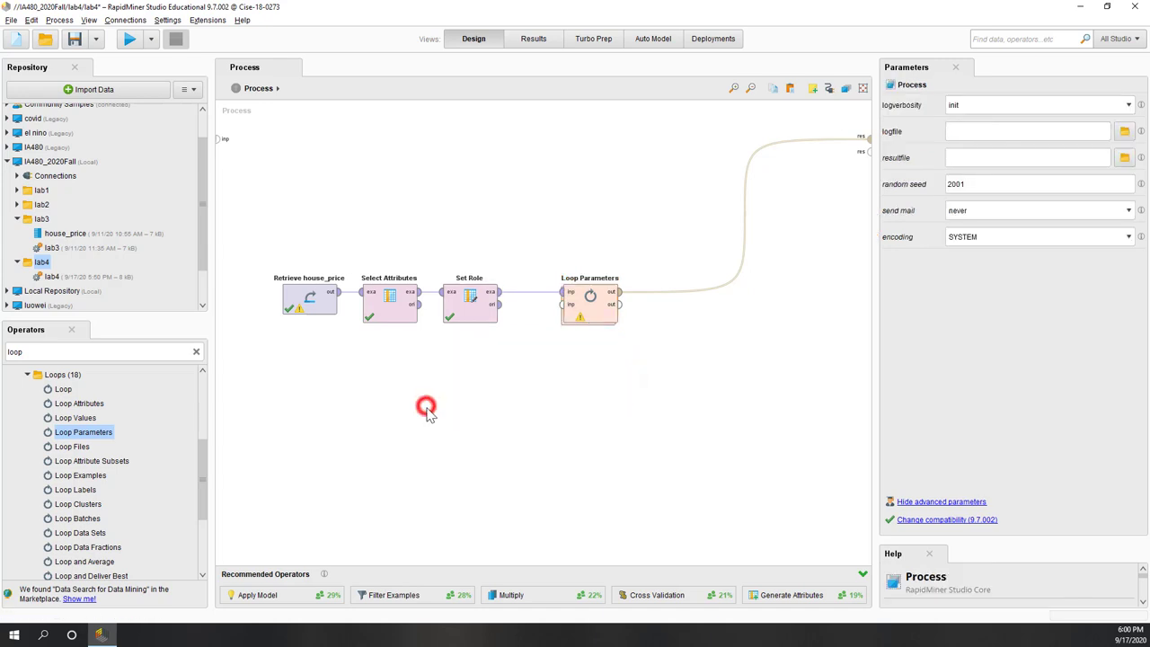
- Reopen the Loop Parameters subprocess and disable the loop's log performance option
double_click(604, 310)
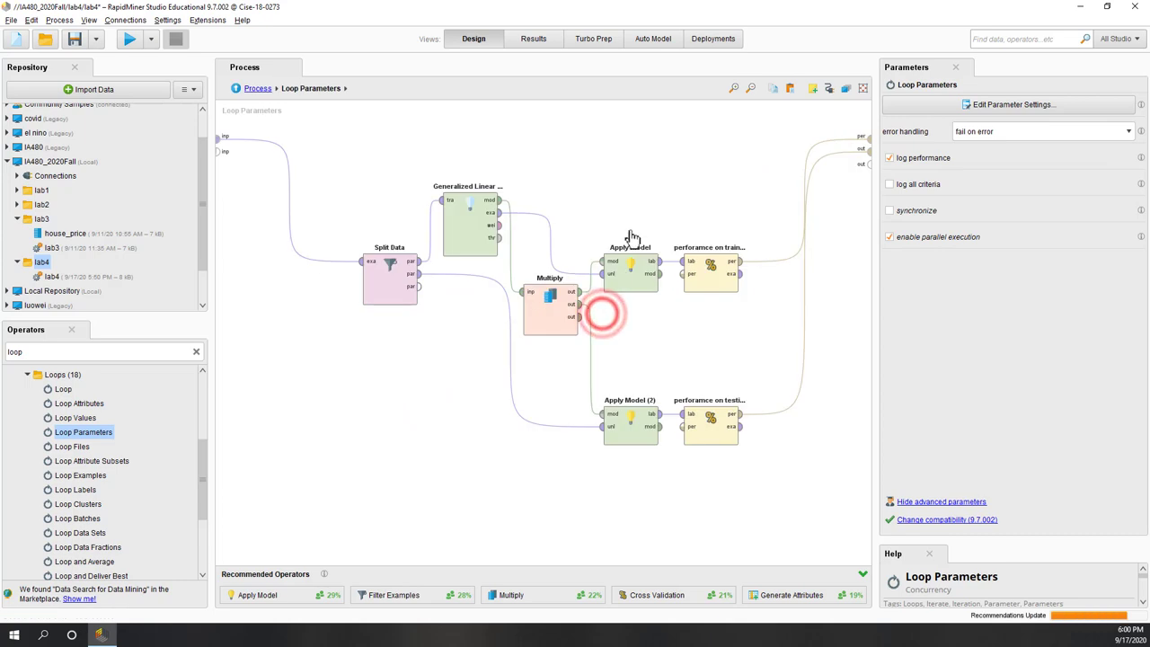
left_click(656, 148)
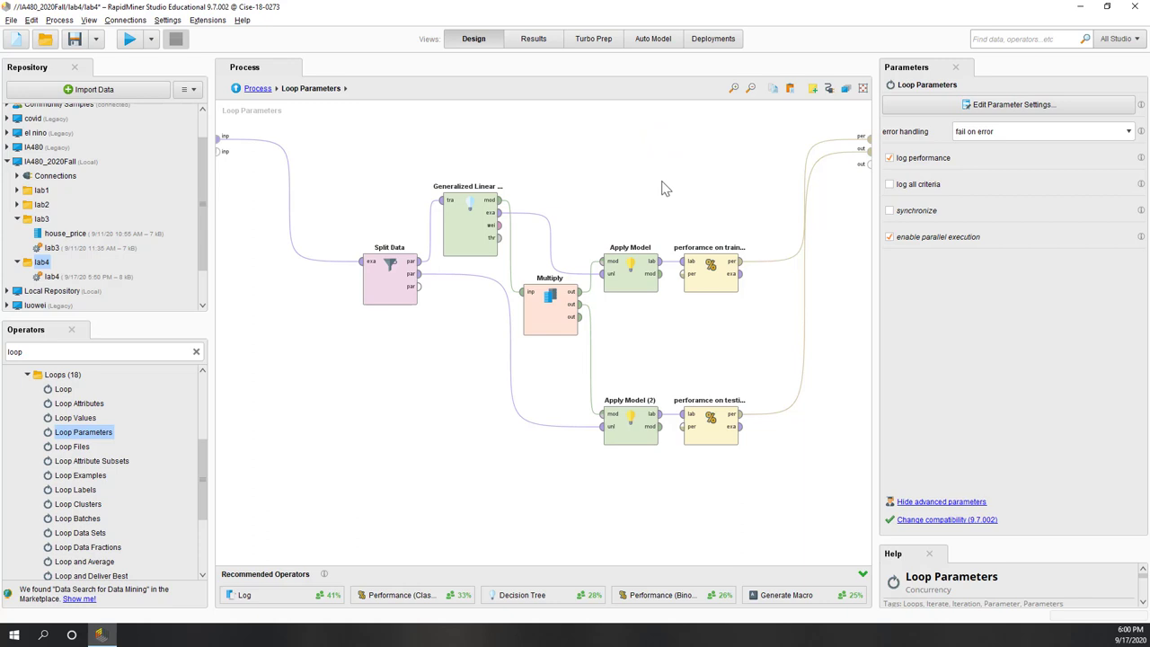
left_click(889, 159)
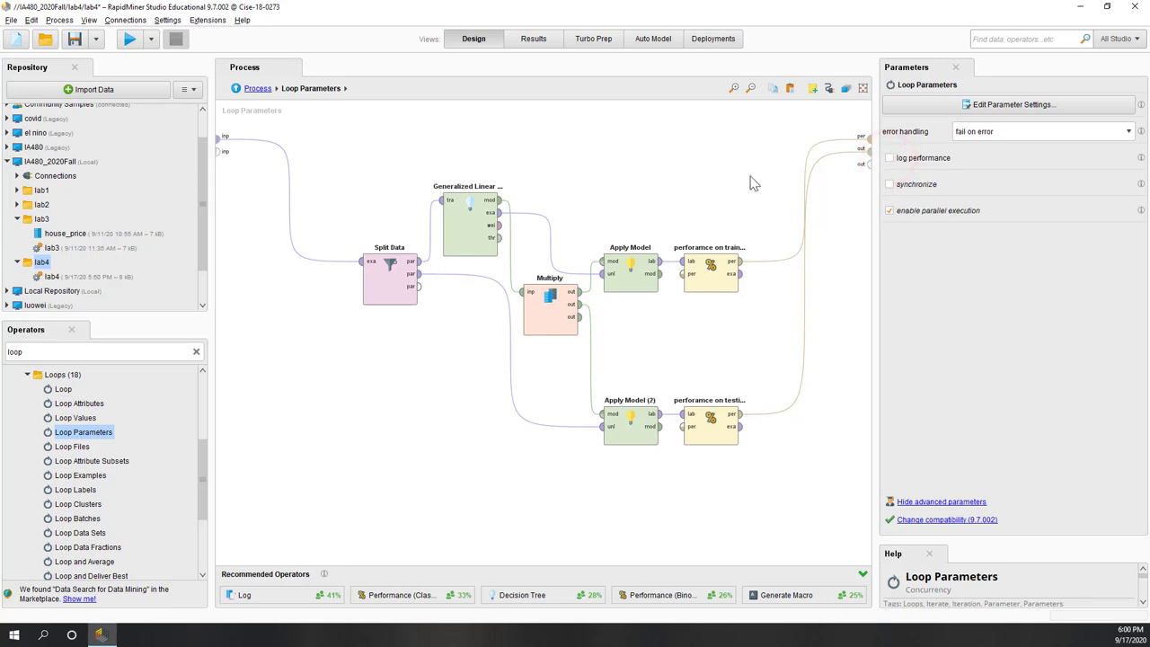
- In the loop's parameter settings, add the Generalized Linear Model's lambda to the selected parameters
left_click(1013, 105)
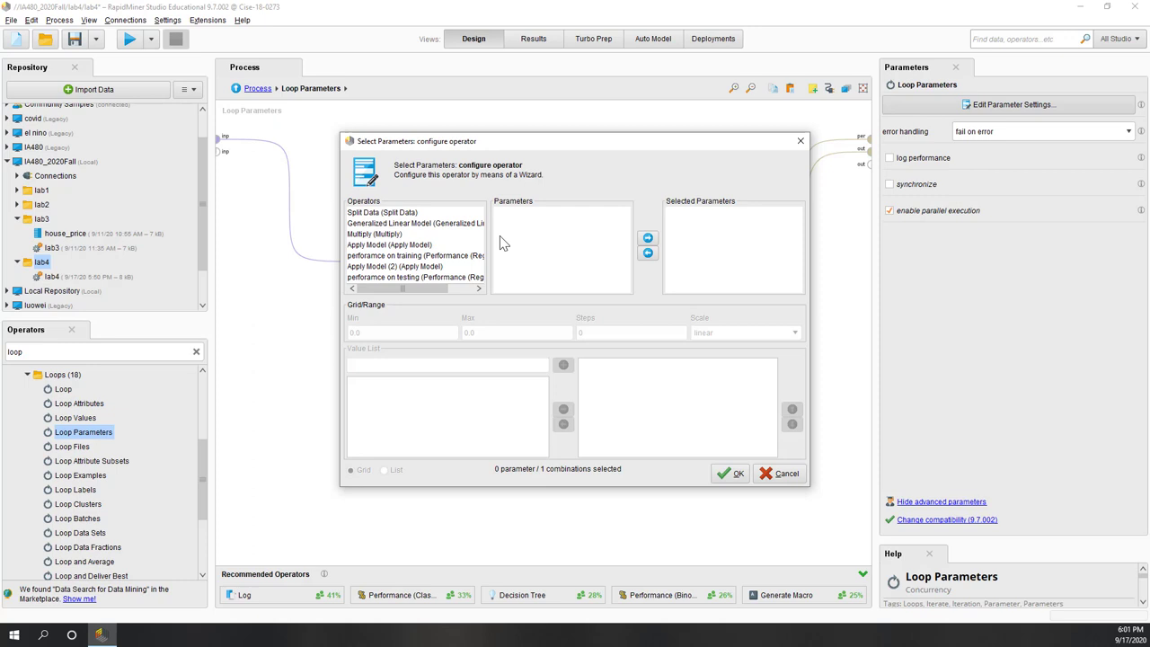
left_click(437, 288)
left_click(418, 225)
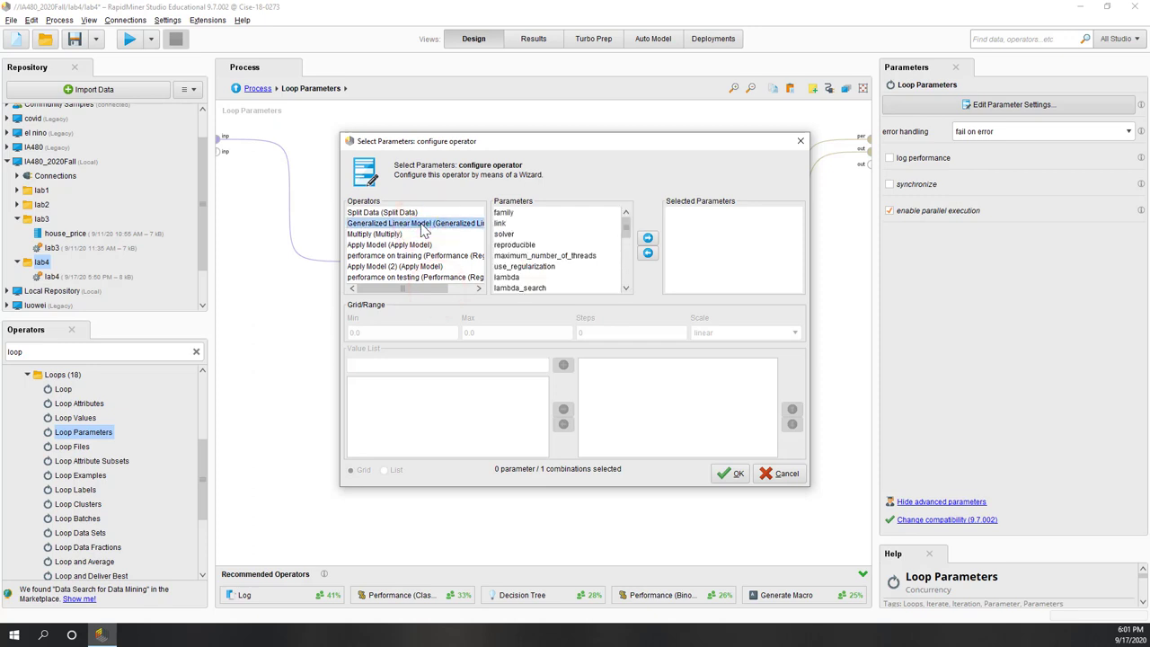
left_click(508, 278)
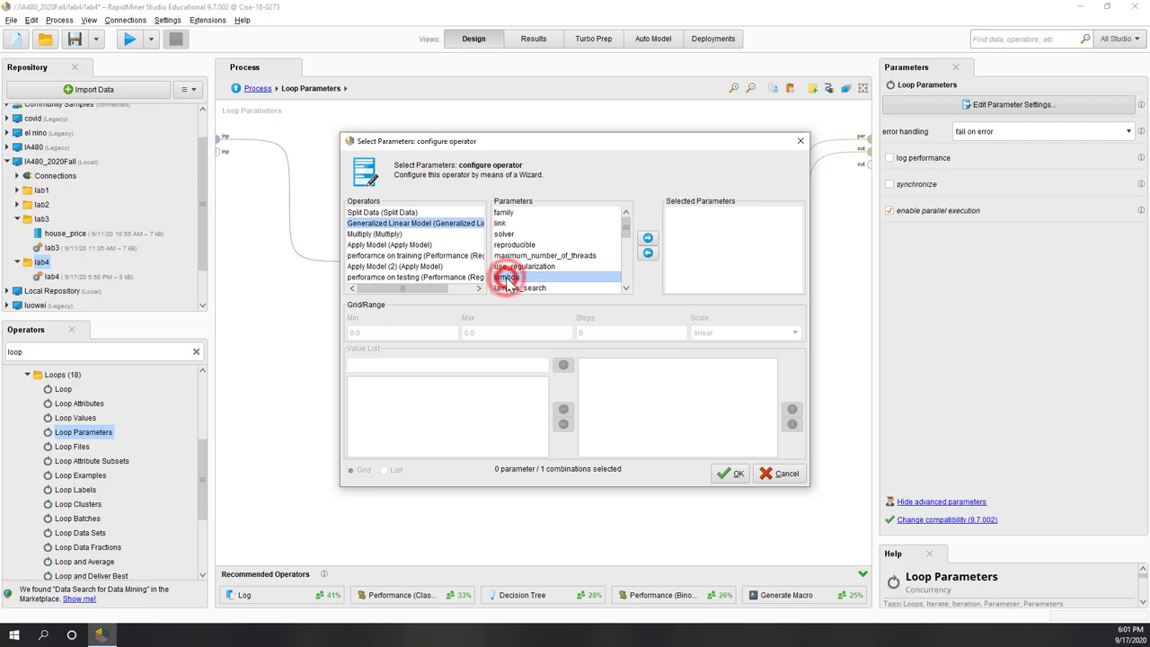
left_click(646, 241)
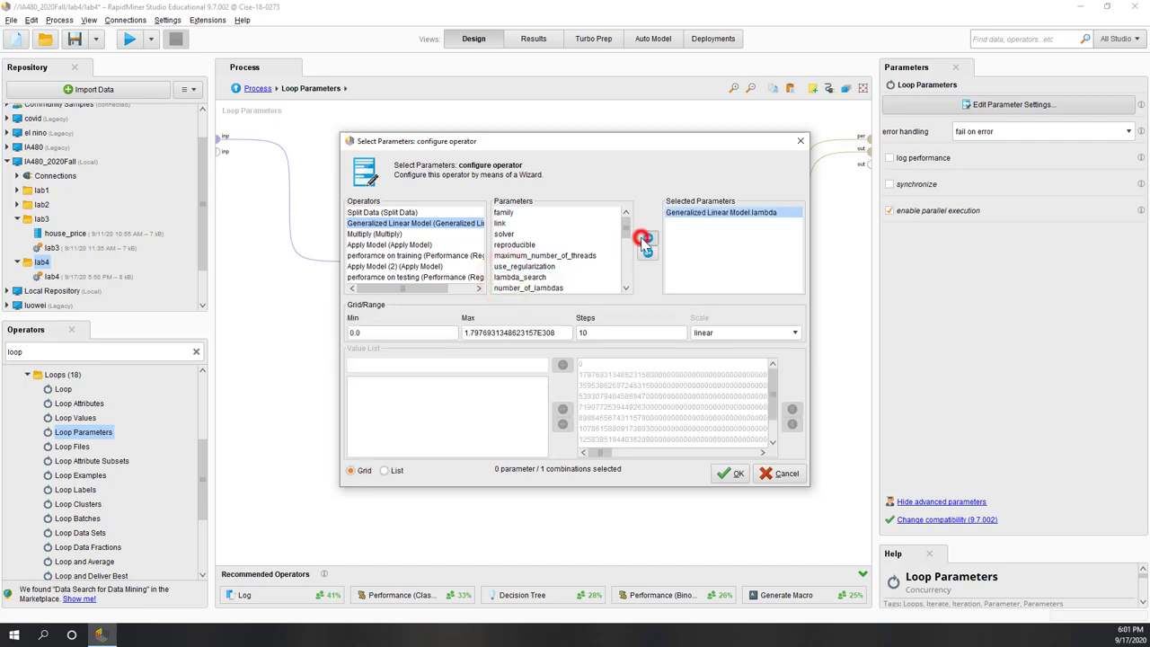
left_click(700, 218)
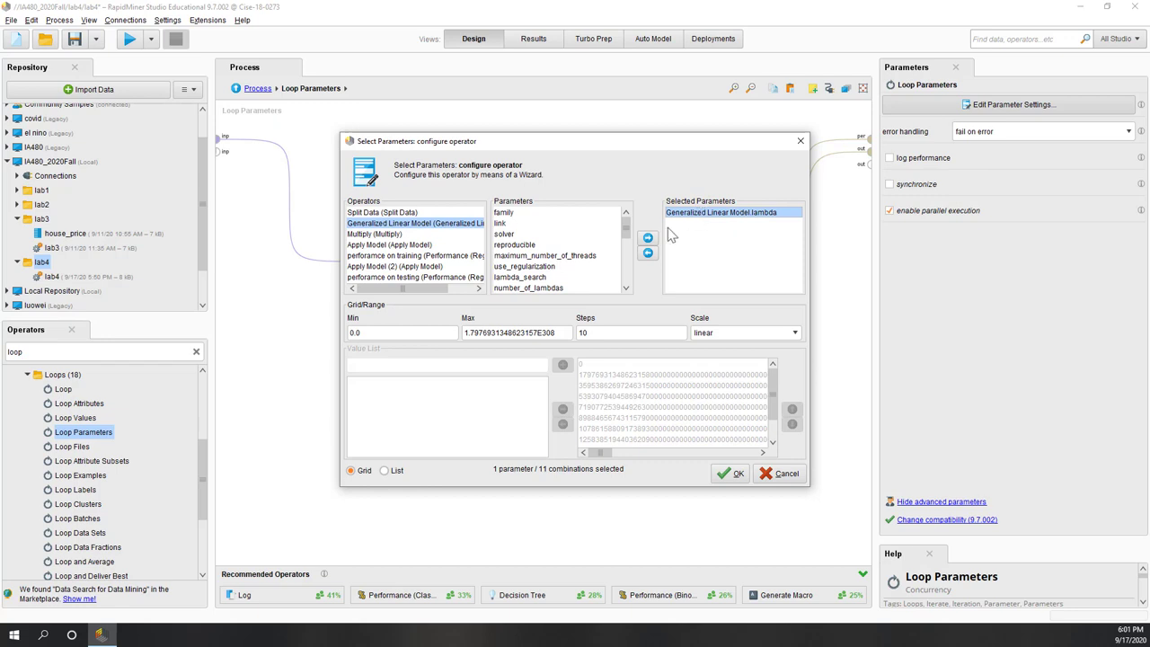
left_click(411, 335)
left_click_drag(565, 333, 405, 329)
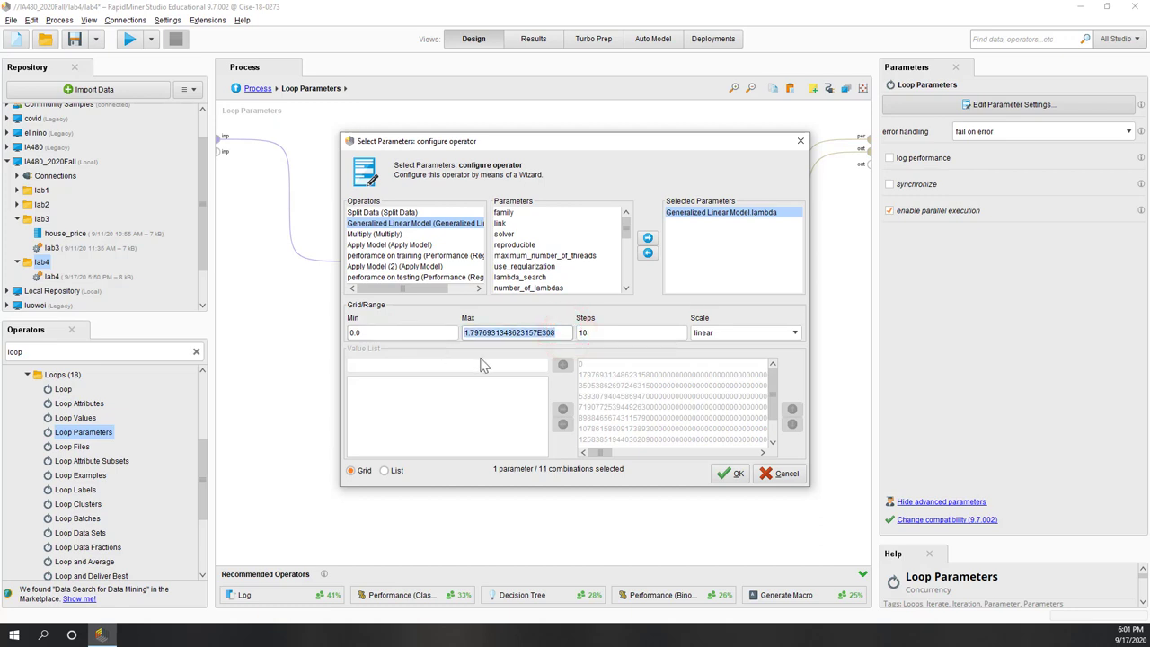
type("99")
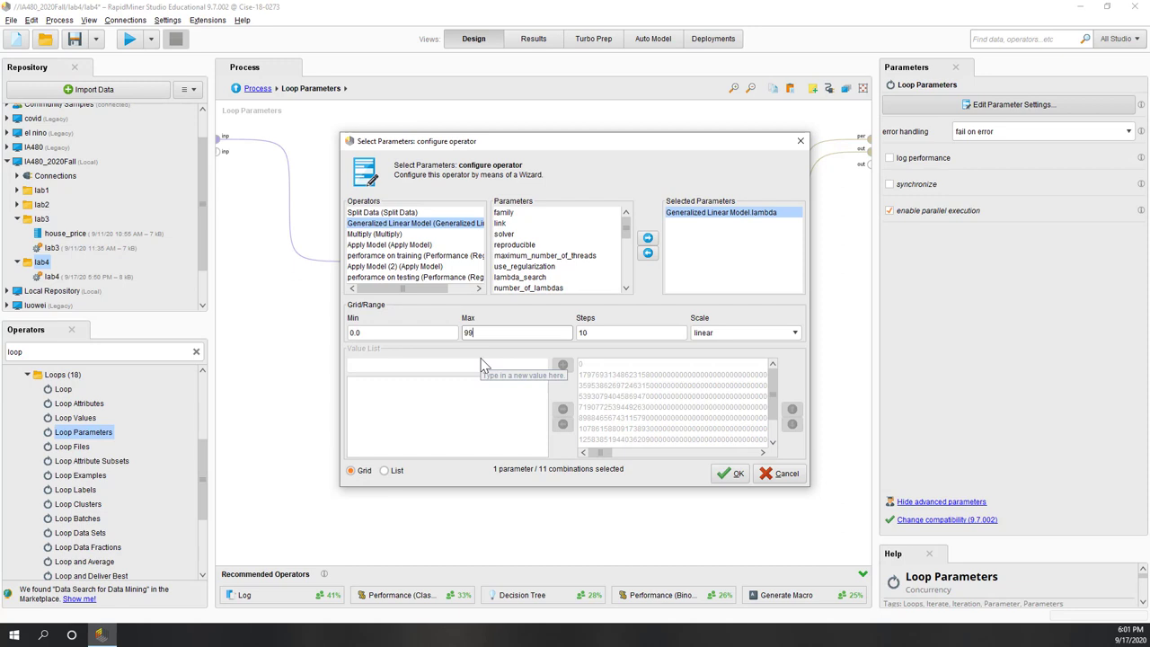
type("99999999999999999")
left_click(611, 333)
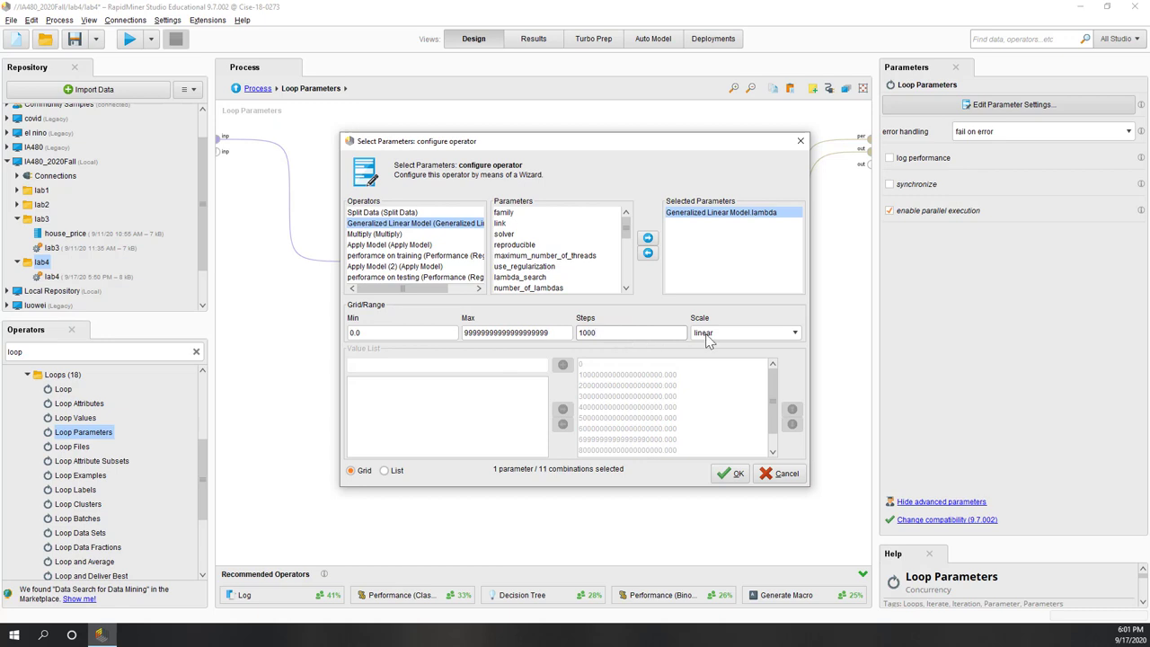
left_click(771, 411)
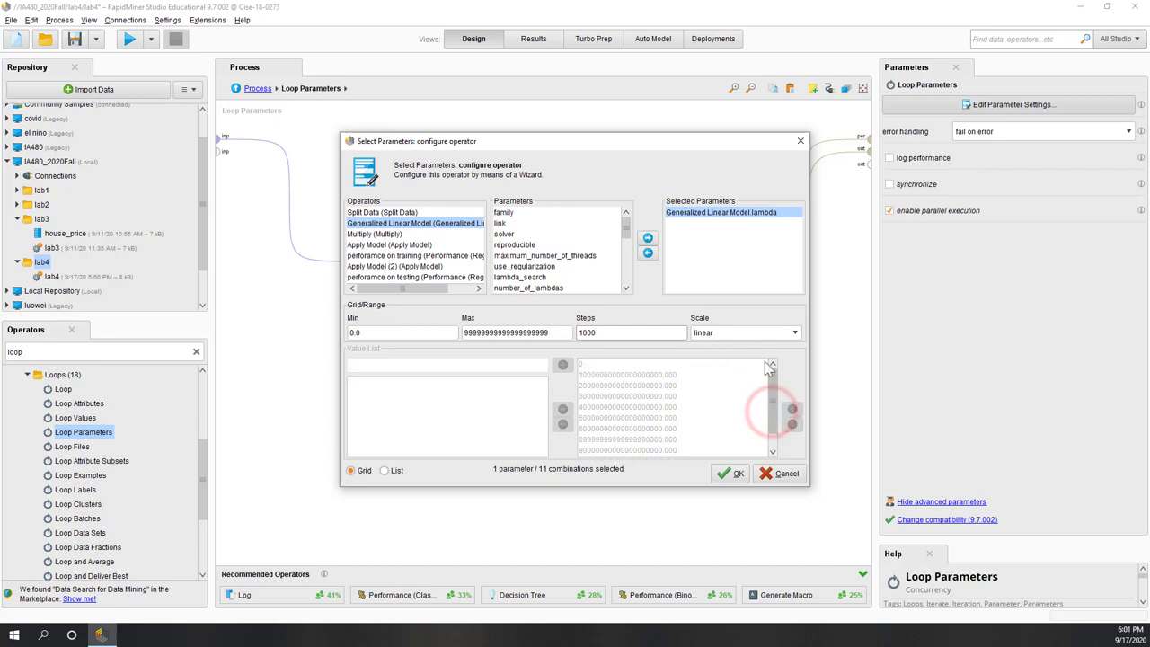
- Change the lambda grid's scale to logarithmic and set its minimum to 0.0000000000000001
left_click(745, 333)
left_click(751, 368)
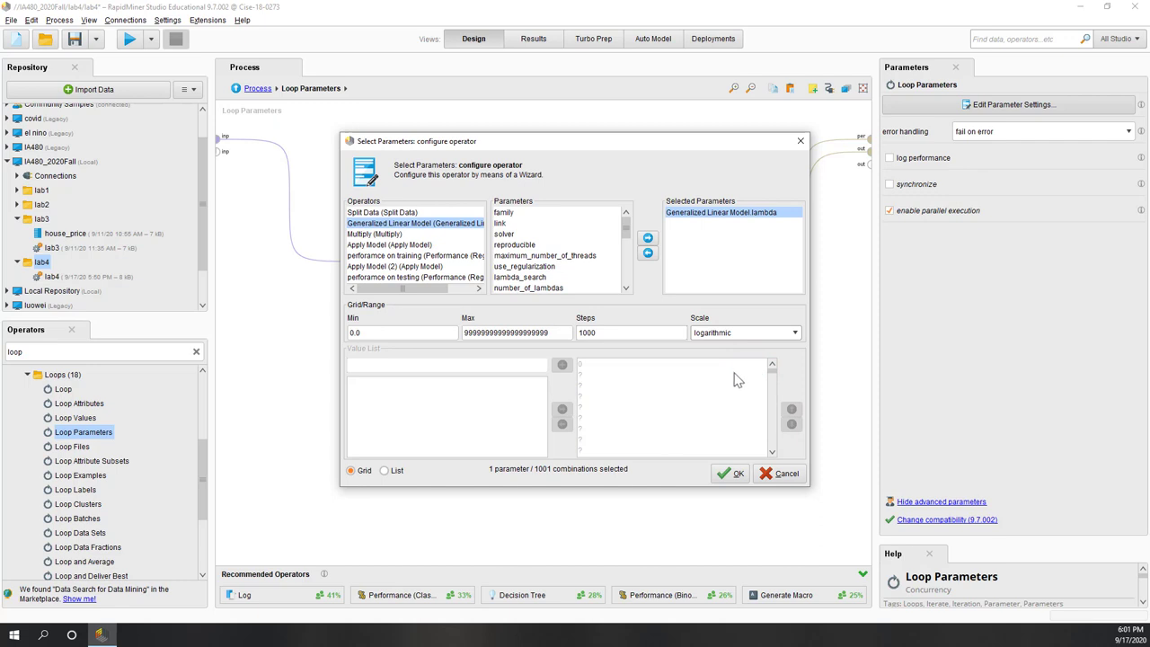
left_click(655, 398)
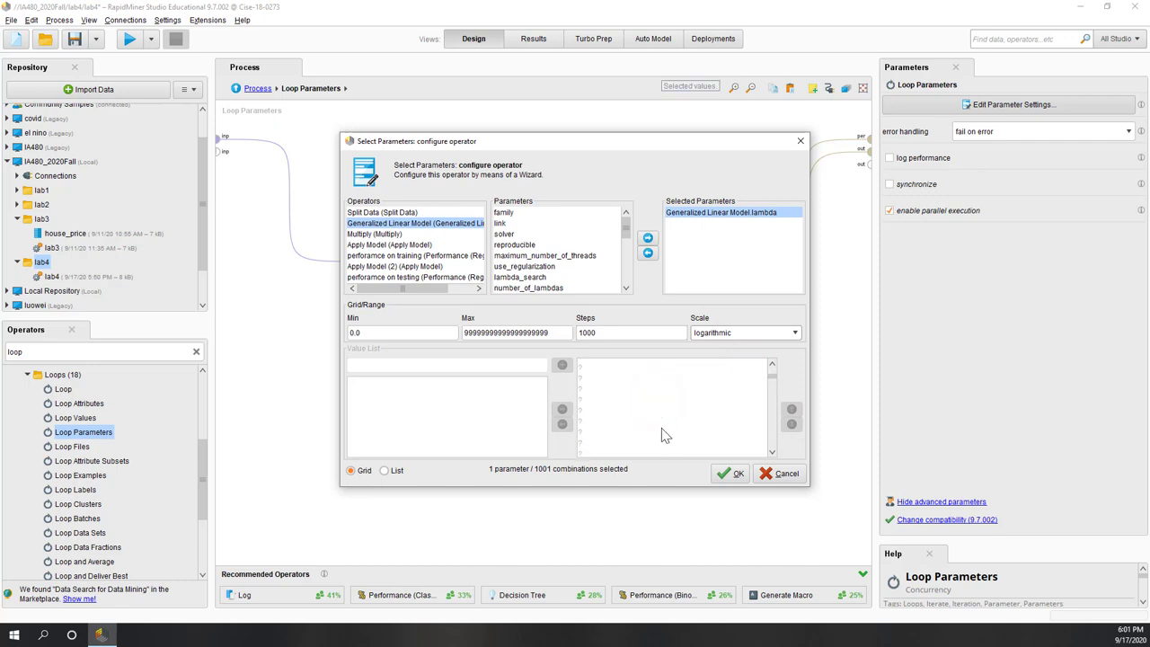
left_click(418, 333)
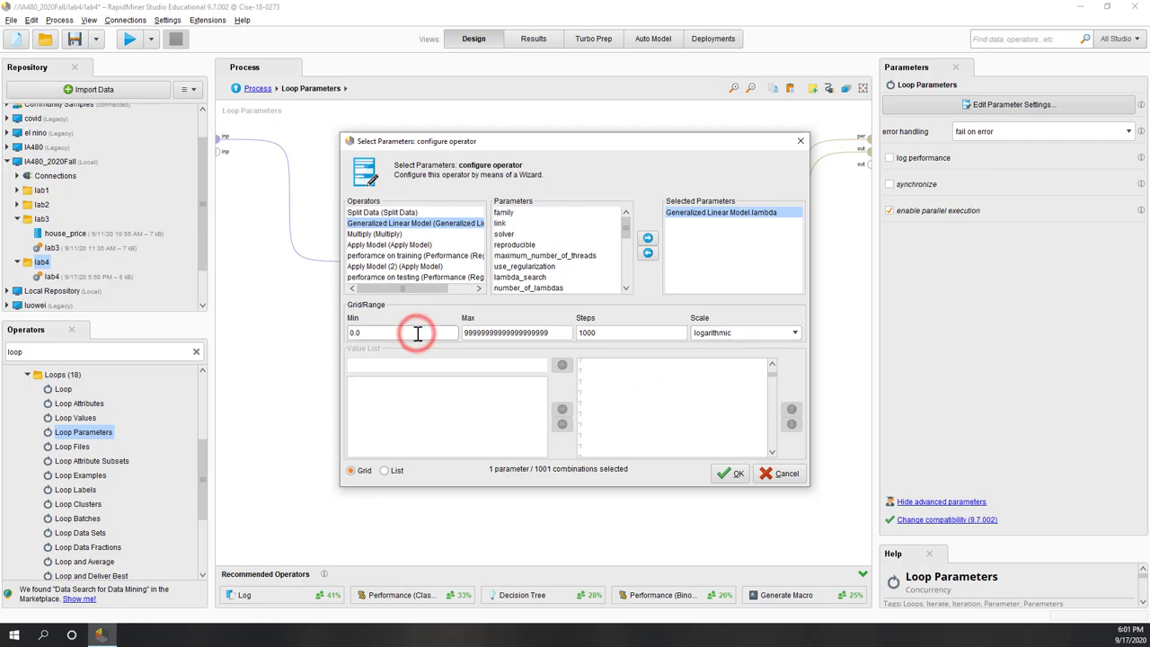
type("0.0000000000000001")
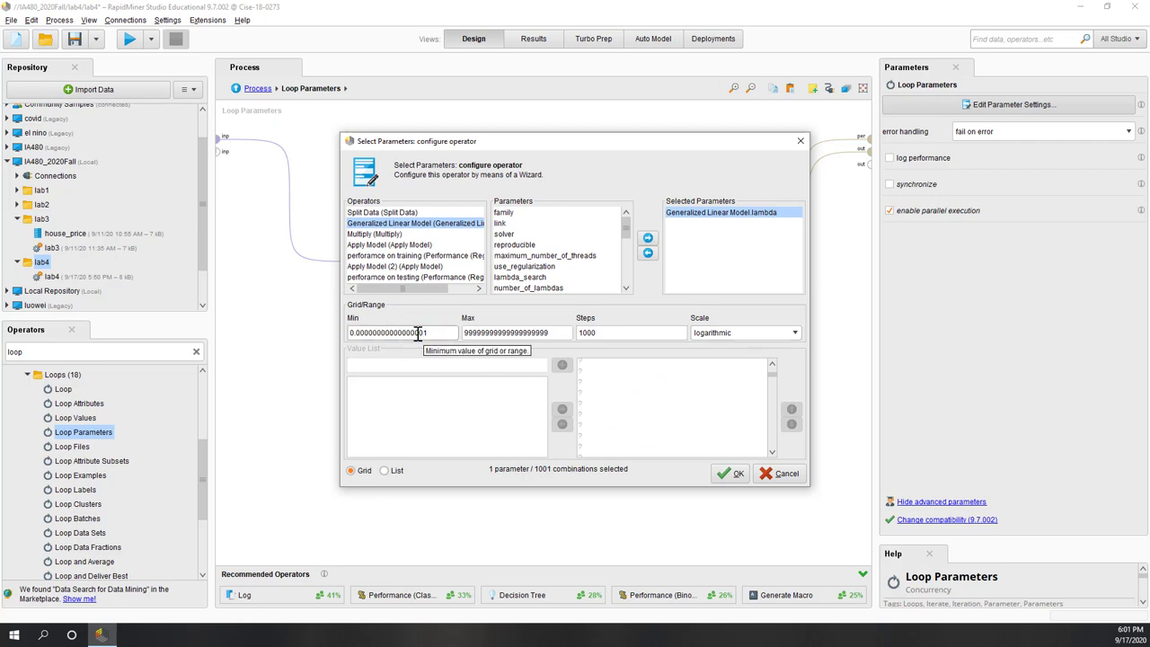
- Reset the lambda range to its defaults by switching from grid to list and back to grid
left_click(622, 403)
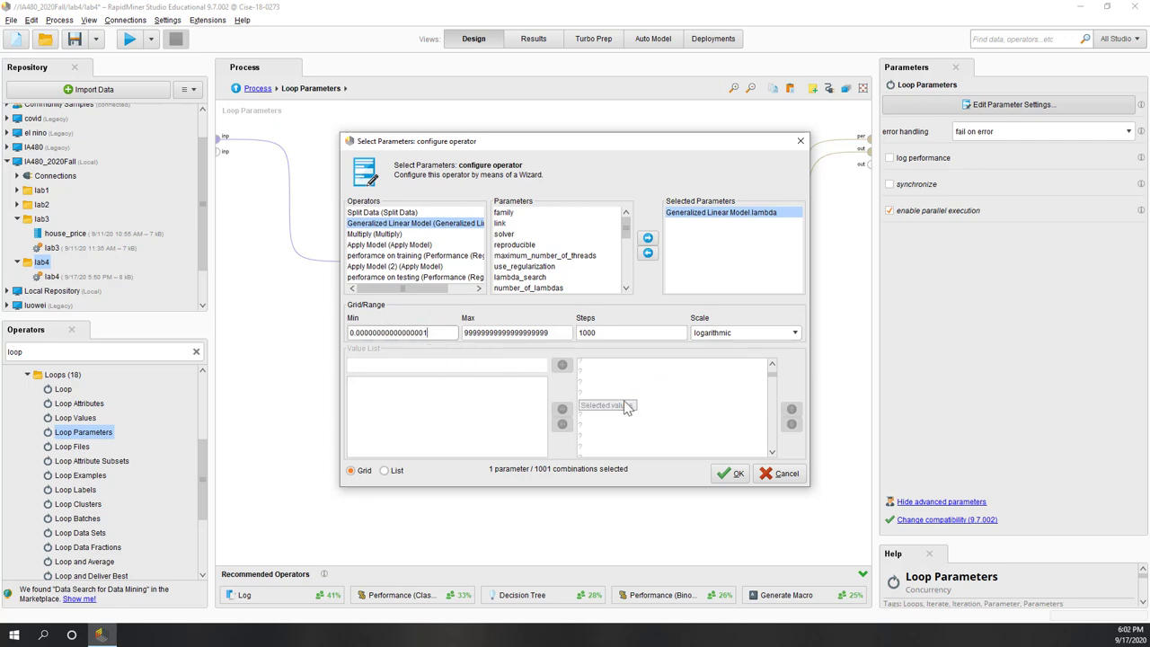
left_click(440, 429)
left_click(386, 470)
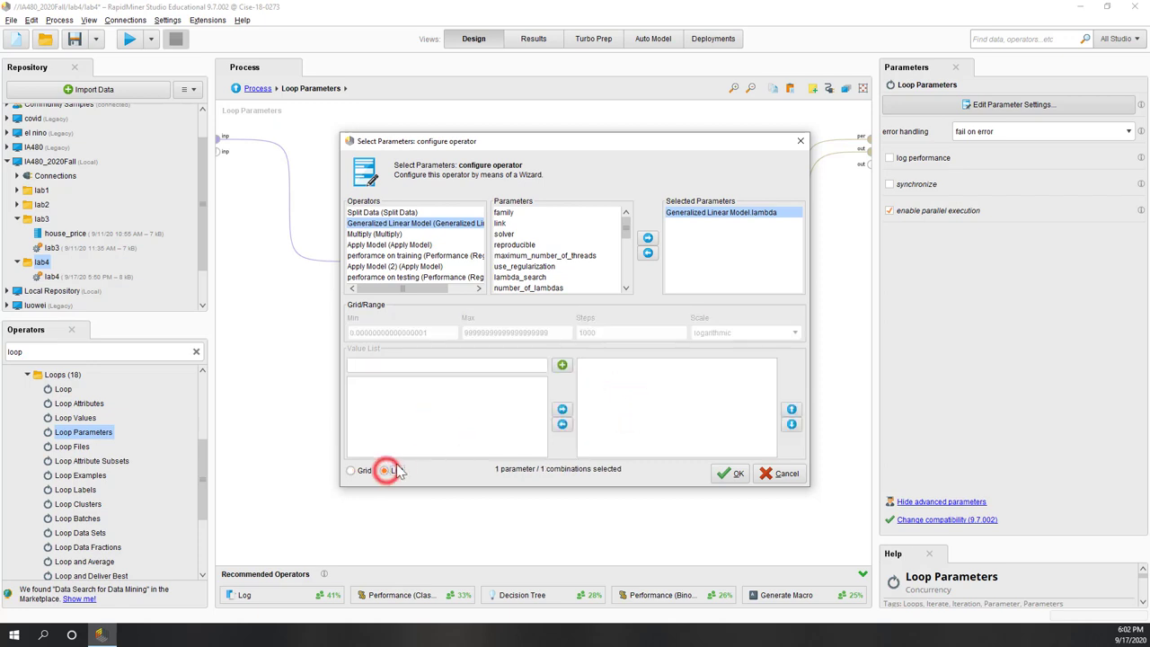
left_click(477, 409)
left_click(360, 470)
left_click(627, 384)
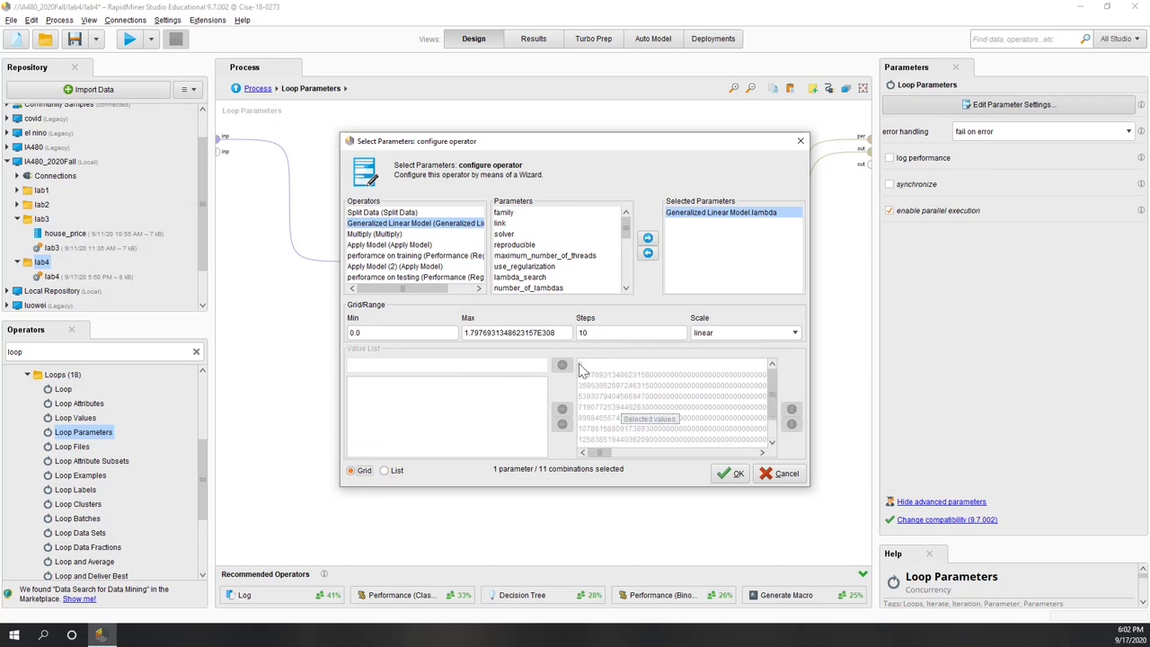
left_click(393, 333)
type("00000001")
left_click(632, 397)
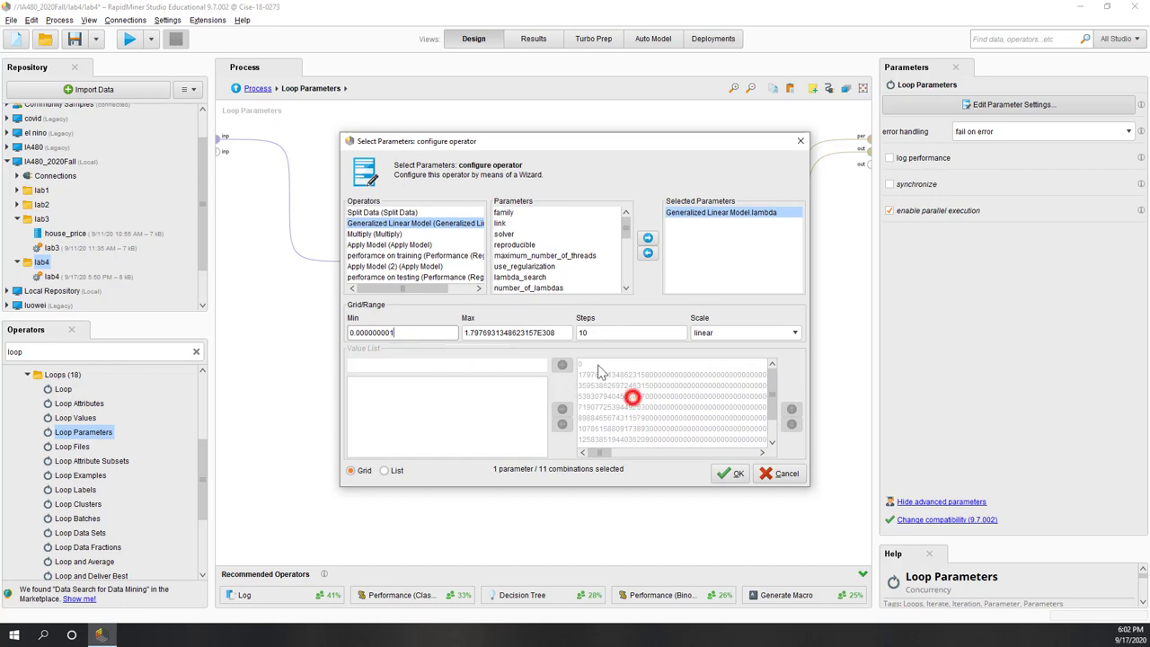
left_click(559, 332)
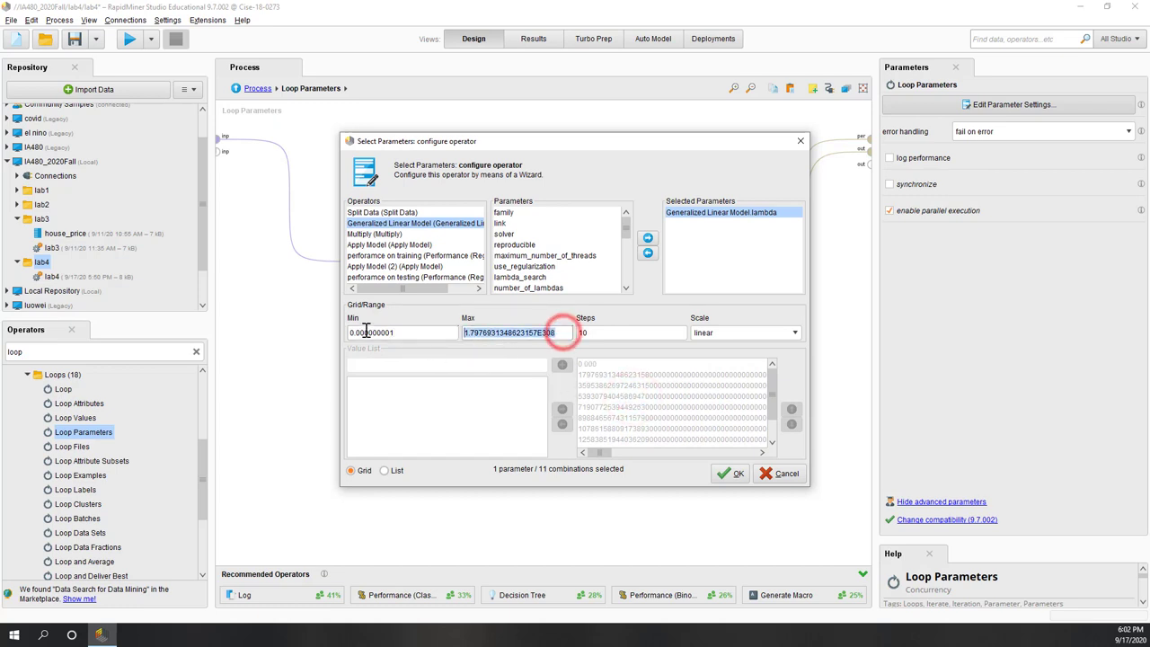
type("9999999999999999")
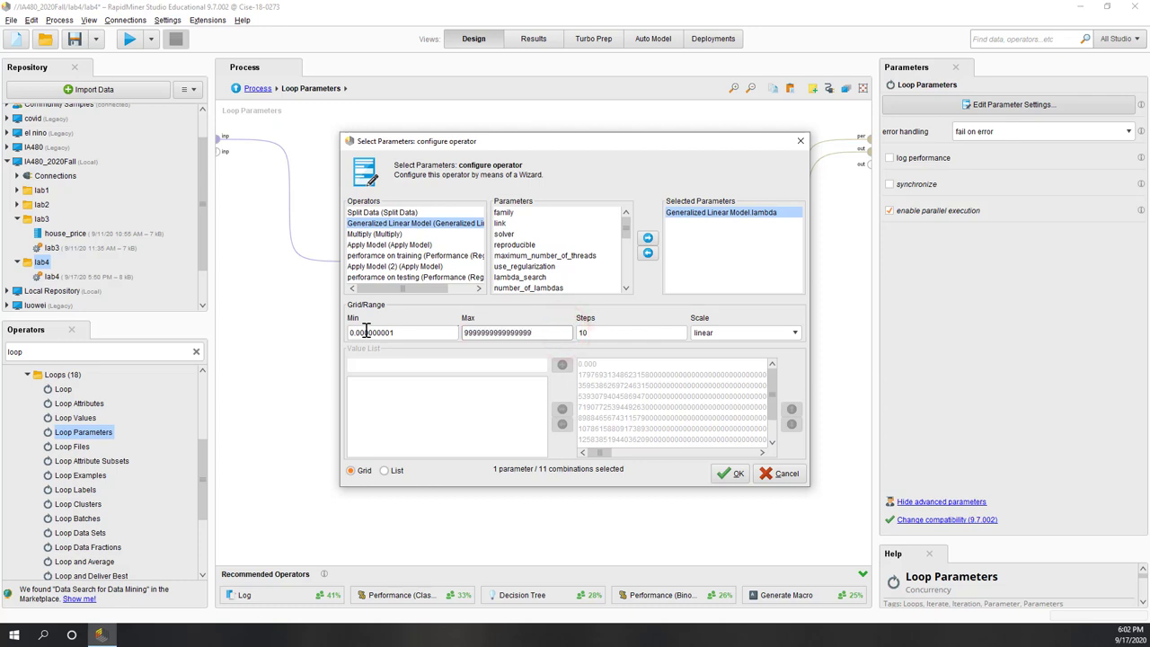
- Set the lambda grid to 10000 steps on a logarithmic scale and accept the parameter settings
left_click(608, 332)
type("0000")
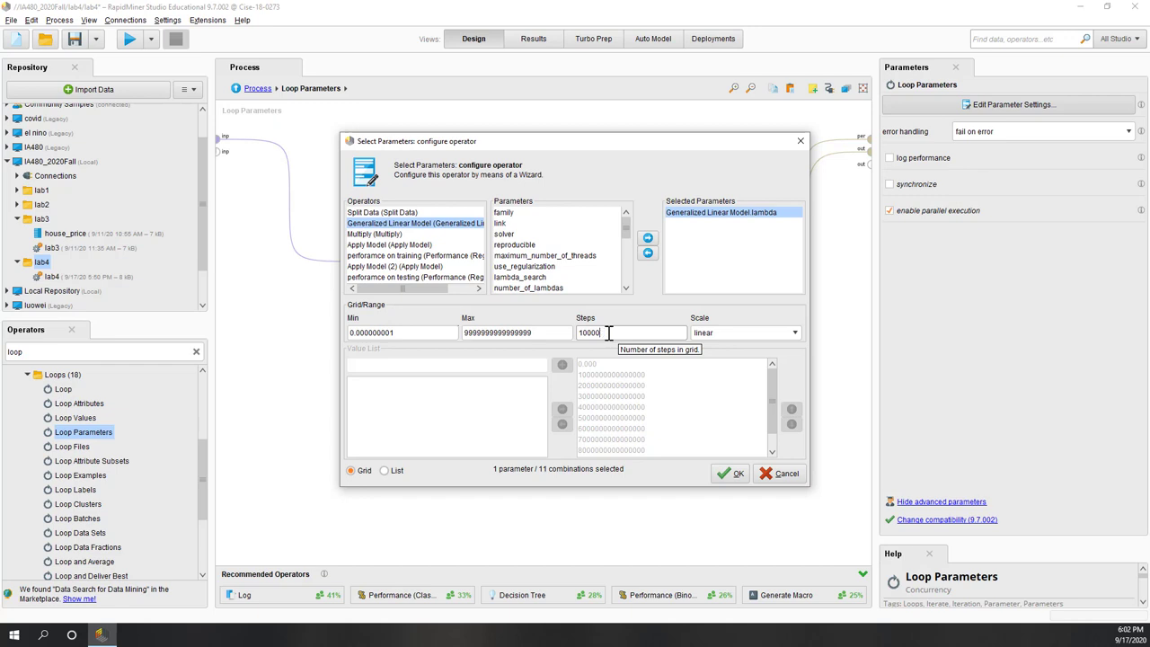
left_click(742, 332)
left_click(720, 364)
mouse_move(770, 372)
left_mouse_down()
mouse_move(772, 462)
mouse_move(780, 354)
left_mouse_up()
left_click_drag(780, 407, 788, 469)
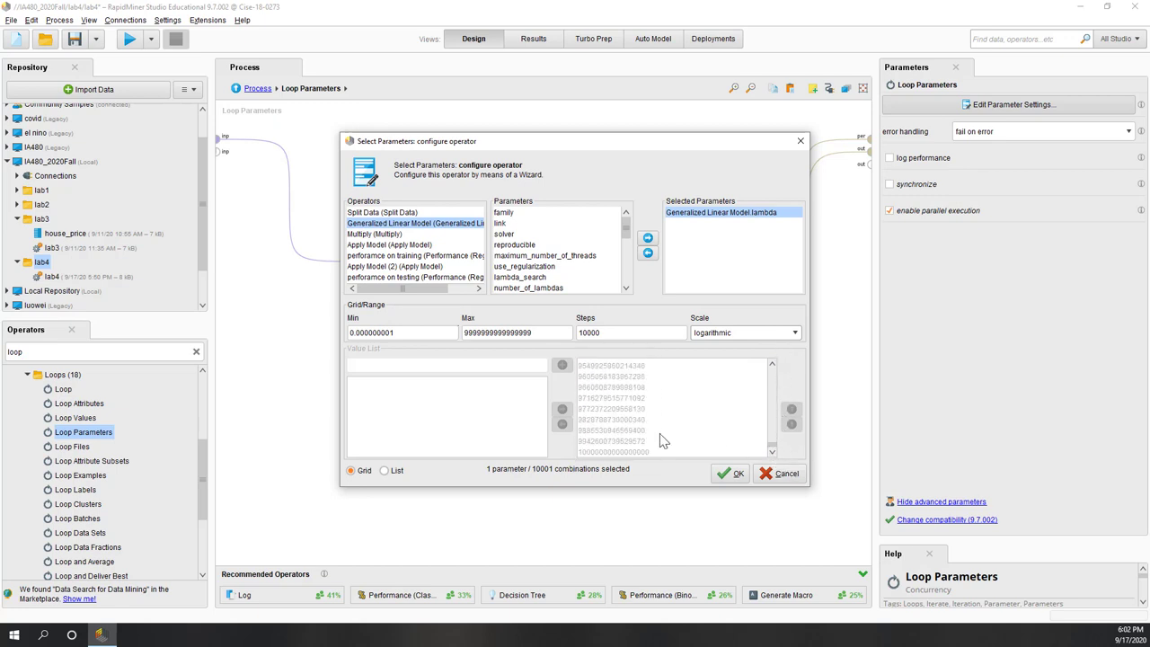
left_click(735, 474)
left_click(350, 443)
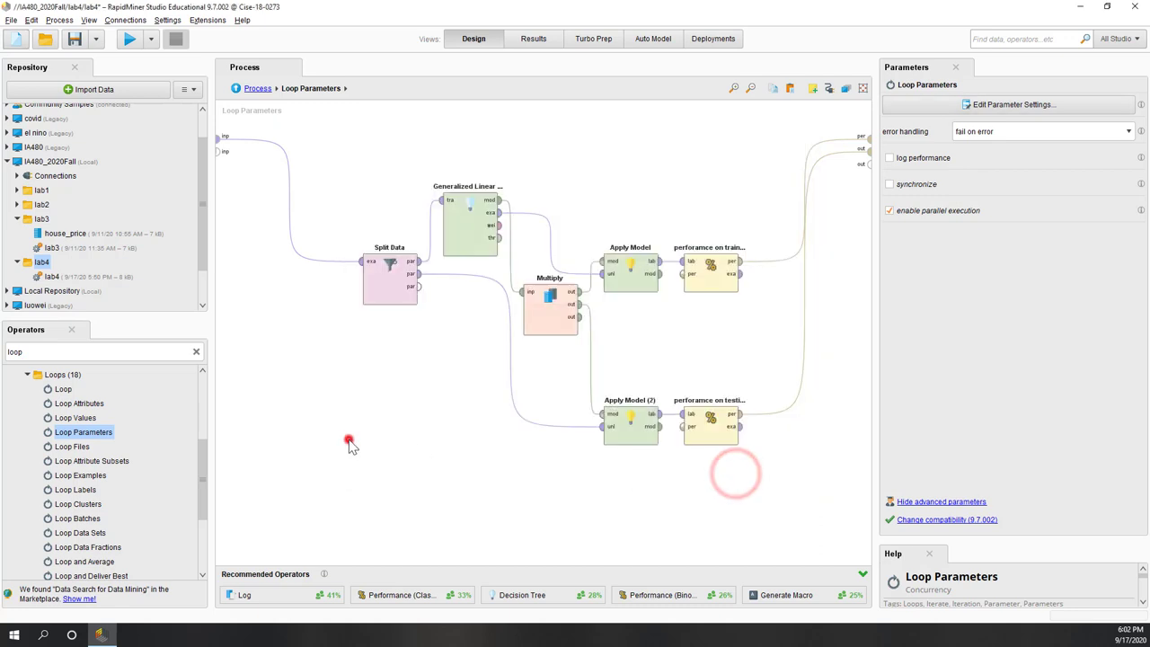
- Enable the use of a local random seed for the Split Data operator
left_click(390, 294)
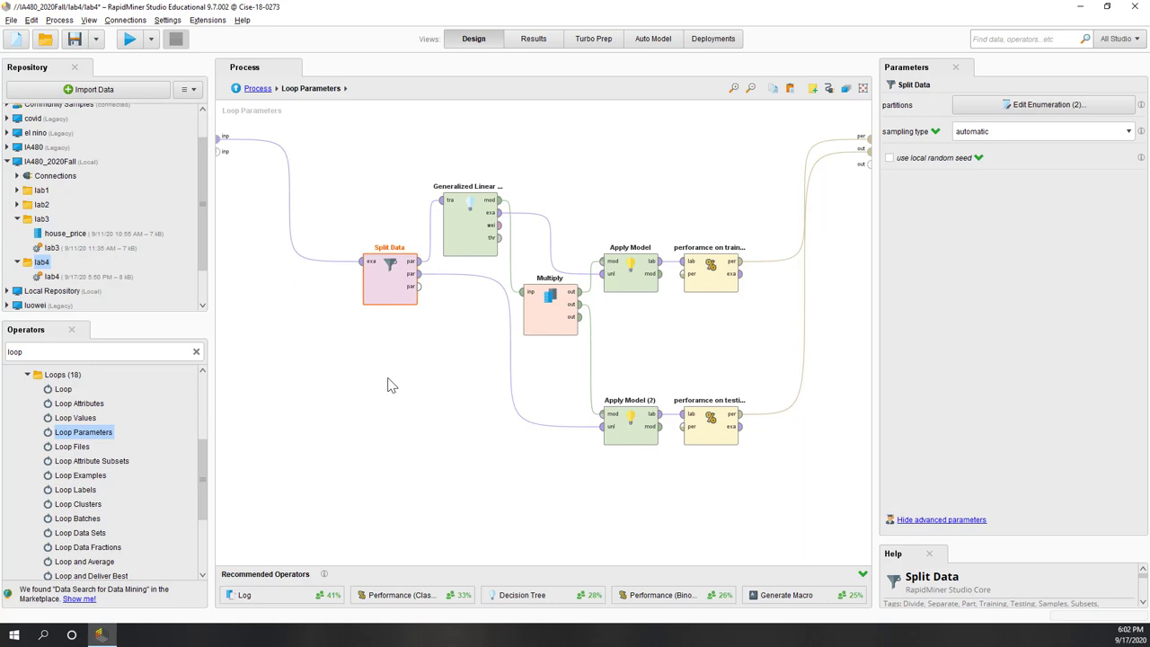
left_click(939, 160)
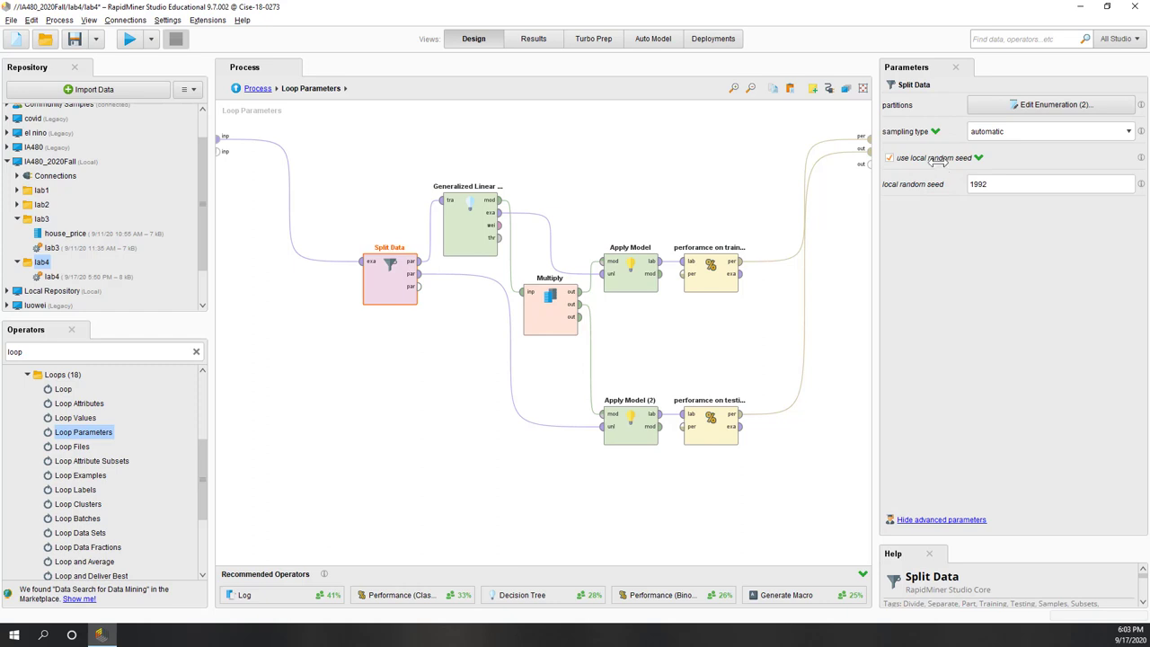
left_click(1004, 184)
double_click(1012, 185)
left_click(1012, 185)
double_click(1027, 184)
left_click(1004, 185)
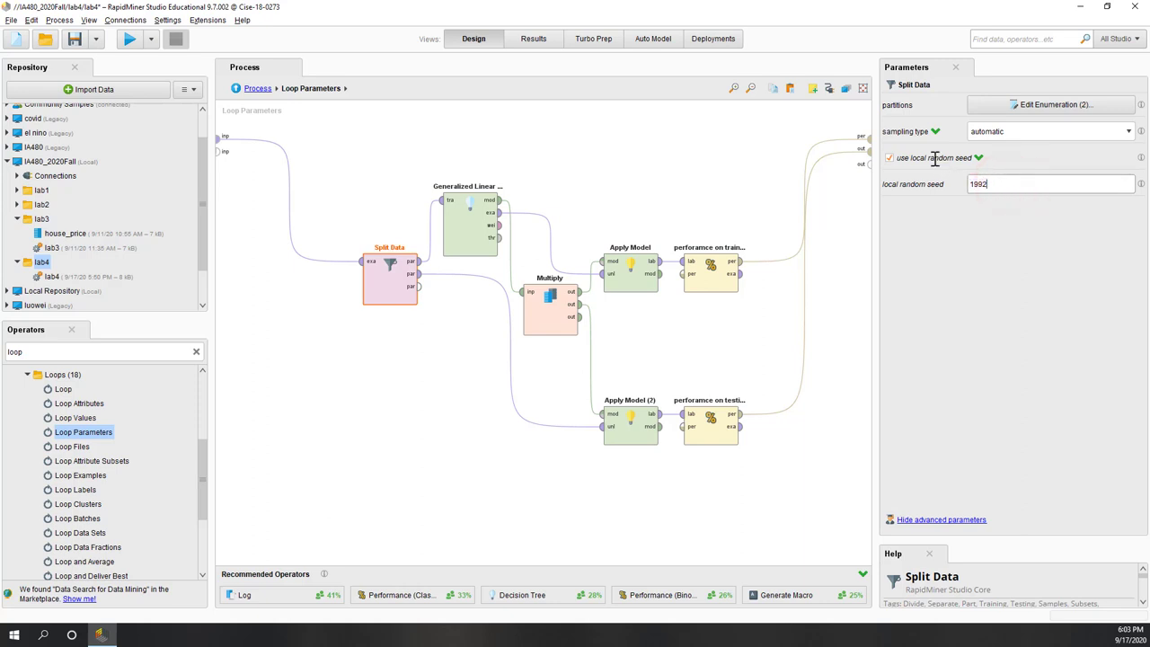
left_click(1025, 261)
left_click(657, 485)
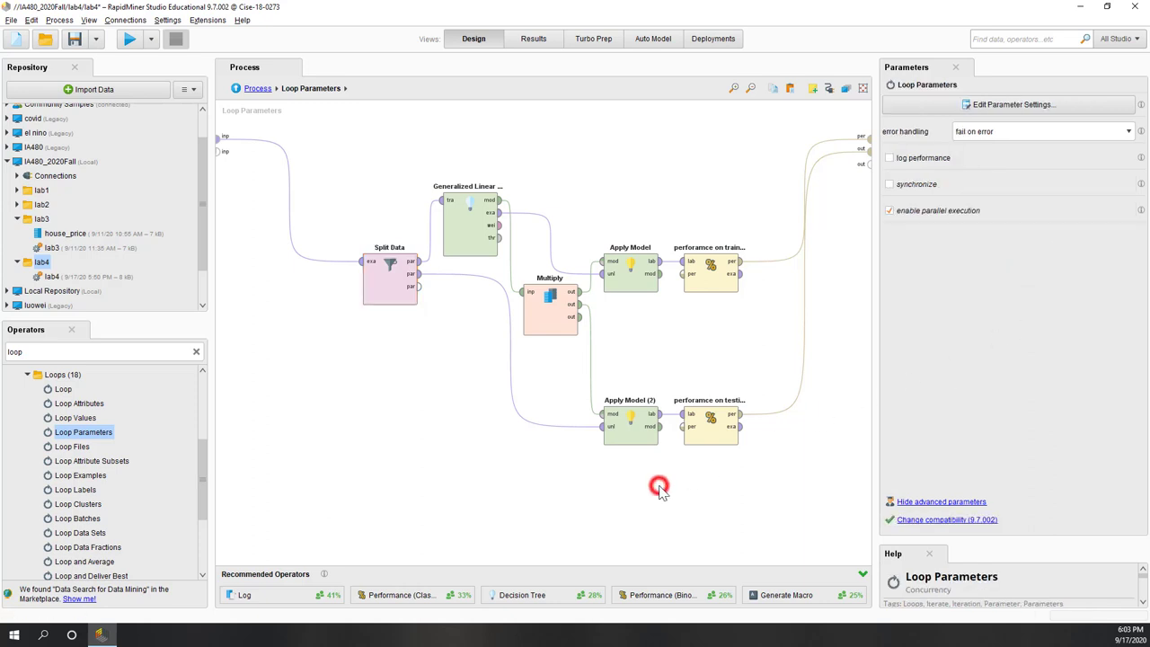
- Examine the parameters of Split Data and of the training and testing performance operators
left_click(383, 294)
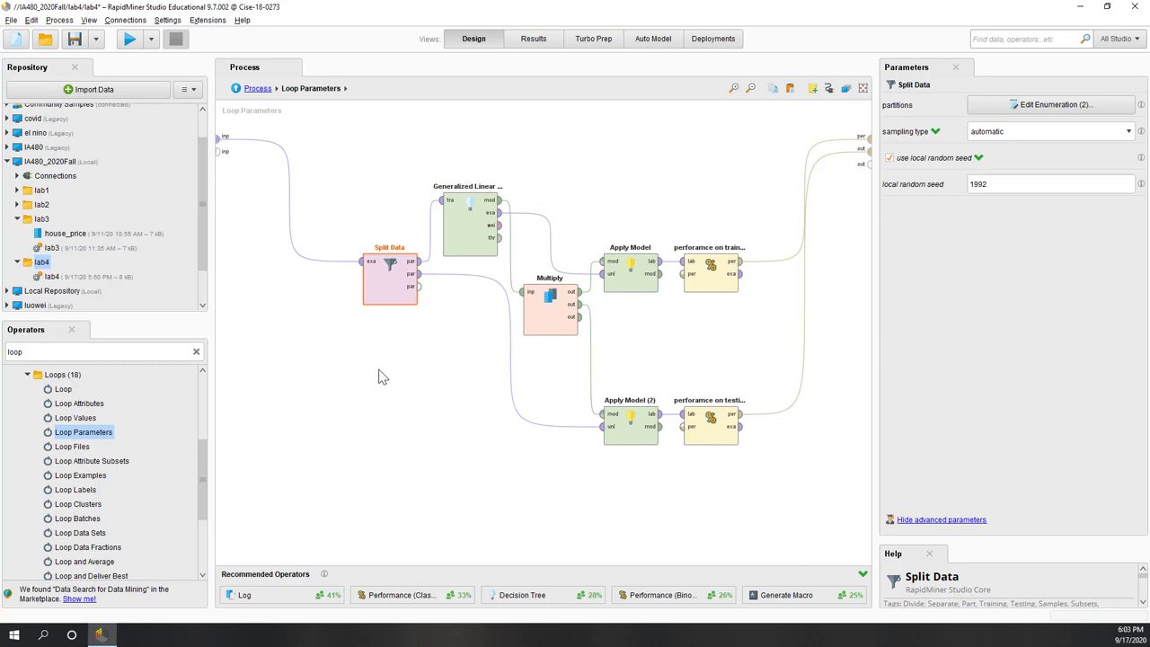
left_click(436, 379)
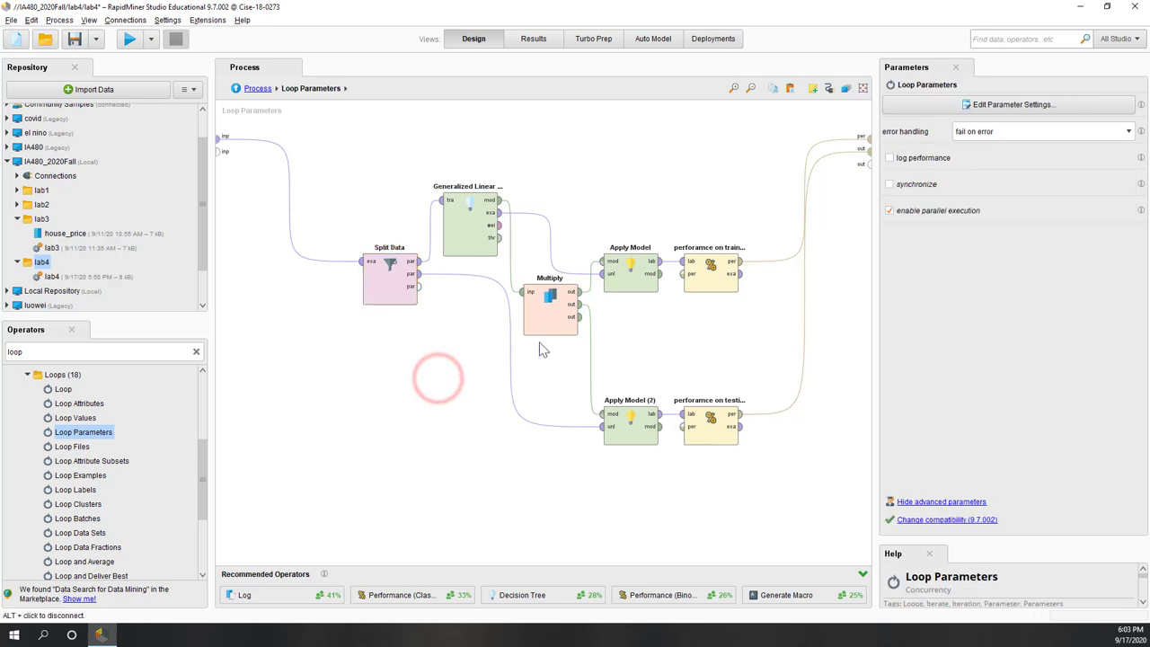
left_click(706, 281)
left_click(712, 430)
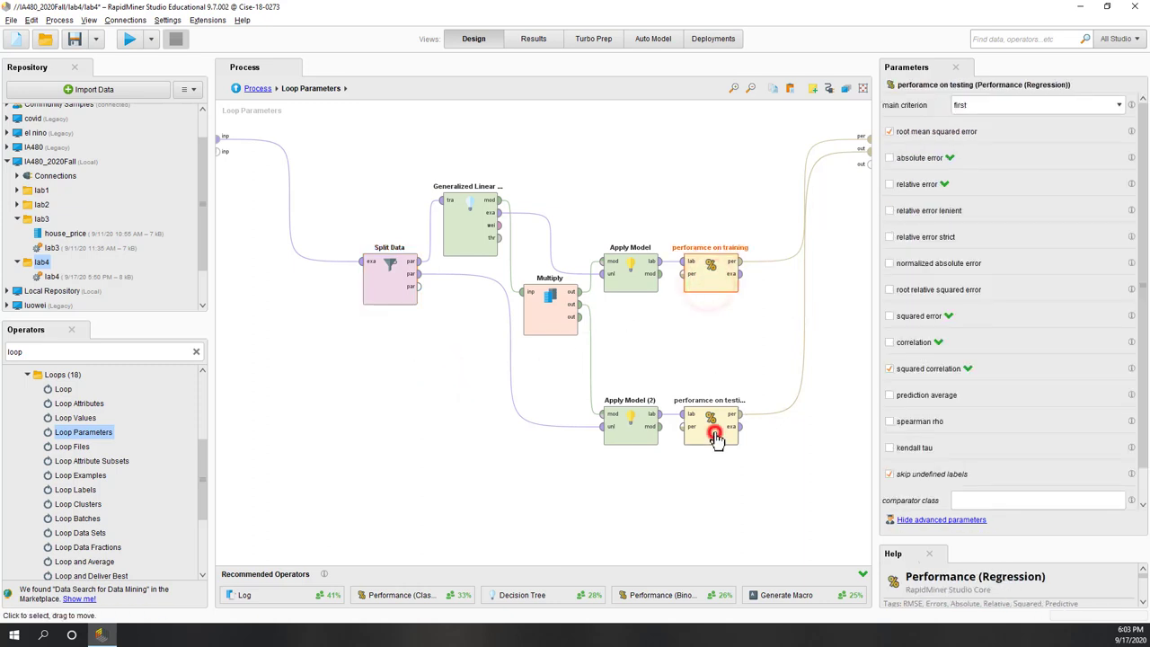
left_click(706, 281)
left_click(708, 427)
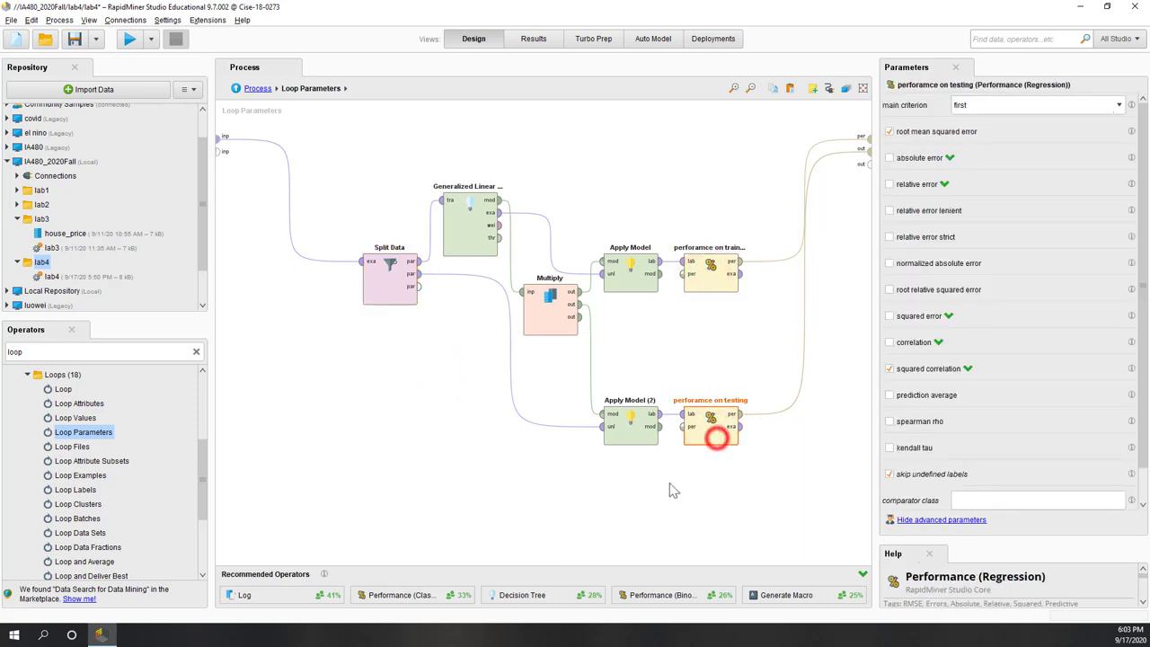
left_click(632, 522)
- Search the operators for log and add a Log operator beside the two performance operators
left_click(131, 349)
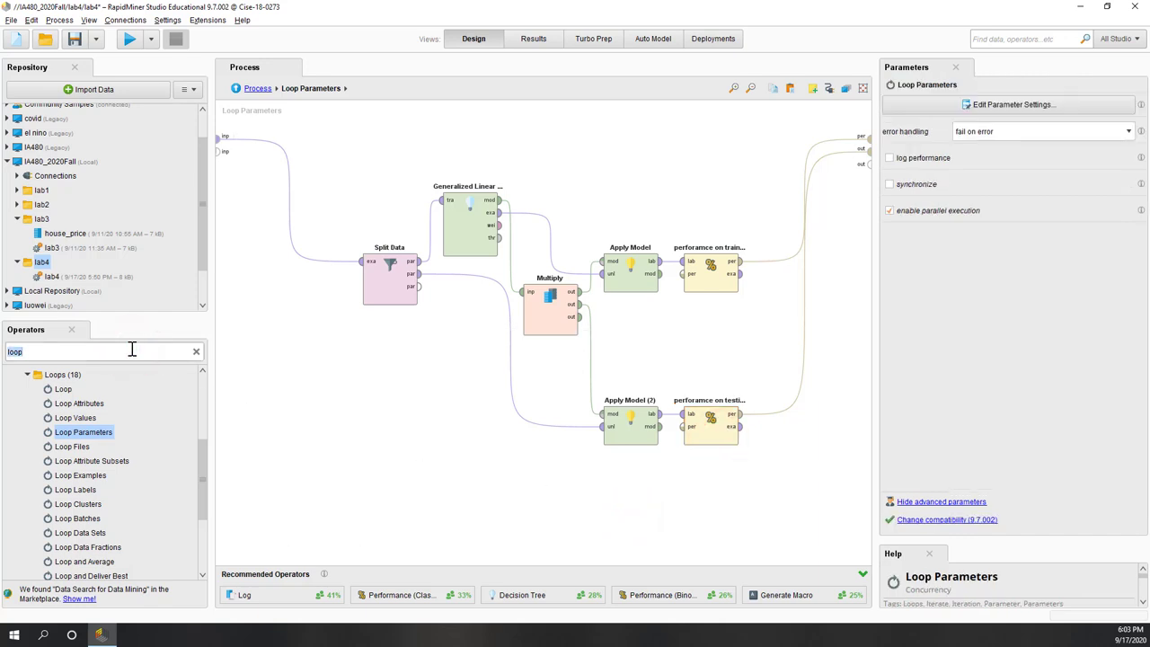
type("log")
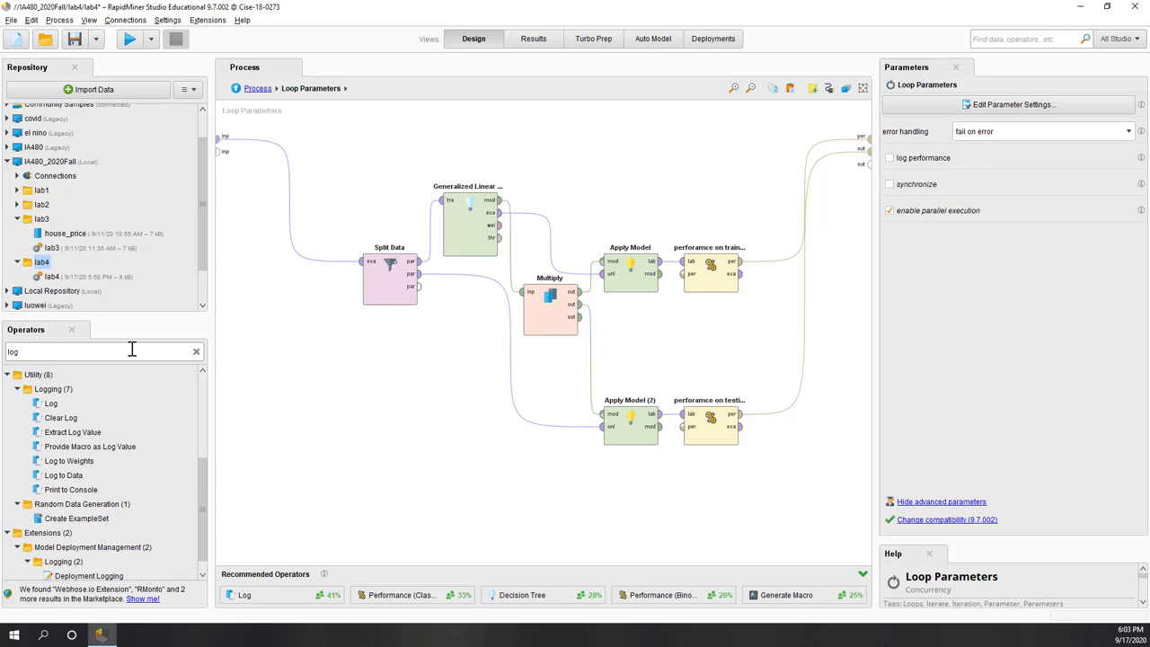
left_click_drag(54, 399, 780, 338)
- Connect the performance outputs of the training and testing performance operators to the Log operator's first two inputs
left_click(735, 263)
left_click_drag(745, 270, 770, 322)
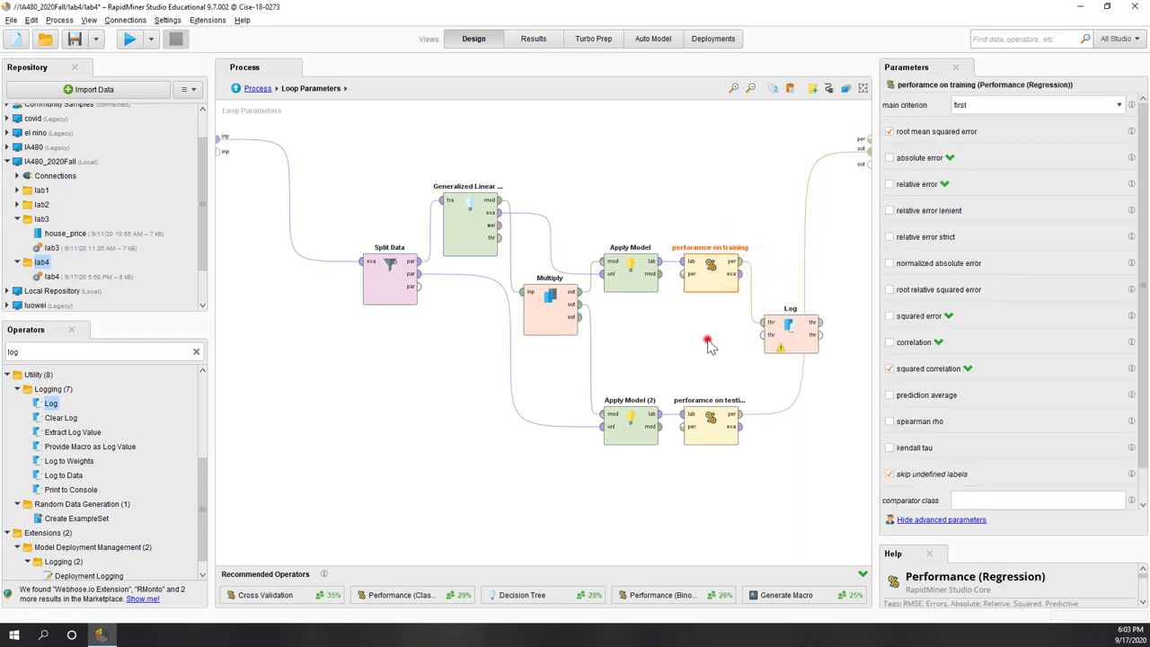
left_click(708, 343)
left_click(739, 413)
left_click(766, 335)
left_click(675, 352)
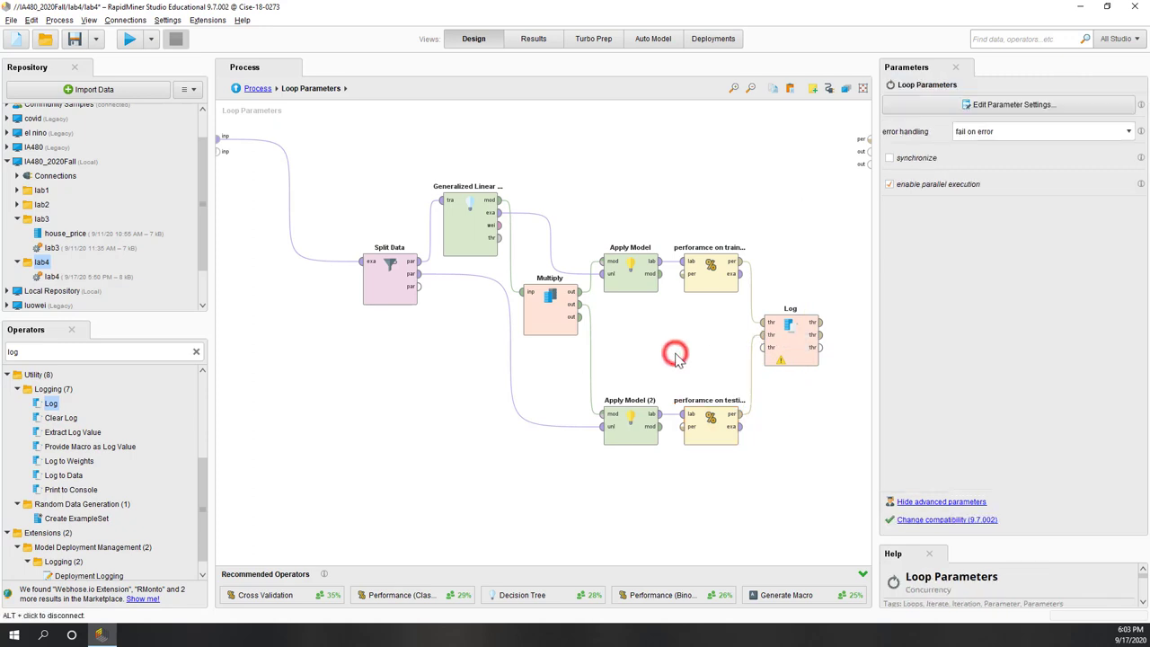
- Connect the Log operator's first two outputs to the loop's performance port and first output port
left_click(814, 322)
left_click(863, 139)
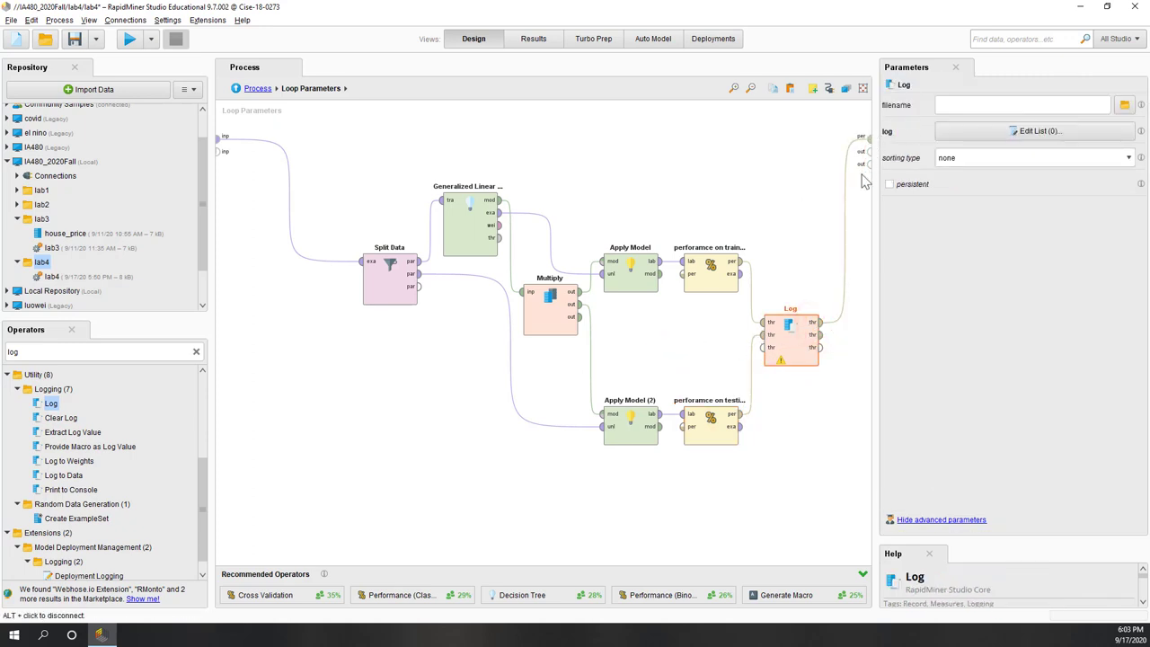
left_click(814, 334)
left_click(861, 150)
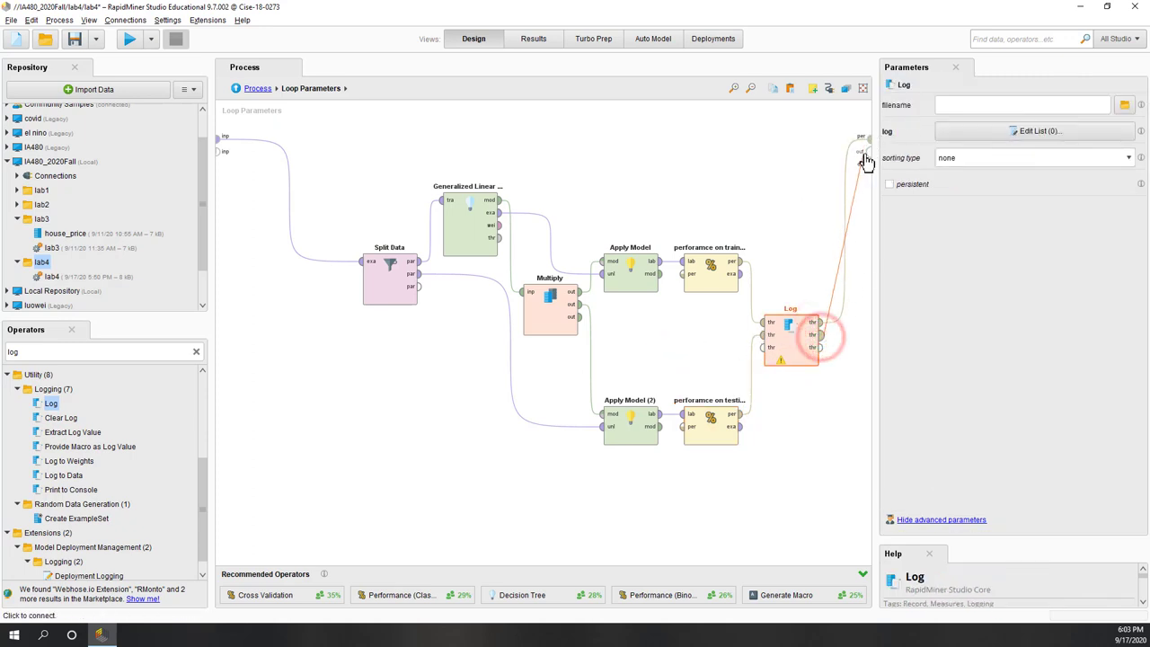
left_click(812, 168)
- In the Log operator's list, name the first column p of training and source it from the perforamce on training operator
left_click(799, 361)
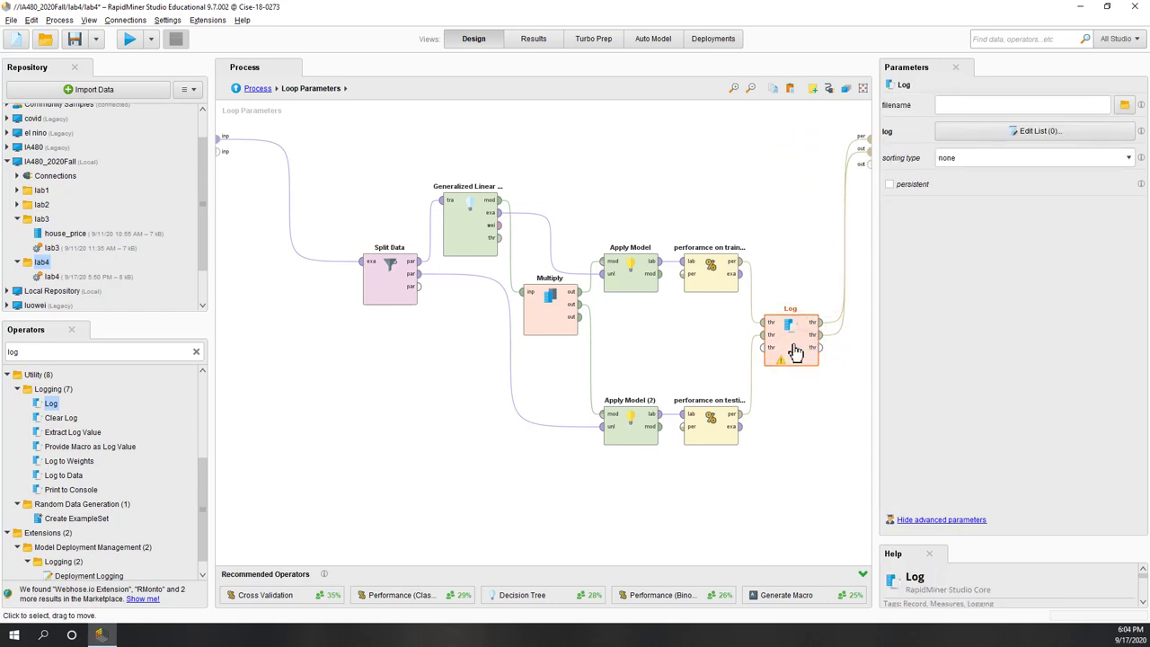
left_click(1005, 132)
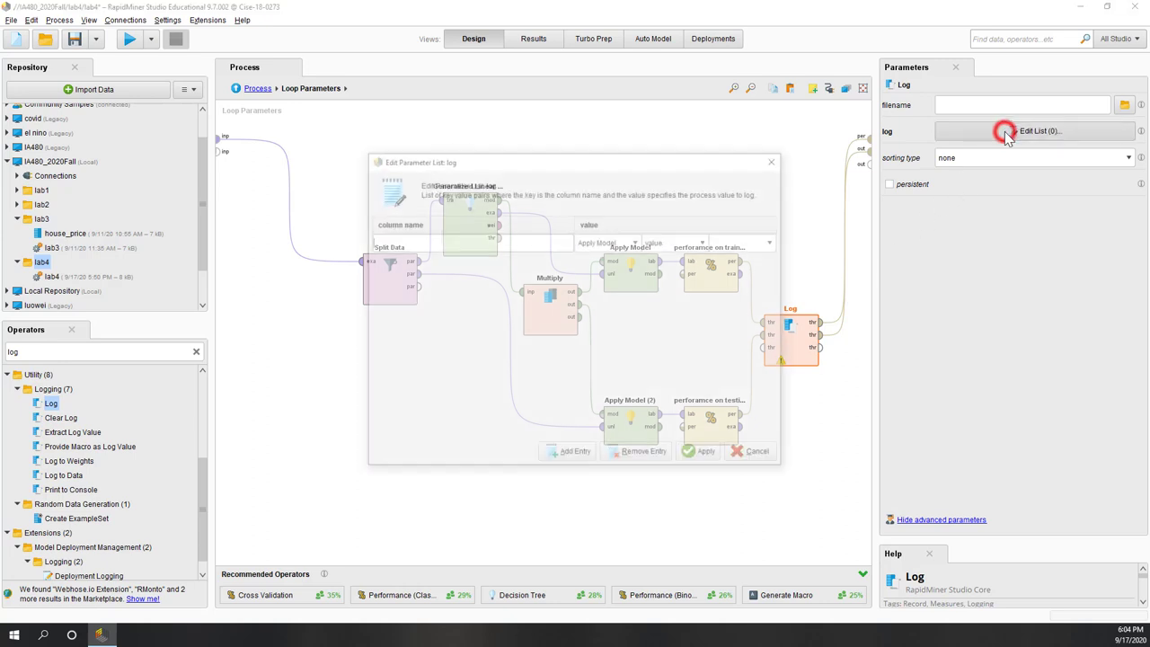
left_click(544, 243)
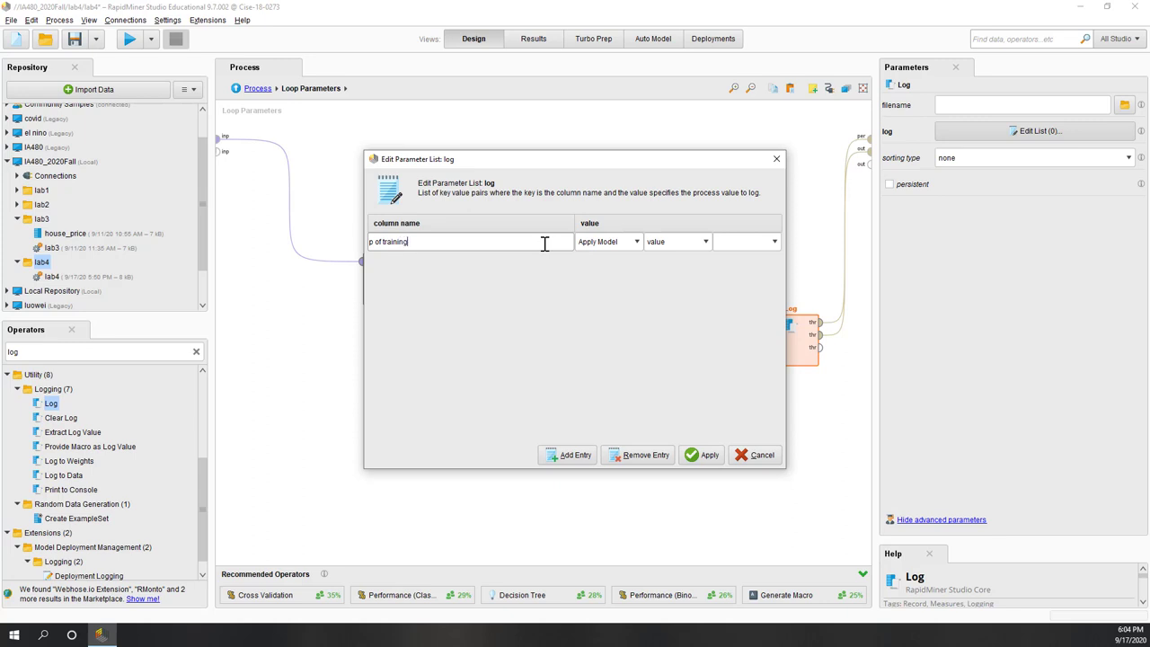
left_click(637, 297)
left_click_drag(645, 164, 480, 176)
left_click(499, 246)
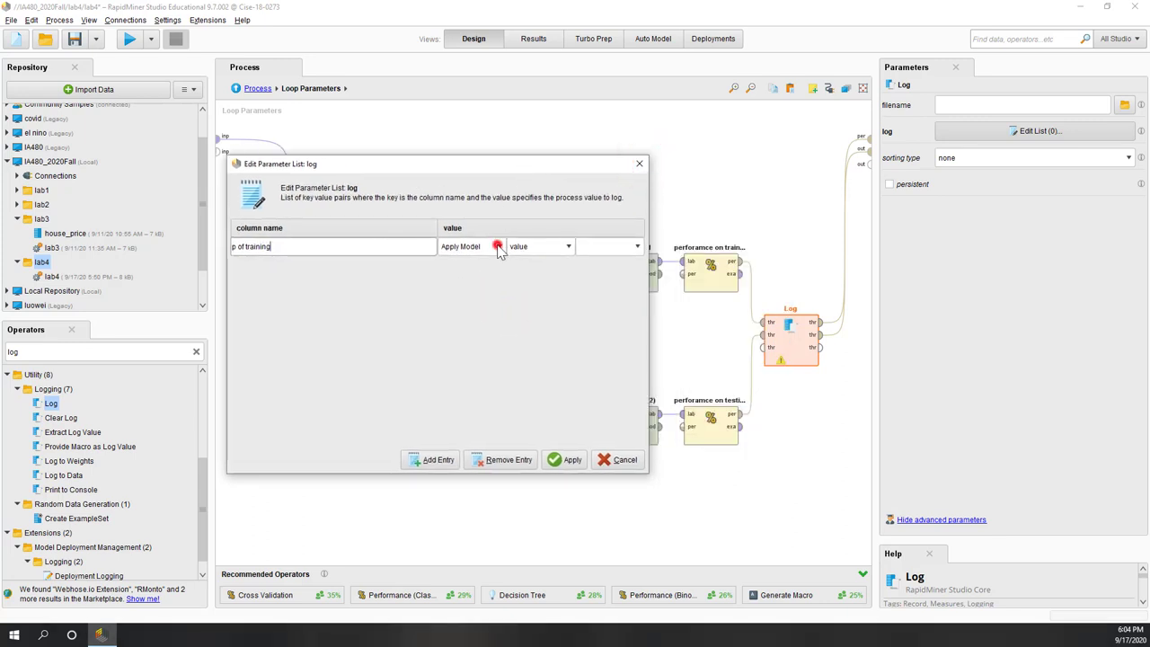
left_click_drag(536, 281, 539, 323)
left_click(503, 334)
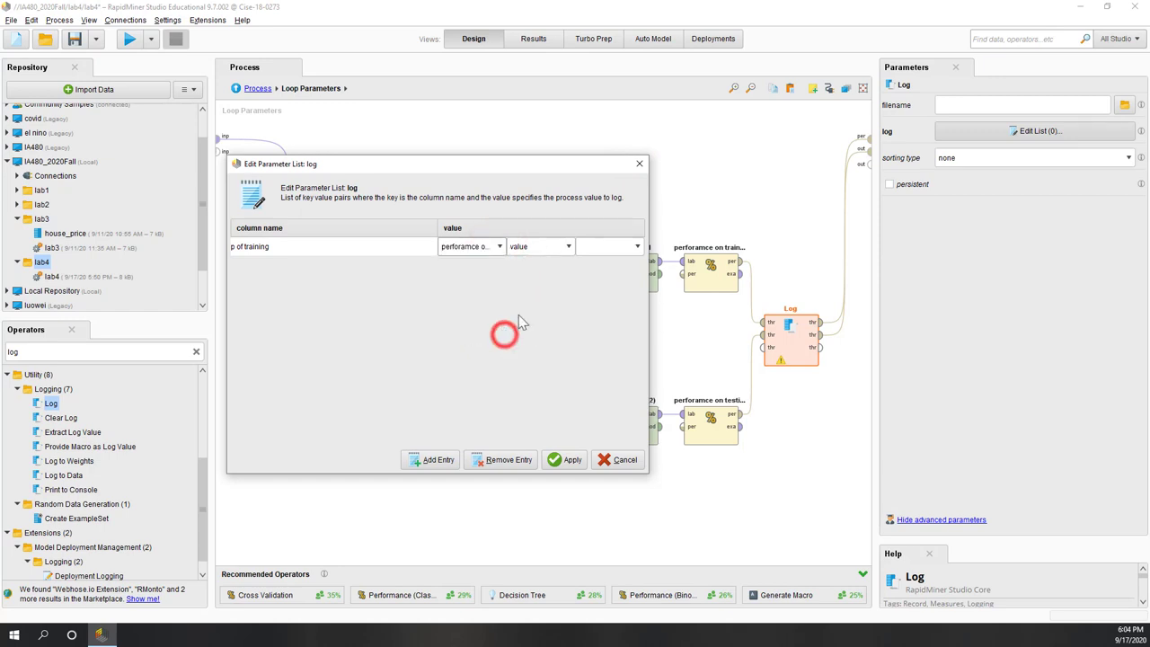
- Make the p of training column log the operator's squared_correlation value
left_click(569, 246)
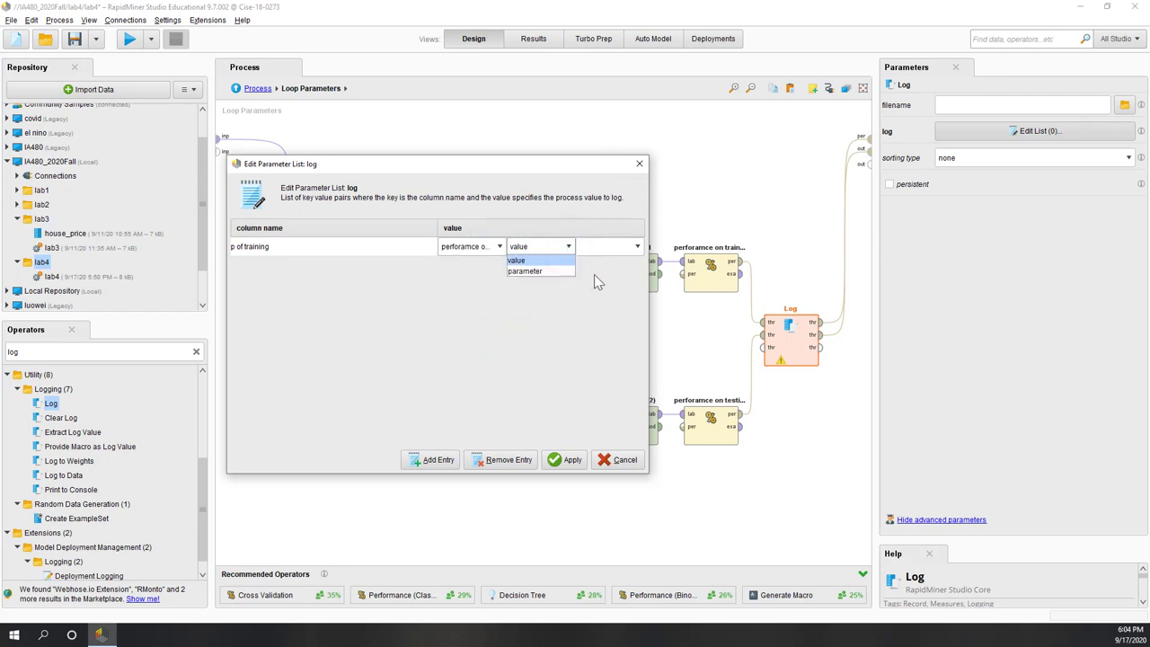
left_click(595, 275)
left_click(638, 247)
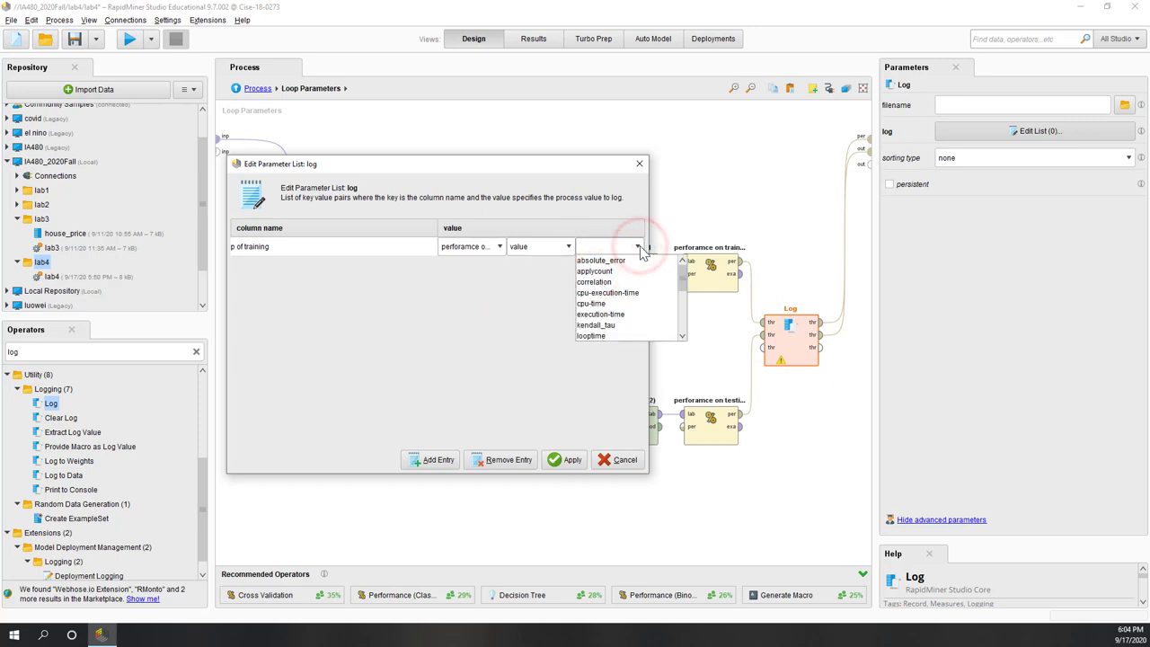
scroll(655, 295, "down", 6)
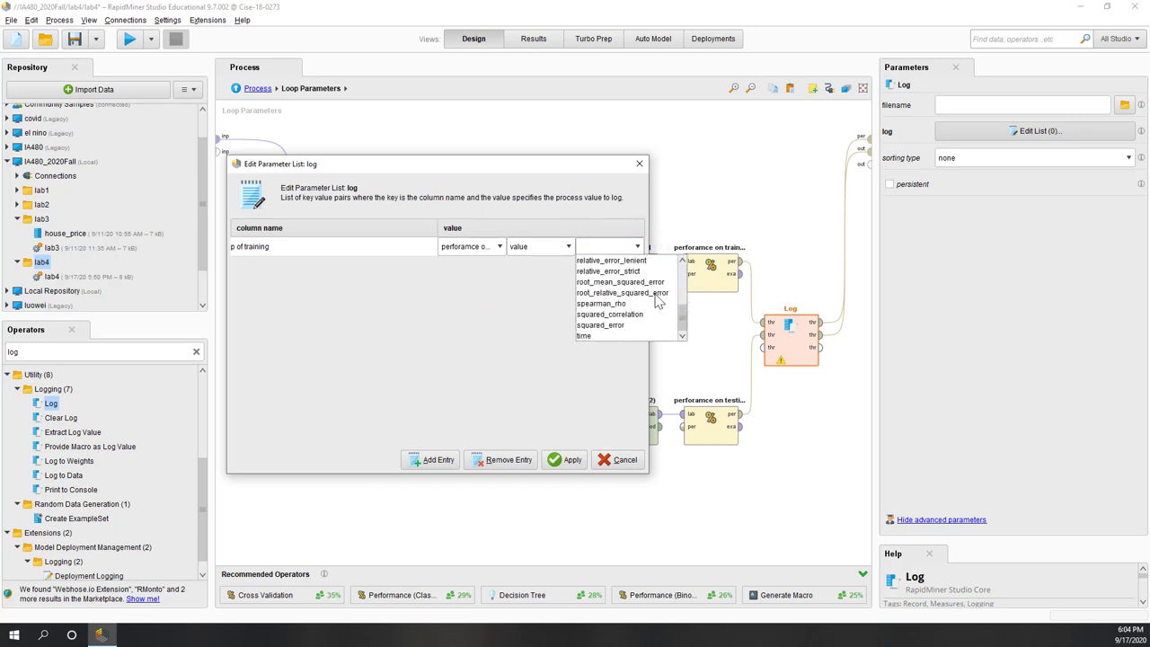
left_click(612, 315)
left_click(399, 373)
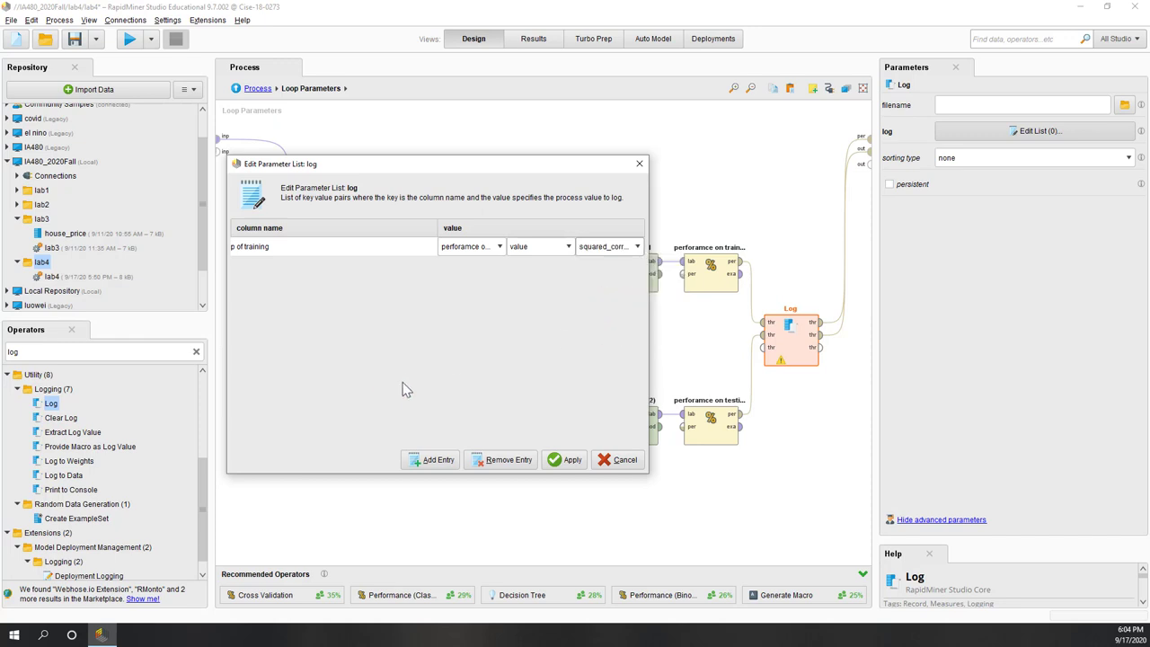
- Add a second log column named p of testing and source it from the perforamce on testing operator
left_click(434, 460)
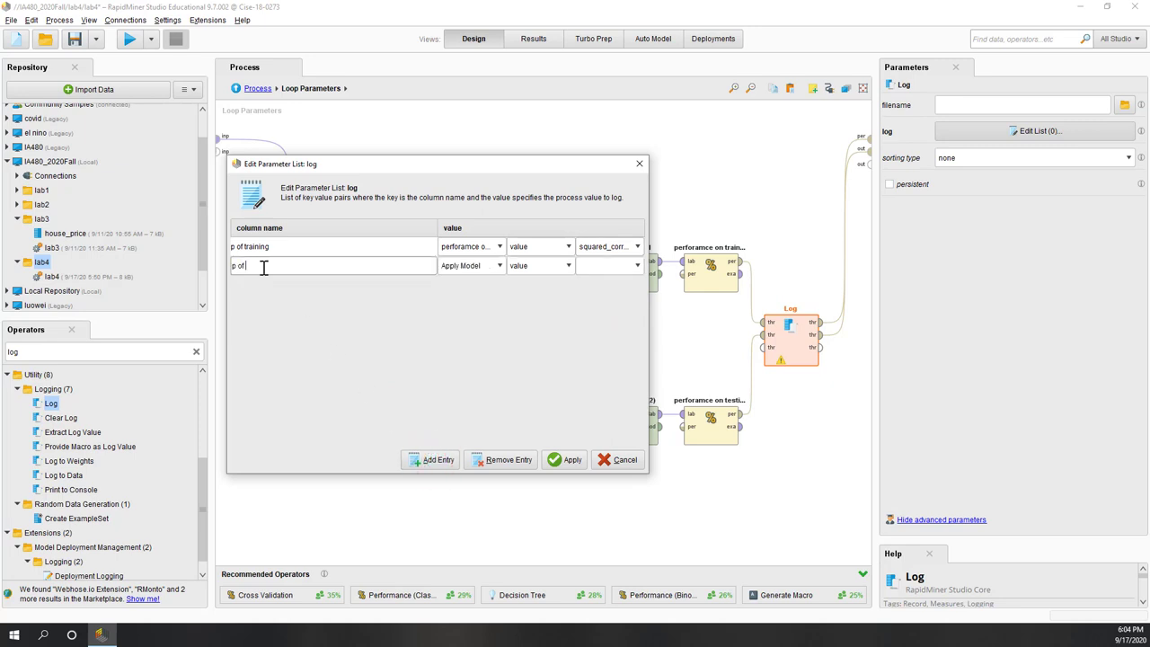
left_click(424, 337)
left_click(498, 266)
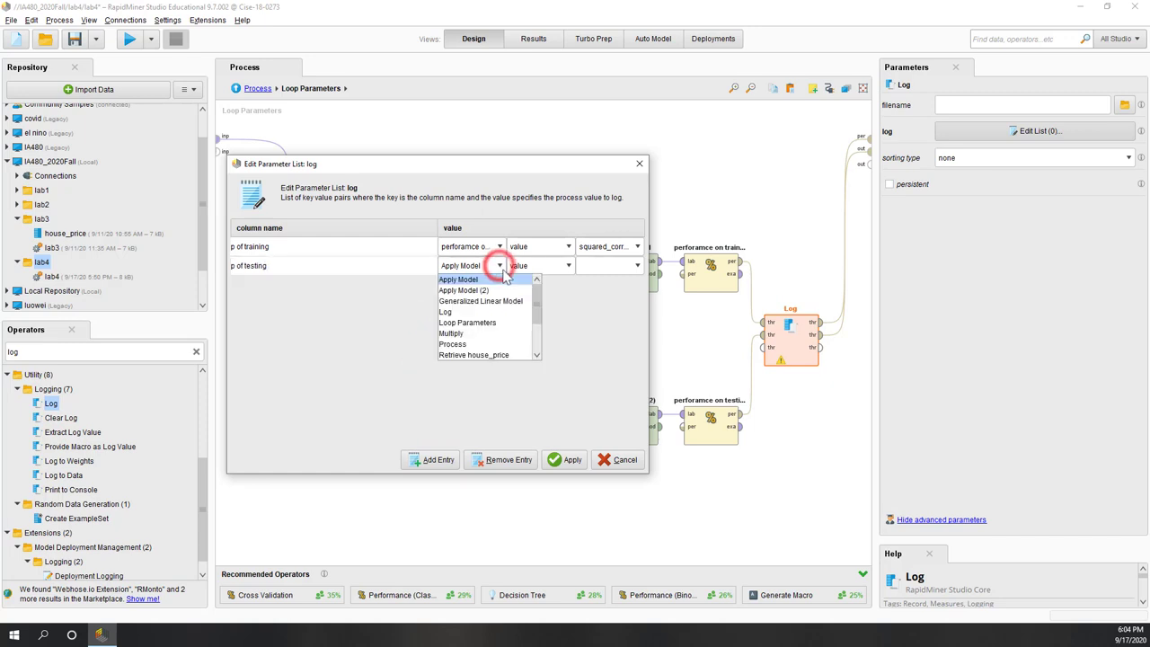
left_click_drag(533, 306, 541, 359)
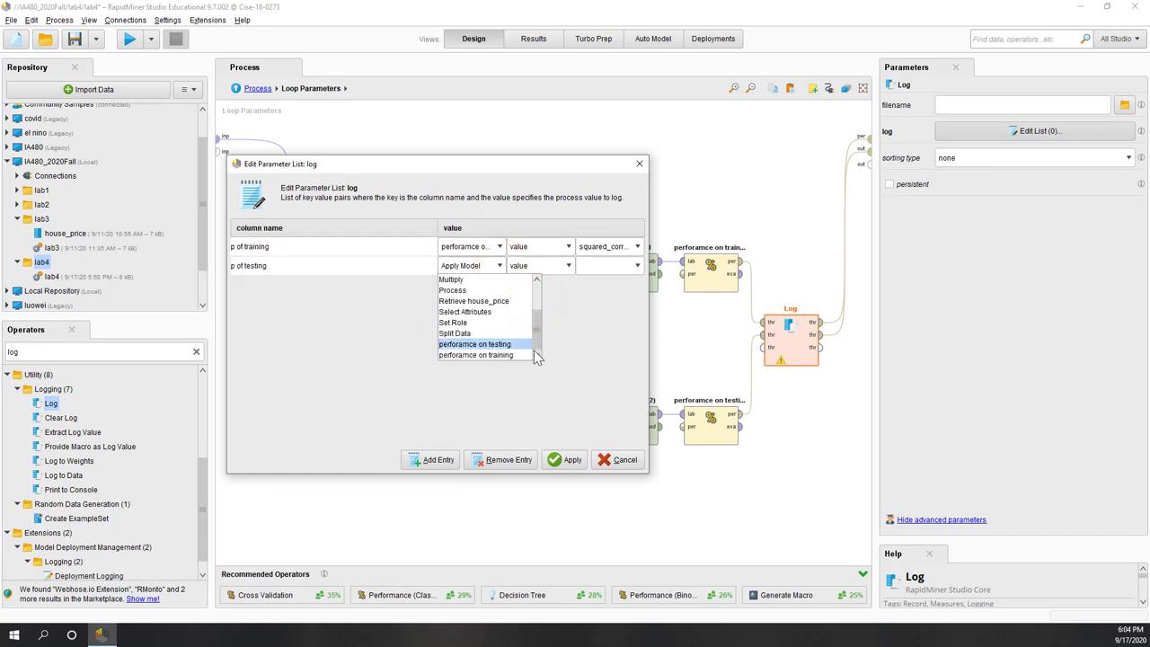
left_click(516, 345)
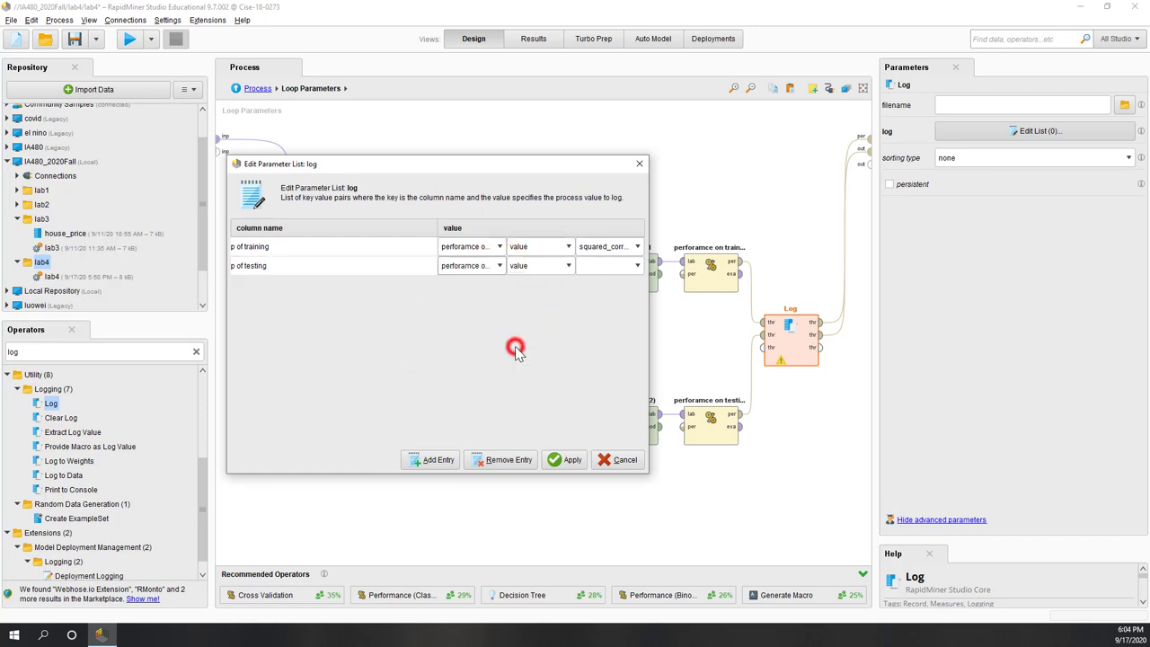
- Make the p of testing column log the operator's squared_correlation value
left_click(573, 328)
left_click(637, 265)
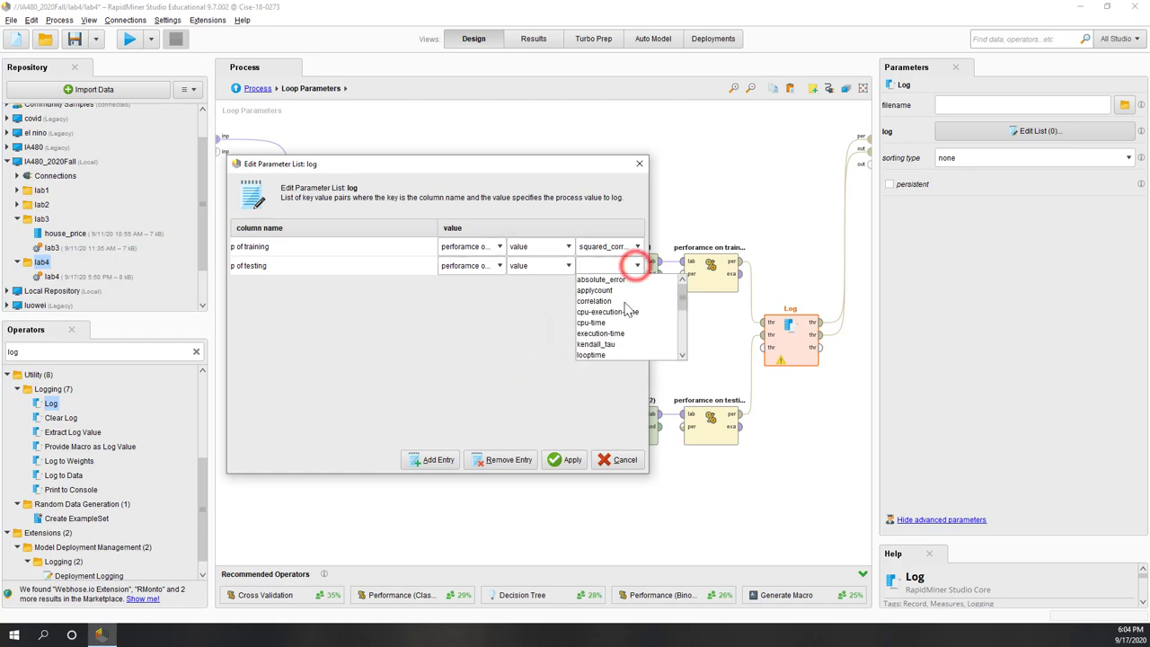
scroll(622, 323, "down", 6)
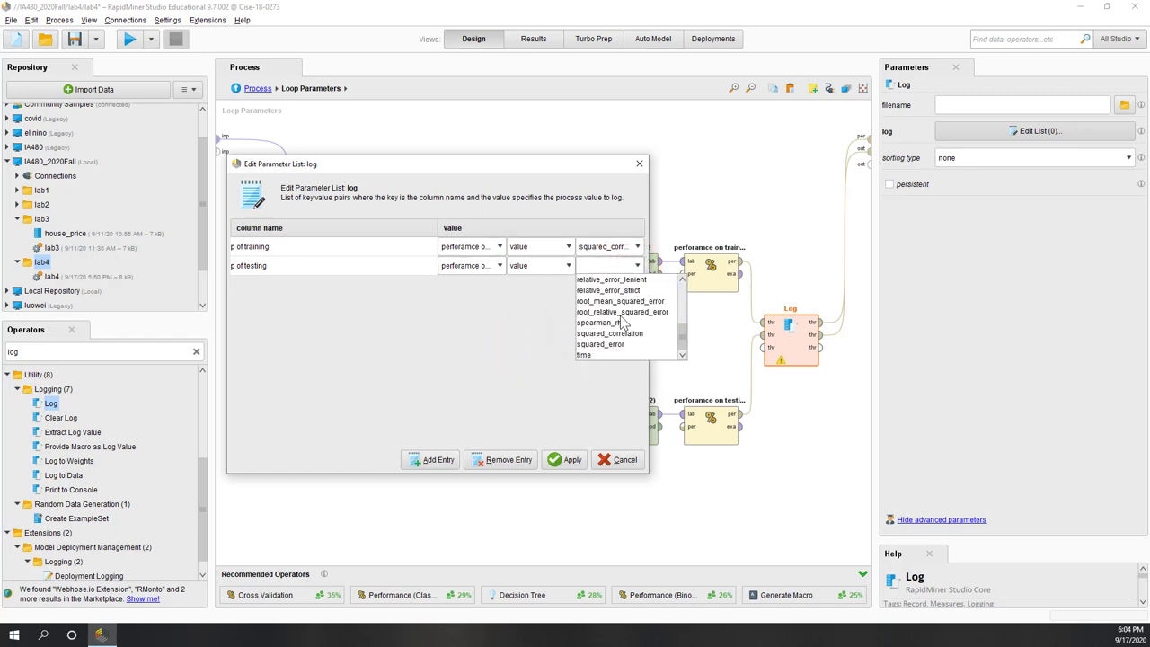
left_click(616, 333)
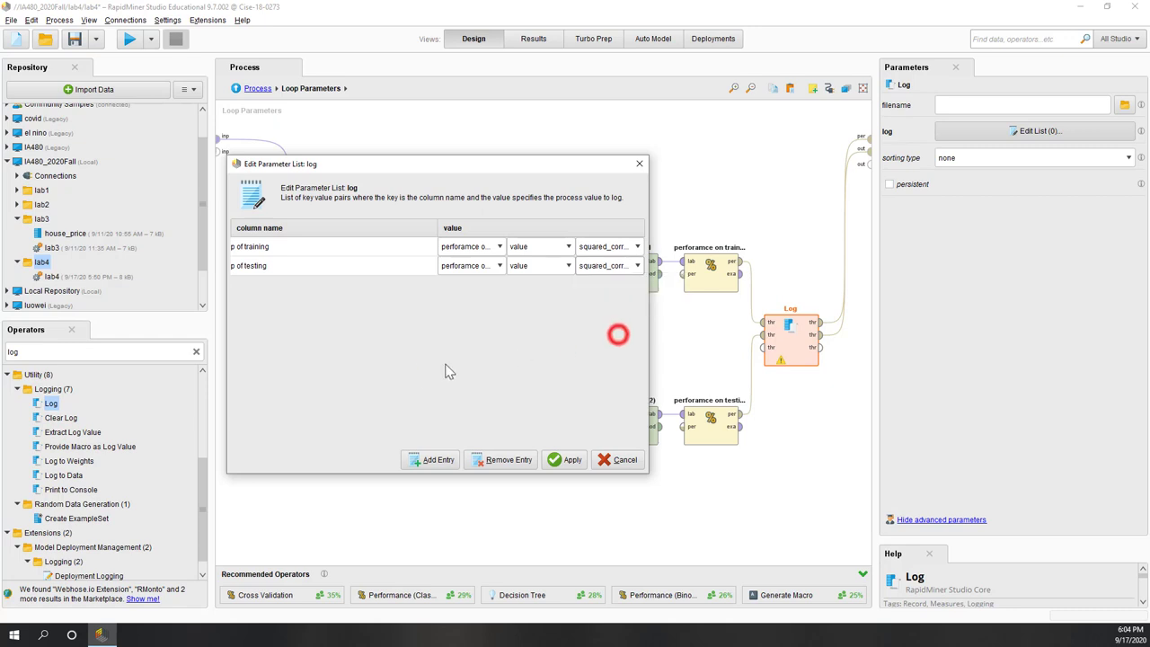
- Add a third log column named lambda and source it from the Generalized Linear Model operator
left_click(430, 464)
type("lambda")
left_click(323, 354)
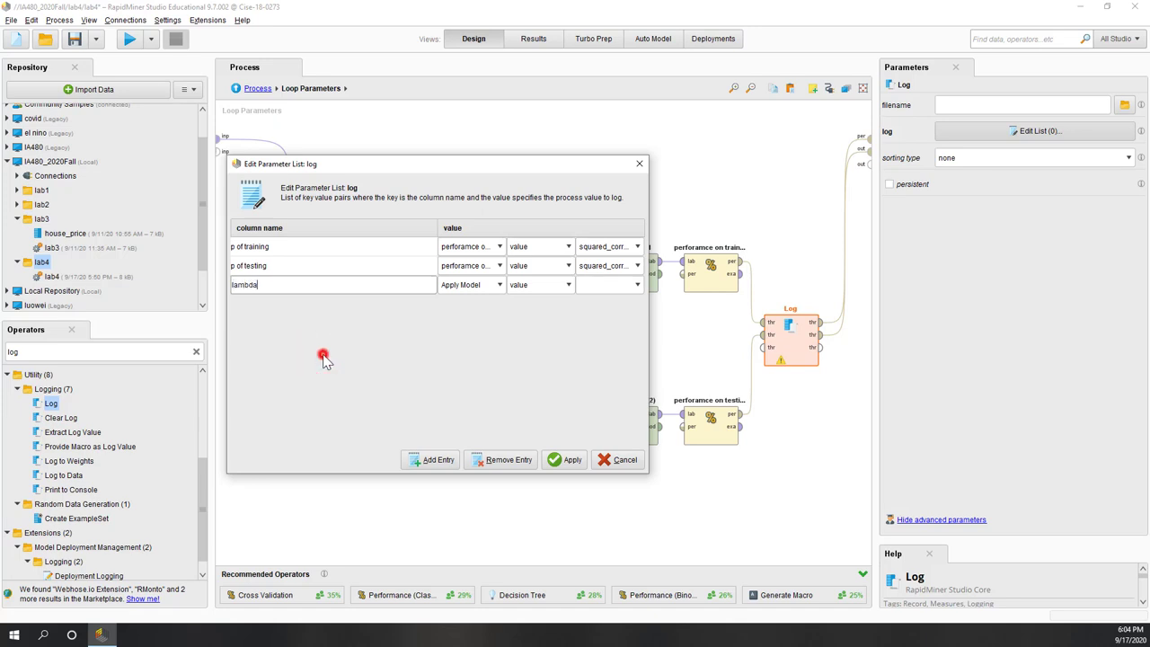
left_click(499, 286)
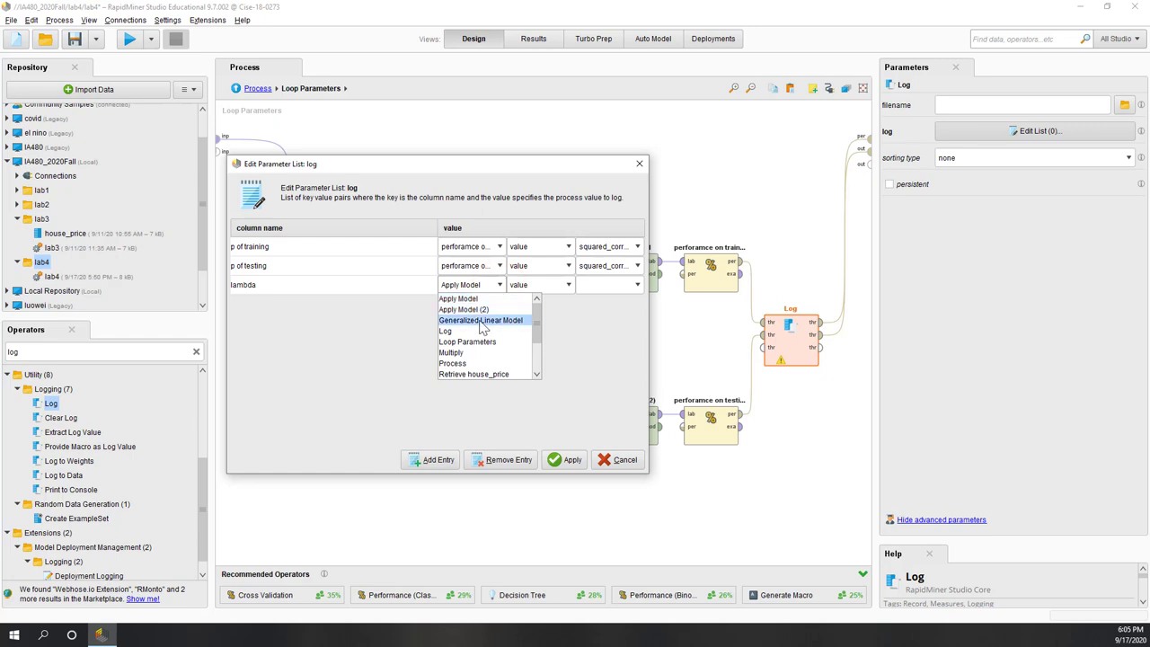
left_click(480, 321)
left_click(534, 326)
- Make the lambda column record the operator's lambda parameter and apply the log list
left_click(569, 284)
left_click(547, 305)
left_click(637, 285)
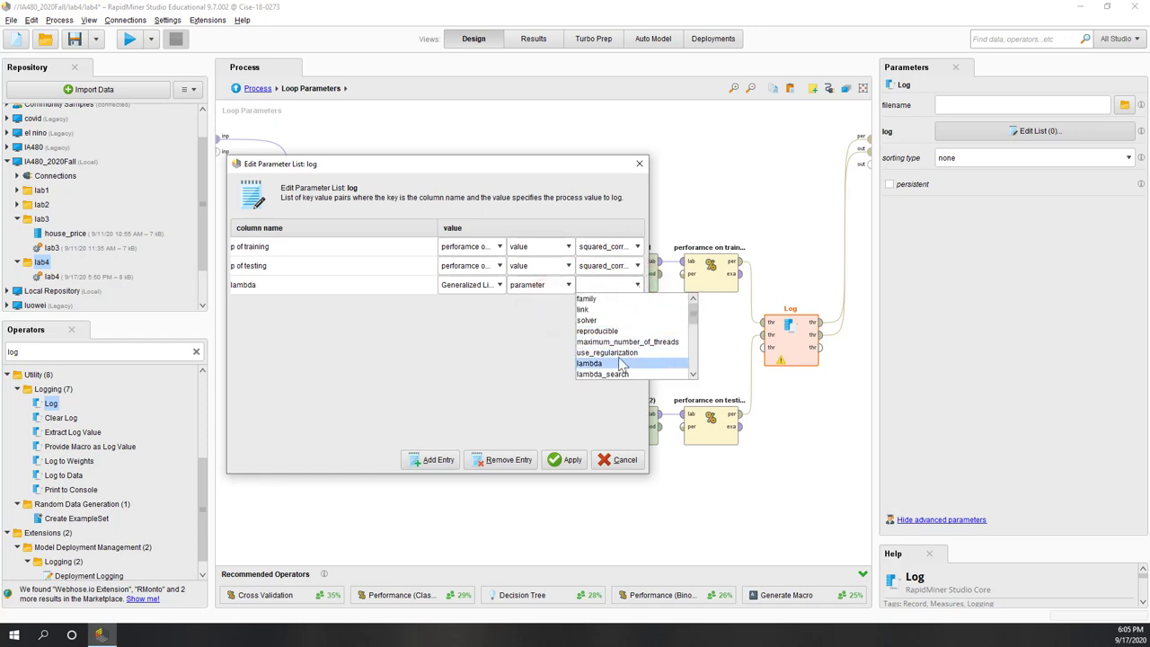
left_click(618, 362)
left_click(511, 388)
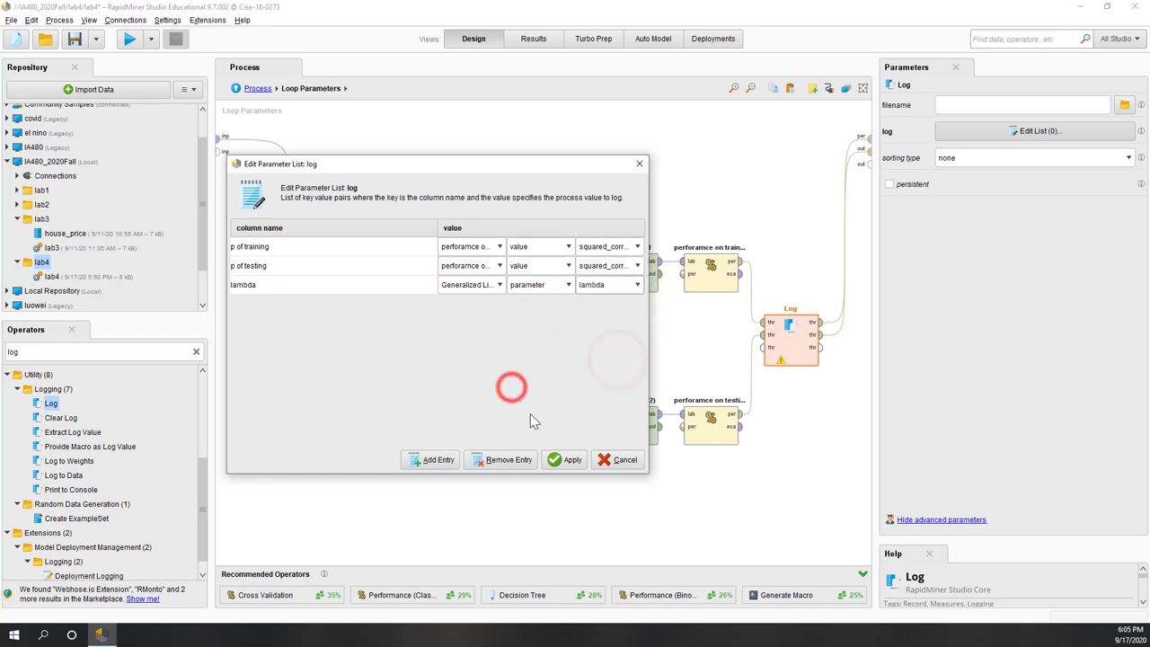
left_click(566, 460)
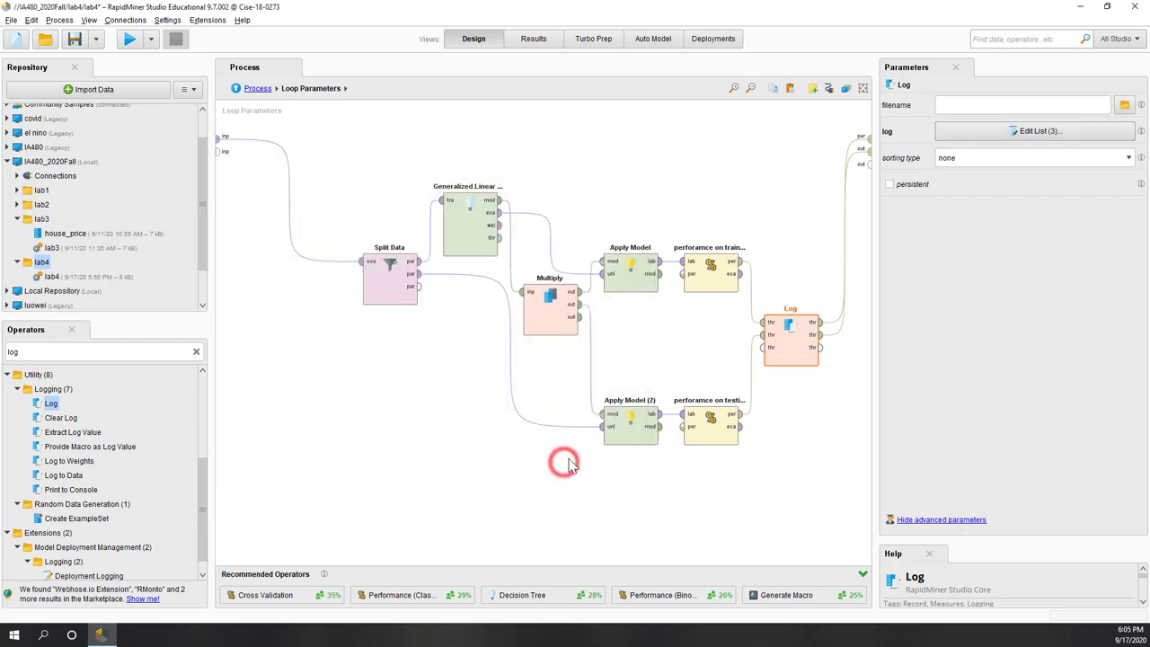
- Inside Loop Parameters, connect the model output of the training branch's Apply Model operator to the loop's second output port
left_click(699, 359)
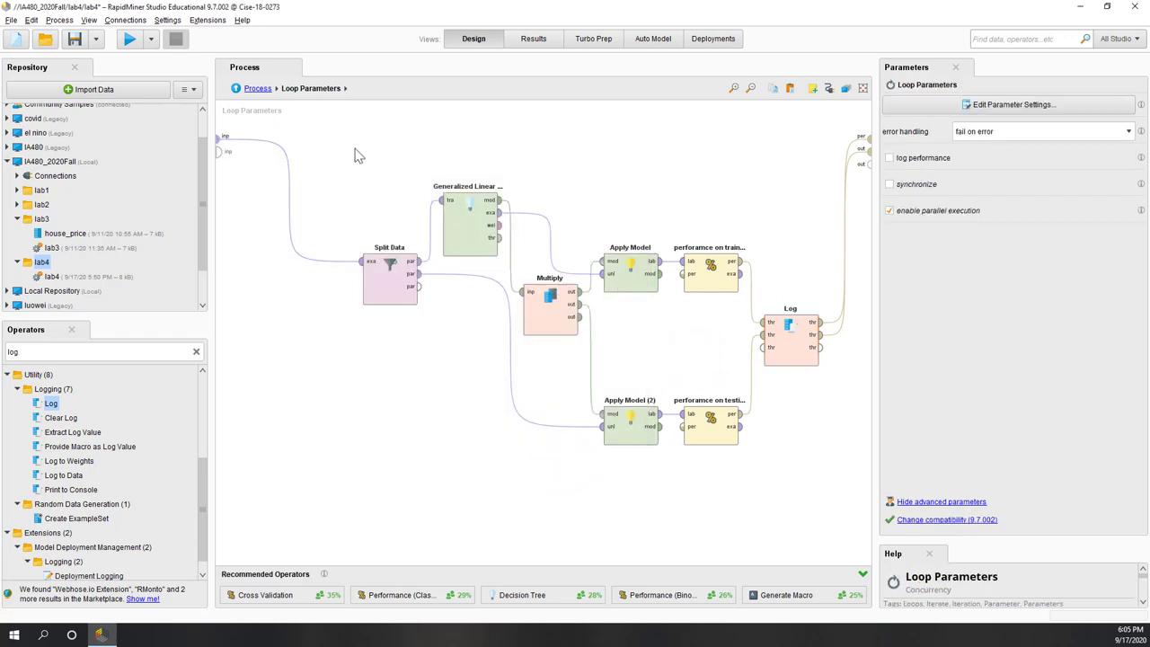
left_click(256, 89)
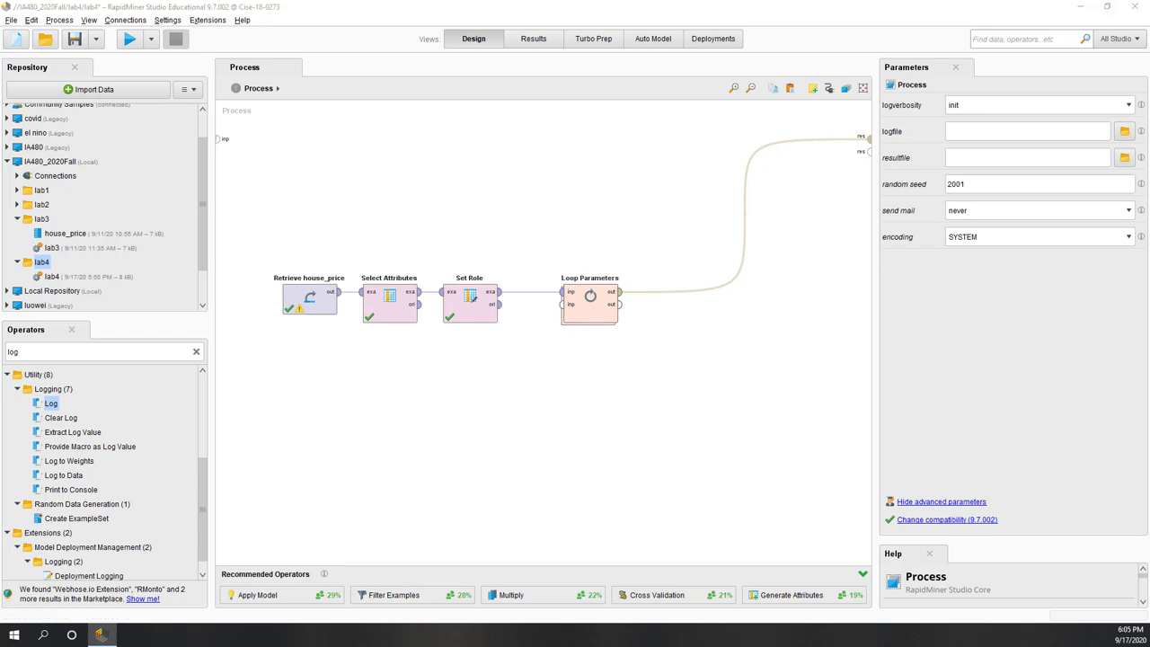
double_click(600, 324)
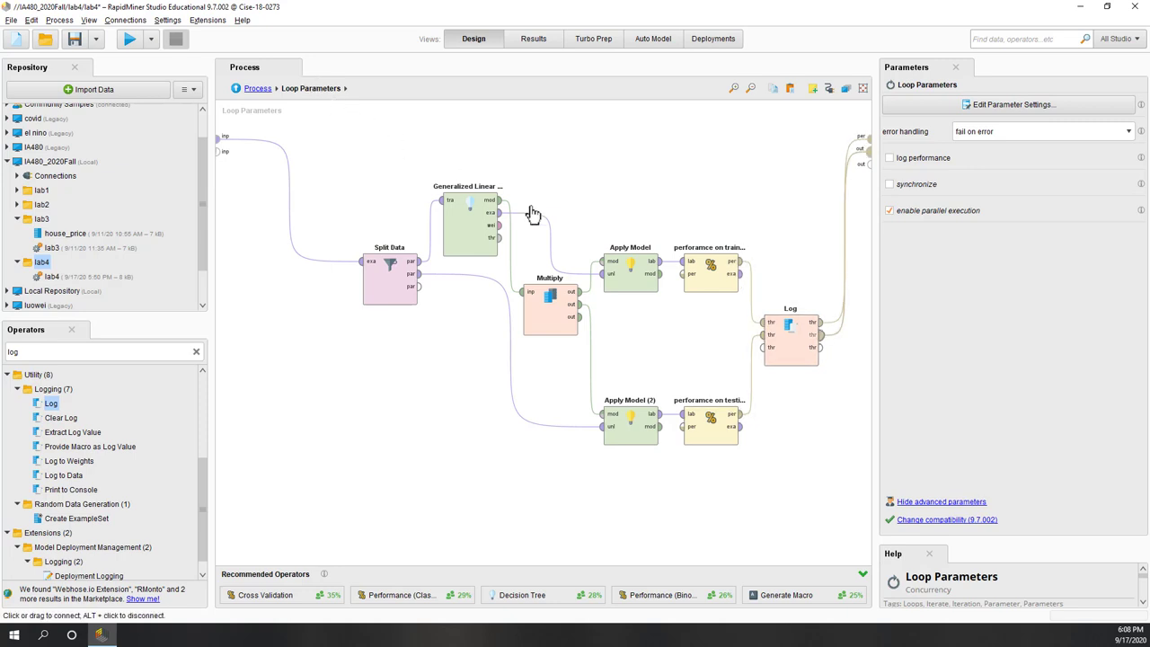
left_click(661, 277)
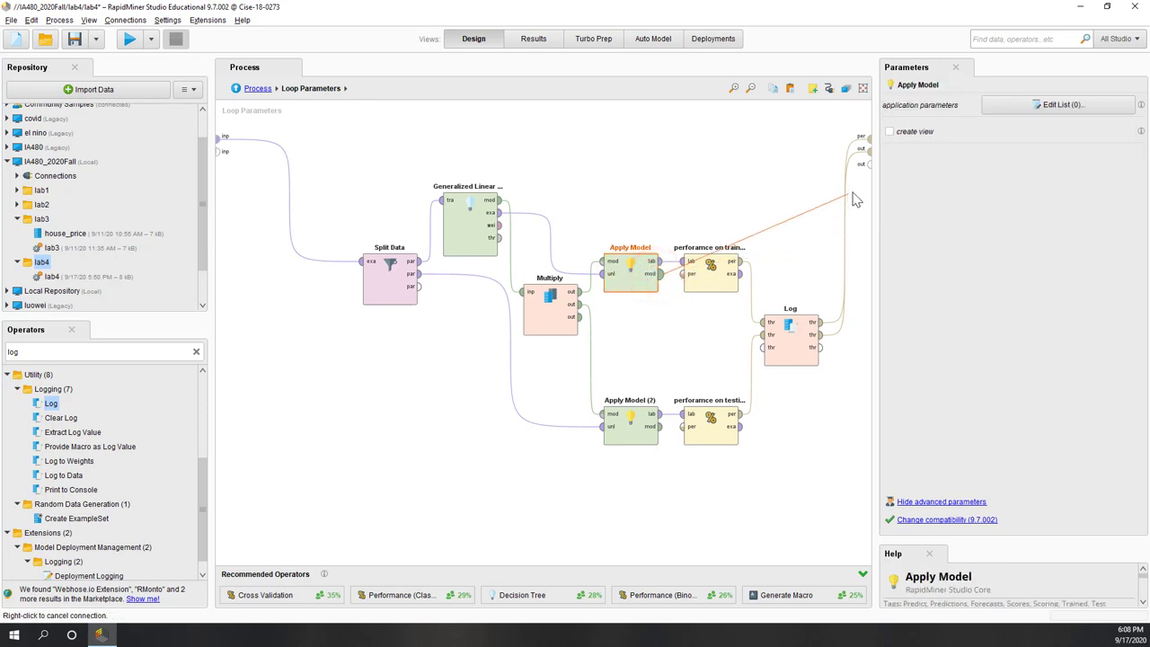
left_click(864, 166)
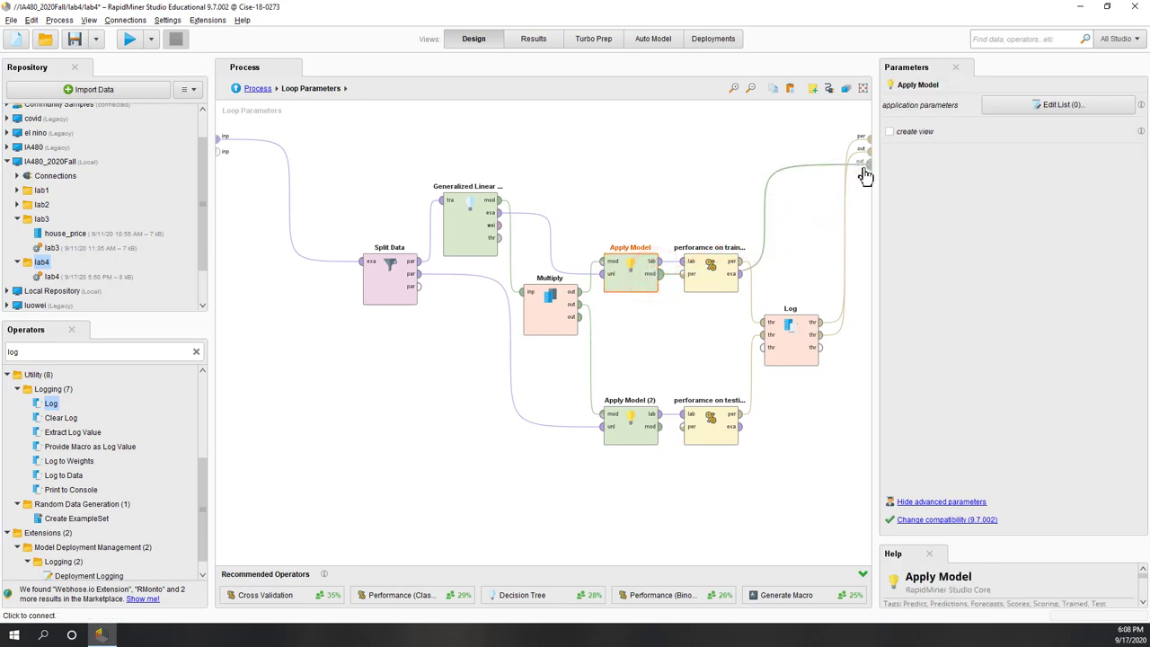
left_click(795, 333)
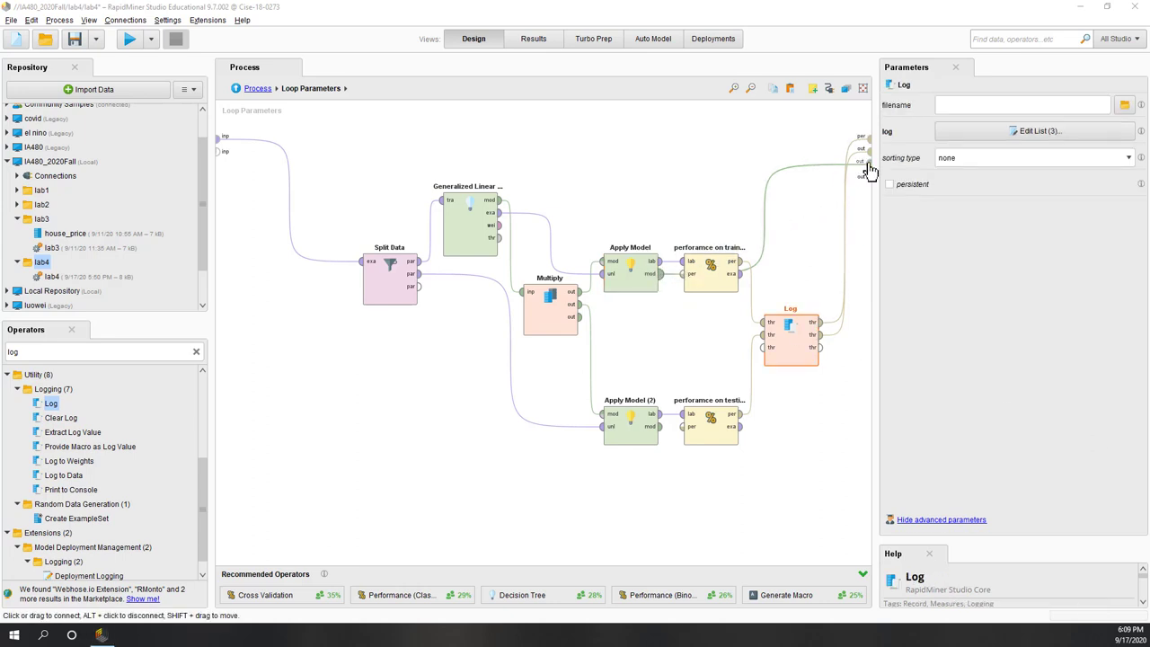
- In the main process, connect Loop Parameters' second output to the second result port and run the process
left_click(257, 90)
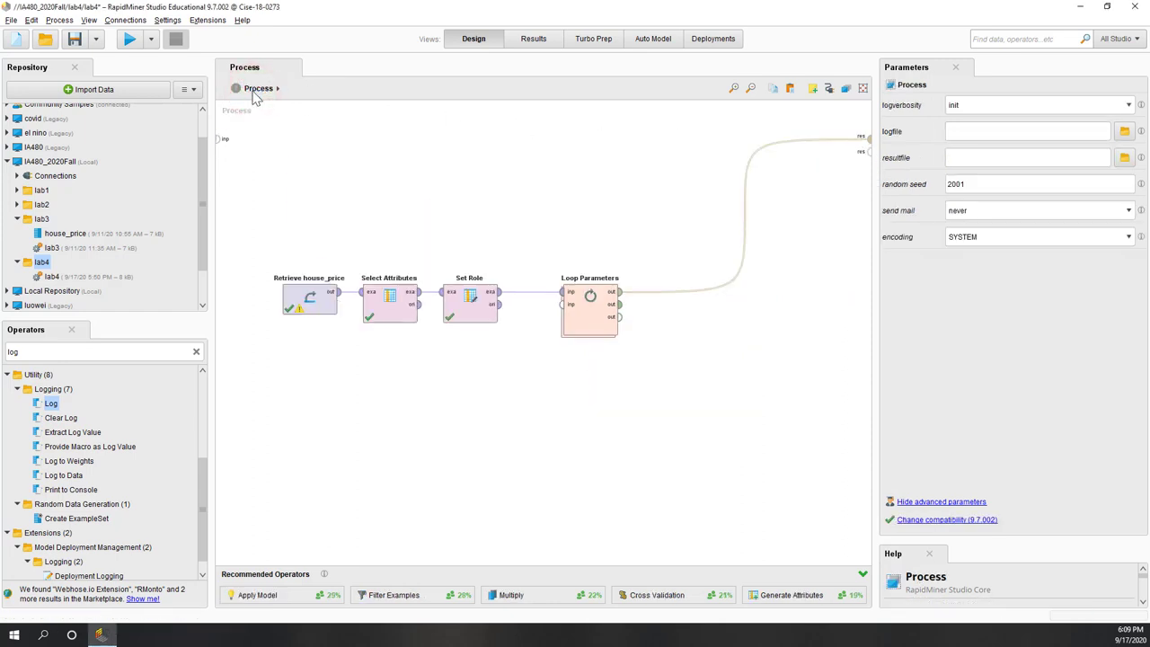
left_click(619, 305)
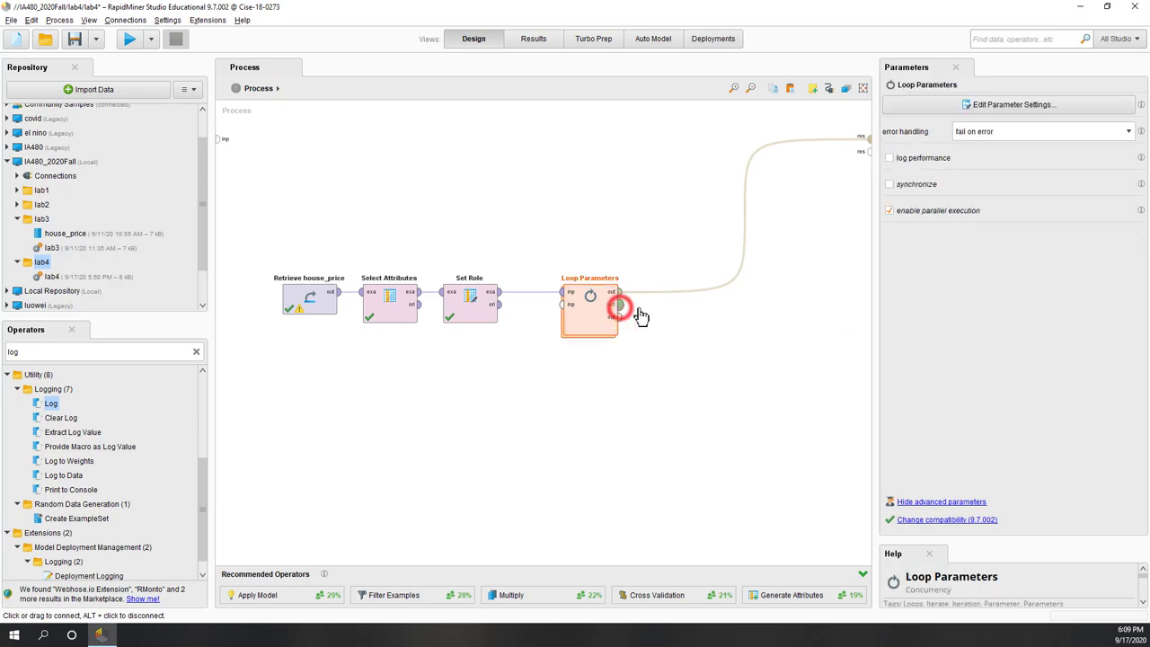
left_click(865, 151)
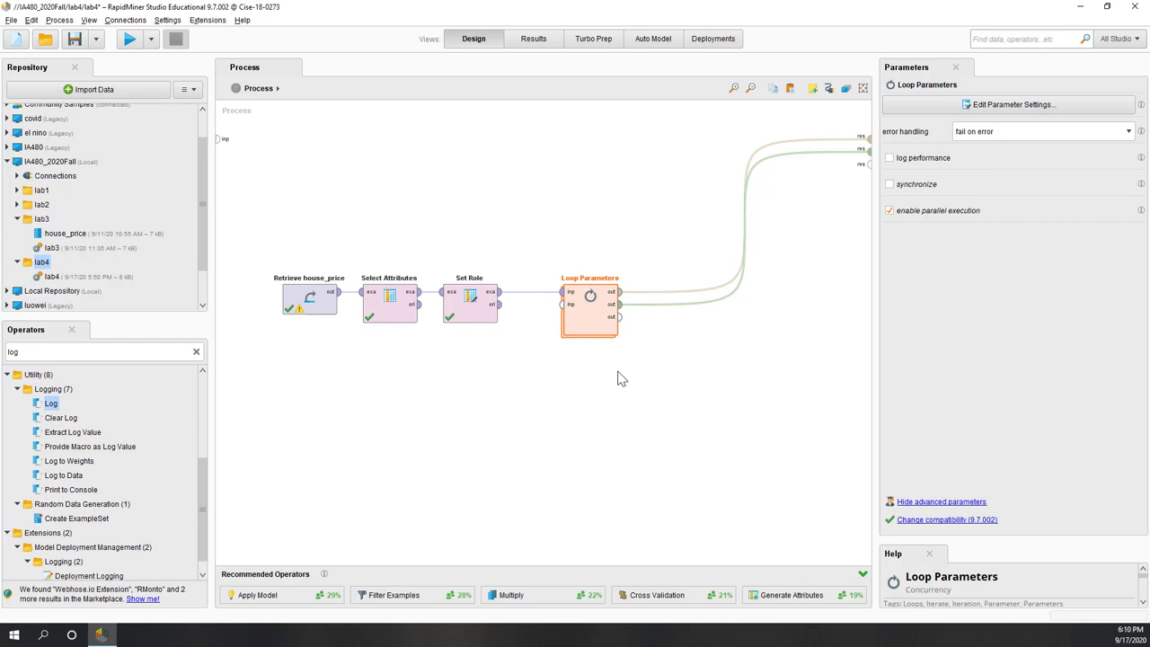
left_click(129, 42)
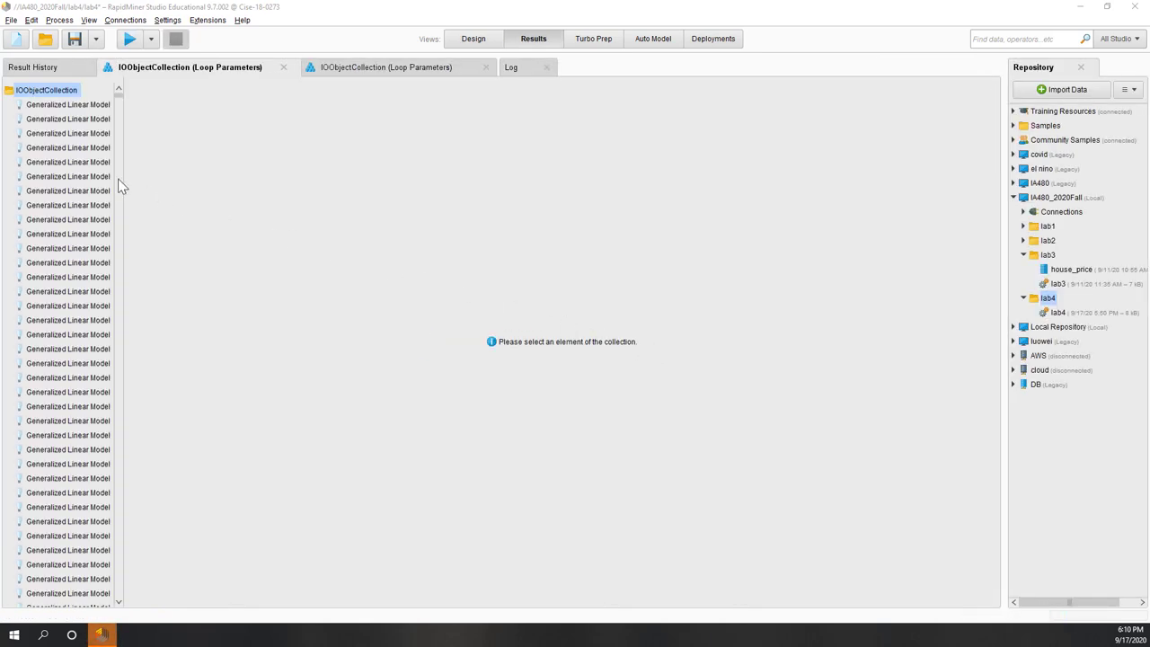
- Examine the coefficients of several Generalized Linear Models at the start, middle and end of the resulting model collection
left_click(349, 72)
left_click(199, 72)
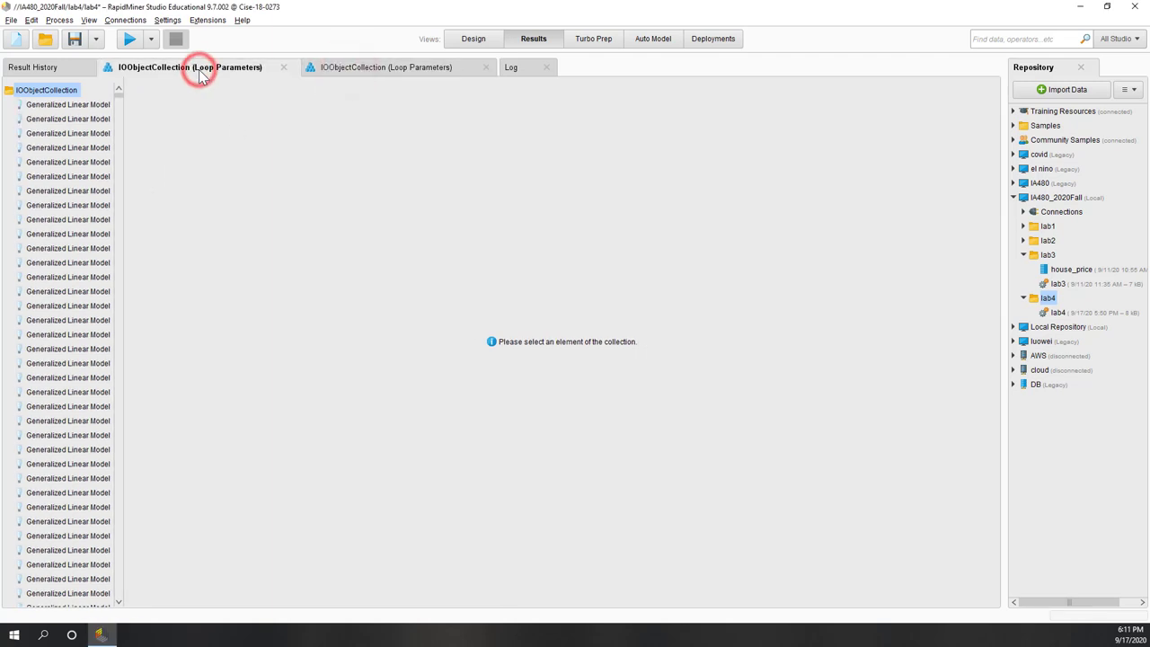
left_click(90, 106)
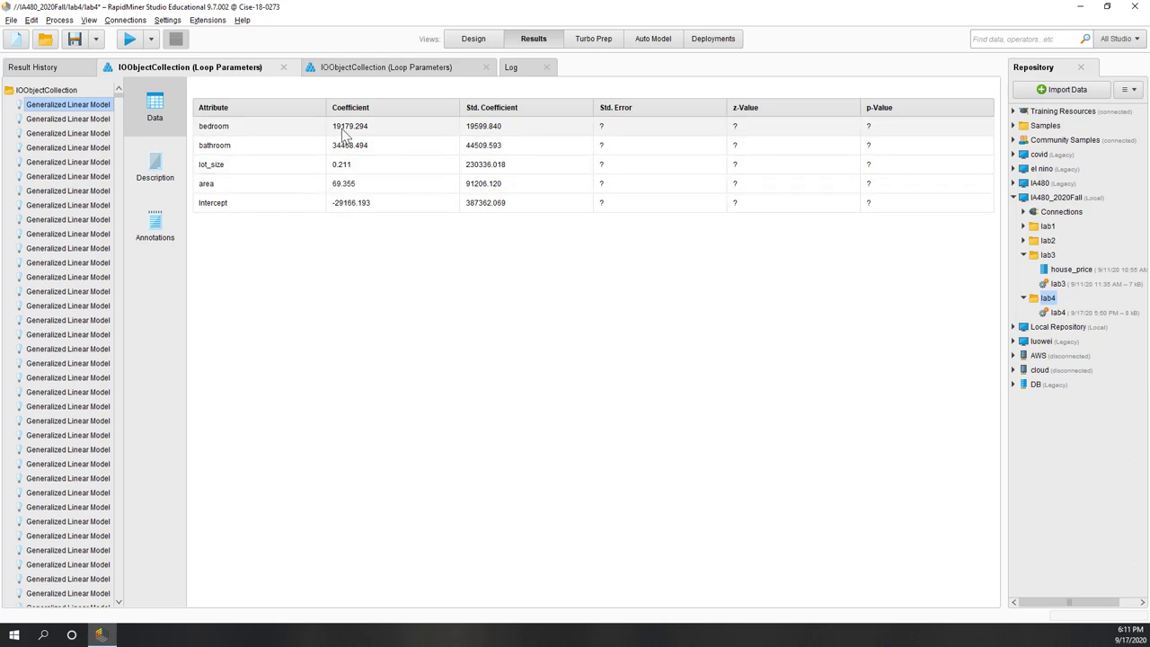
left_click(118, 94)
left_click(70, 277)
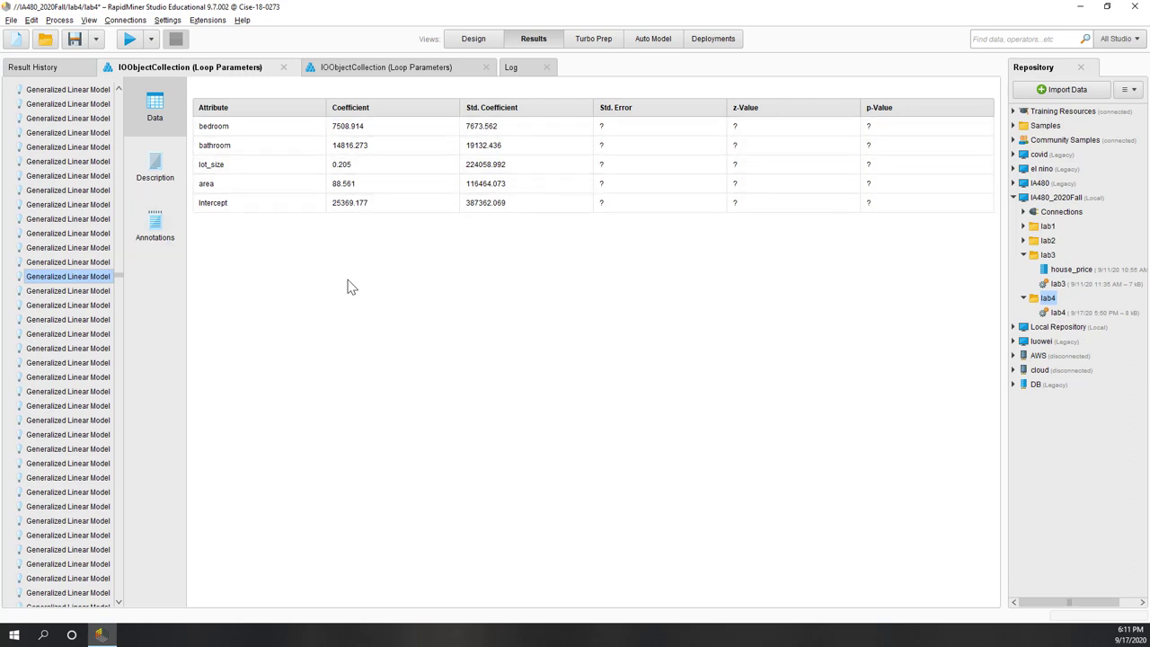
left_click_drag(117, 275, 113, 458)
left_click(77, 434)
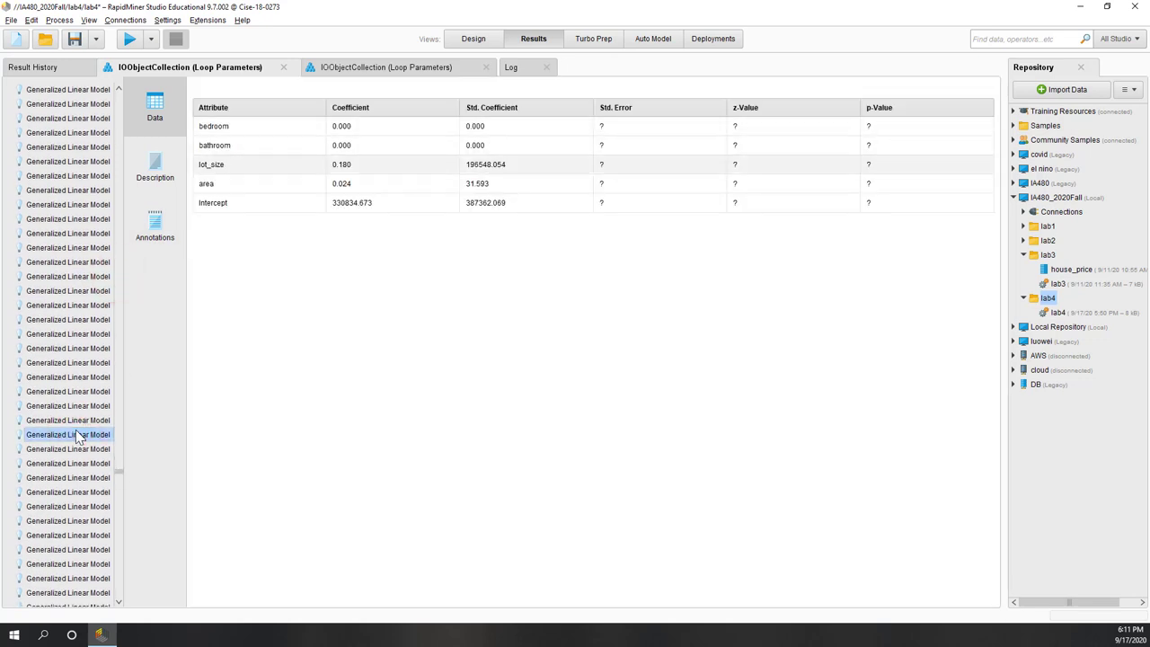
left_click(113, 471)
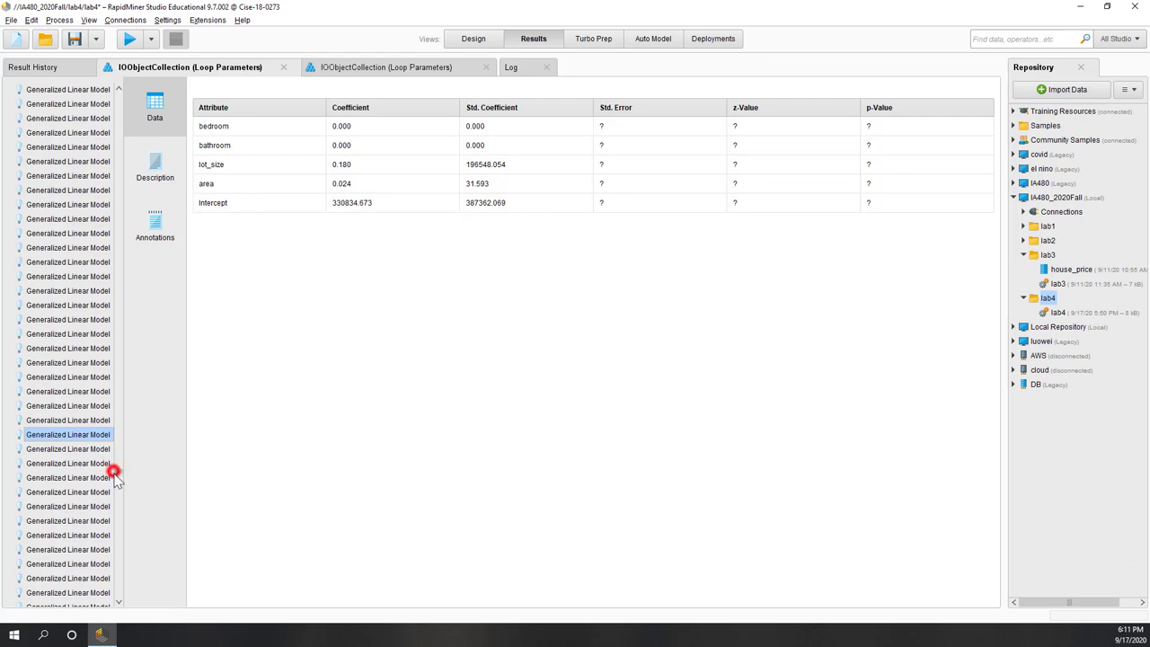
left_click(70, 563)
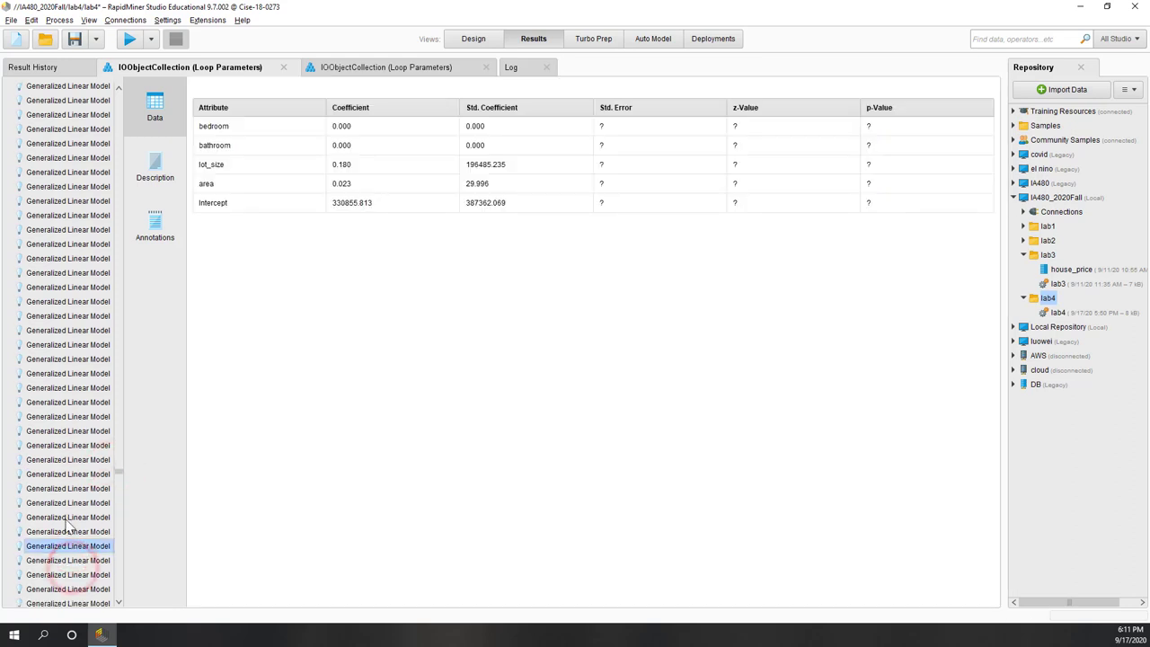
left_click(69, 566)
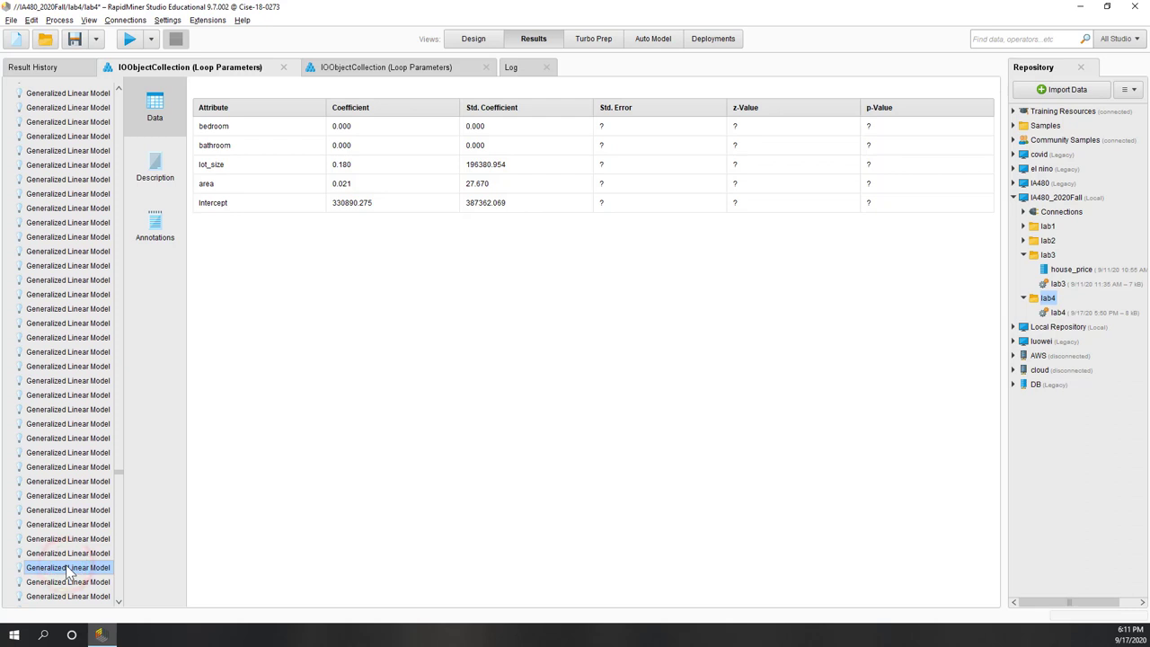
left_click(336, 454)
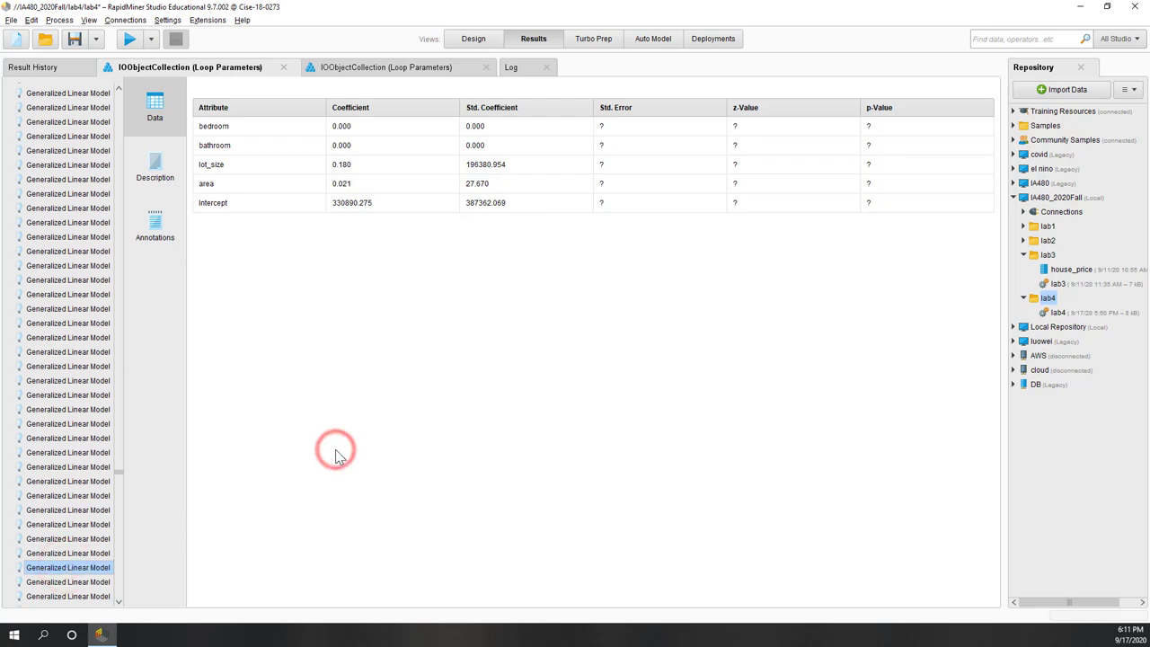
- Review the Log result, comparing training and testing performance for small and very large lambda values
left_click(513, 72)
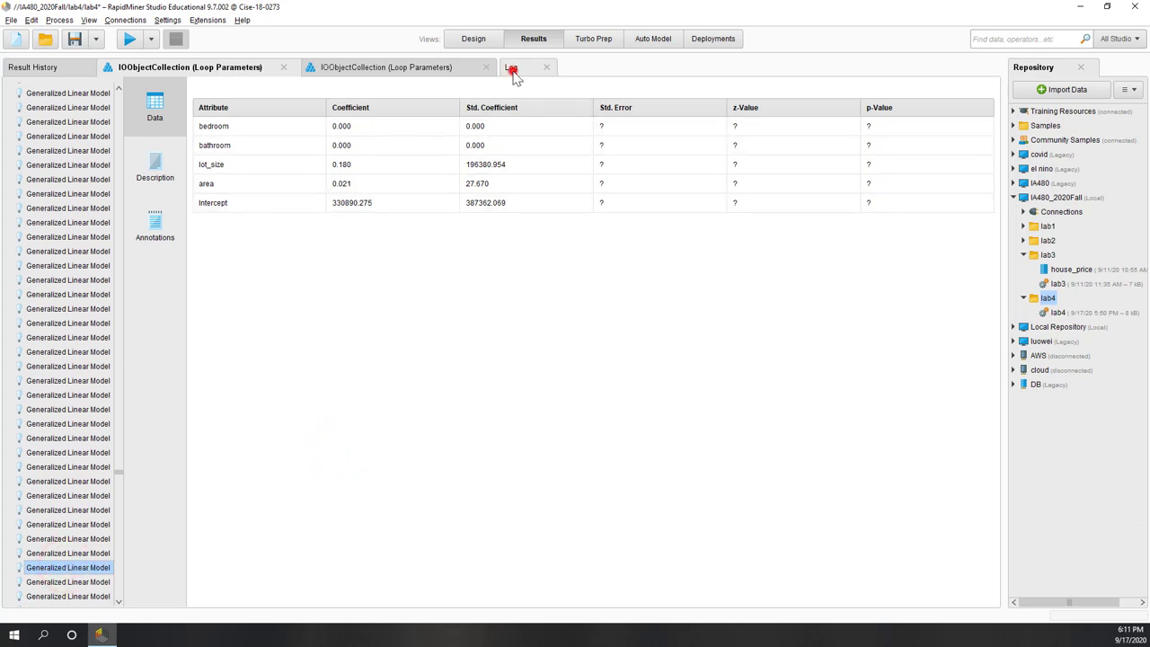
left_click_drag(114, 111, 531, 129)
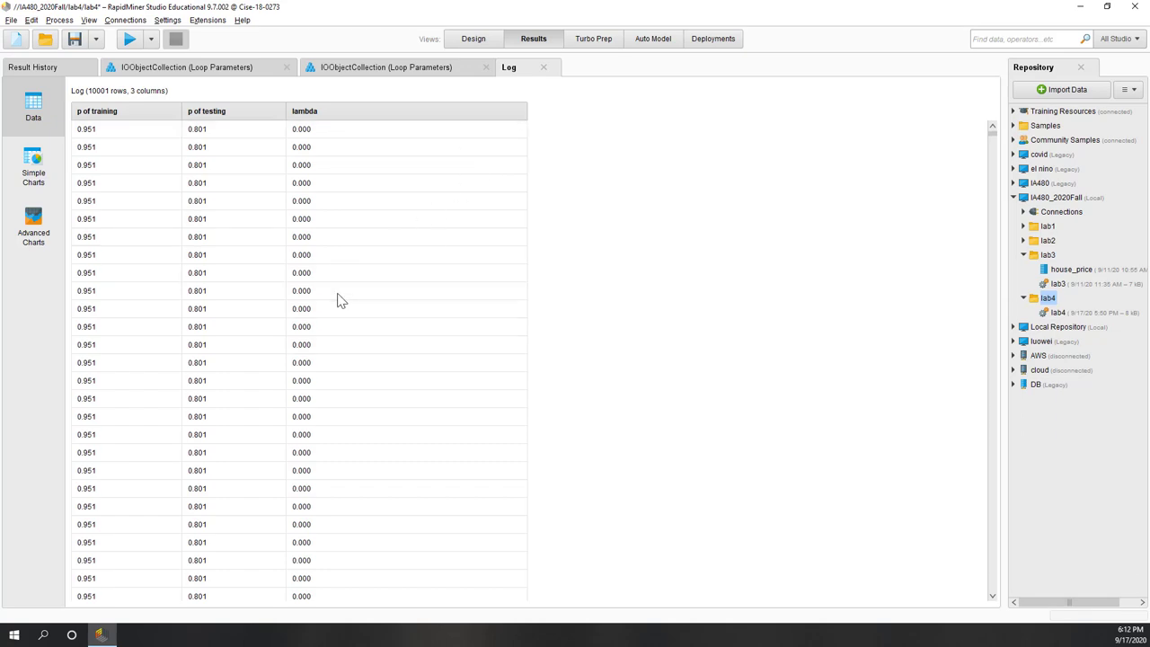
left_click_drag(991, 132, 947, 528)
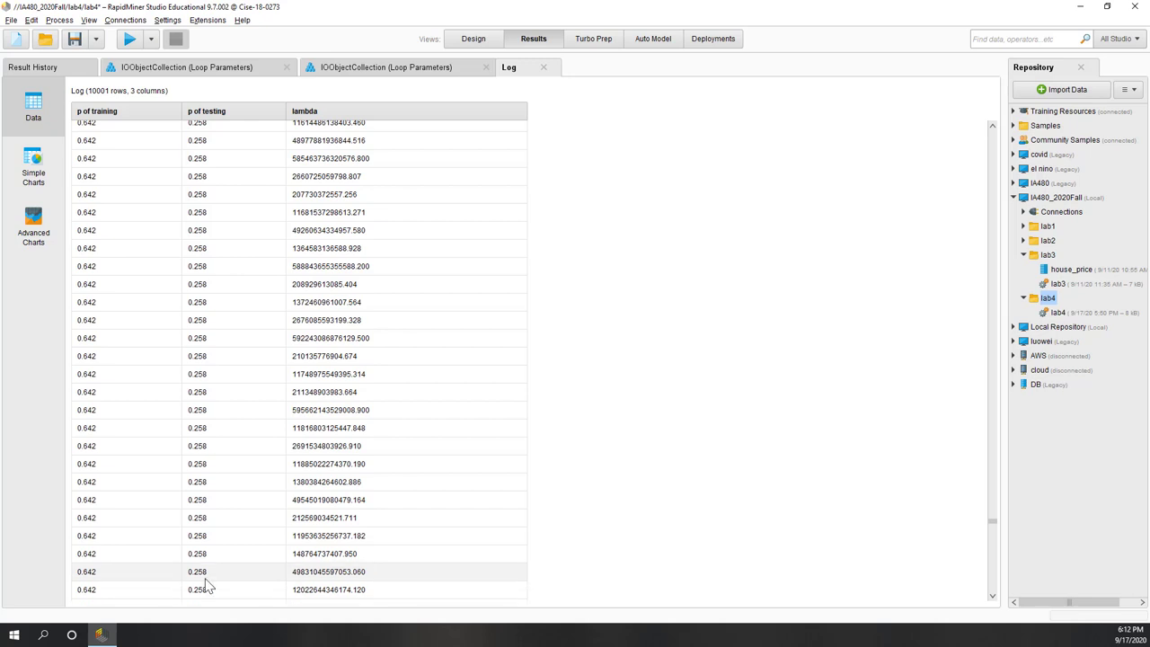
scroll(259, 314, "up", 4)
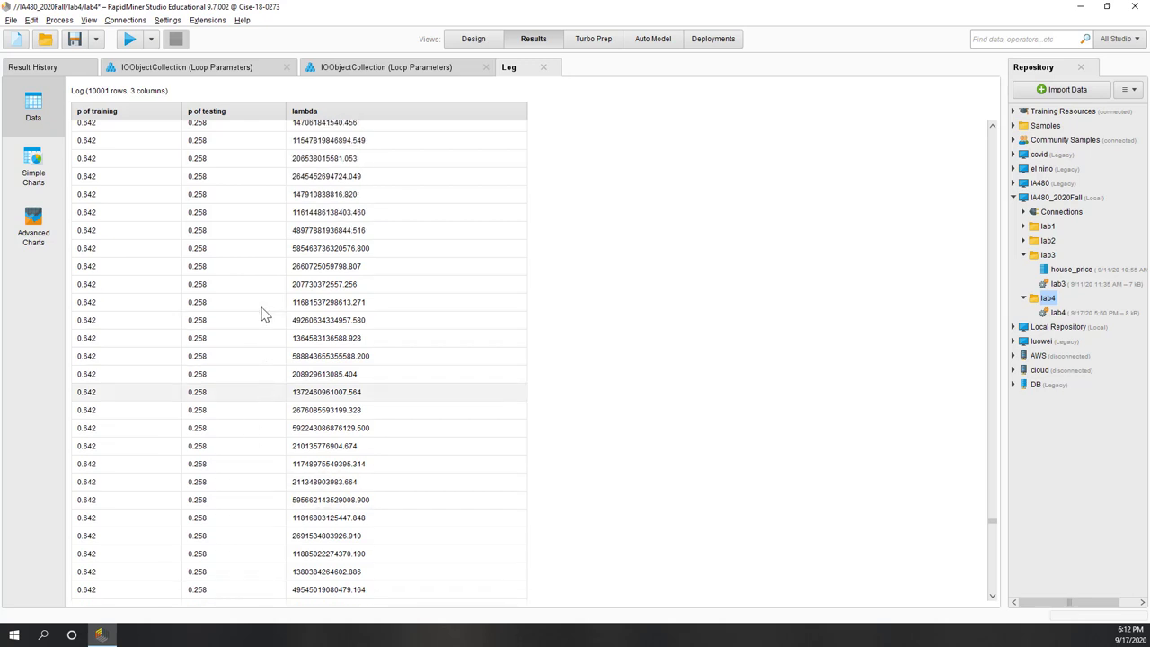
scroll(265, 316, "up", 4)
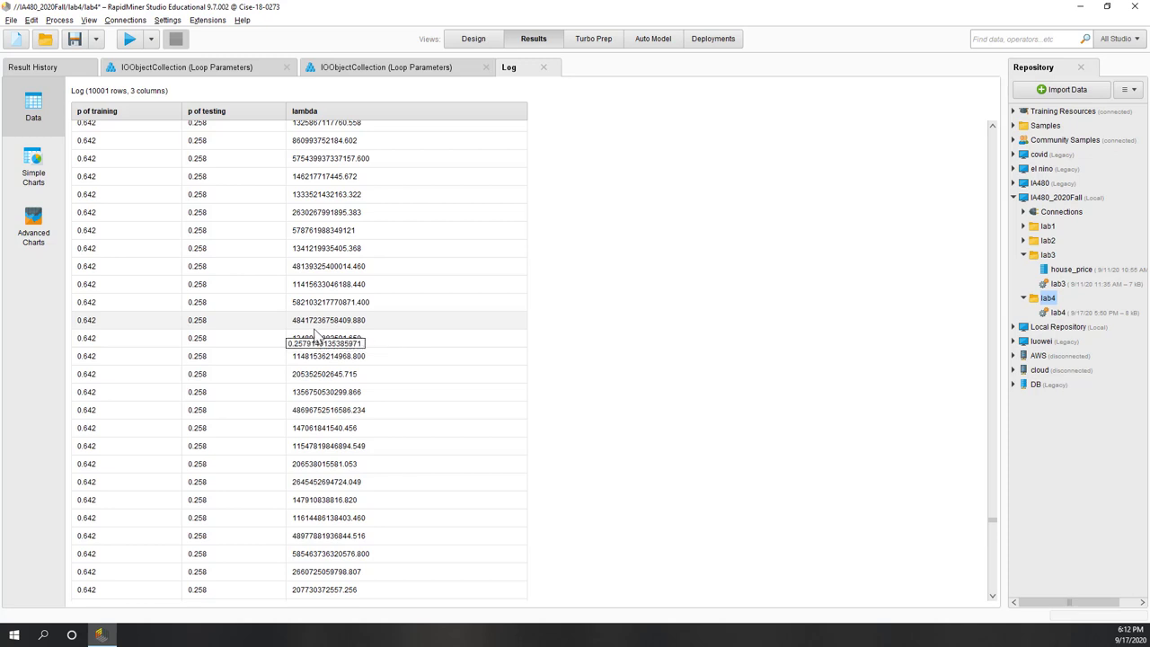
- Chart the Log result as a Scatter Multiple plot with lambda on the x-axis
left_click(39, 183)
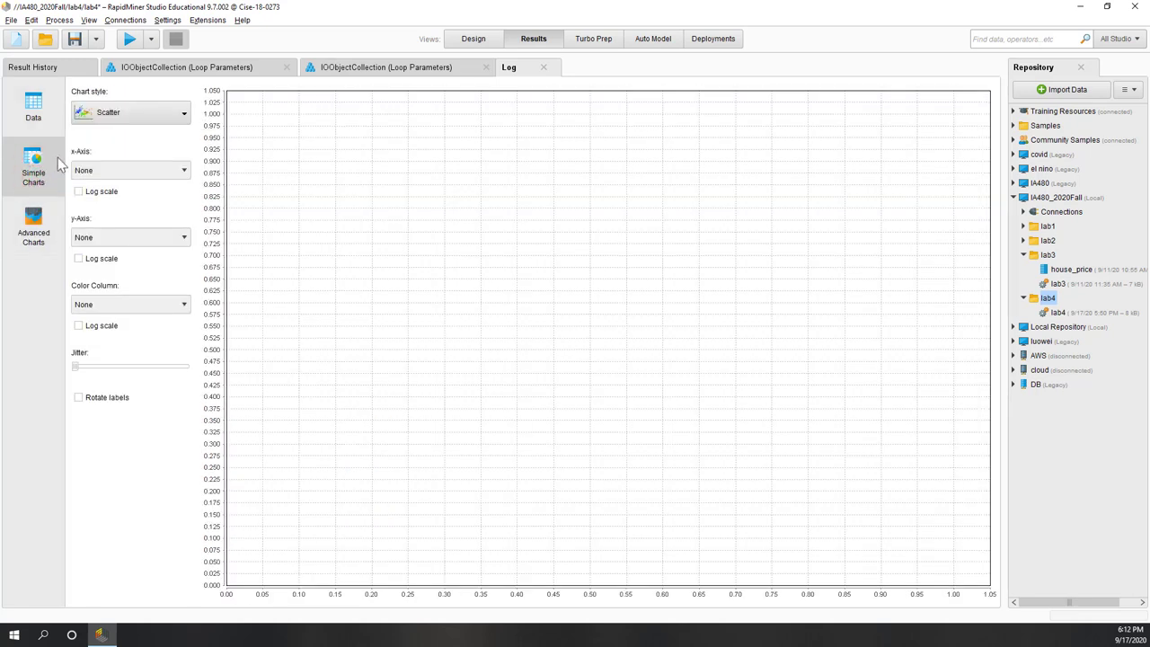
left_click(108, 113)
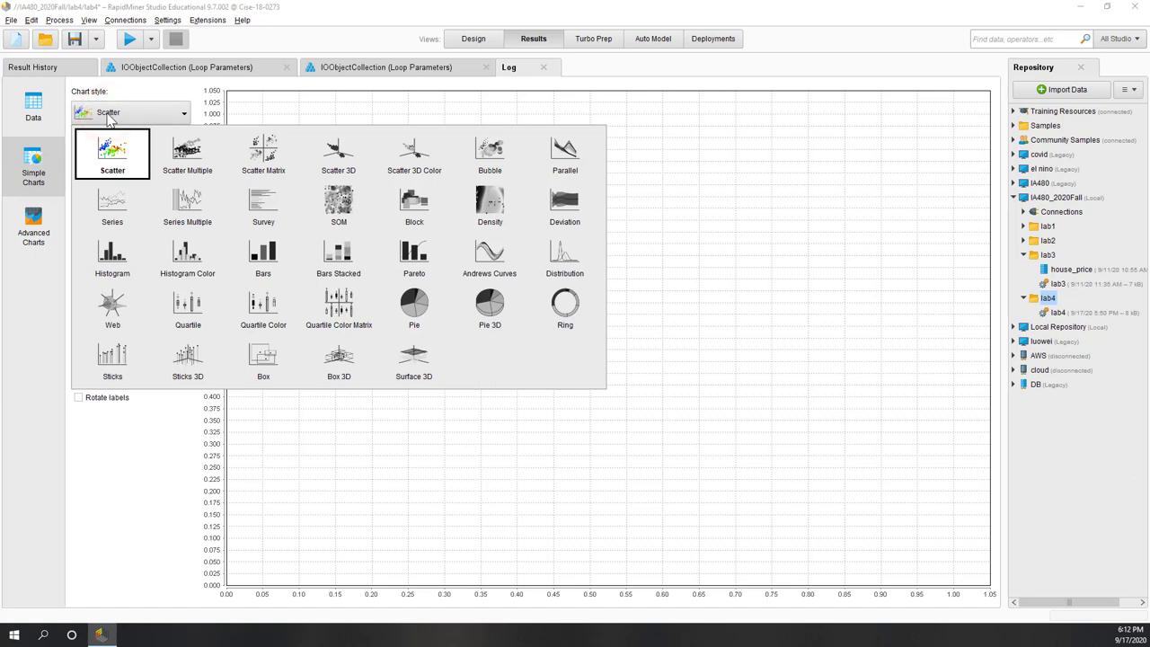
left_click(186, 164)
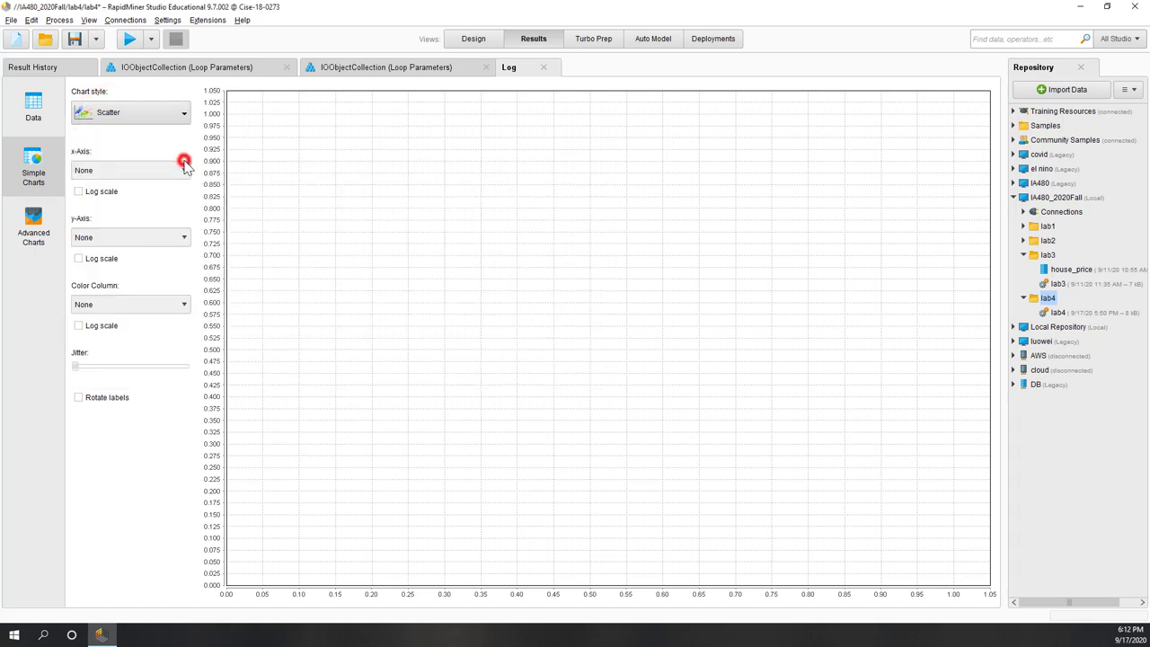
left_click(123, 173)
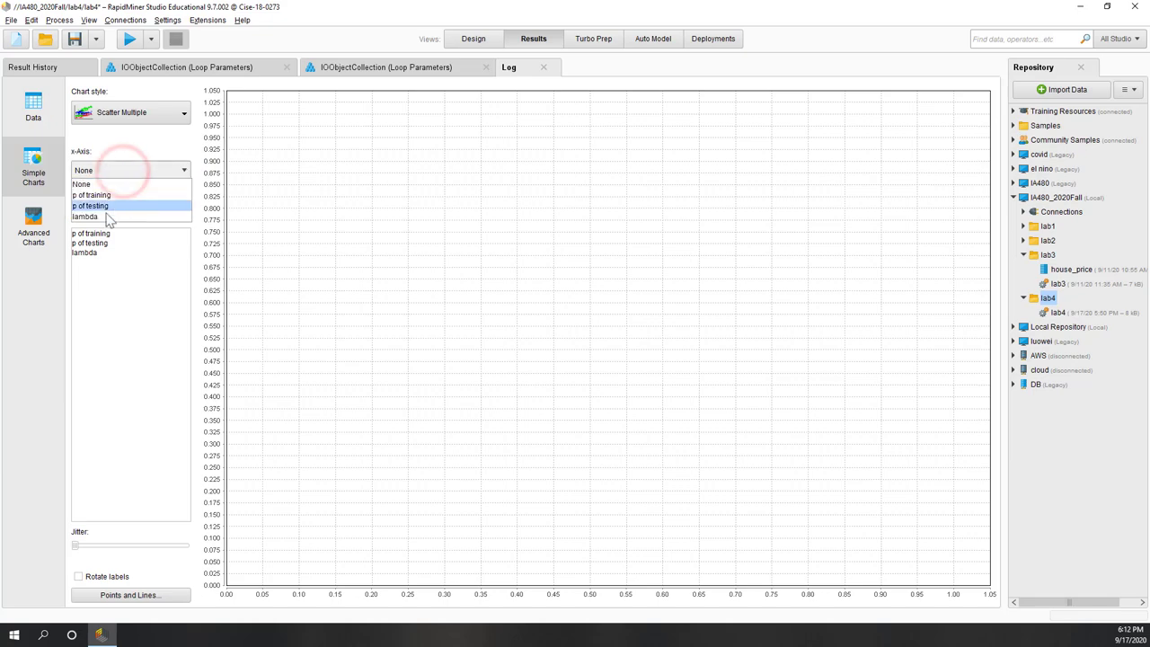
left_click(105, 216)
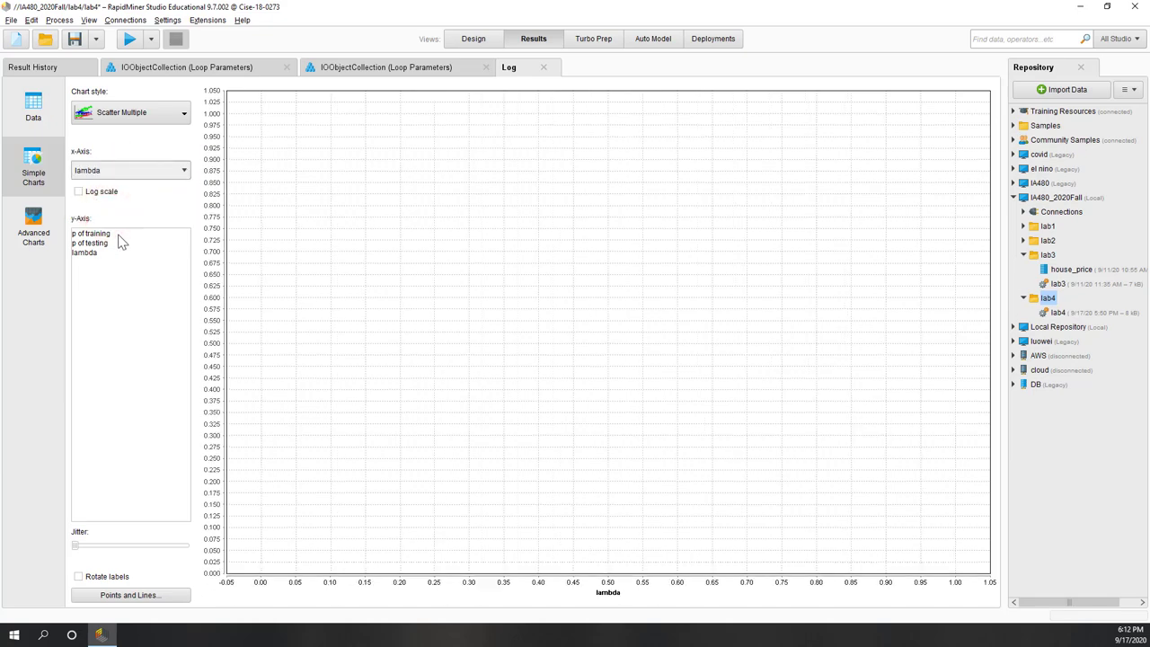
- Plot p of training and p of testing on the y-axis, with a log scale for lambda, and compare the curves
left_click(121, 234)
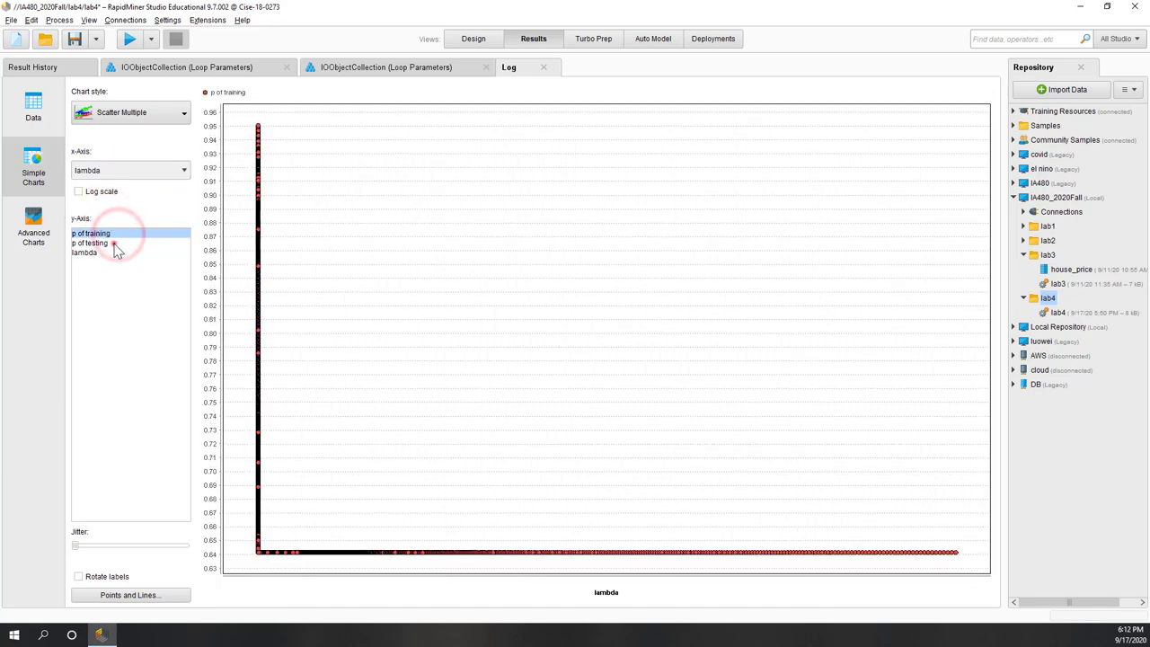
left_click(115, 244, "ctrl")
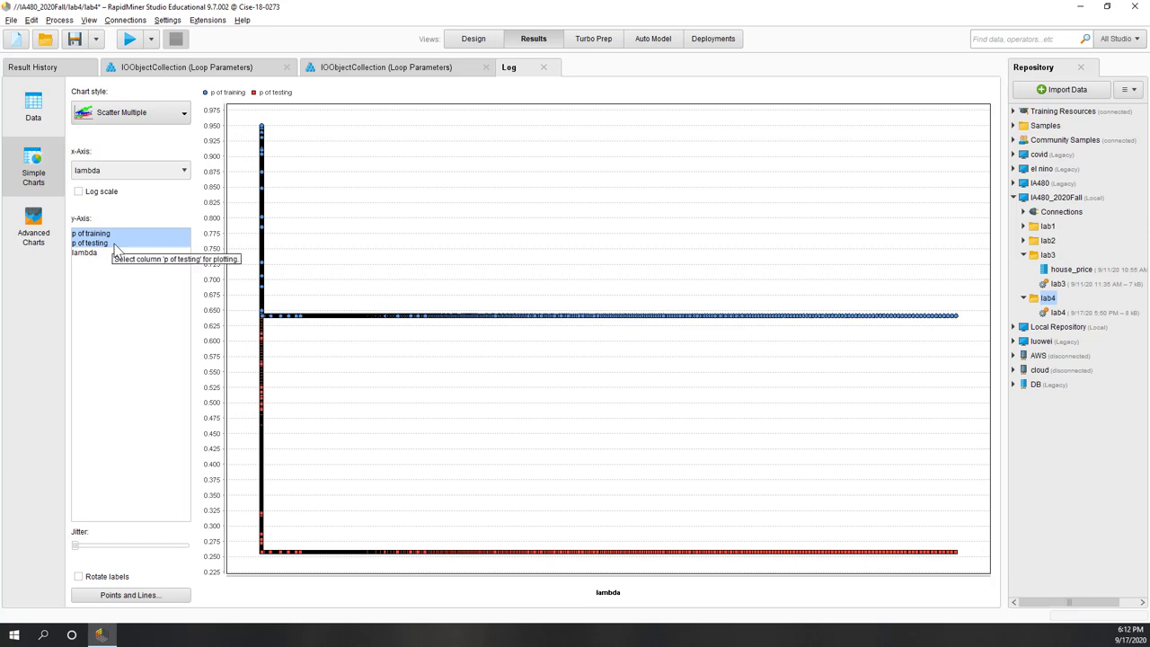
left_click(79, 193)
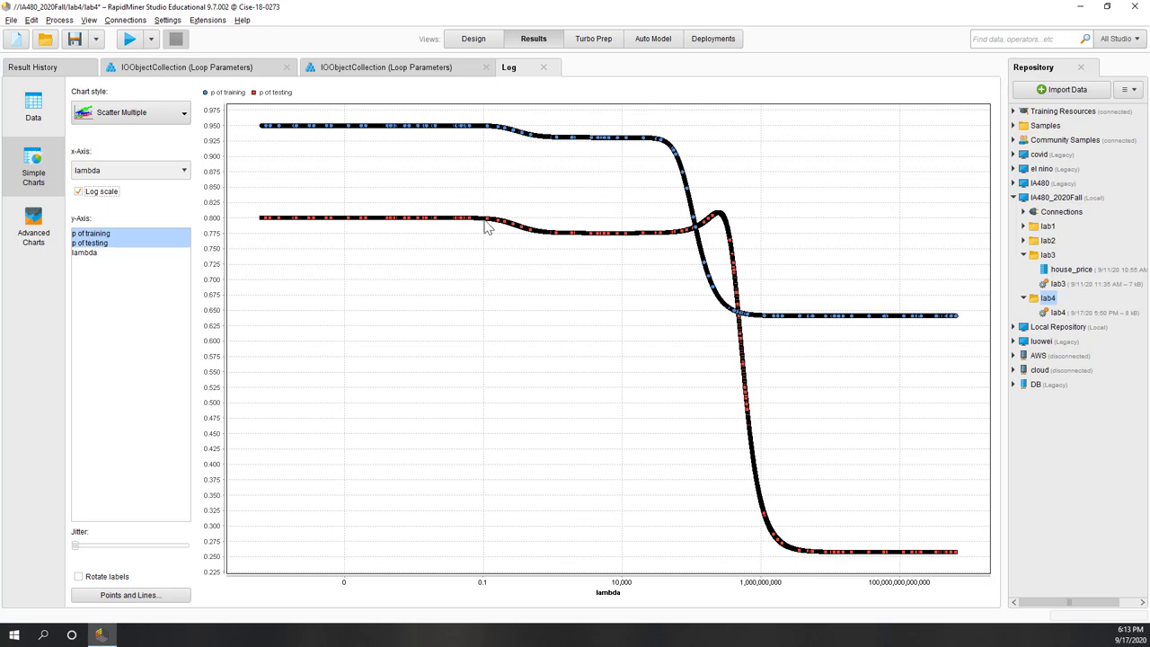
mouse_move(486, 227)
left_click(695, 225)
mouse_move(699, 231)
- Inside Loop Parameters in the process design, set the Generalized Linear Model's alpha to 1 for Lasso regularization
left_click(473, 38)
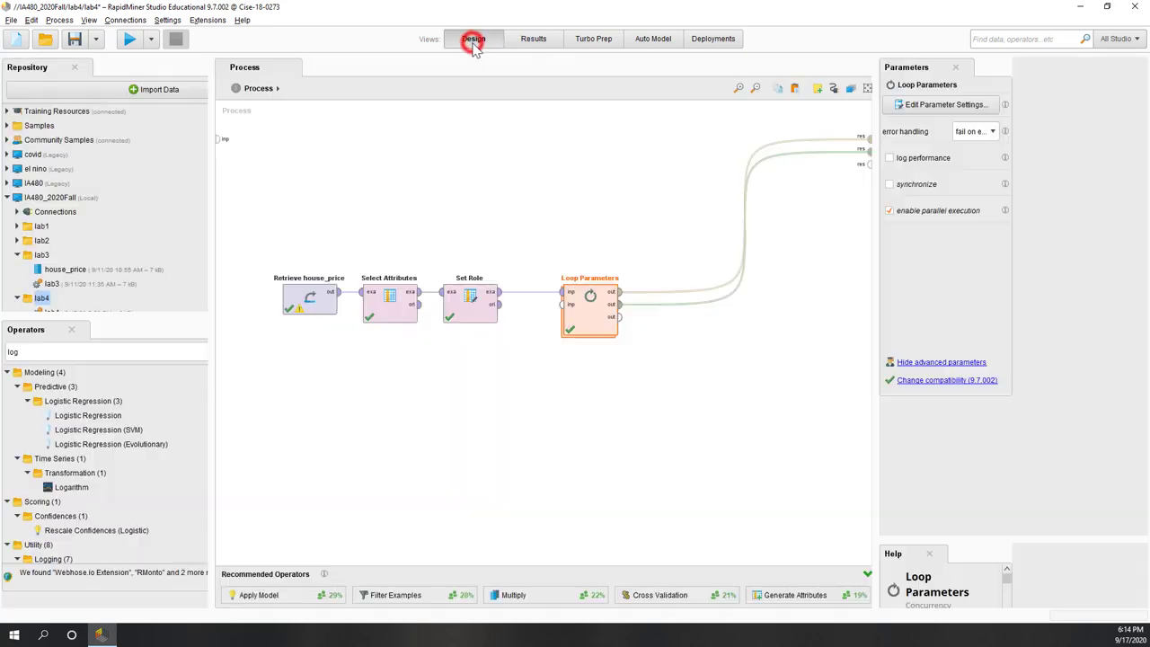
double_click(591, 322)
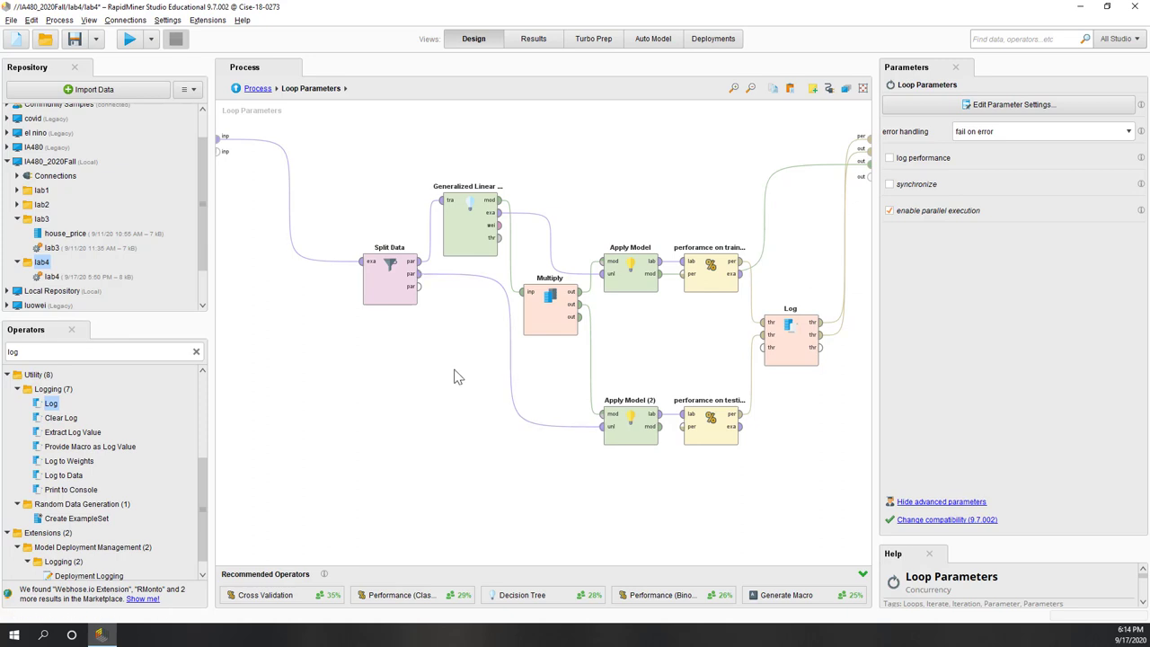
left_click(480, 253)
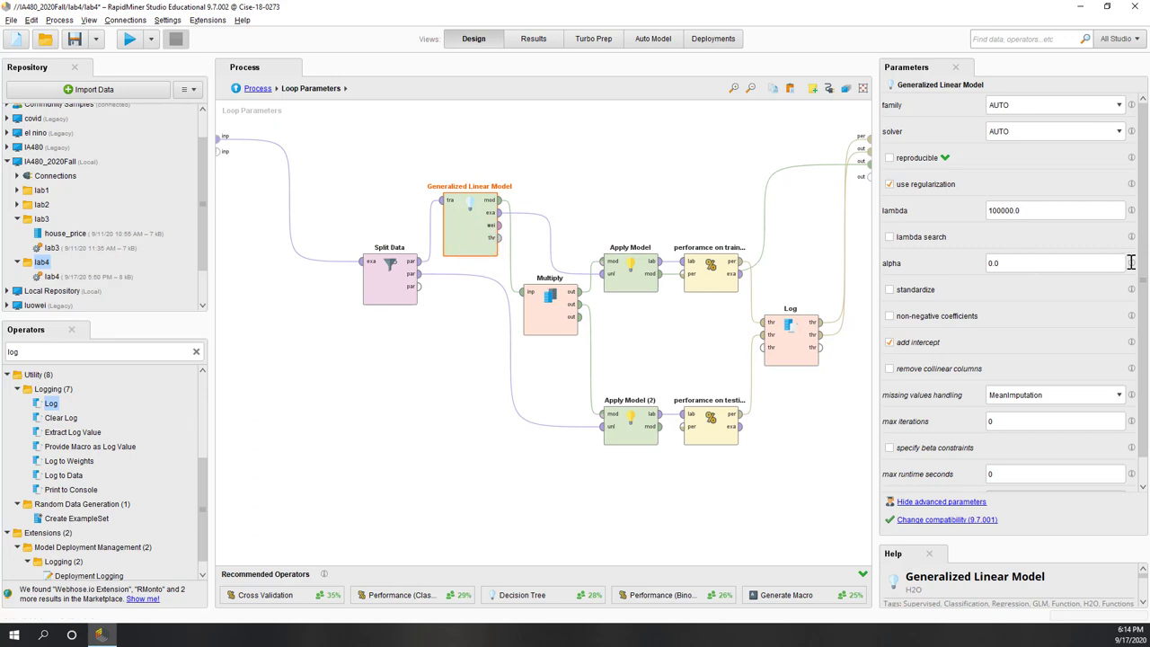
mouse_move(1131, 266)
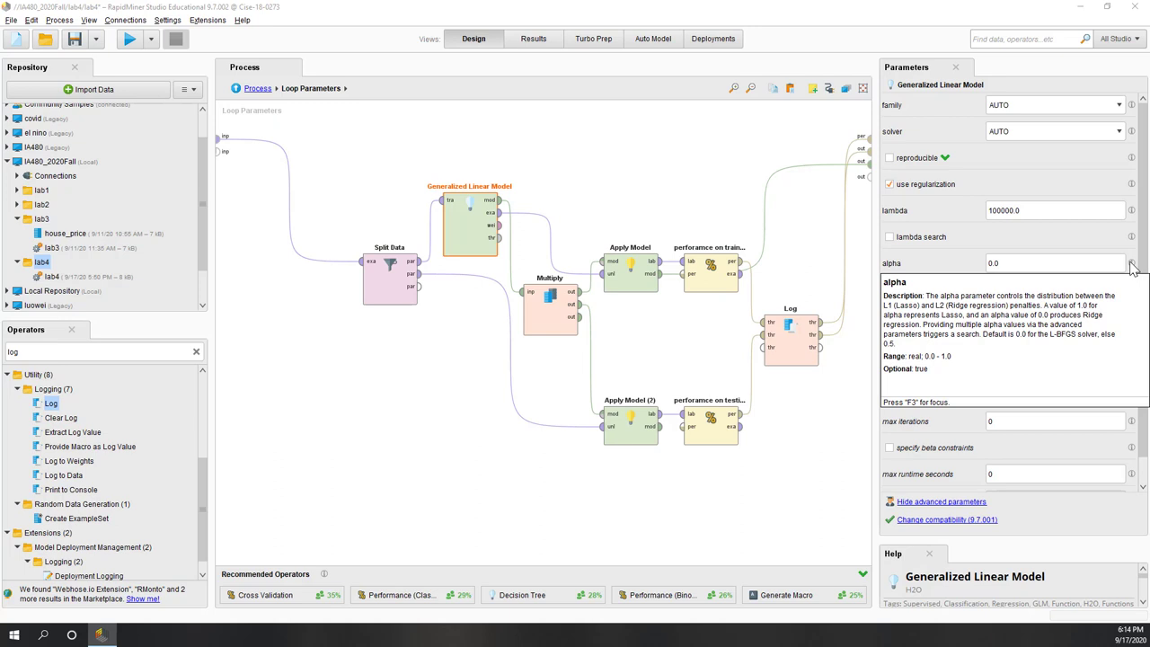
left_click(1035, 261)
type("1")
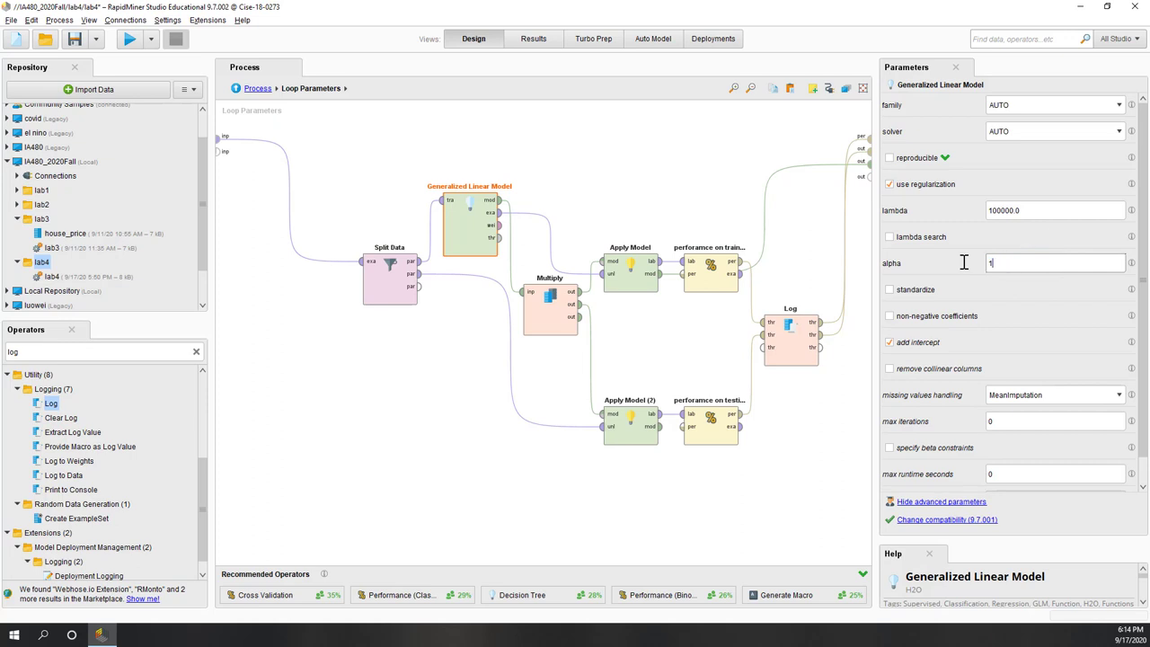
left_click(631, 157)
- Return to the main process and run it with the new alpha setting
left_click(257, 89)
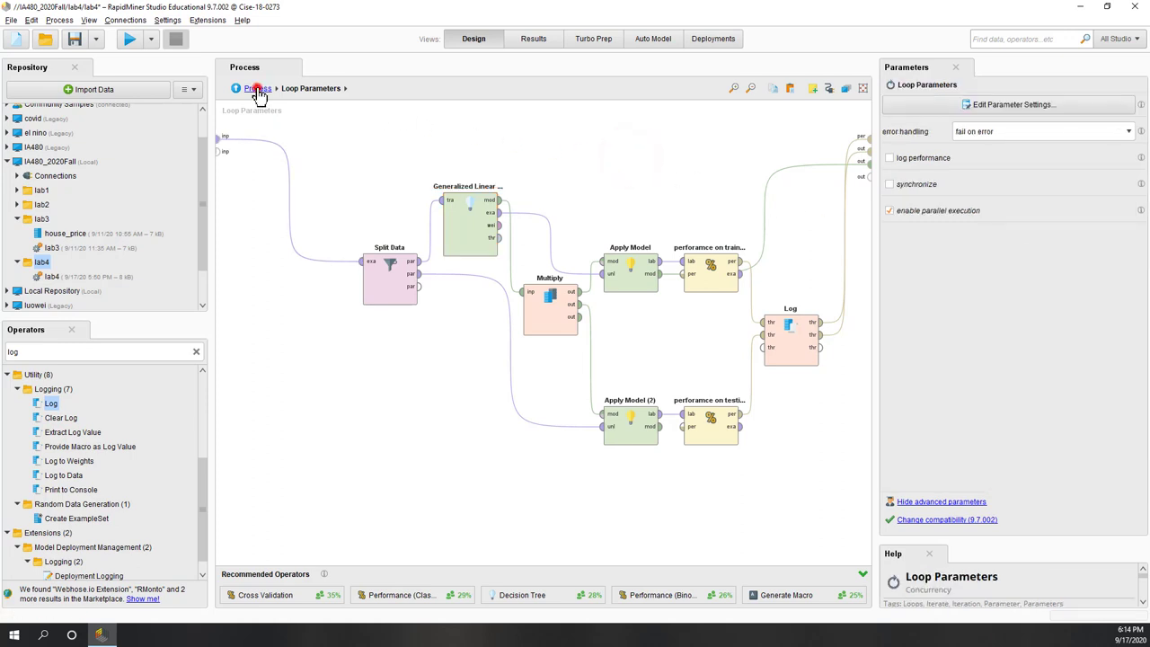
left_click(598, 244)
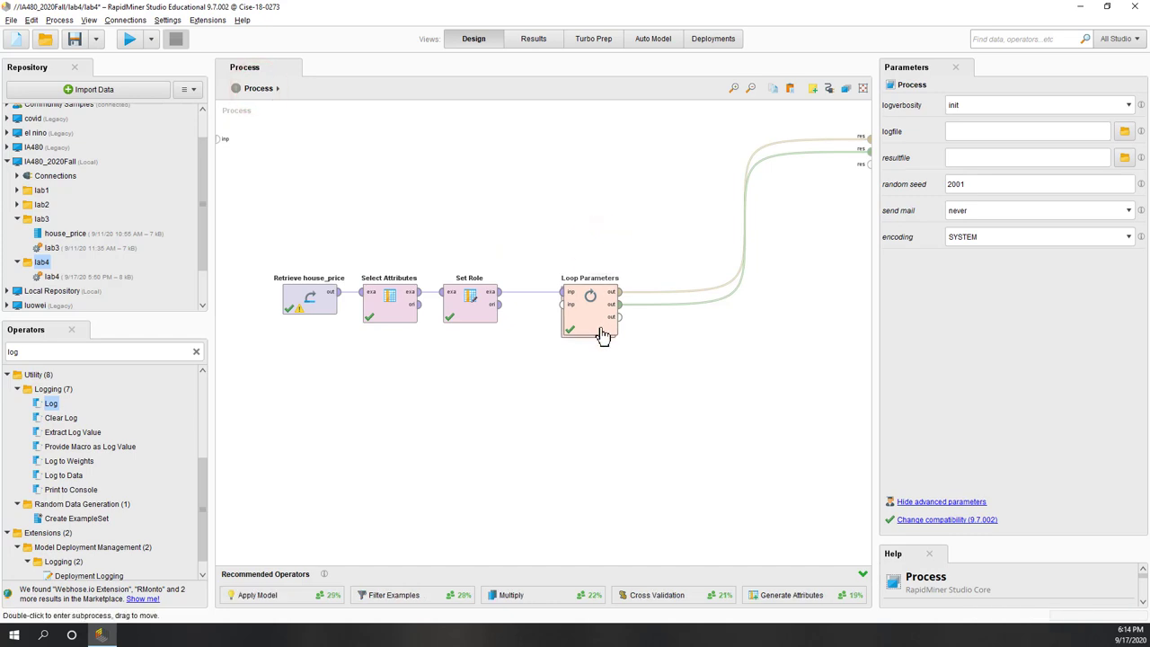
left_click(128, 43)
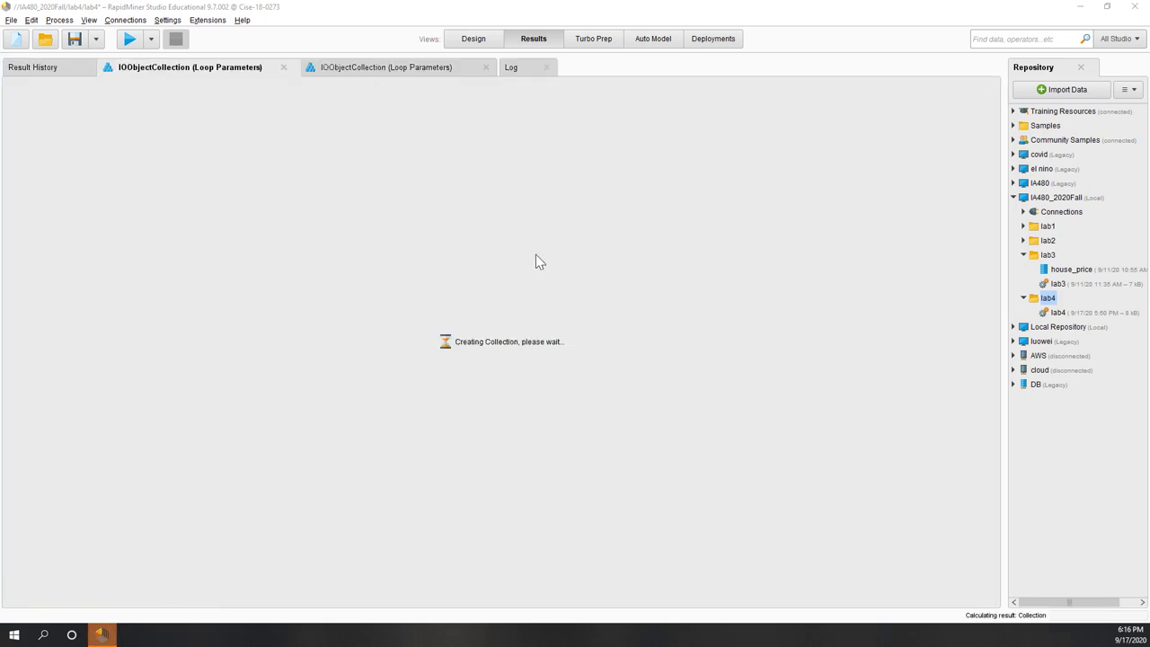
- Examine the coefficients of Generalized Linear Models at the start, middle and end of the new model collection
left_click(98, 106)
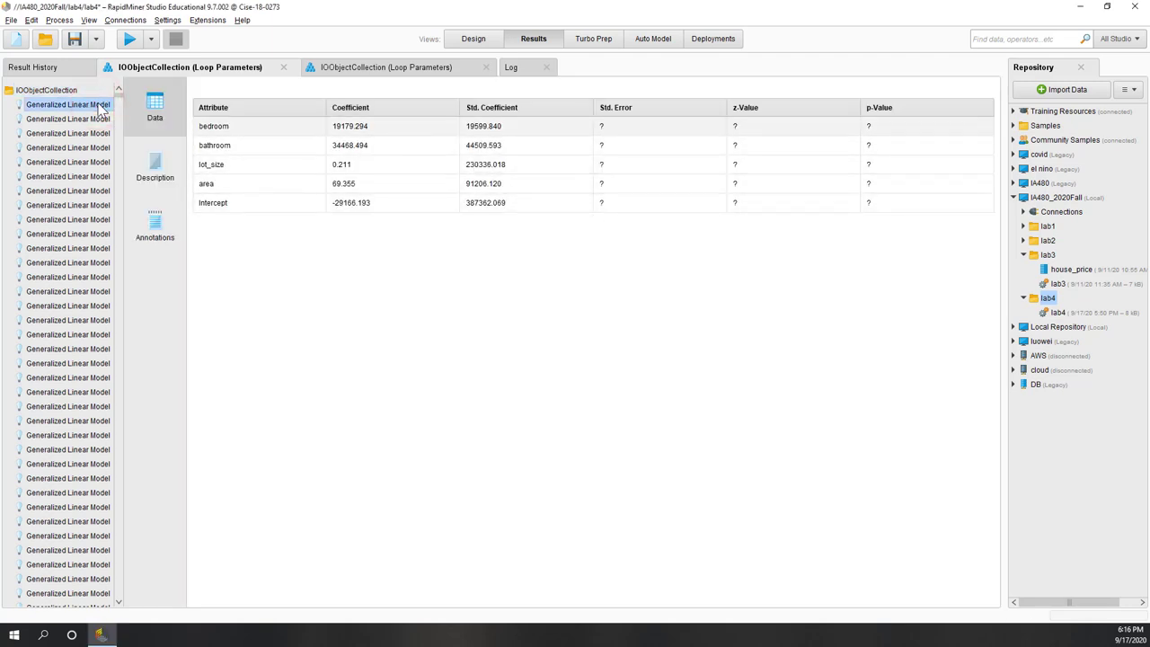
mouse_move(119, 93)
left_mouse_down()
mouse_move(154, 416)
mouse_move(93, 384)
left_mouse_up()
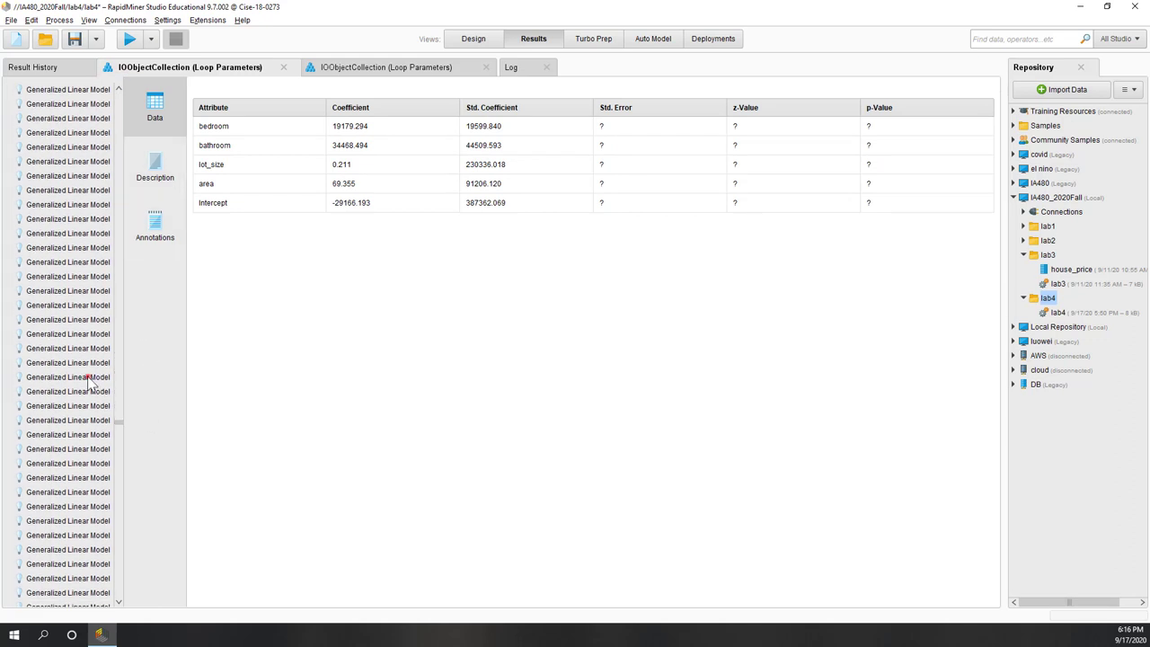
left_click(91, 381)
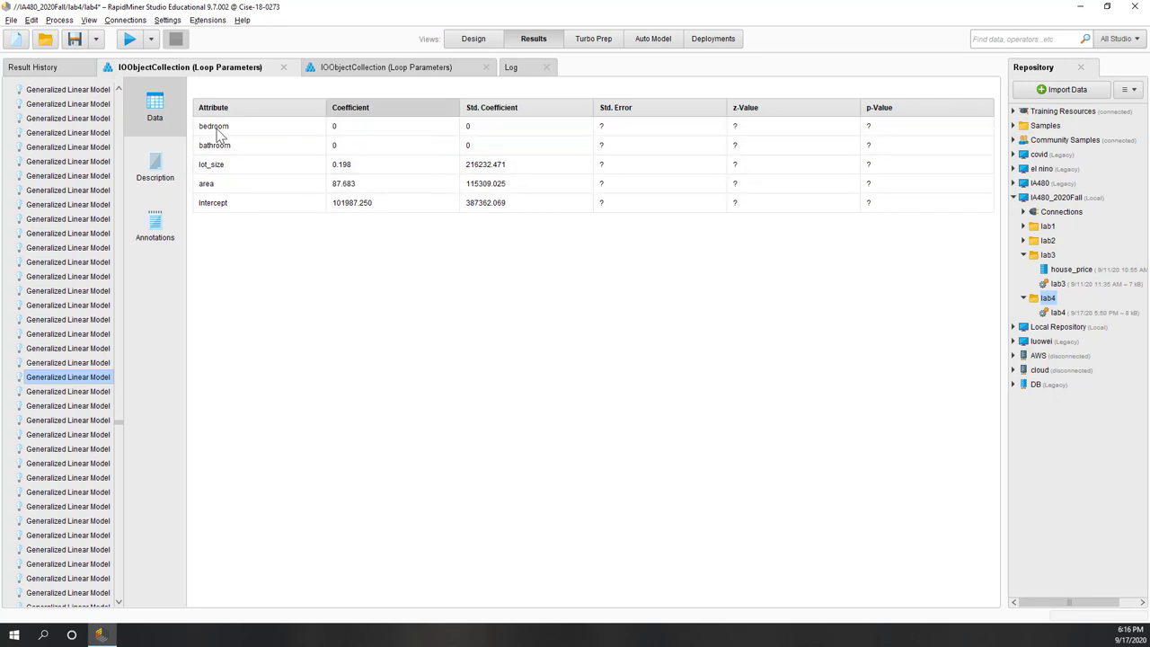
left_click_drag(118, 421, 126, 544)
left_click(77, 541)
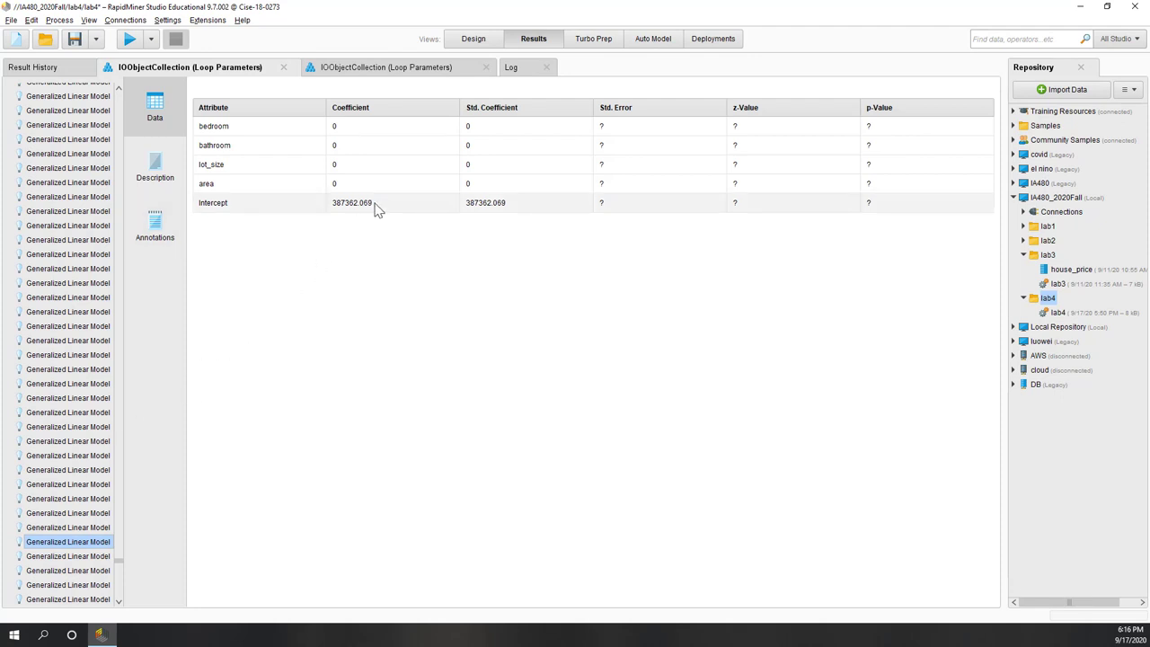
left_click_drag(95, 528, 95, 326)
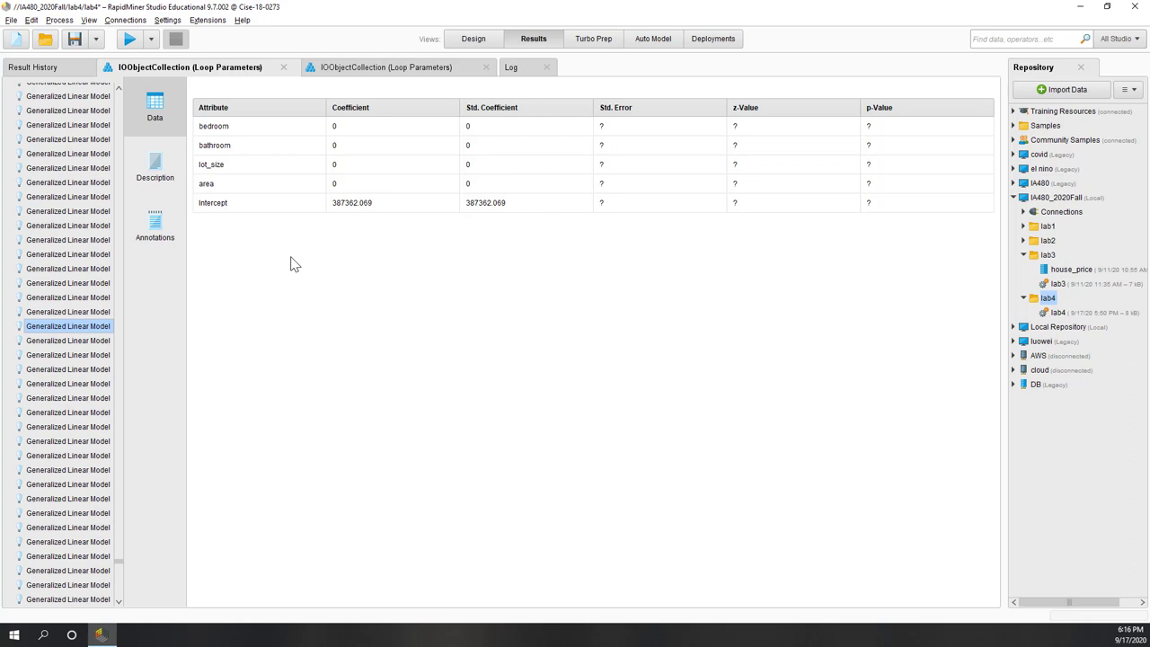
- Open the new Log result and chart it as Scatter Multiple with lambda on the x-axis
left_click(518, 76)
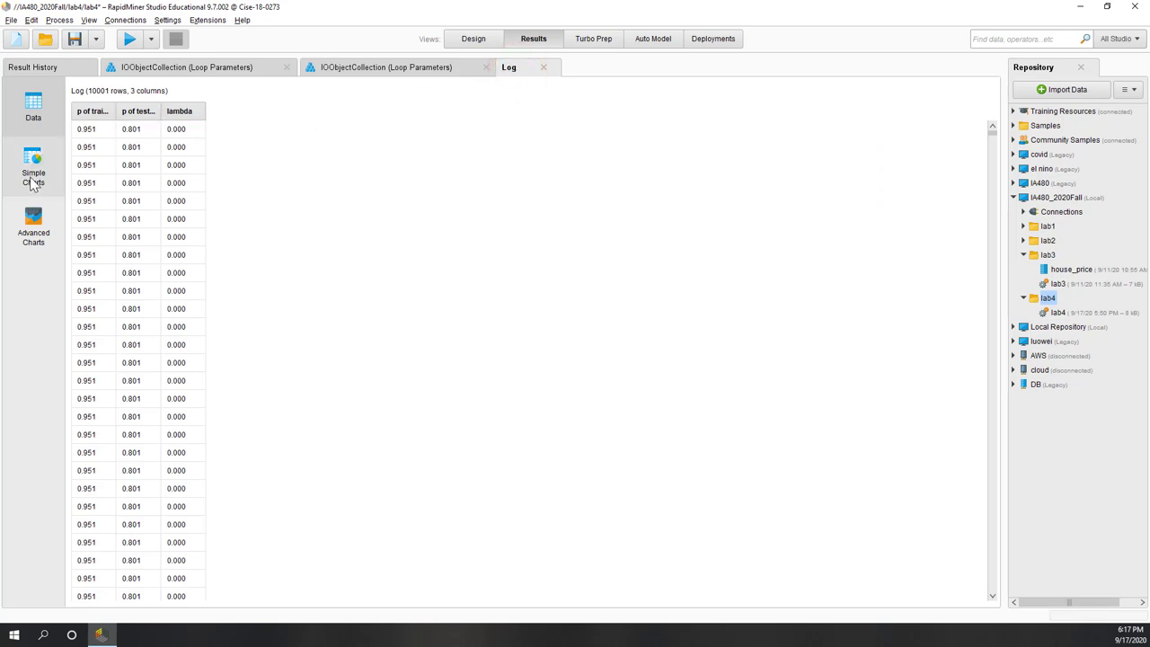
left_click(34, 180)
left_click(120, 113)
left_click(185, 150)
left_click(118, 173)
left_click(106, 220)
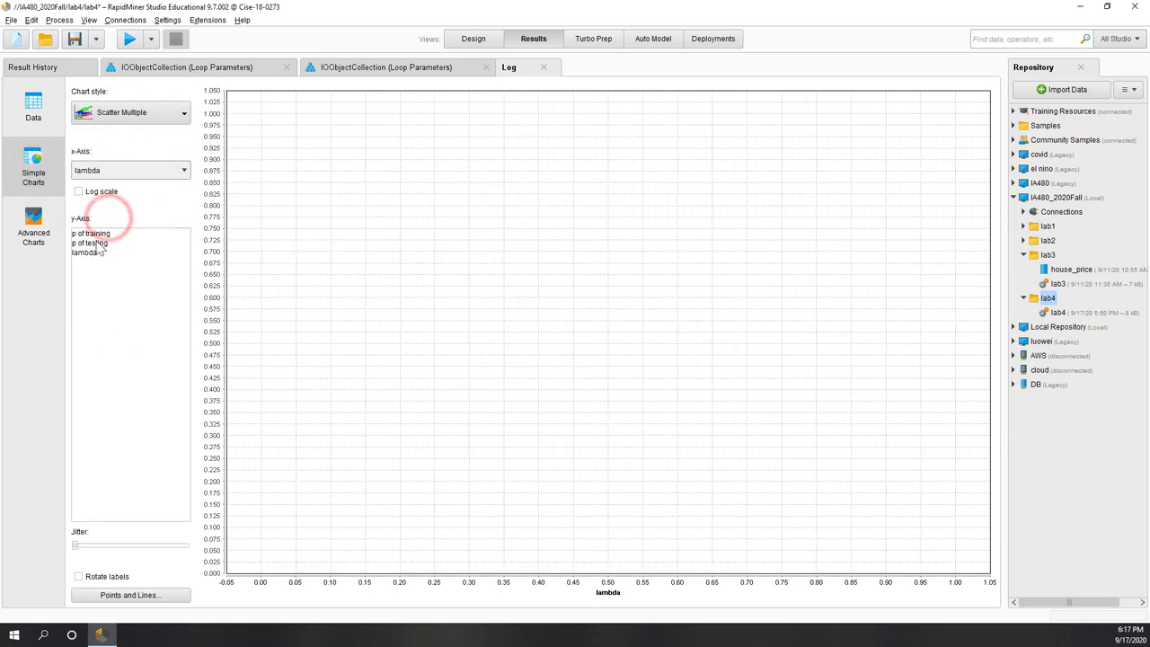
- Plot p of testing and p of training against lambda on a log scale and compare the Lasso curves
left_click(95, 243)
left_click(95, 233, "ctrl")
left_click(79, 191)
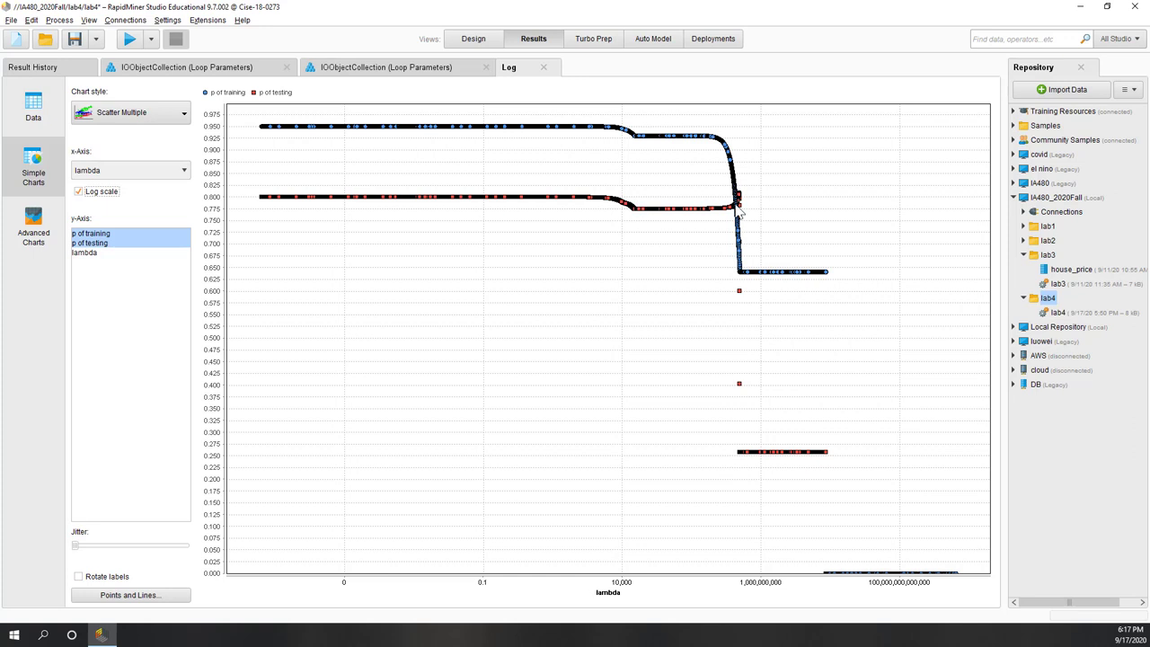
mouse_move(738, 212)
left_click(10, 20)
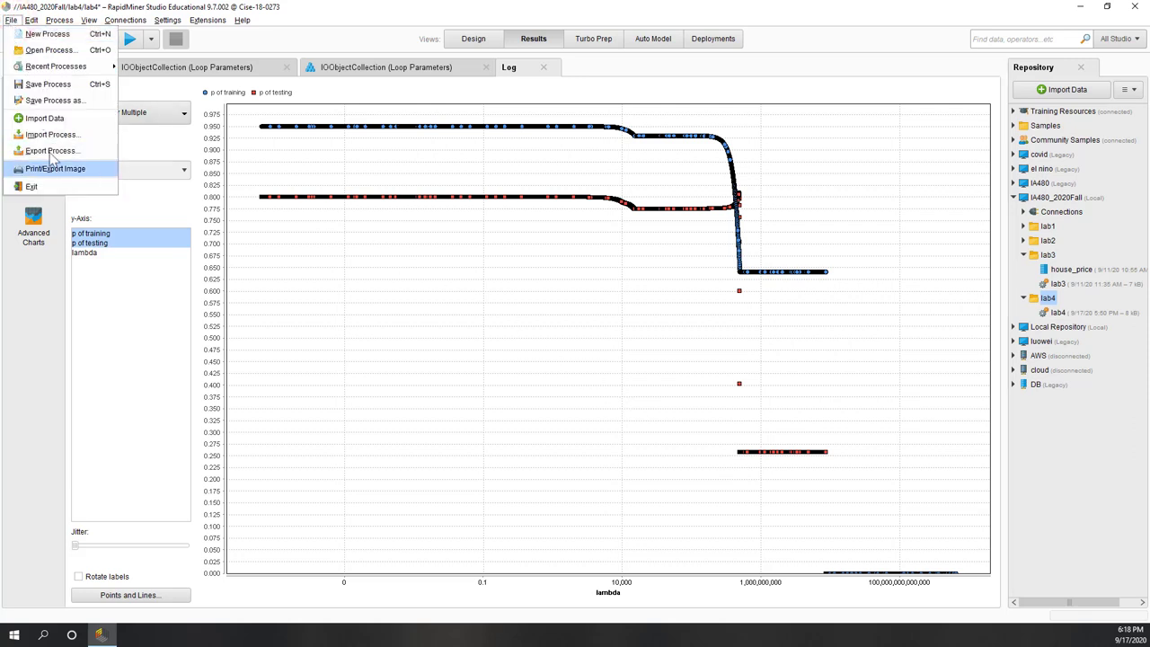
left_click(118, 376)
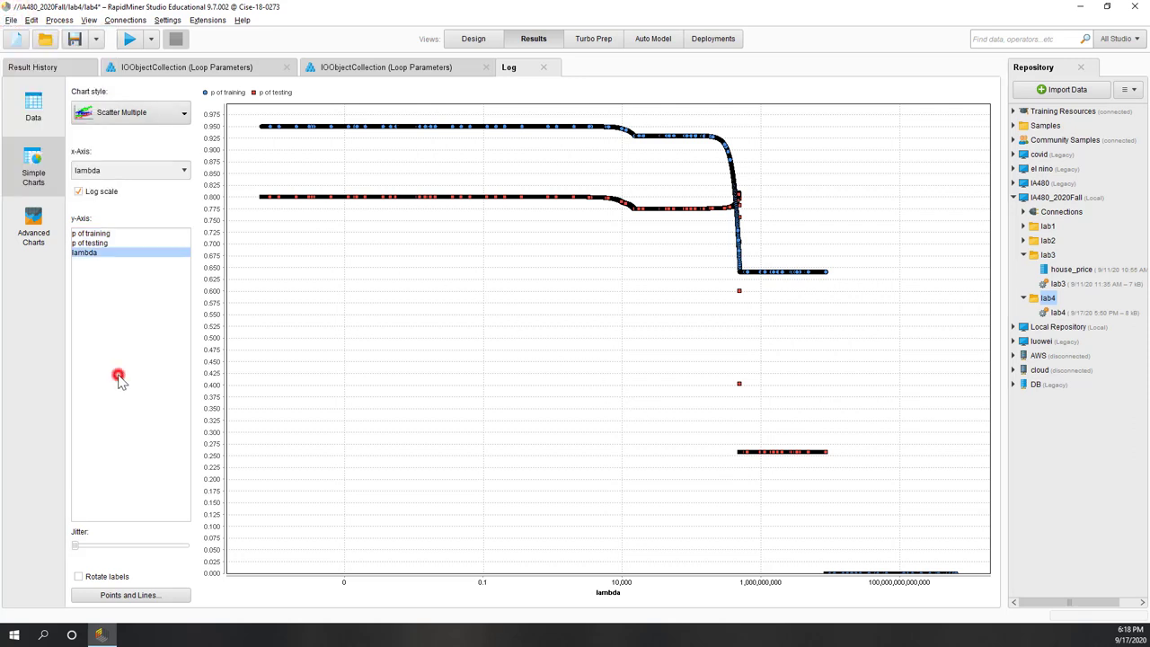
left_click(99, 243)
left_click(100, 232, "ctrl")
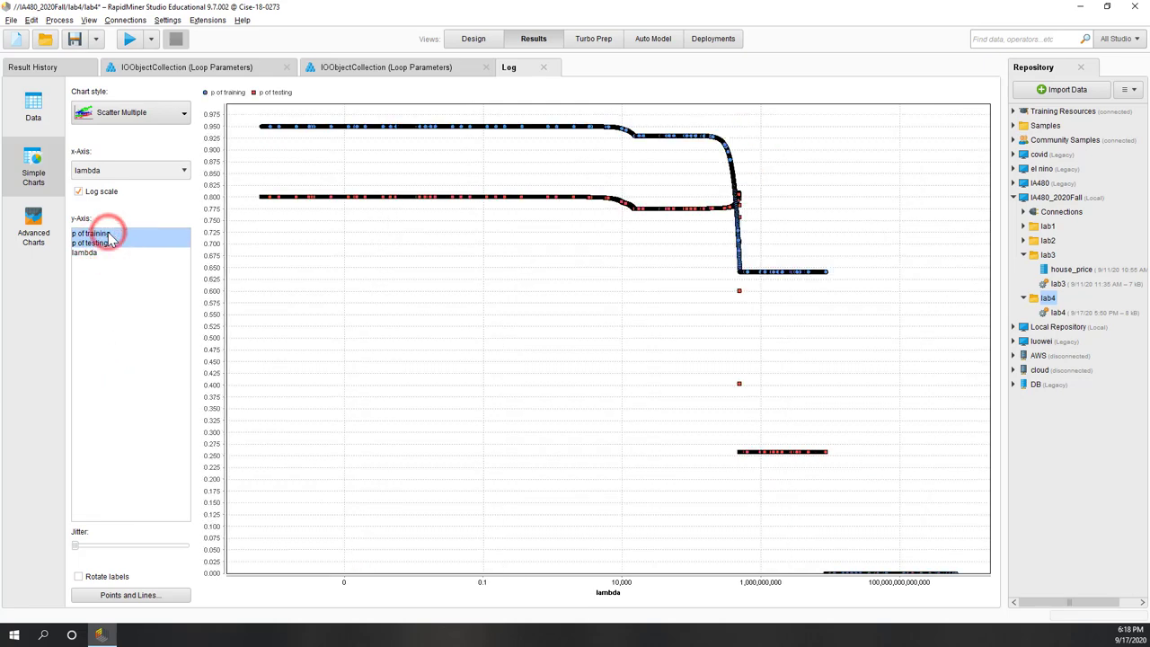
- Return to the process design and save the process as lab4 in the lab4 folder
left_click(472, 39)
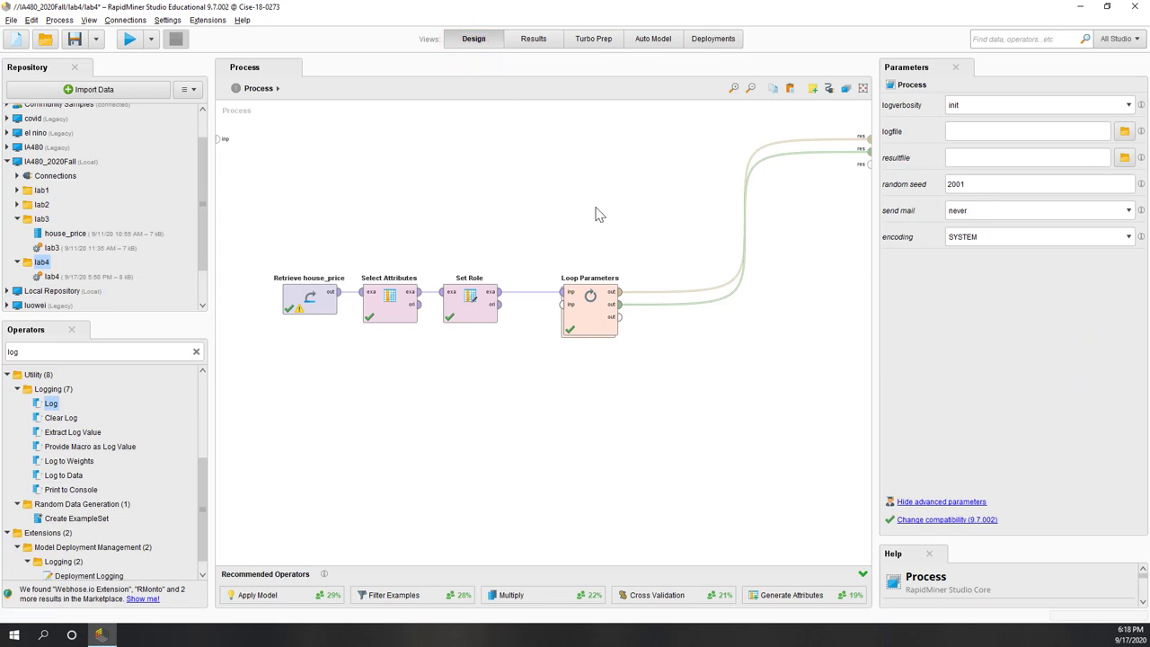
left_click(64, 275)
left_click(75, 43)
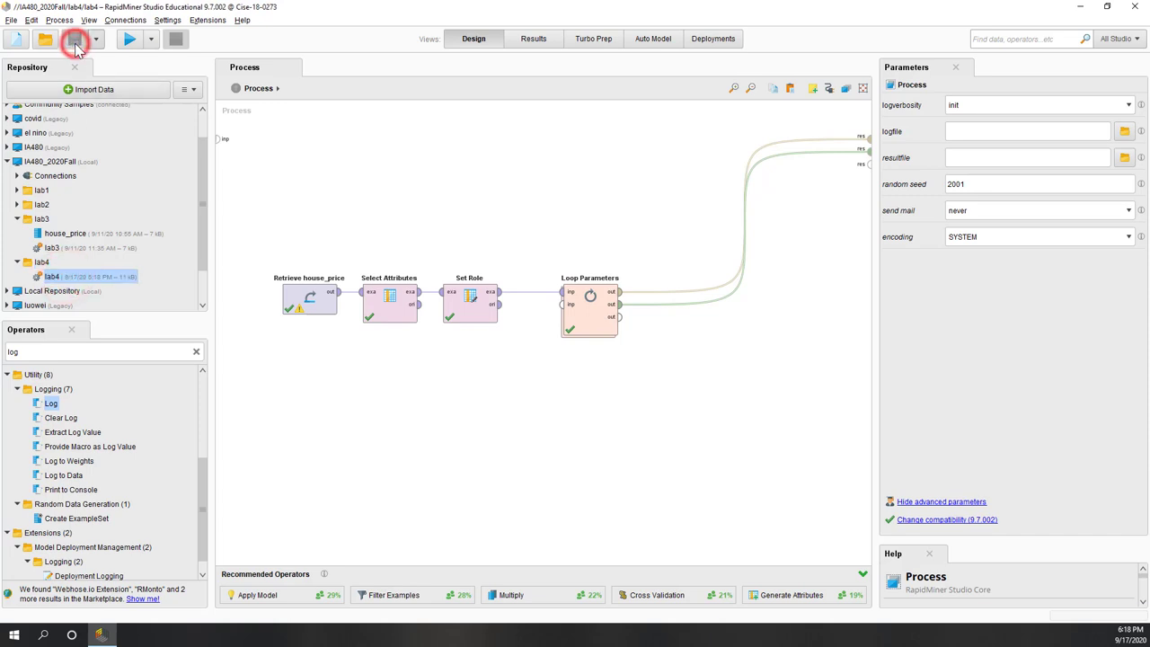